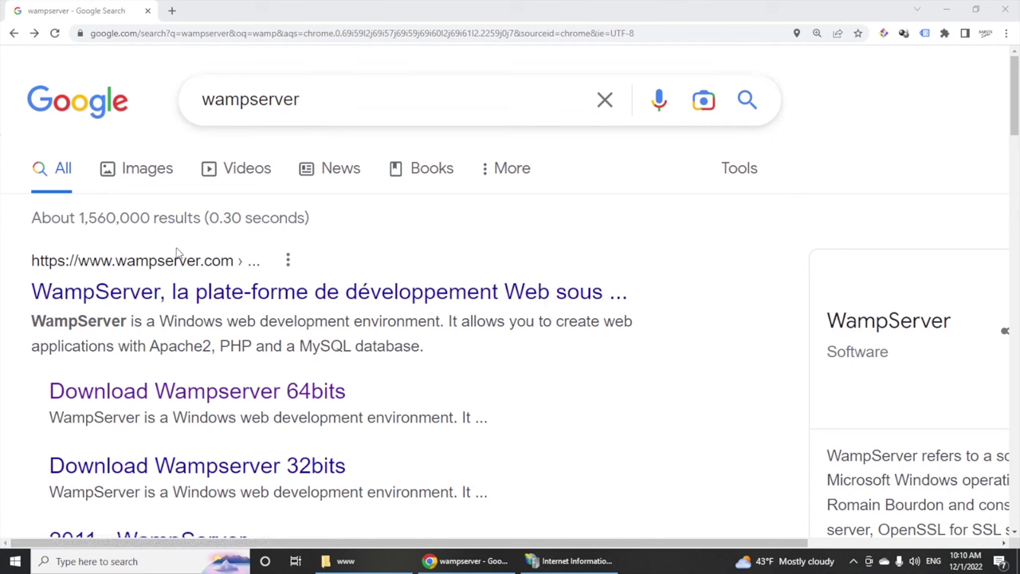
Search Google for "wampserver دانلود".
left_click(361, 98)
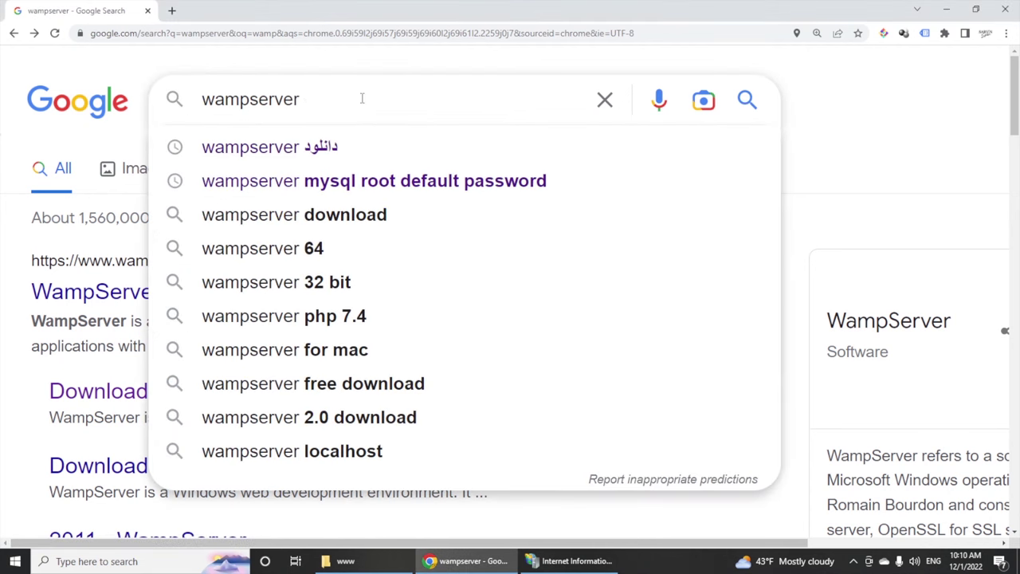
key("Down")
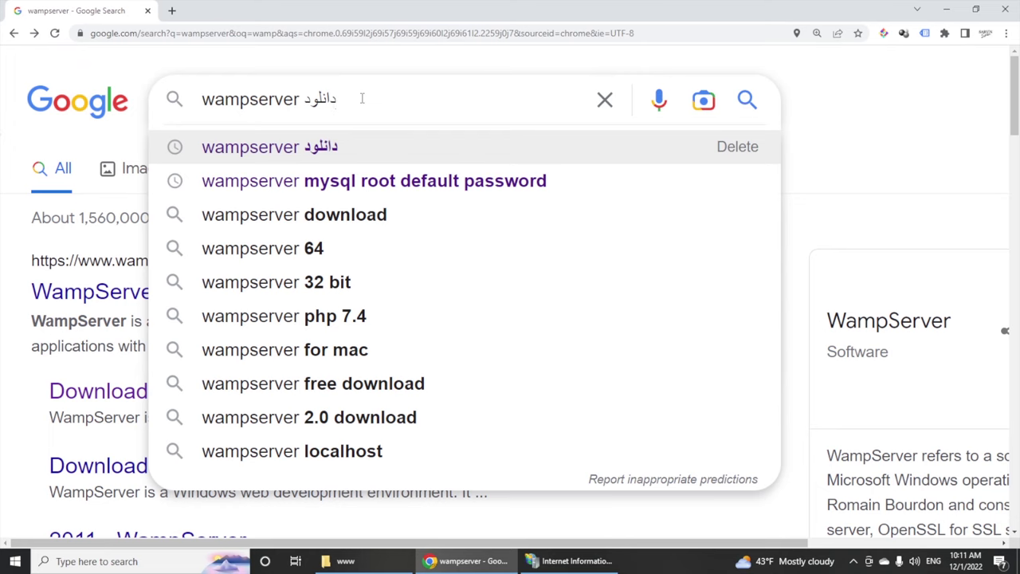
key("Return")
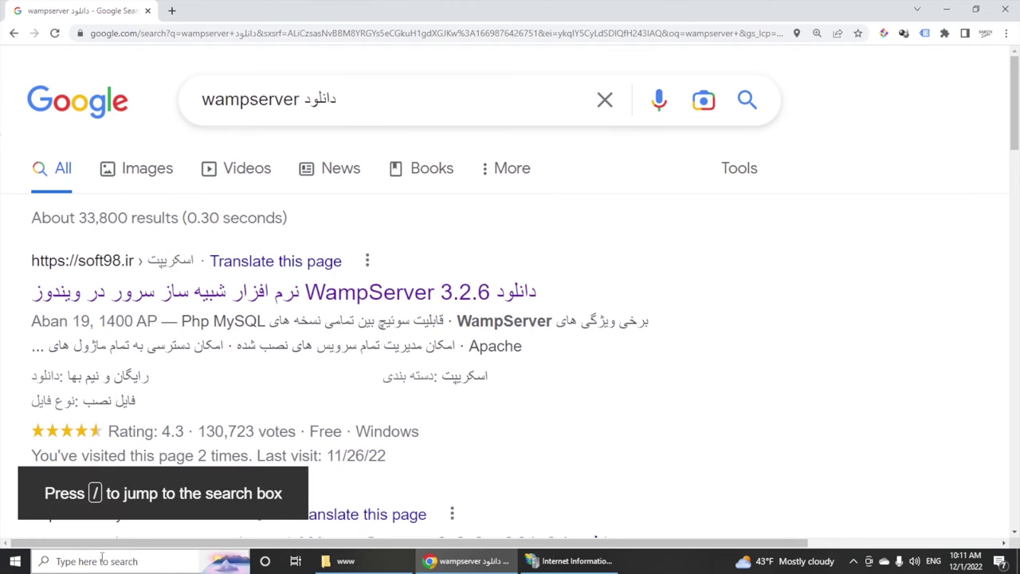
Launch Wampserver64 and bring up its menu of tools and services.
left_click(100, 561)
type("wam")
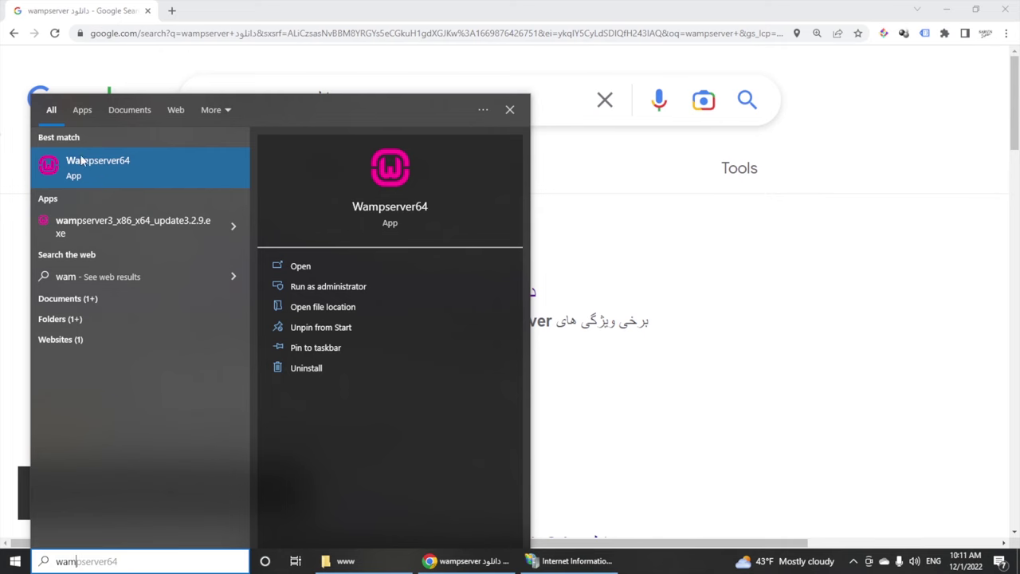
left_click(123, 164)
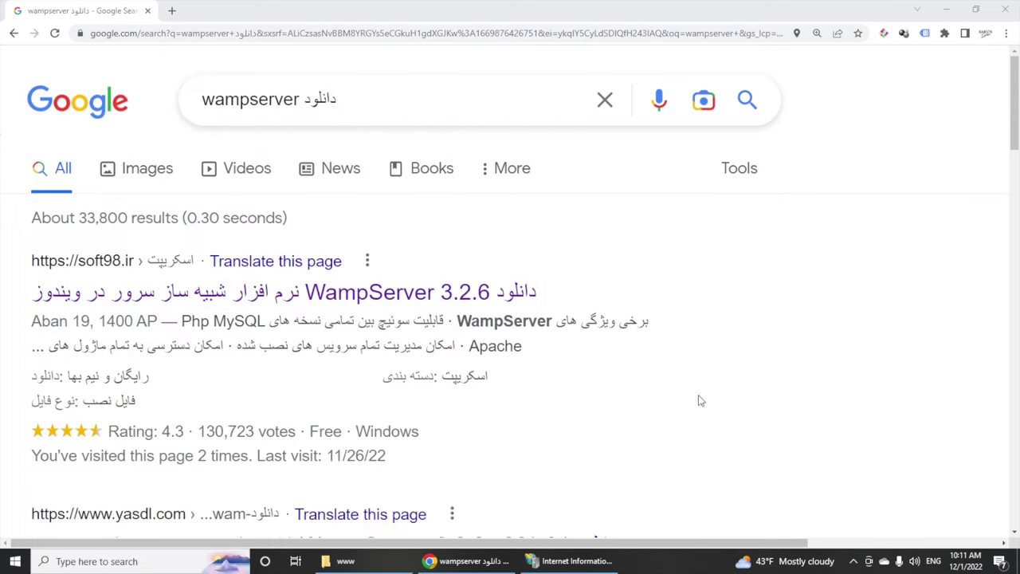
left_click(850, 562)
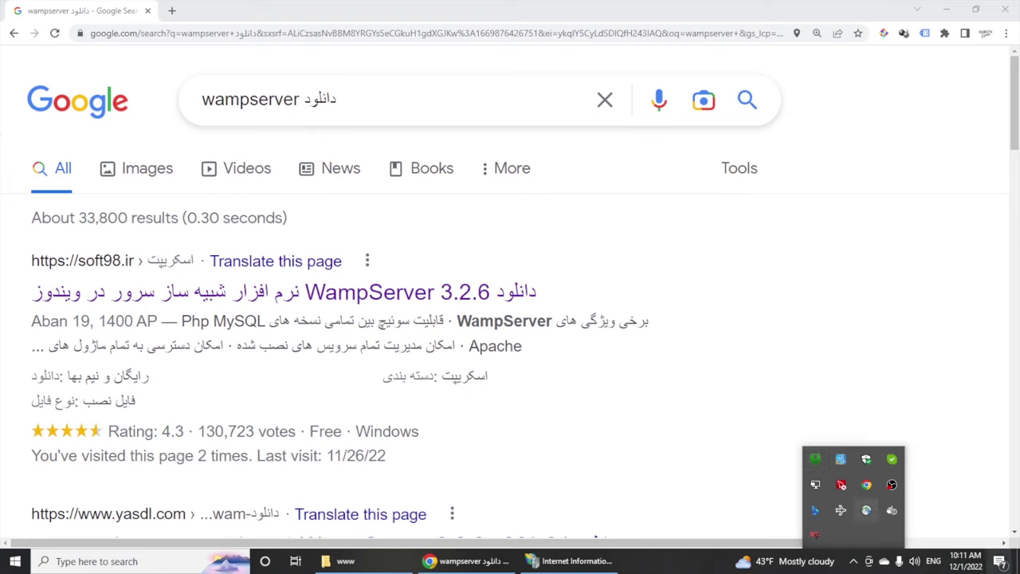
left_click(817, 463)
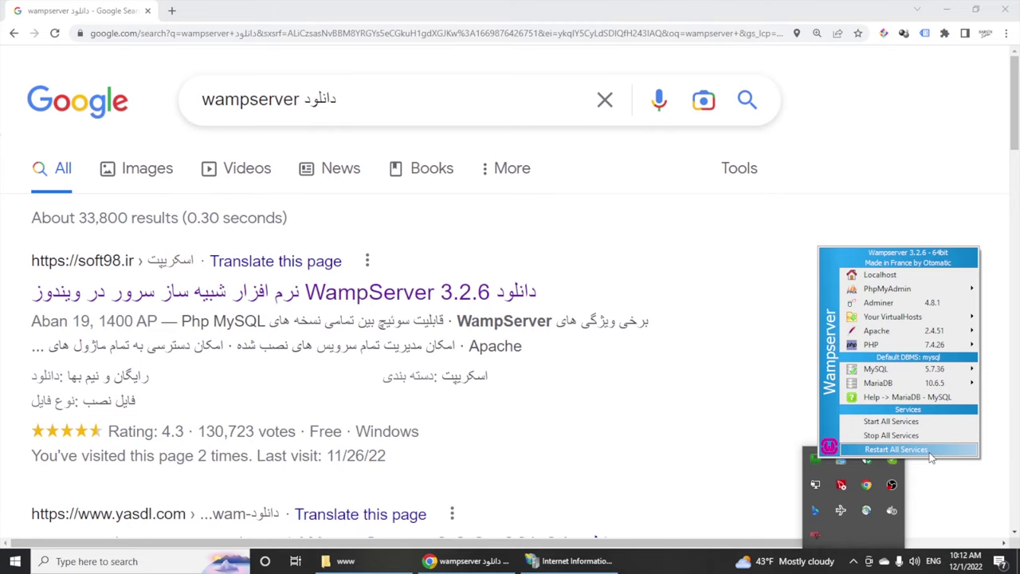
Check the web server's running status in Internet Information Services (IIS) Manager and close the manager.
left_click(117, 562)
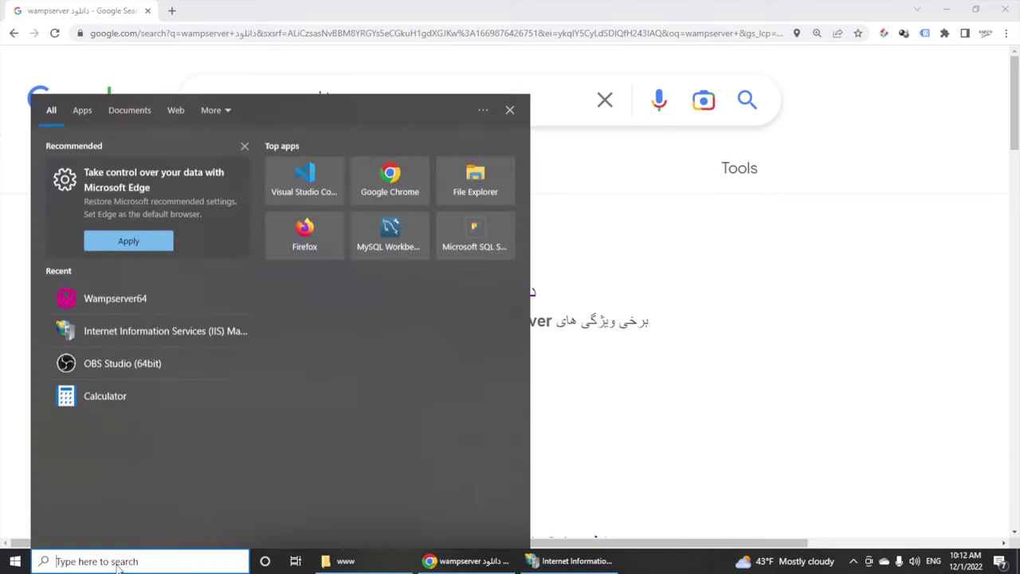
type("iis")
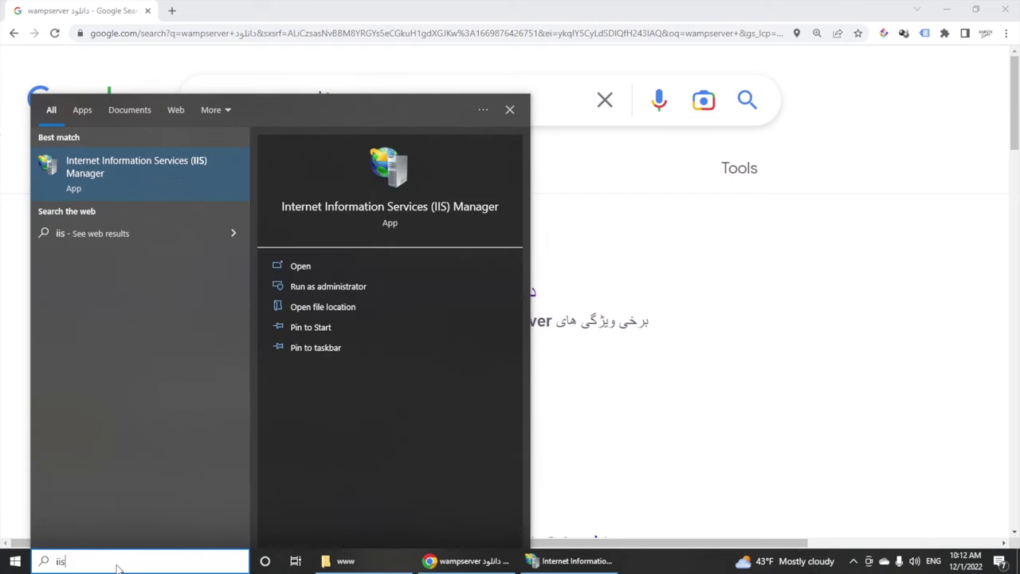
left_click(94, 181)
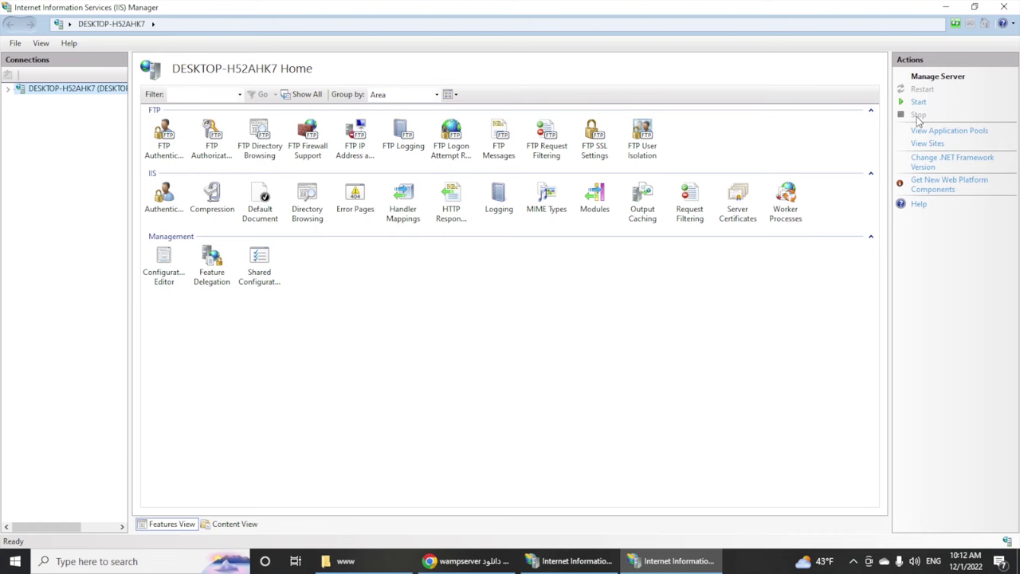
left_click(1003, 8)
Restart all Wampserver services.
left_click(854, 561)
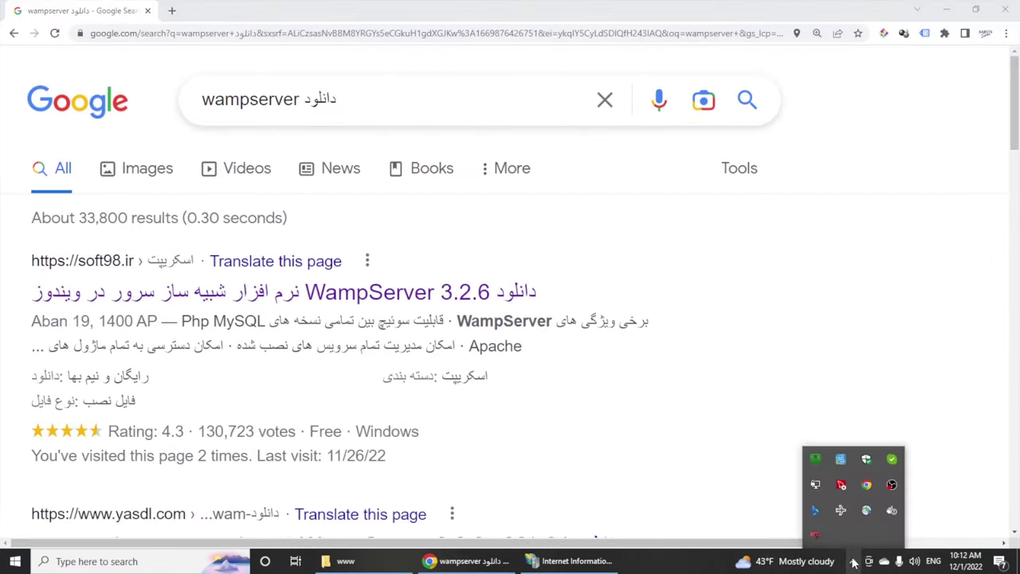
left_click(816, 455)
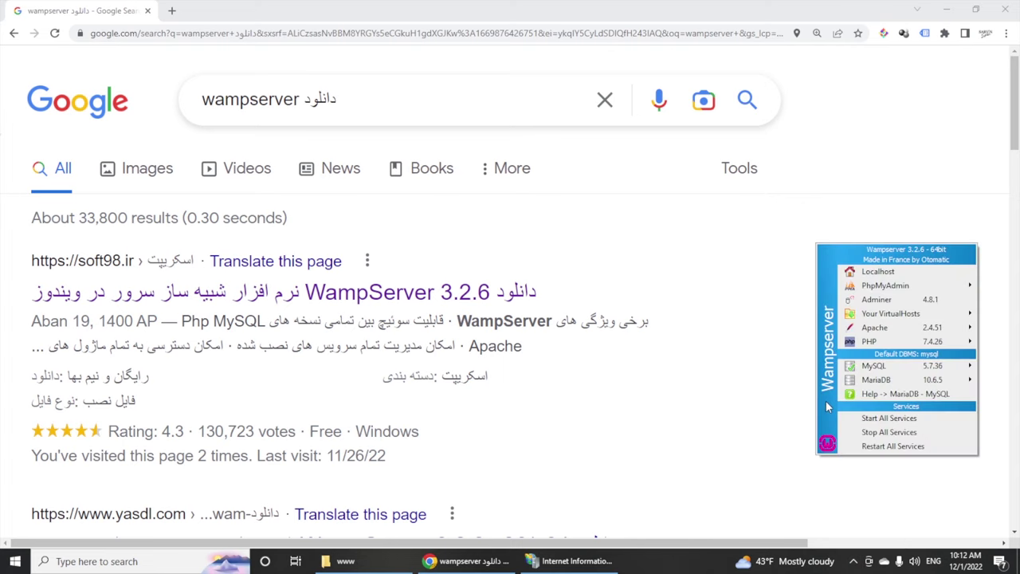
left_click(870, 448)
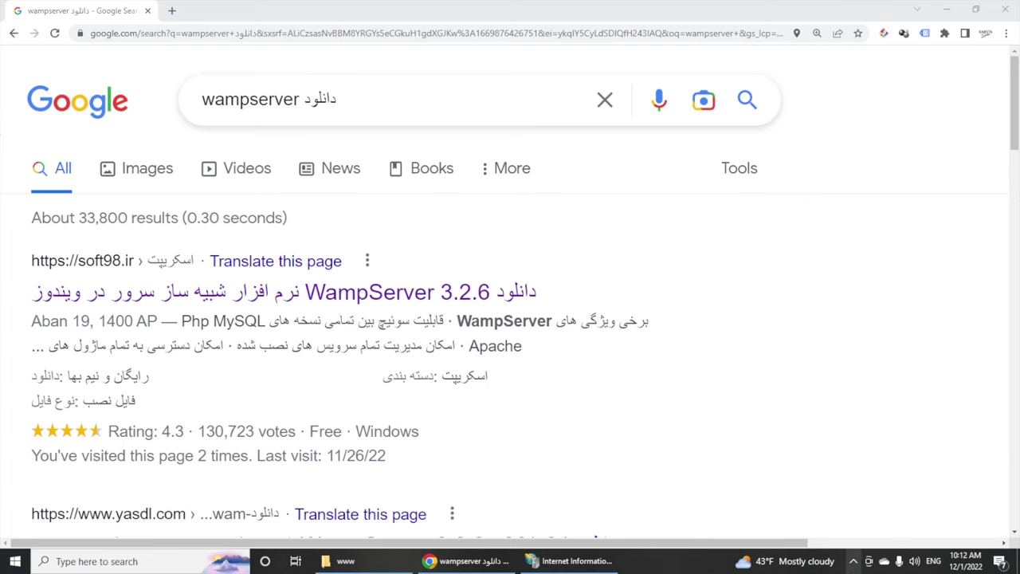
Check Wampserver's service status and open its localhost homepage.
left_click(854, 561)
mouse_move(813, 462)
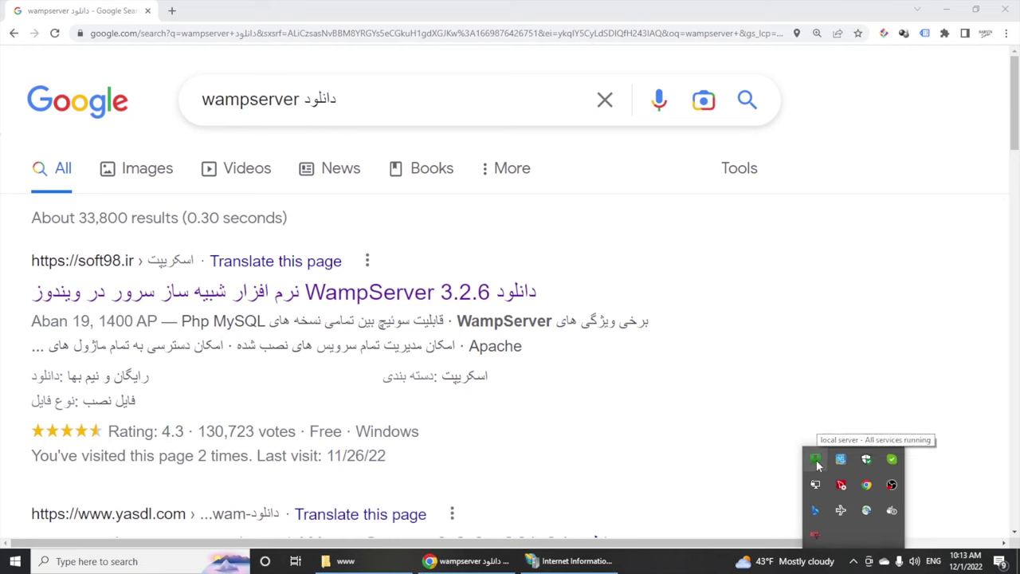
left_click(816, 461)
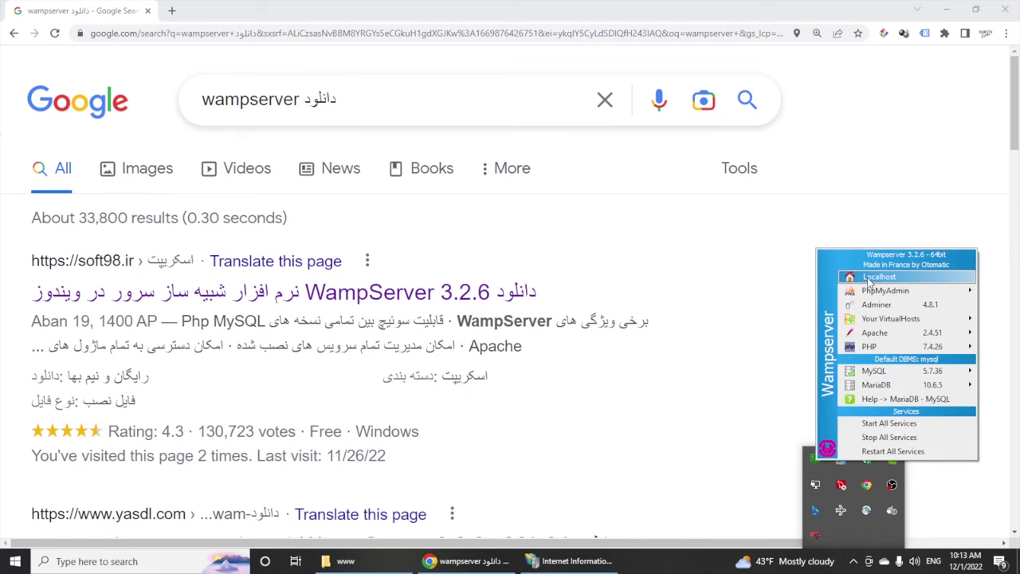
left_click(876, 276)
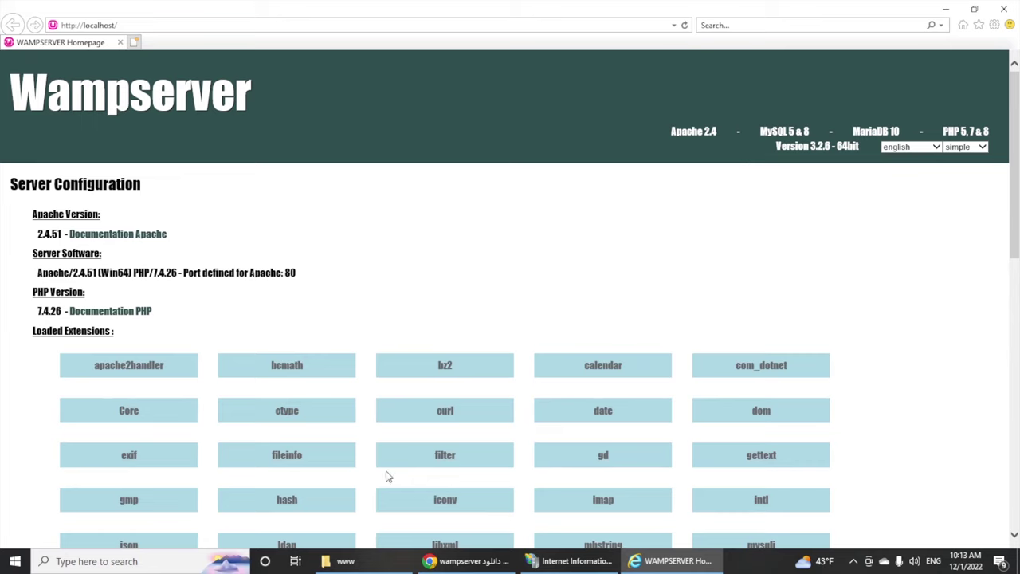
Examine the wamp64 folder on drive C and its www subfolder in File Explorer, alongside the localhost homepage.
mouse_move(366, 564)
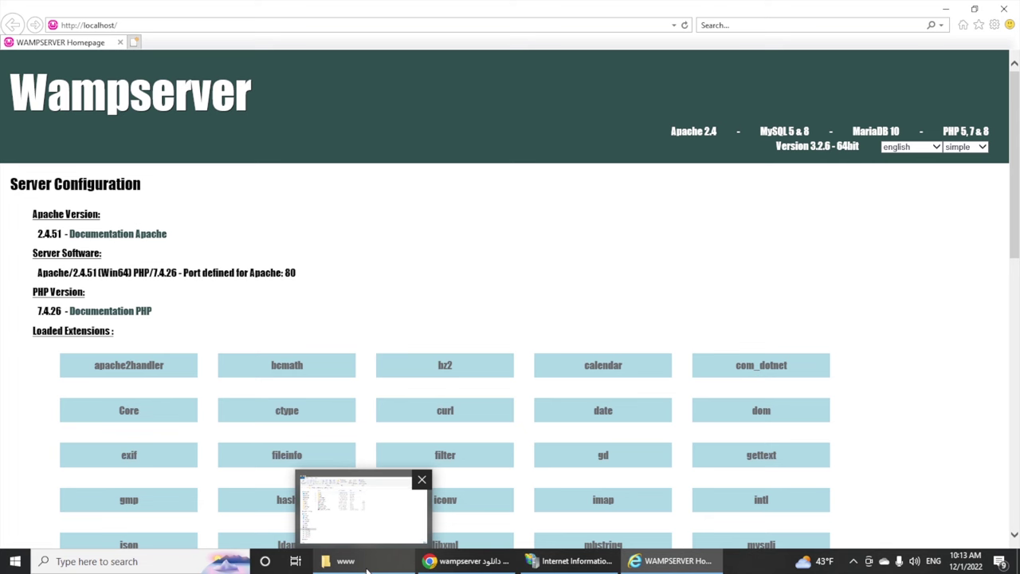
left_click(366, 564)
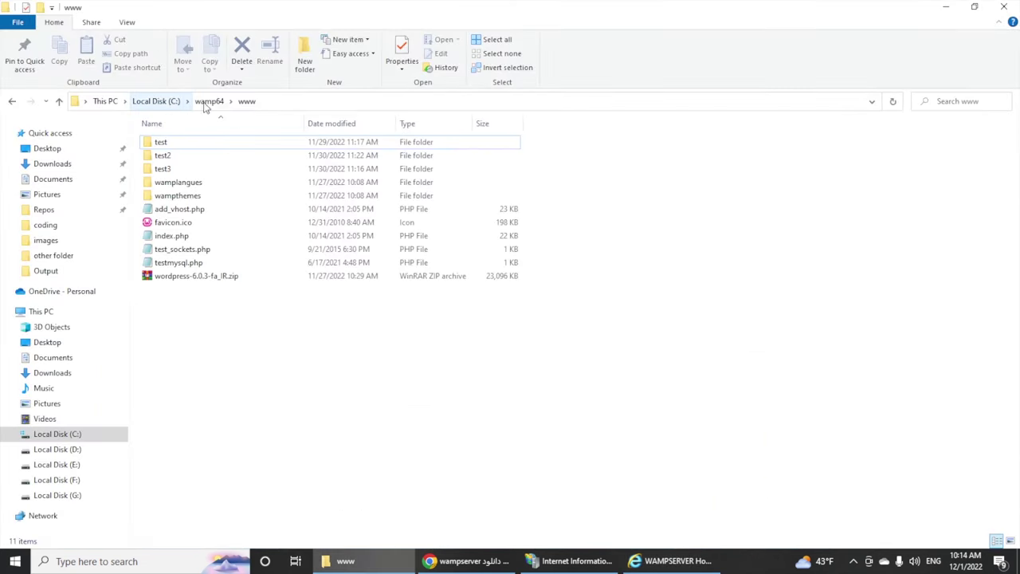
left_click(210, 102)
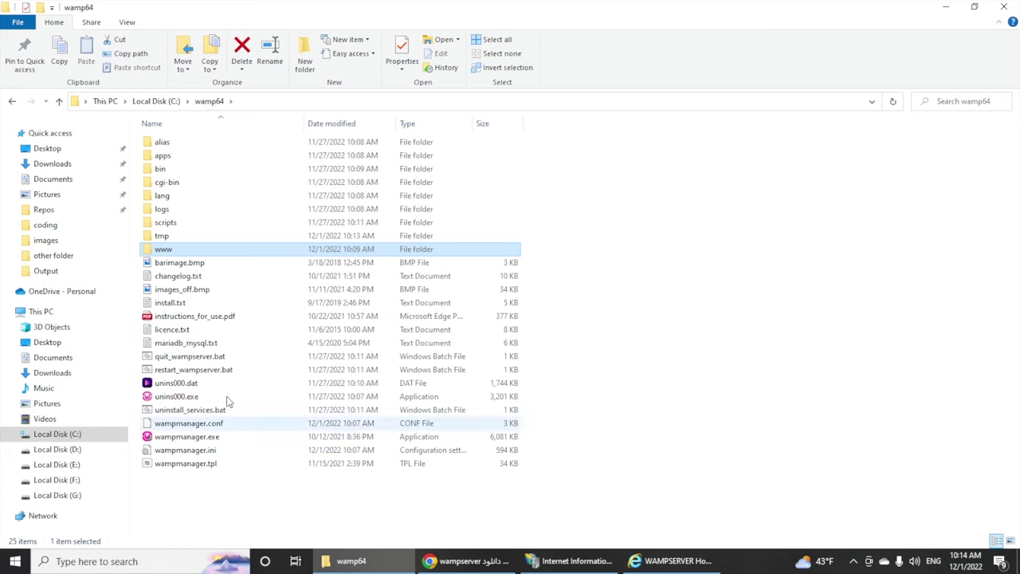
double_click(164, 252)
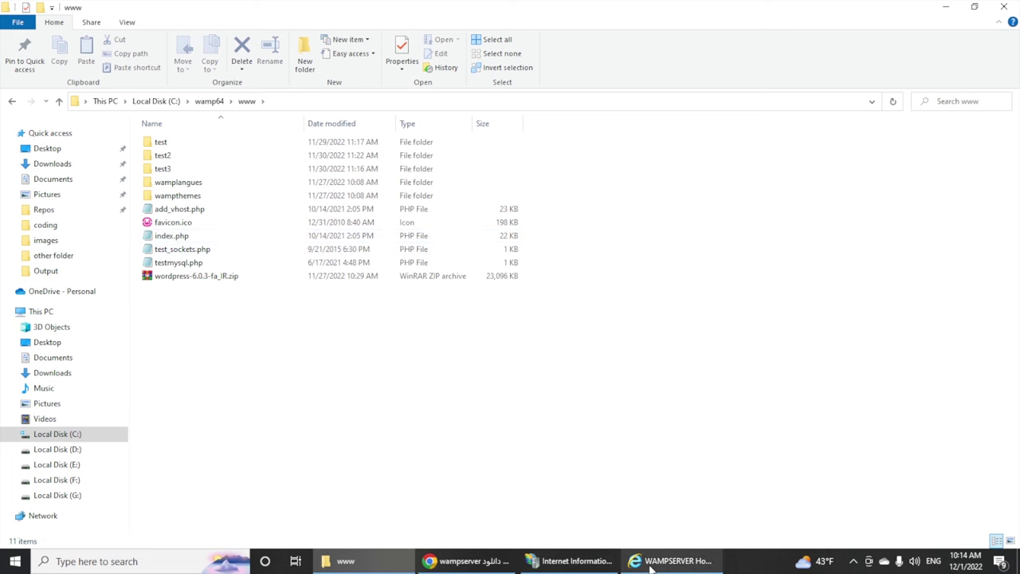
left_click(674, 561)
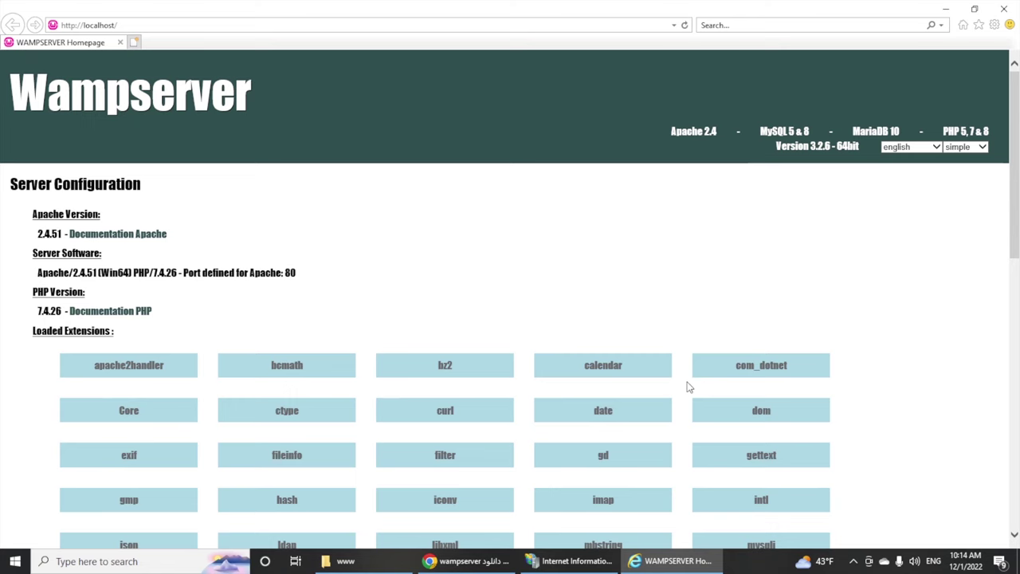
left_click(350, 557)
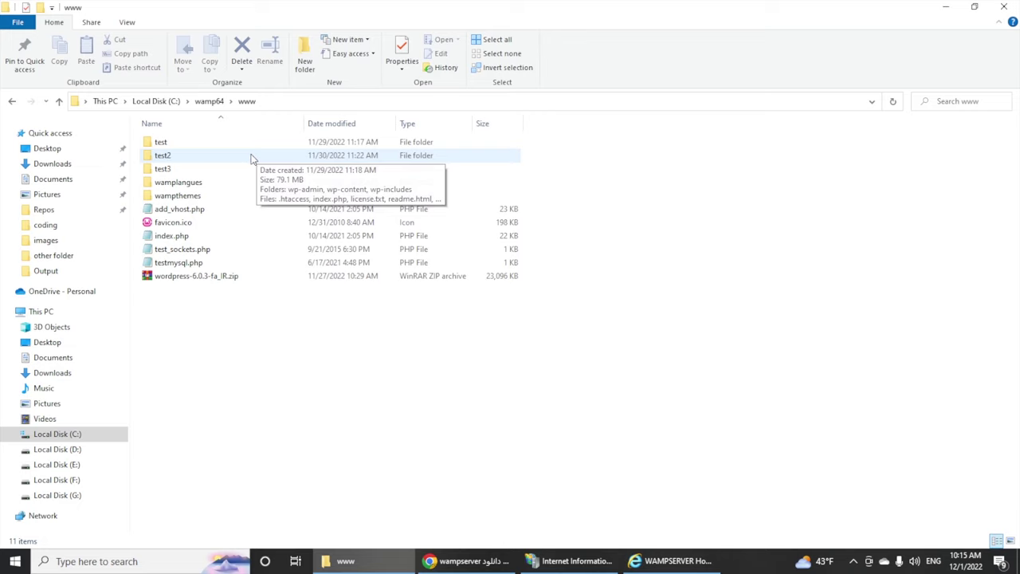
Open phpMyAdmin 5.1.1 from Wampserver and log in to the MySQL server as root with the password left blank.
left_click(854, 561)
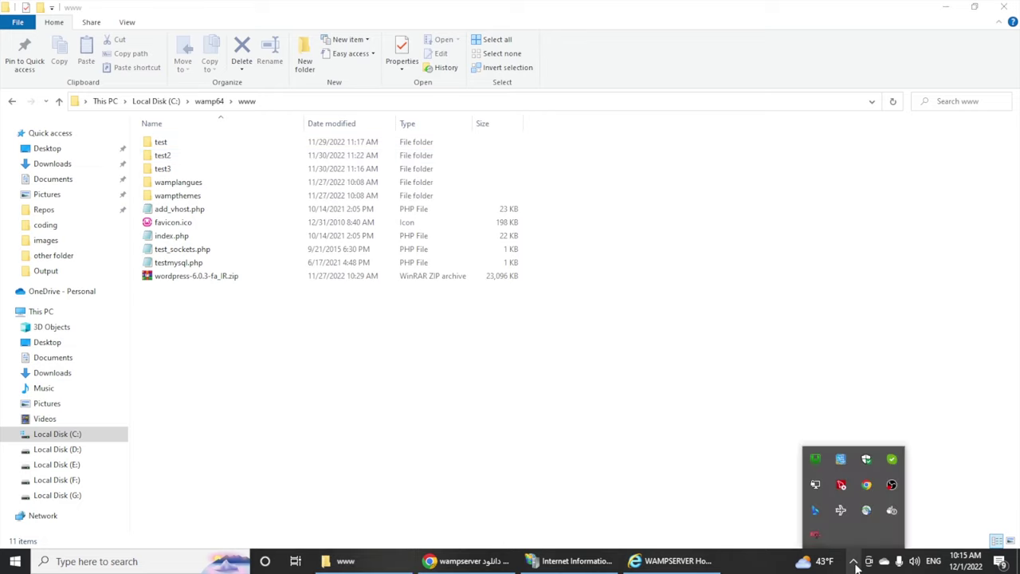
left_click(815, 459)
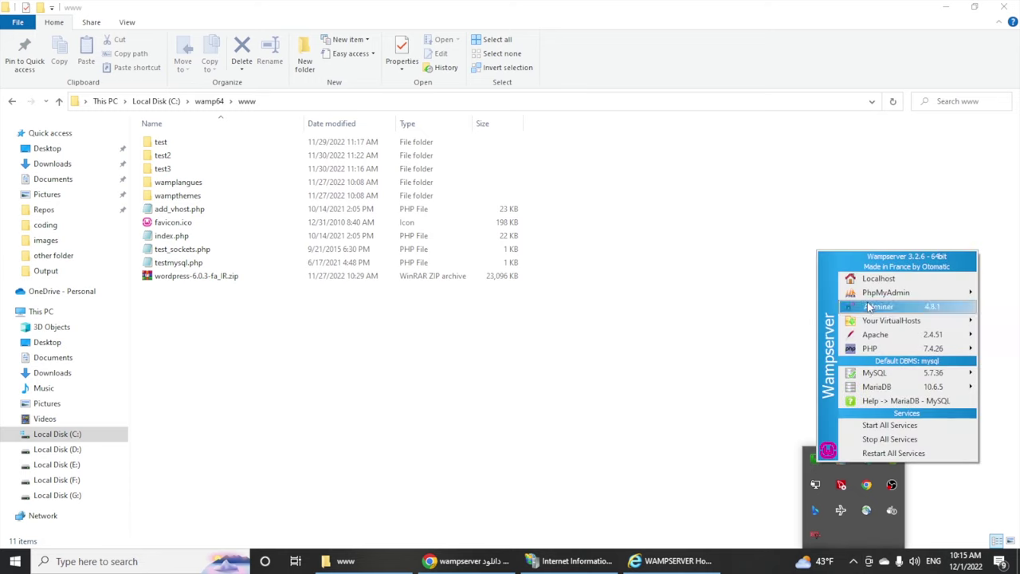
mouse_move(869, 296)
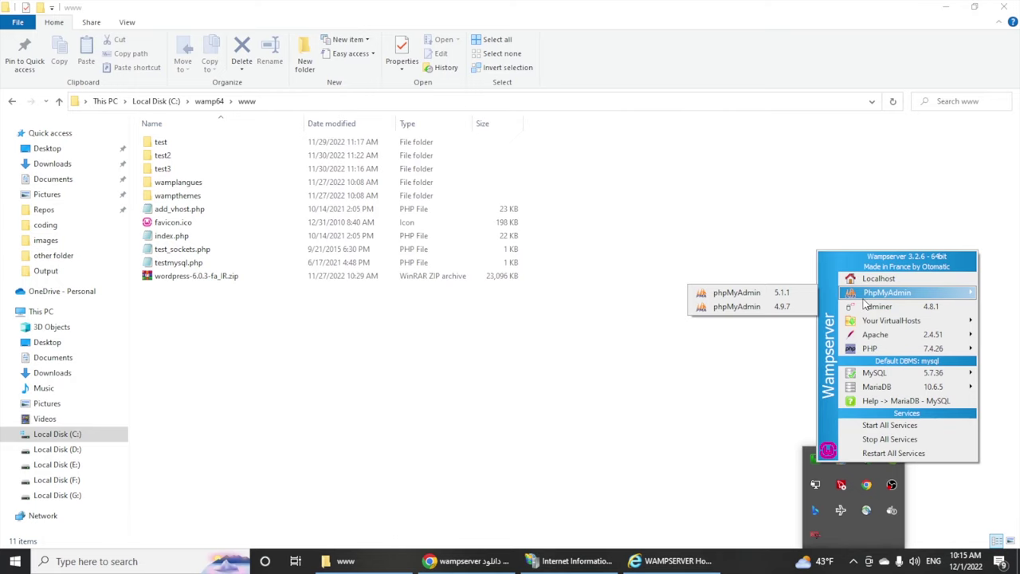
left_click(730, 292)
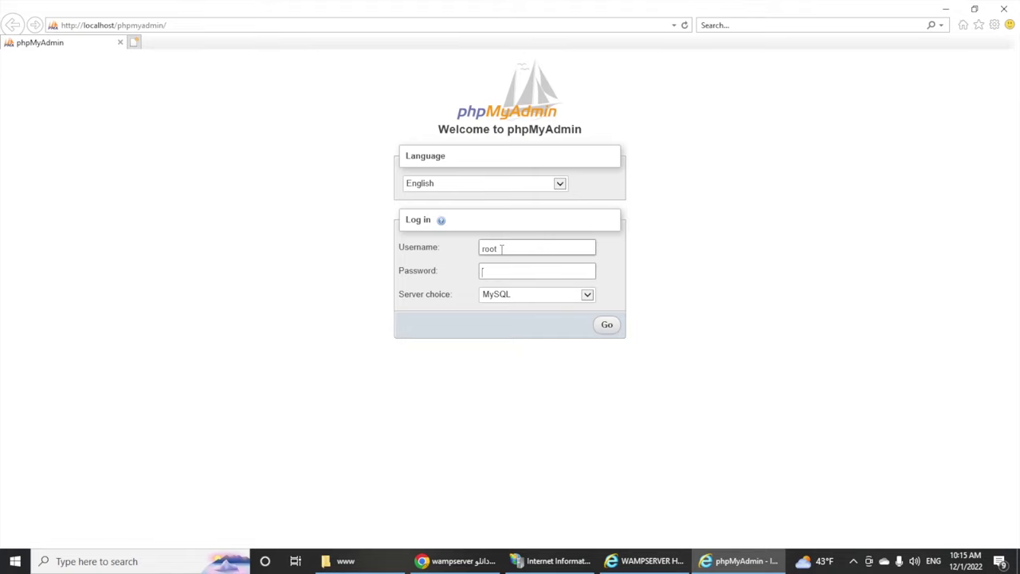
key("ctrl+plus")
key("ctrl+plus")
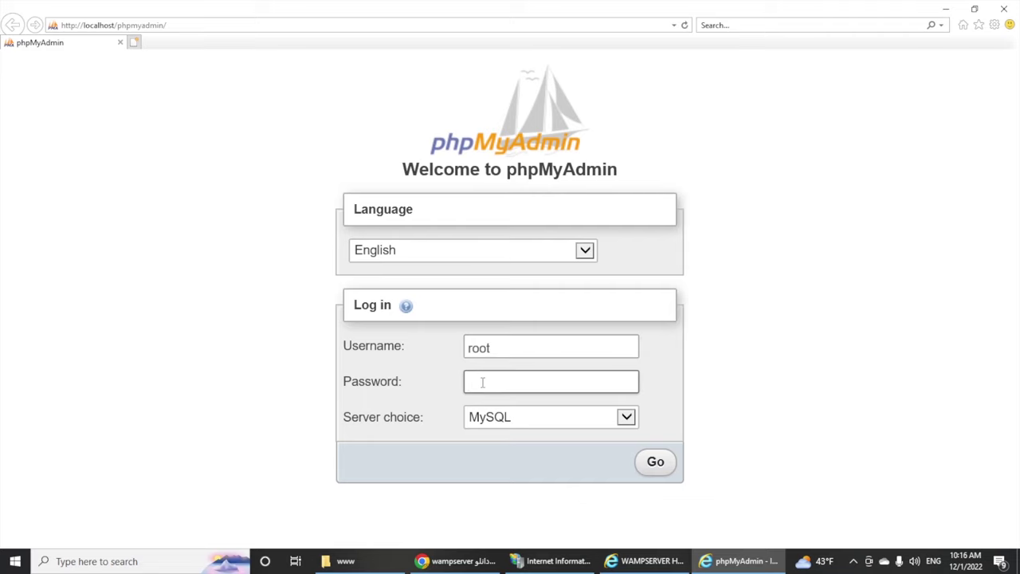
left_click(656, 468)
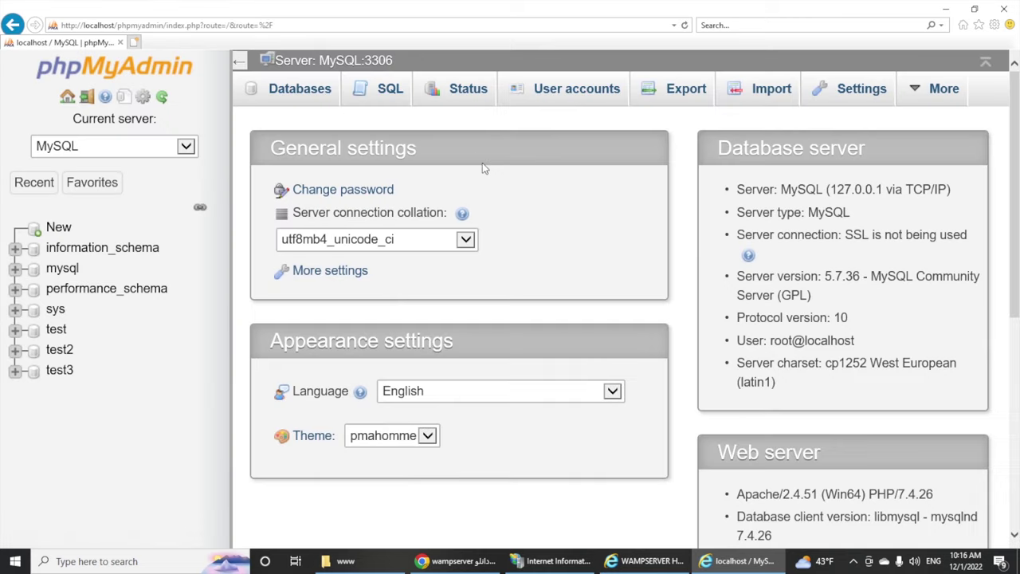
View the database list and the form for creating a new database, and close phpMyAdmin without creating one.
left_click(114, 182)
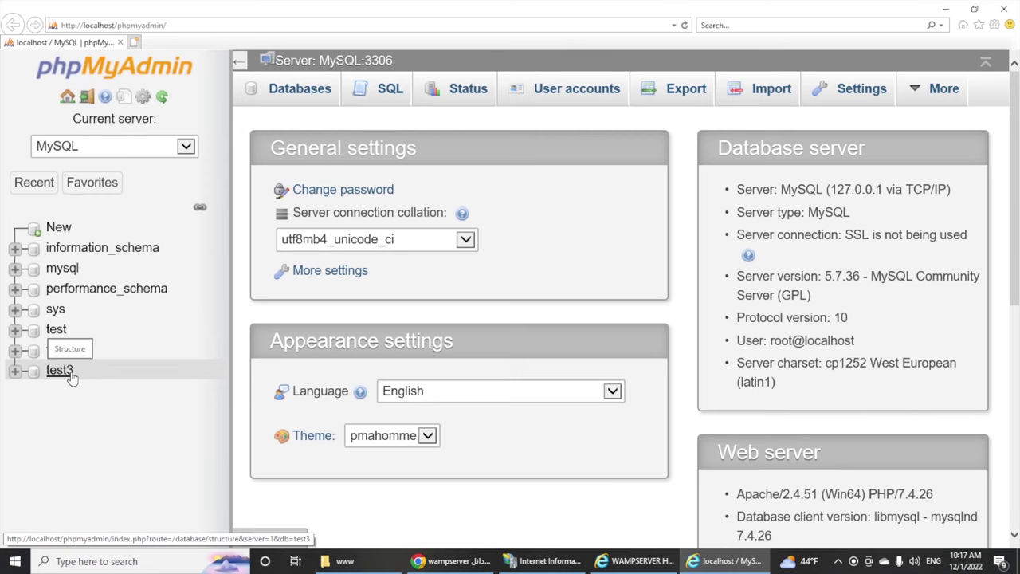
left_click(58, 228)
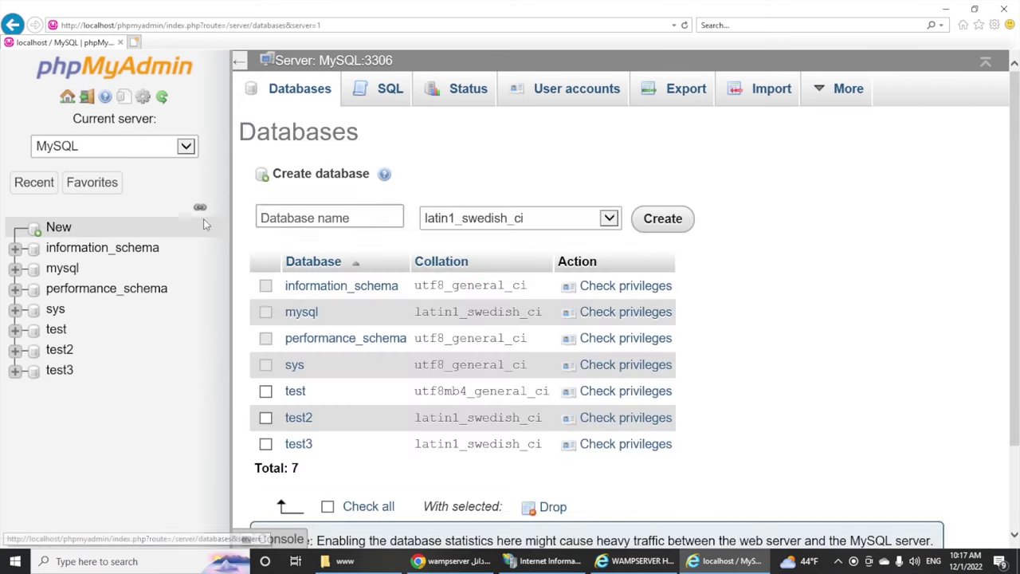
left_click(338, 221)
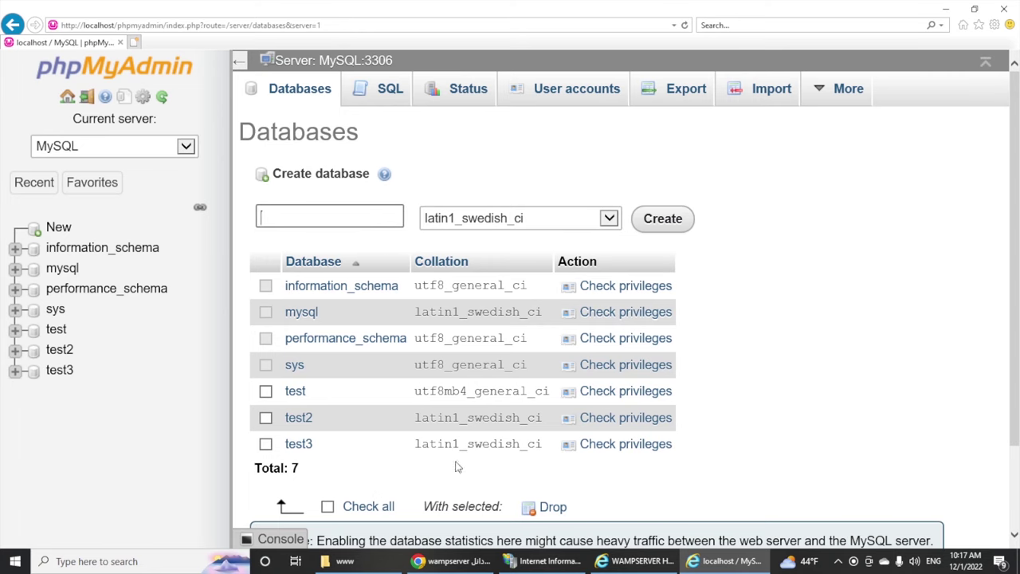
left_click(1005, 10)
Switch to Chrome, open wordpress.org and go to its Get WordPress download page.
left_click(476, 561)
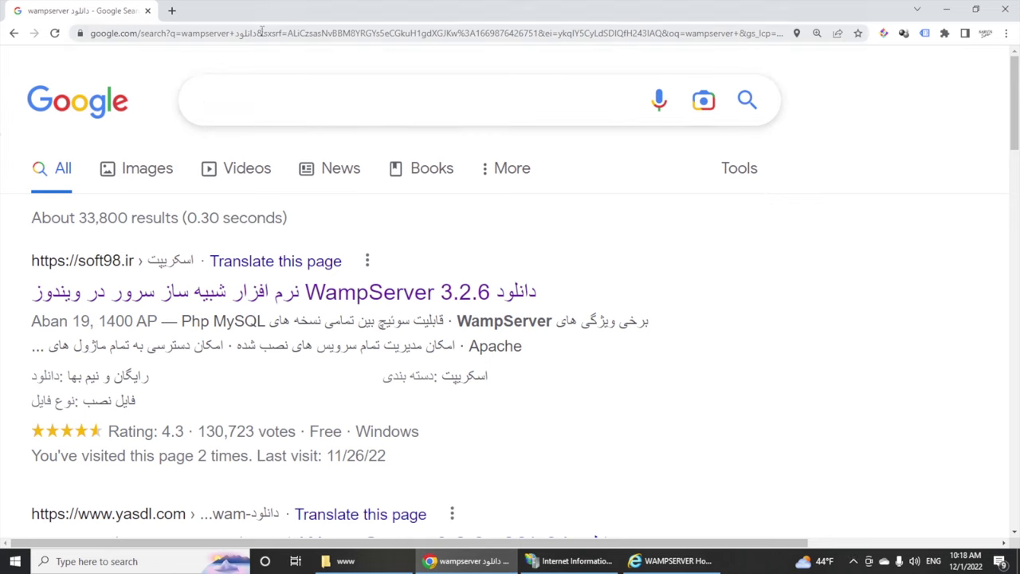
left_click(261, 32)
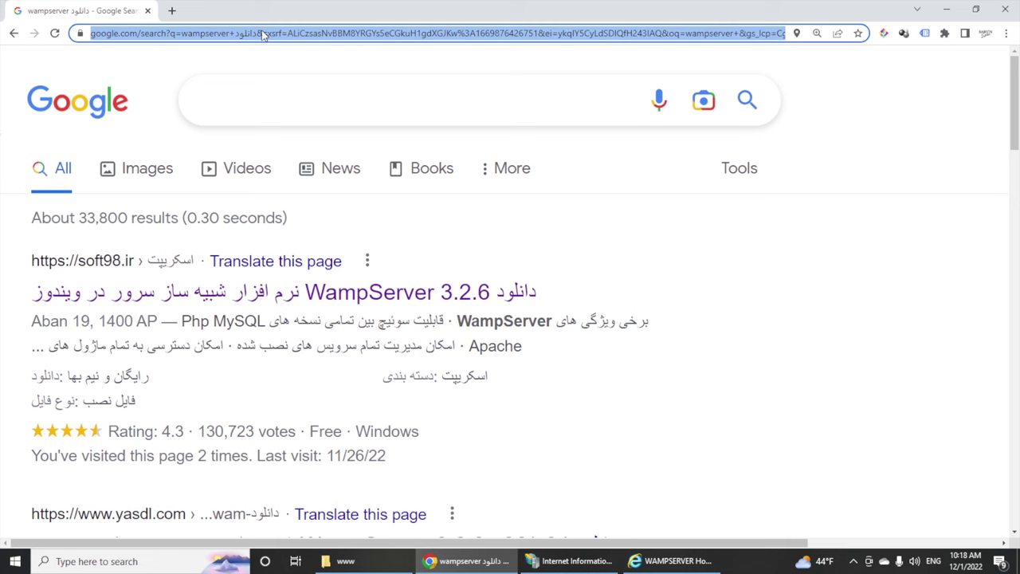
type("wor")
key("Return")
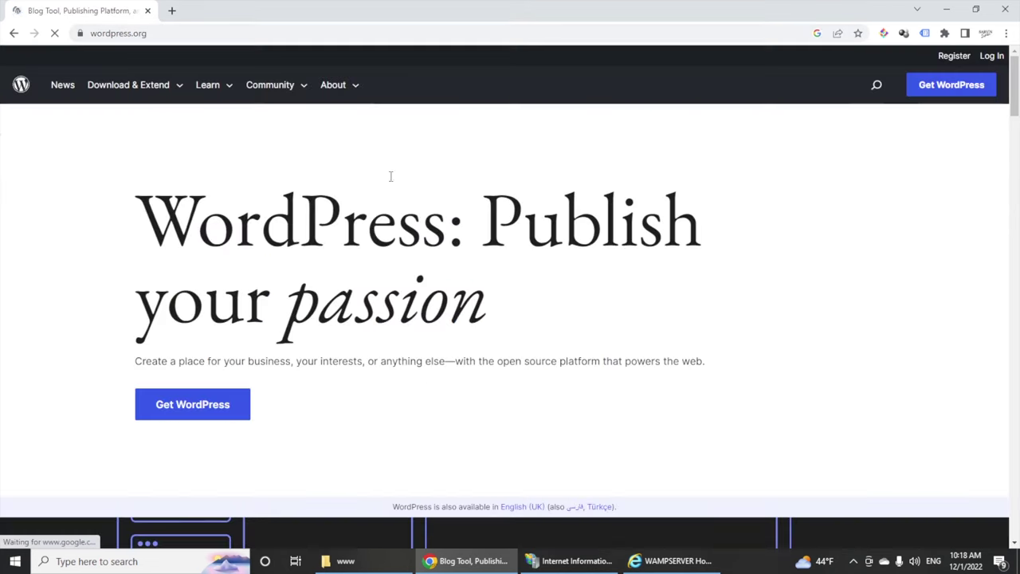
left_click(184, 408)
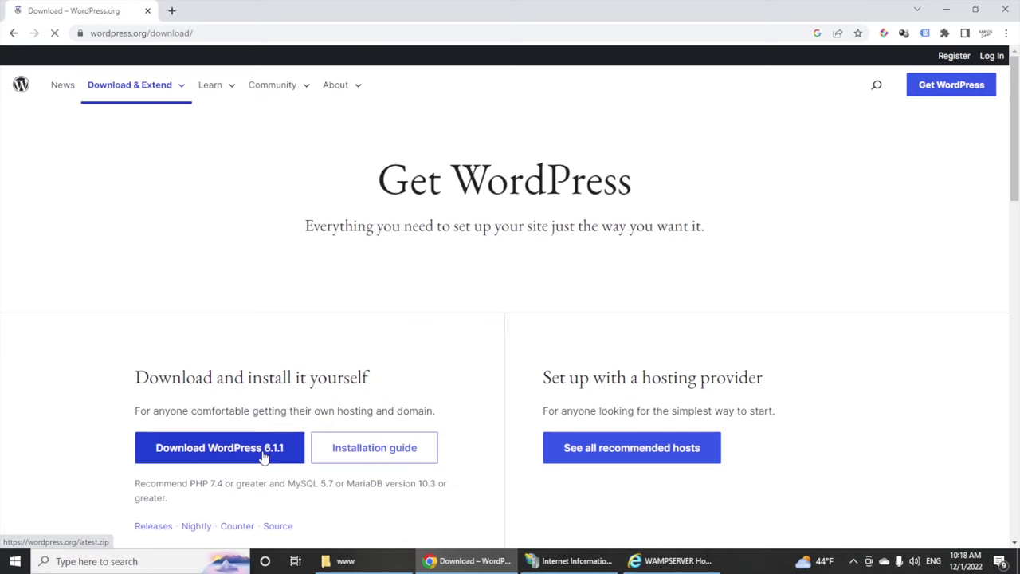
Open the Persian WordPress site at fa.wordpress.org and go to its WordPress download page.
left_click(292, 32)
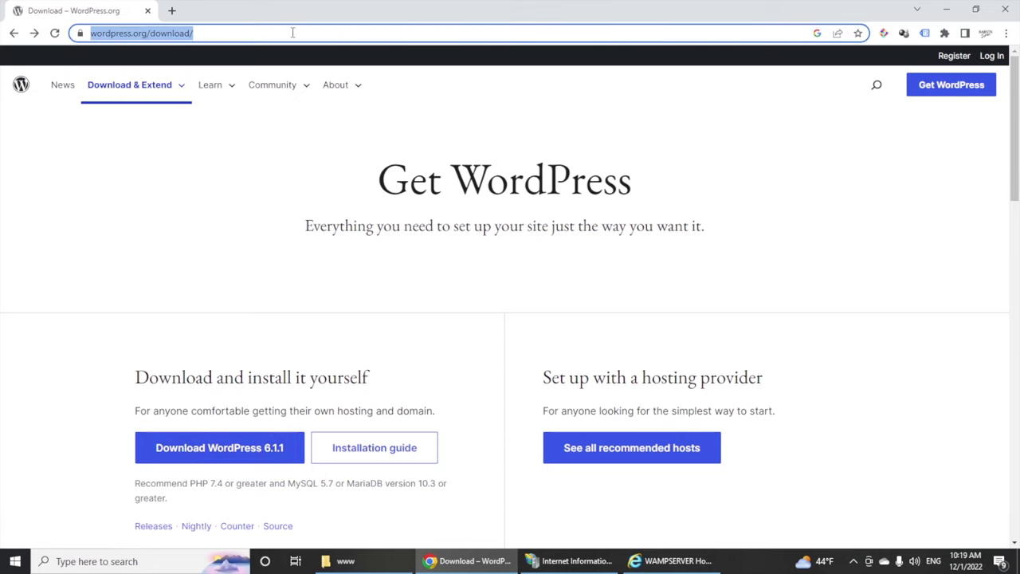
type("fa.")
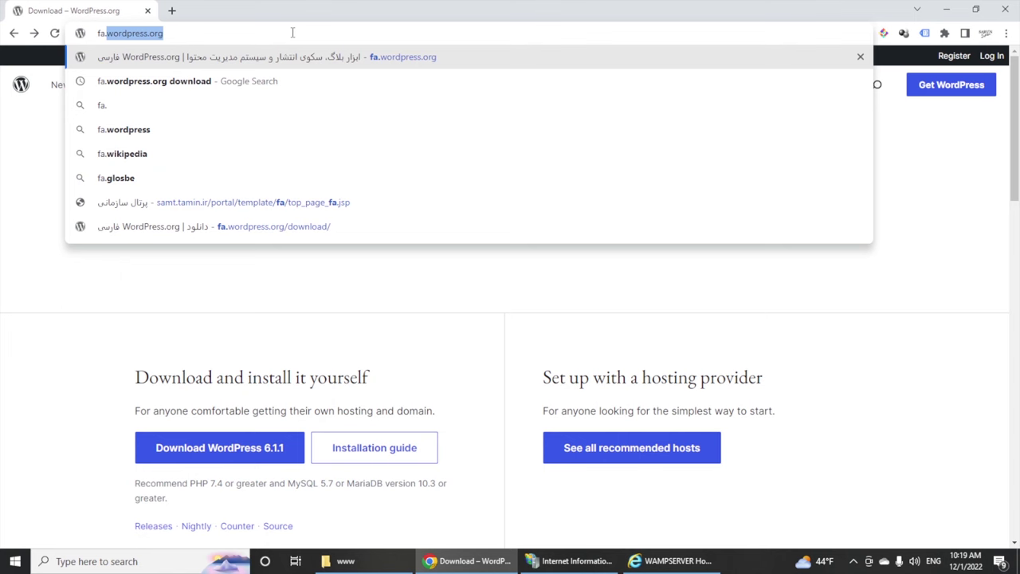
key("Return")
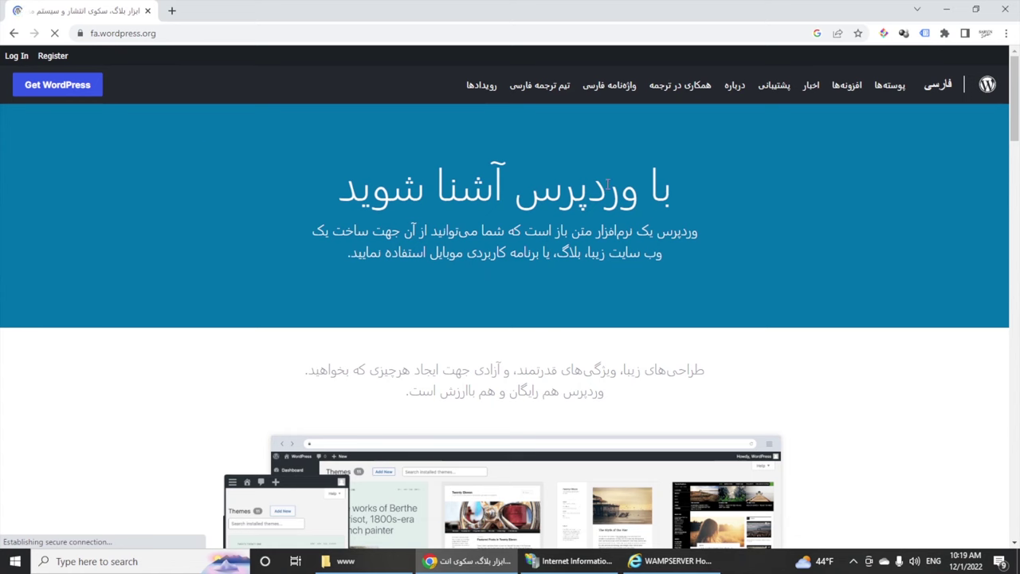
scroll(705, 217, "down", 15)
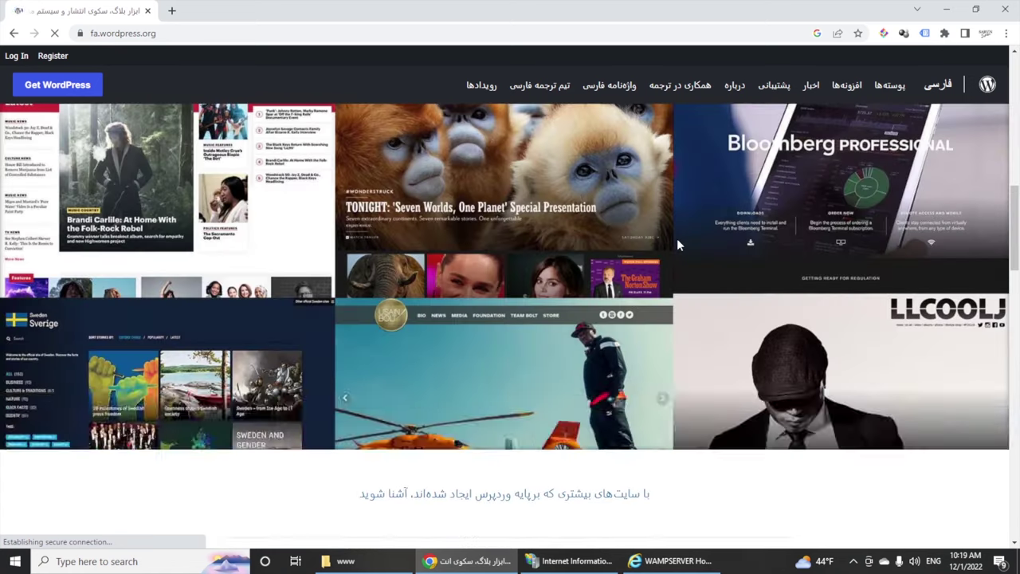
scroll(677, 248, "down", 5)
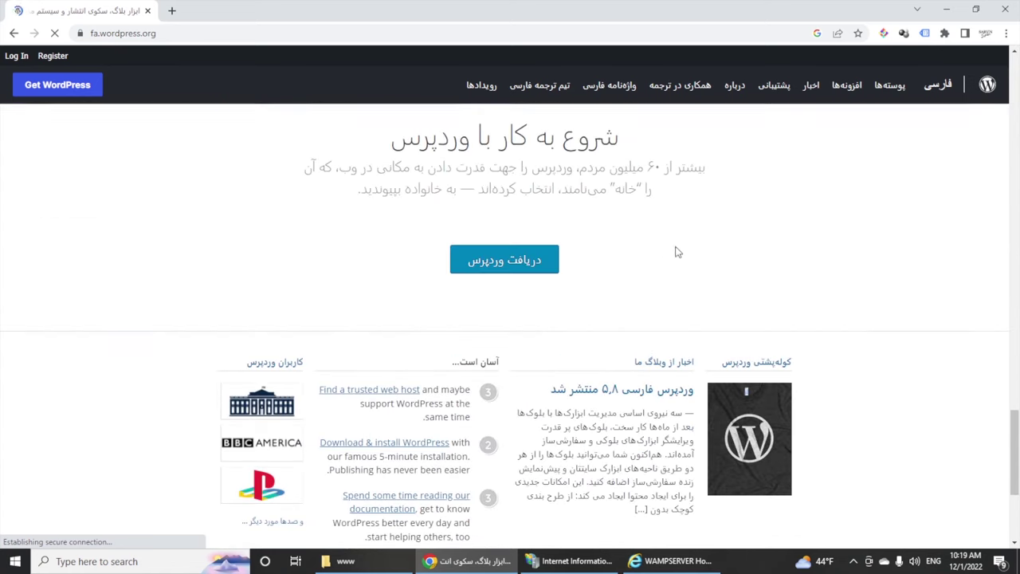
left_click(506, 264)
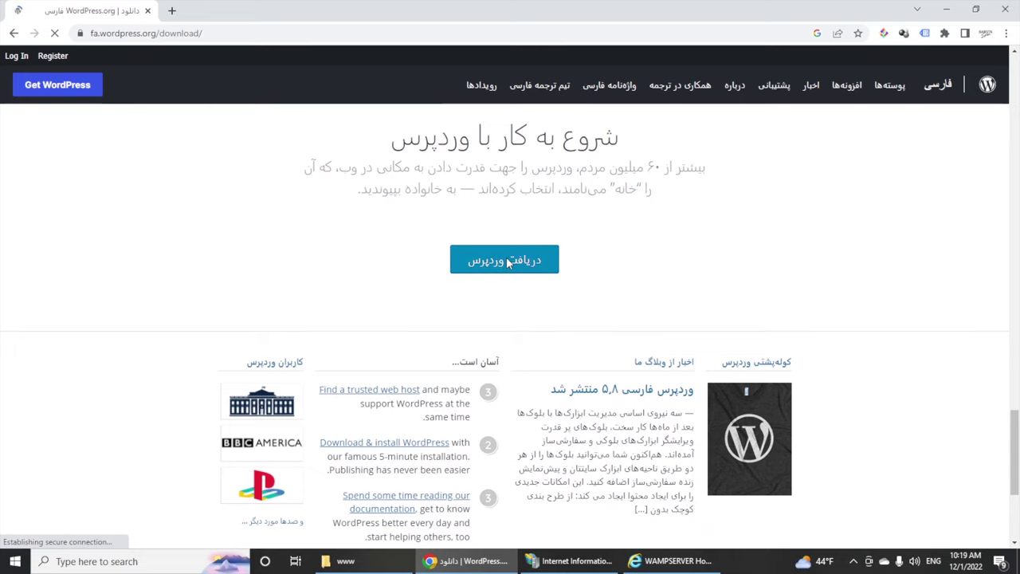
scroll(603, 282, "down", 2)
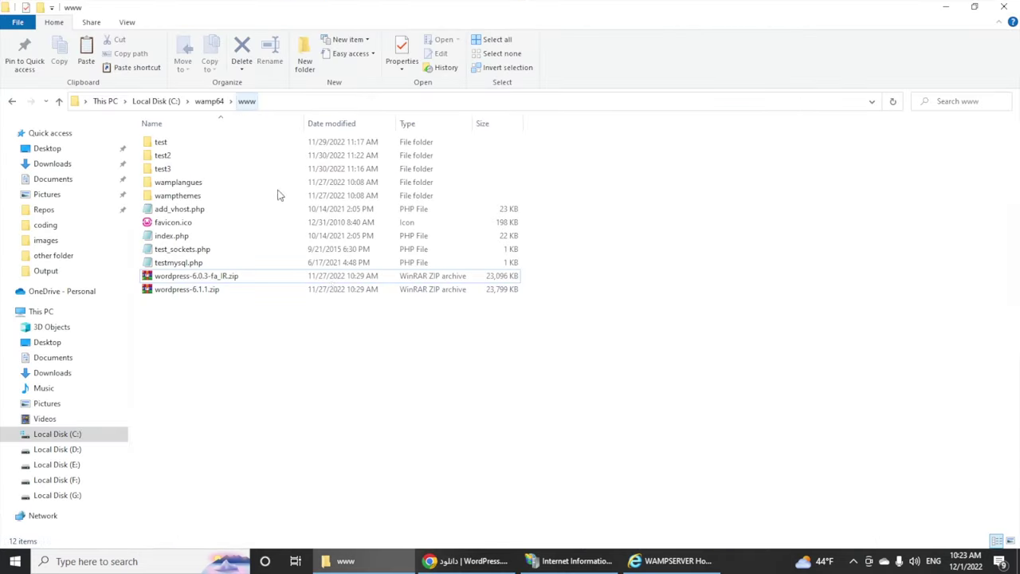
Switch to File Explorer and extract wordpress-6.0.3-fa_IR.zip directly into the www folder of wamp64.
left_click(454, 557)
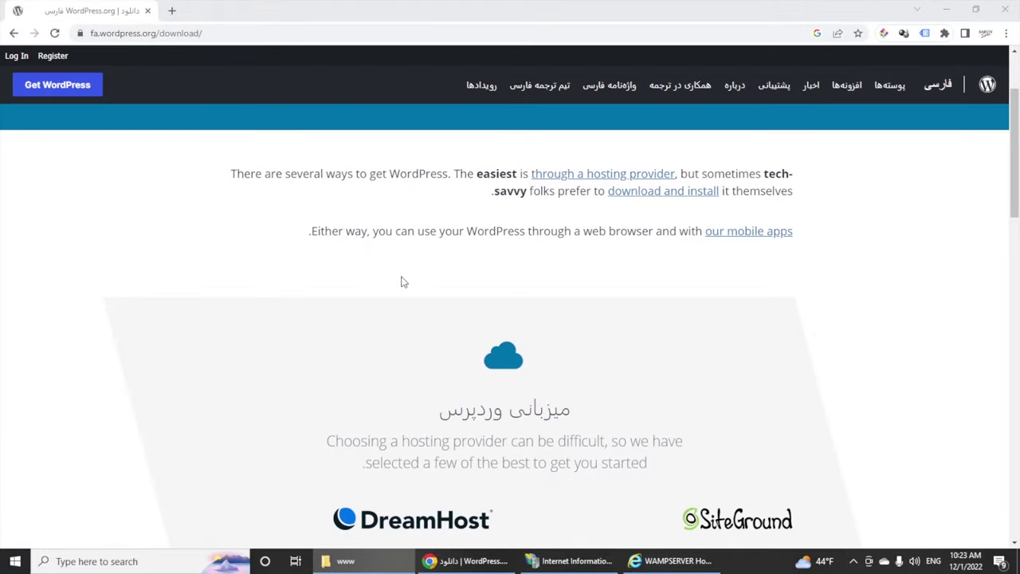
left_click(388, 564)
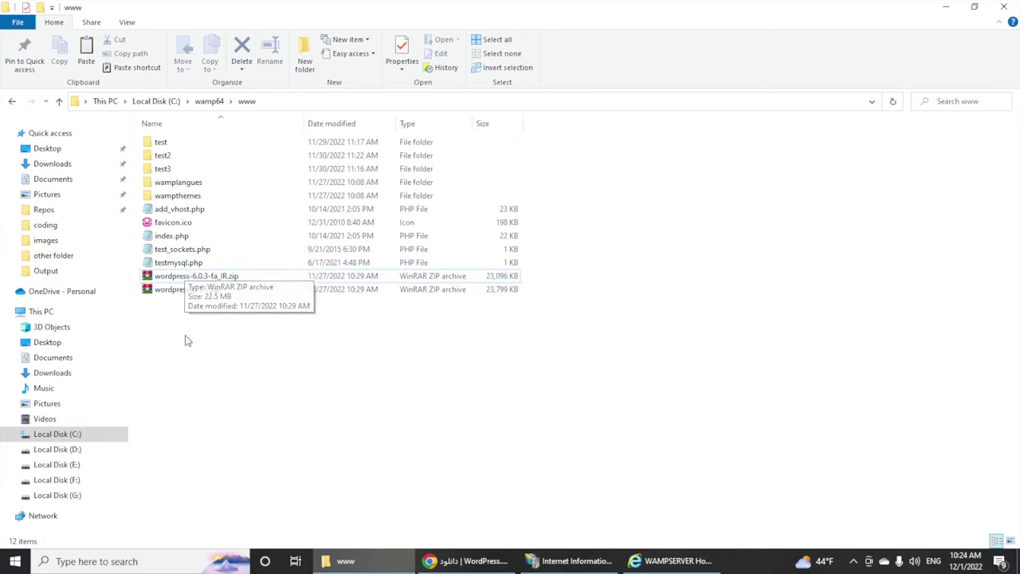
left_click(192, 277)
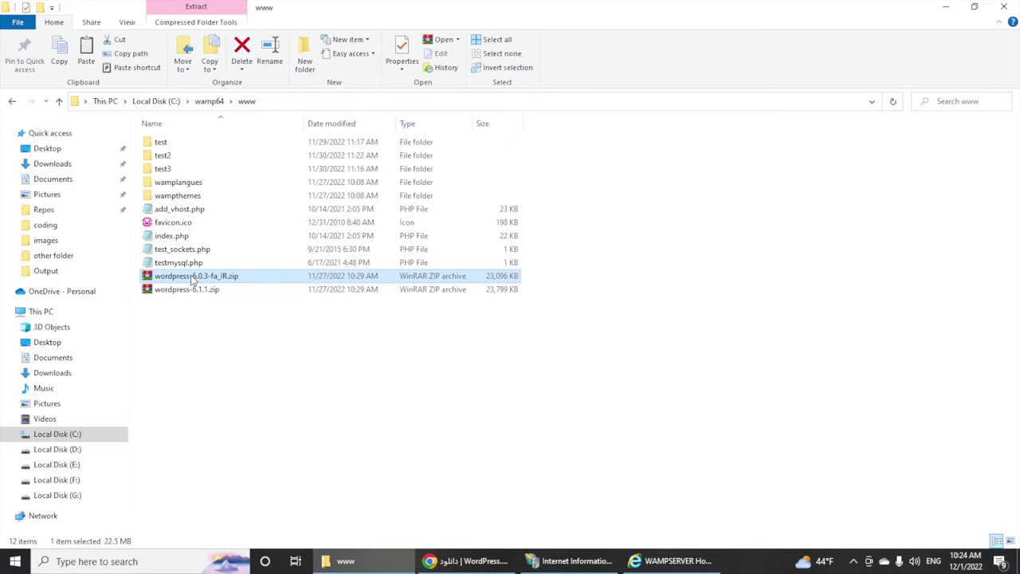
right_click(192, 278)
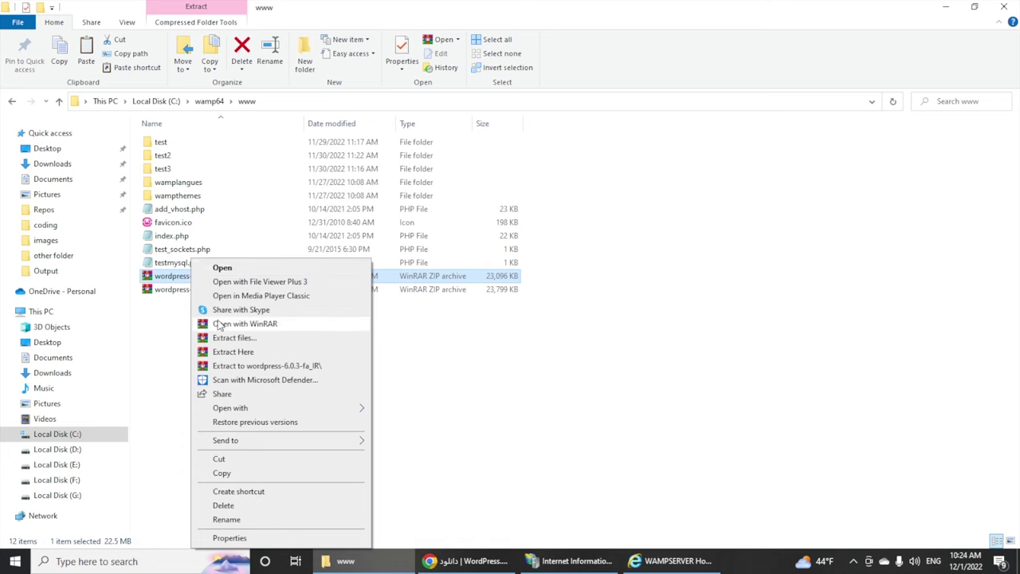
left_click(232, 353)
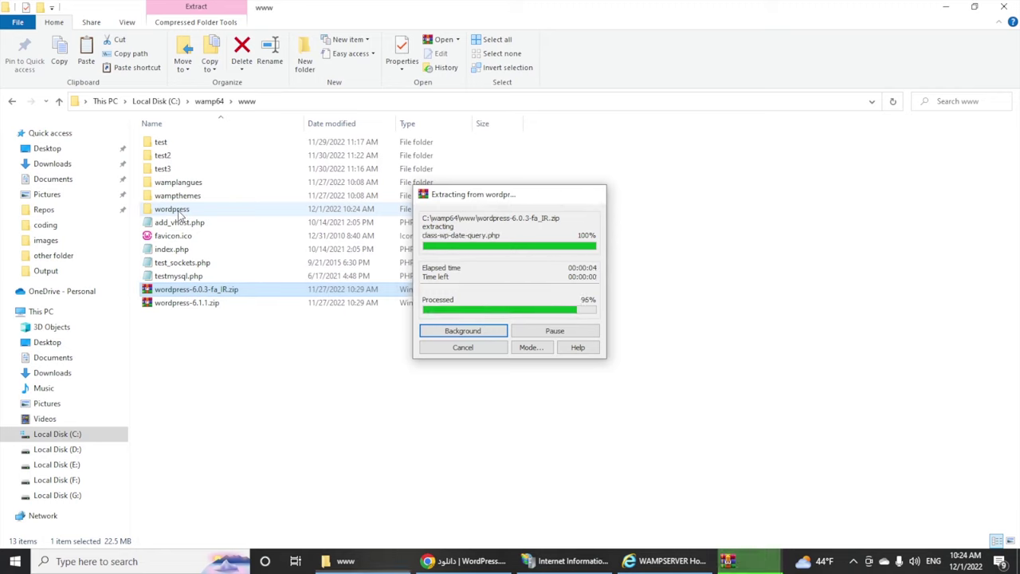
Rename the extracted wordpress folder in www as sarvinstyle.
left_click(179, 210)
key("F2")
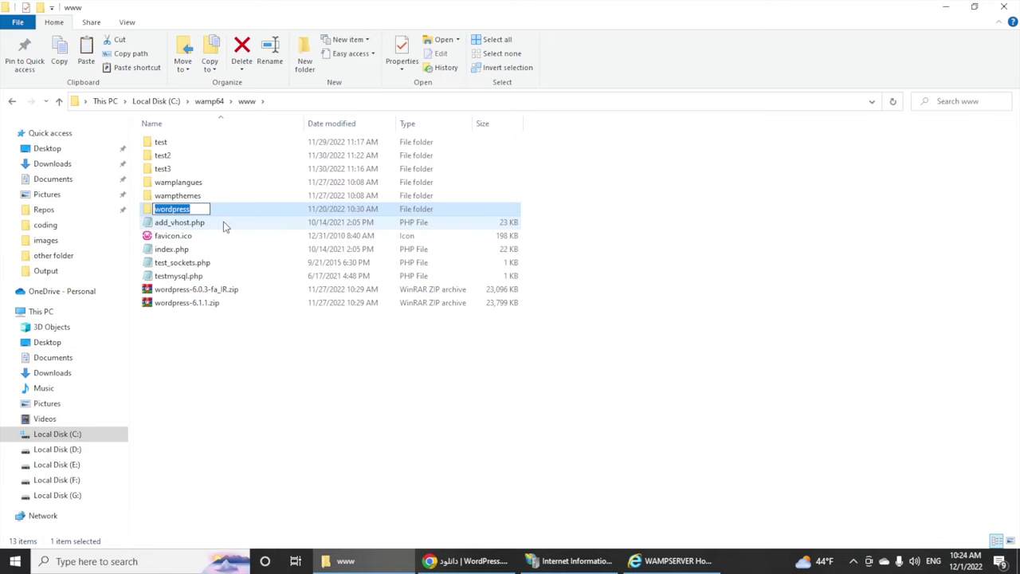
type("sarvinstyle")
key("Return")
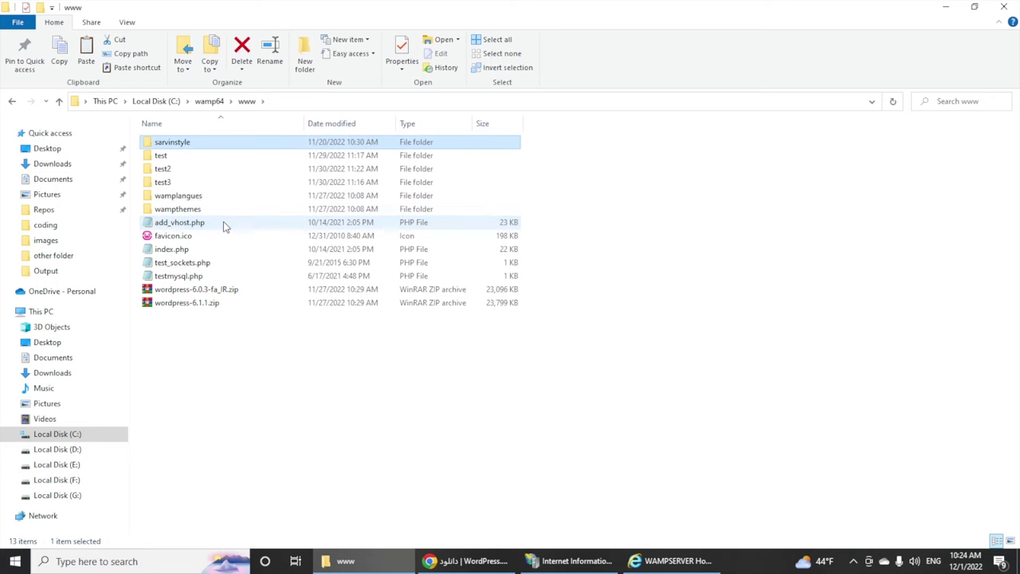
Switch to Chrome and open localhost/sarvinstyle to load the WordPress configuration setup page.
left_click(485, 561)
left_click(258, 35)
type("localhost:3000")
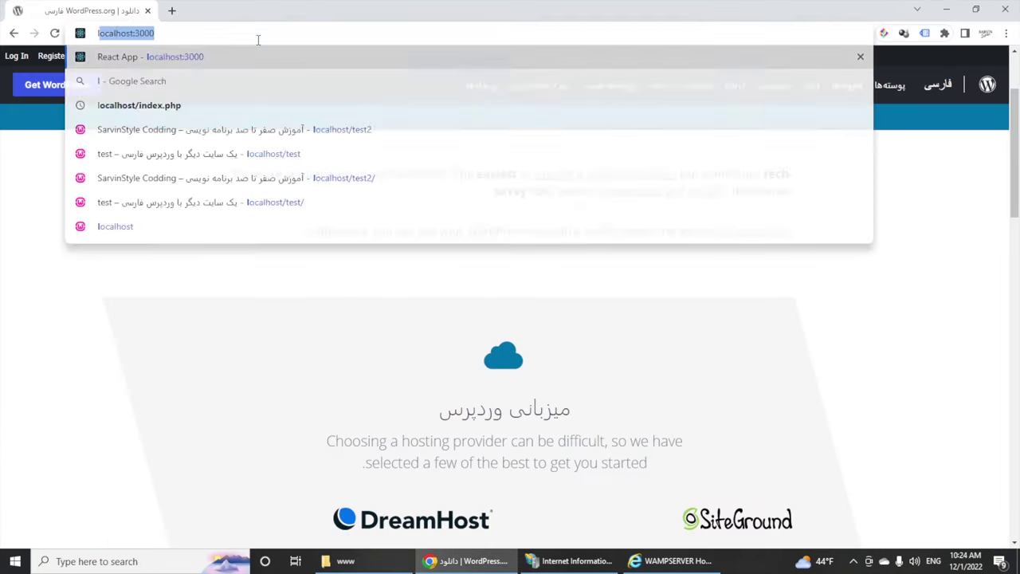
key("End")
key("BackSpace")
key("BackSpace")
key("BackSpace")
key("BackSpace")
key("BackSpace")
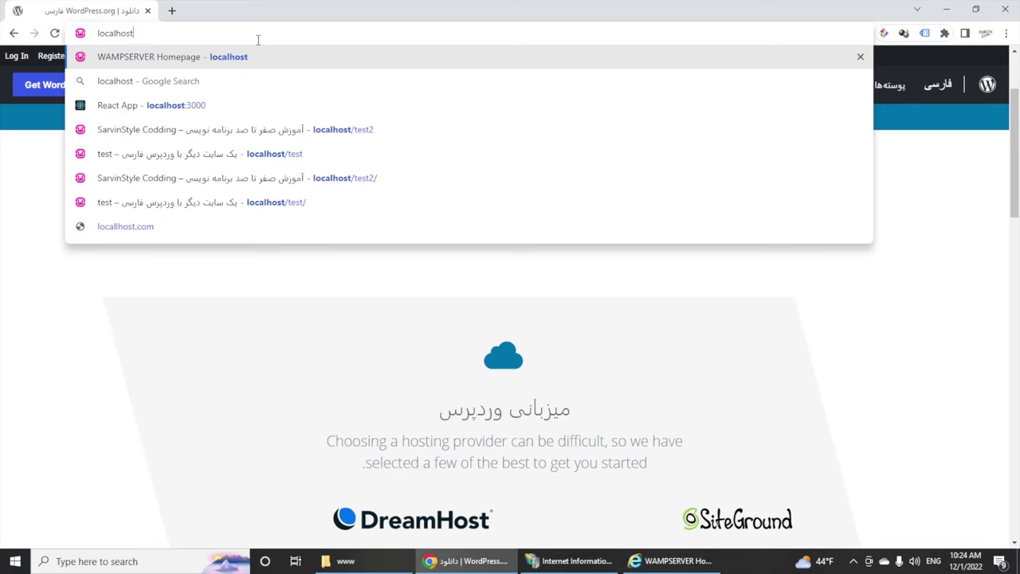
type("/")
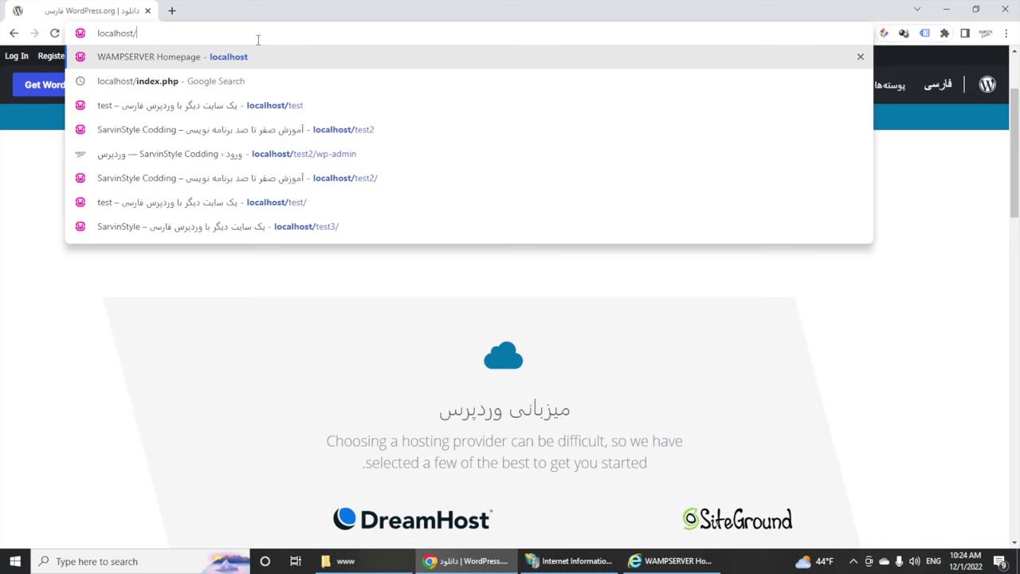
type("sa")
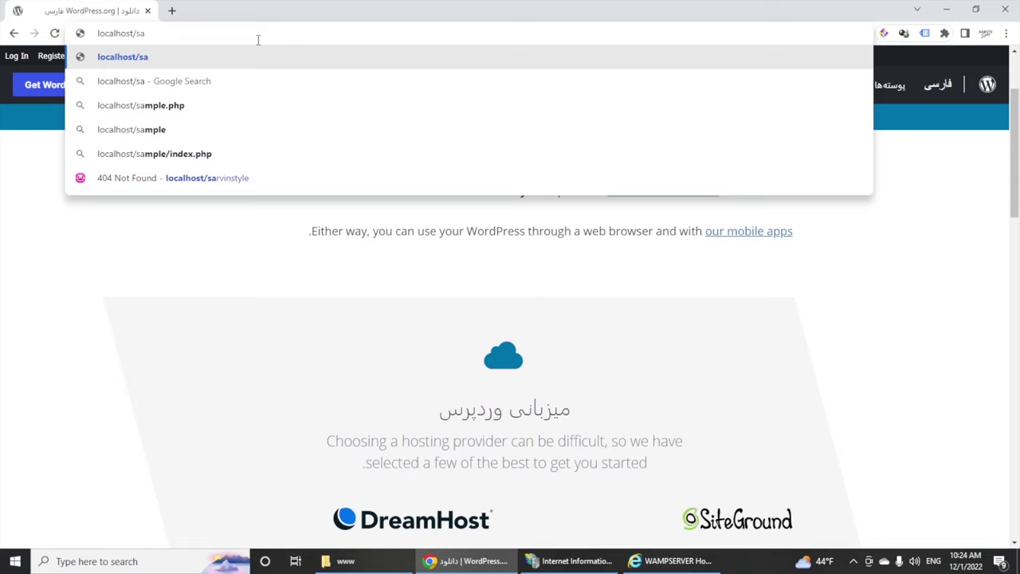
type("rvinstyle")
key("Return")
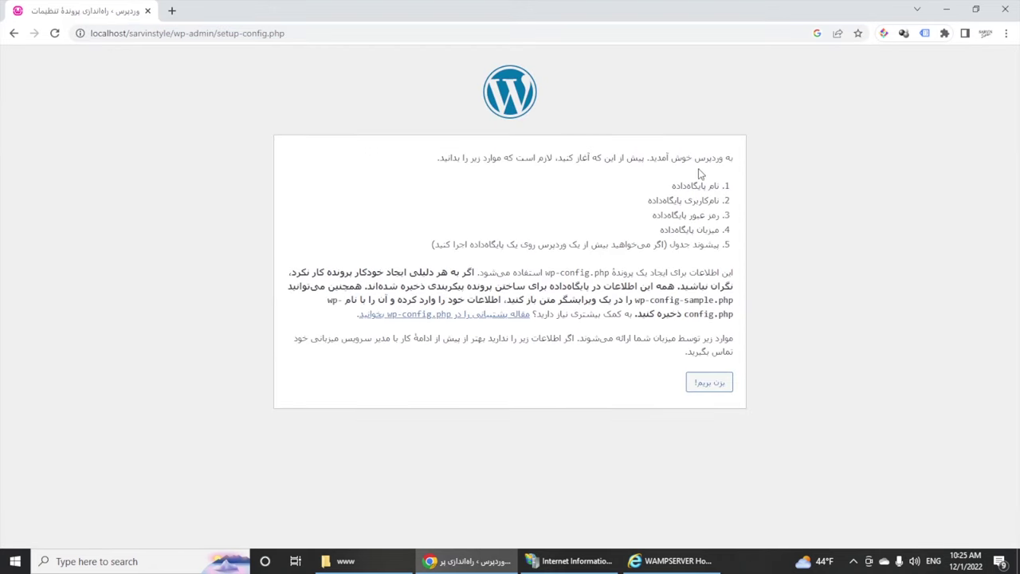
key("ctrl+plus")
key("ctrl+plus")
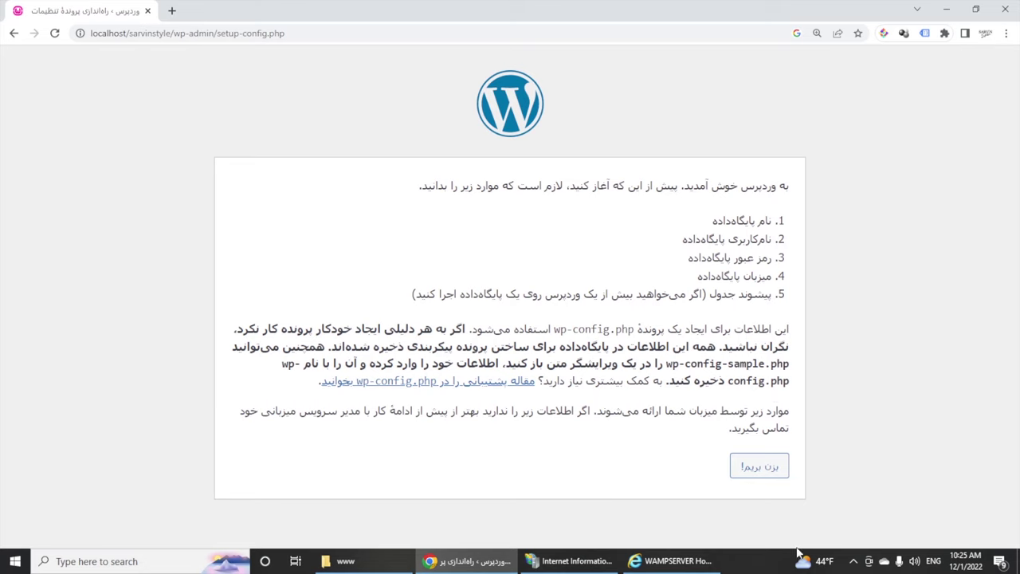
Open phpMyAdmin 5.1.1 from Wampserver and go to the form for creating a new database on the MySQL server.
left_click(852, 561)
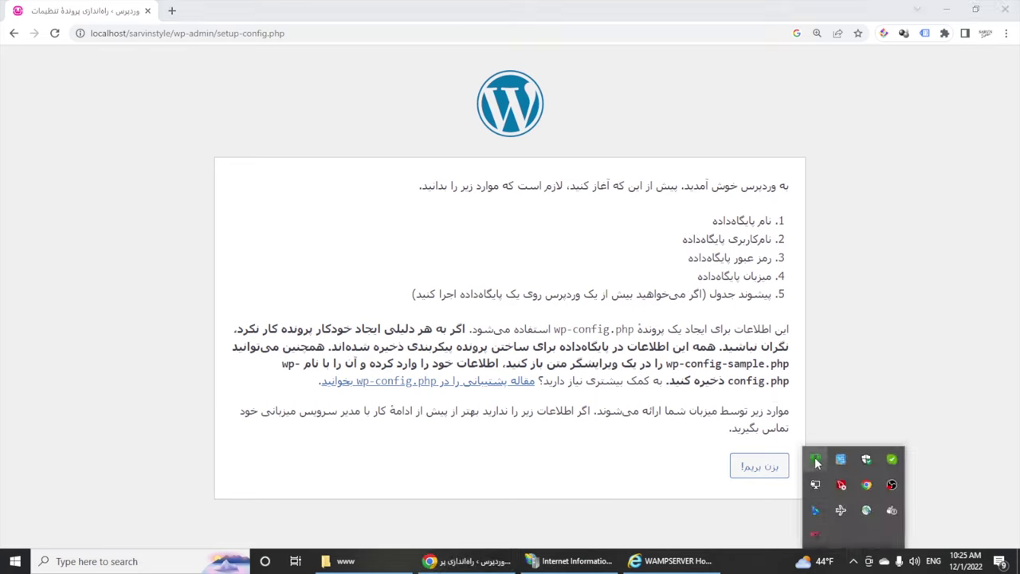
left_click(815, 460)
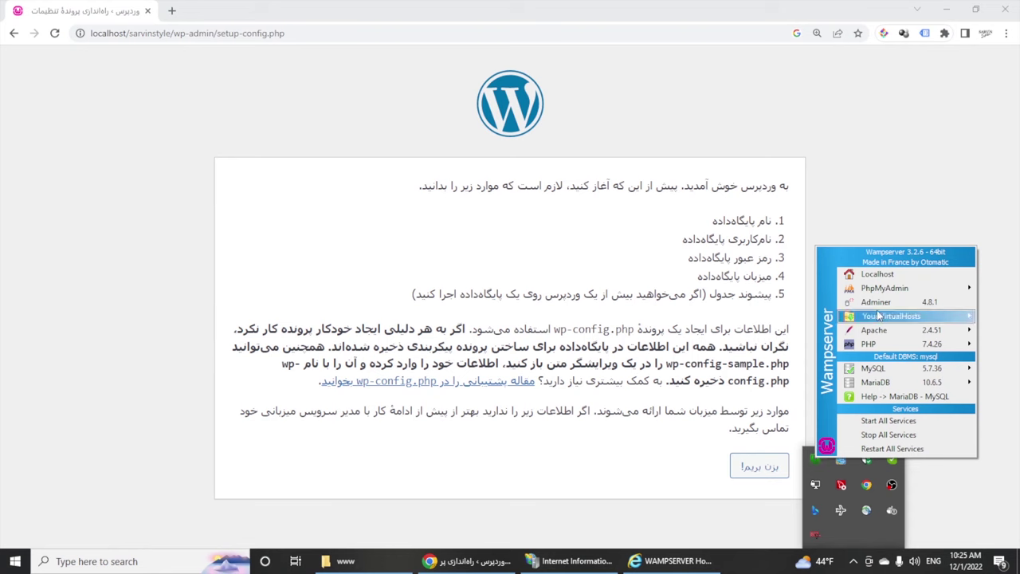
mouse_move(884, 287)
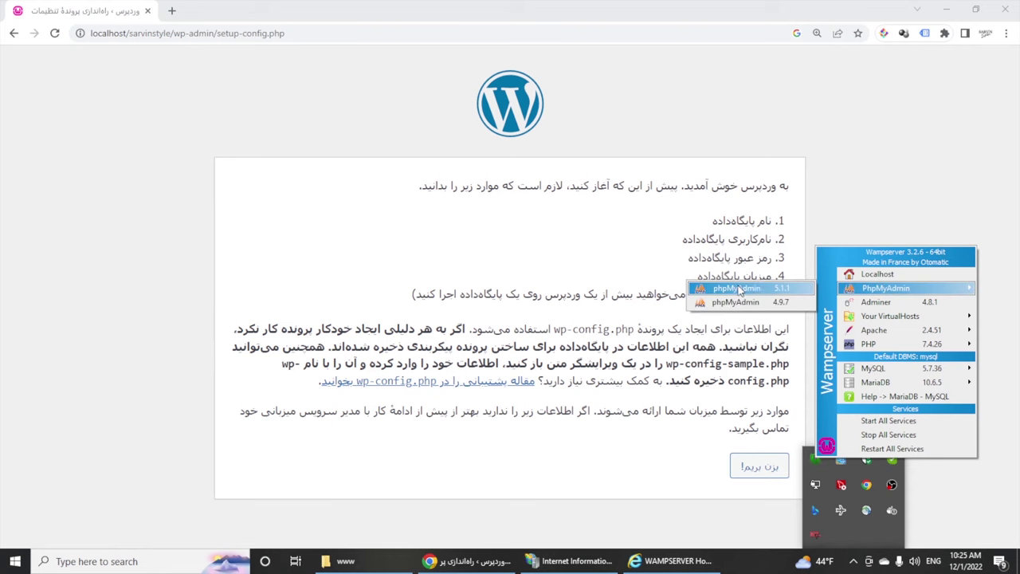
left_click(769, 287)
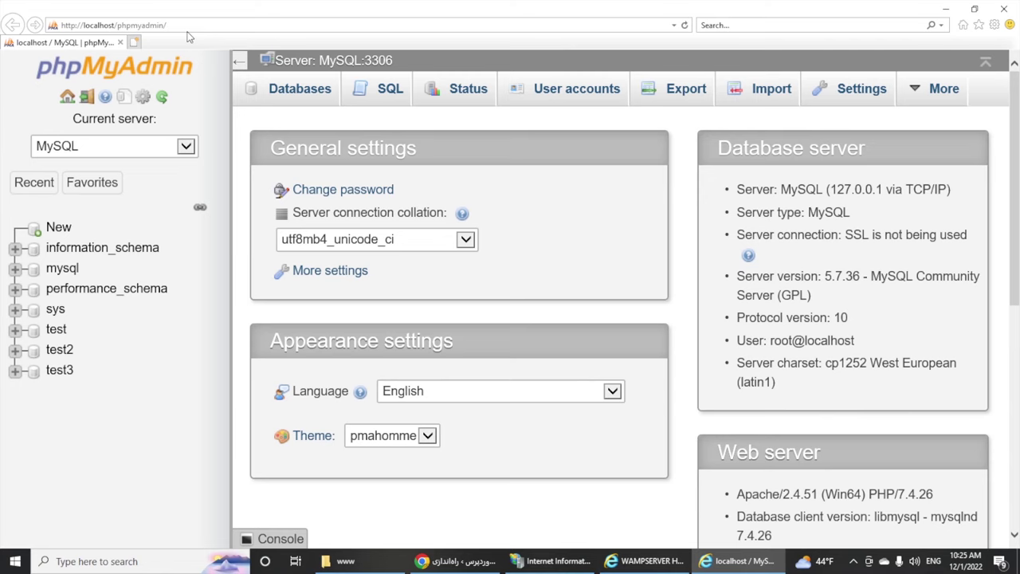
left_click(59, 228)
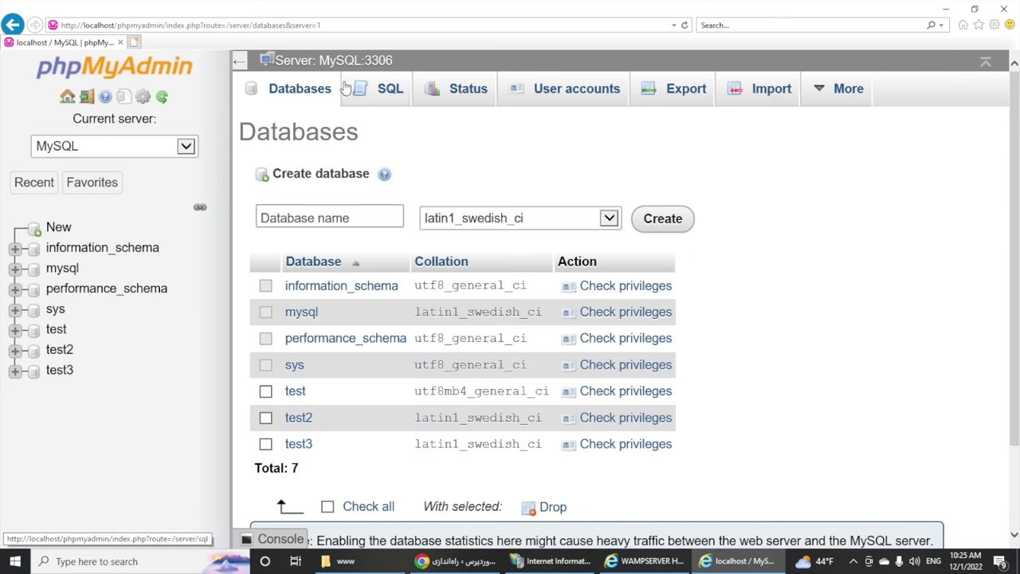
left_click(293, 95)
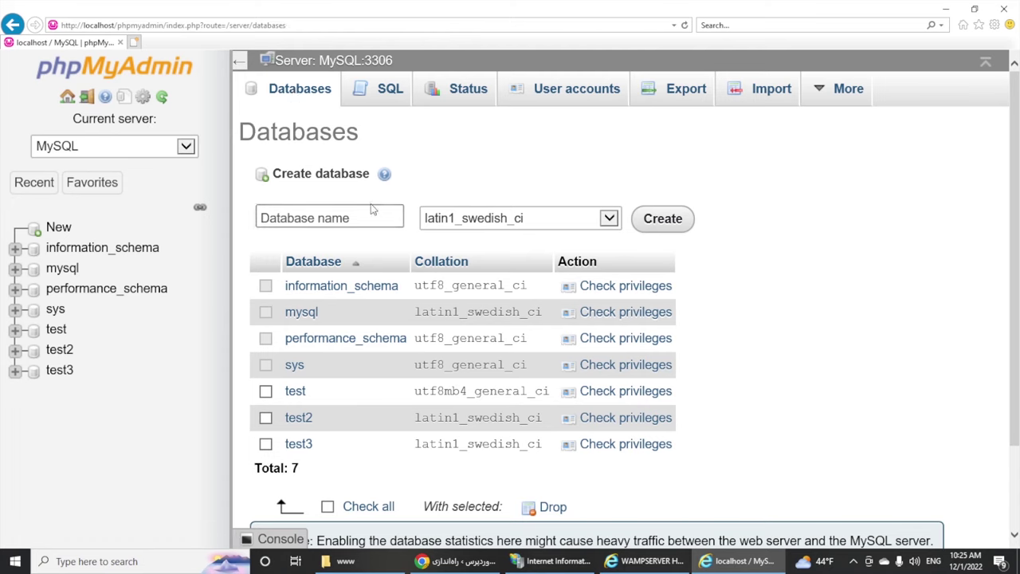
Create a database named sarvinstyle with the utf8_unicode_ci collation.
left_click(335, 215)
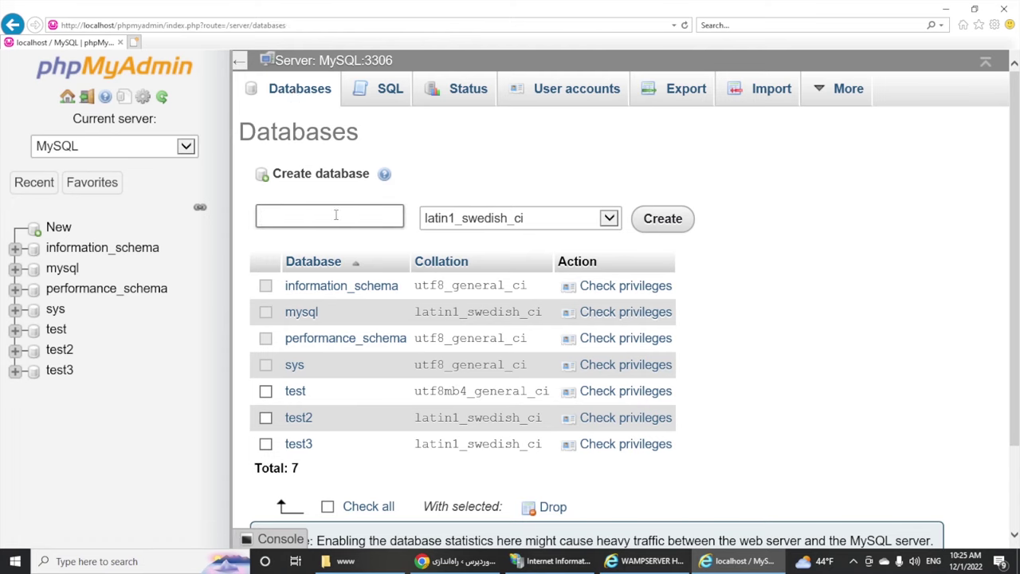
type("sarvinstyle")
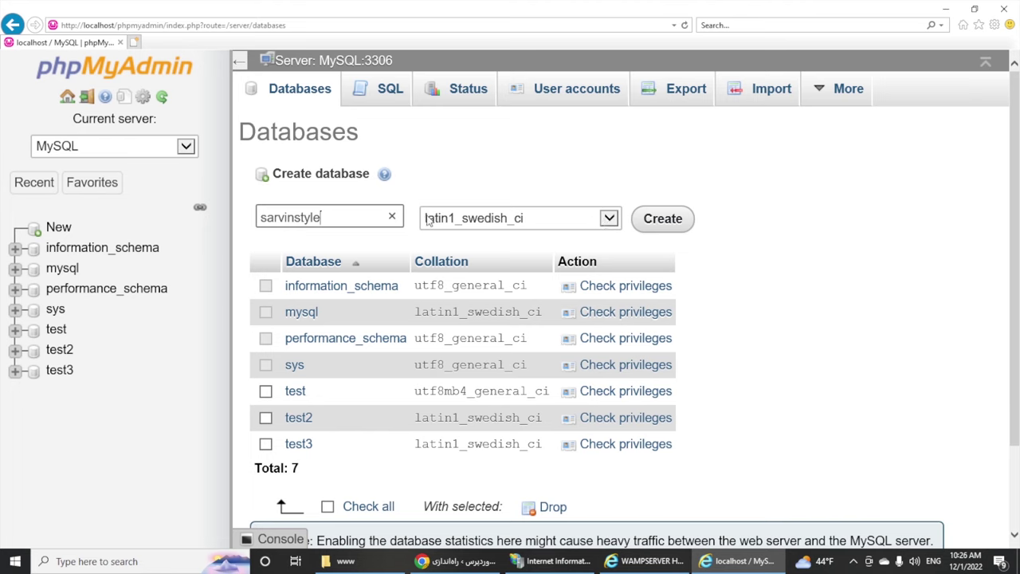
left_click(609, 218)
left_click_drag(613, 183, 612, 361)
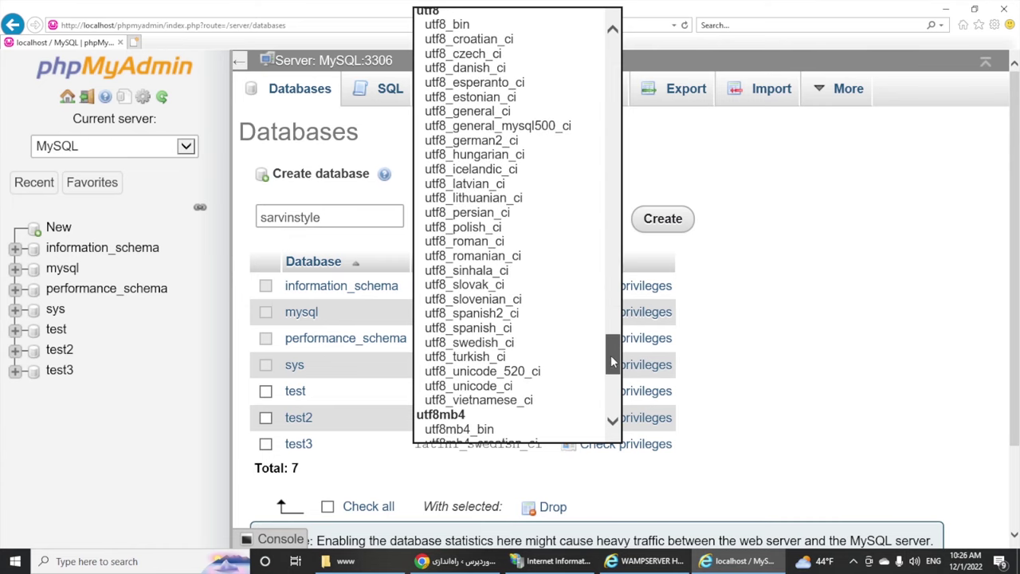
left_click(501, 386)
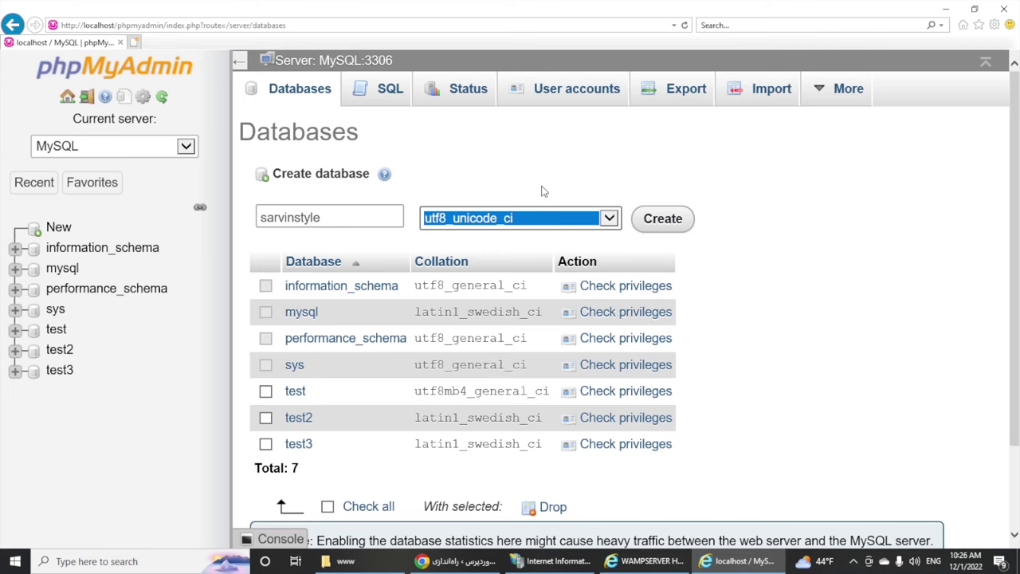
left_click(673, 226)
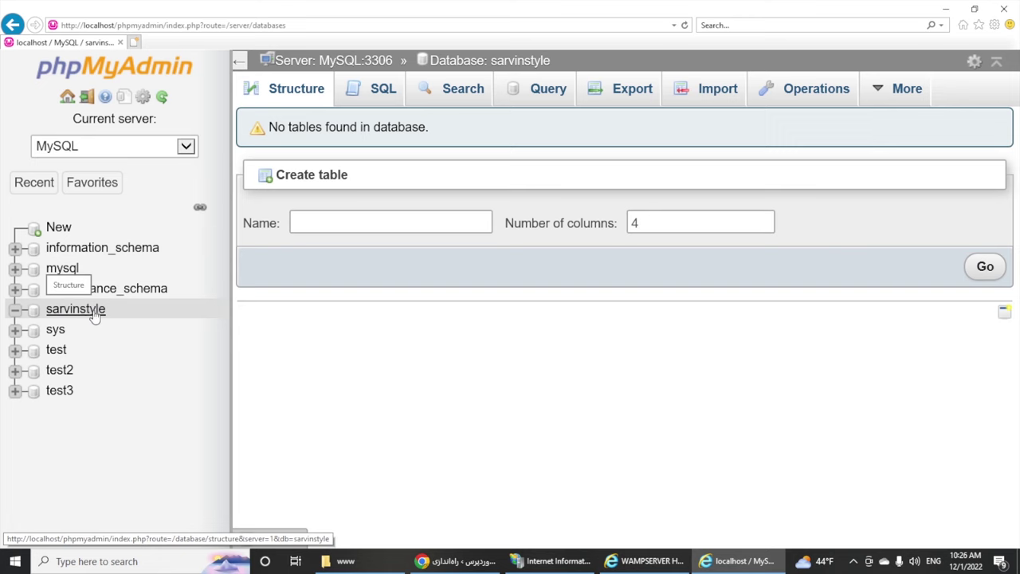
Switch to Chrome, proceed from the WordPress welcome page to the database connection form, and set the database name to sarvinstyle.
left_click(479, 564)
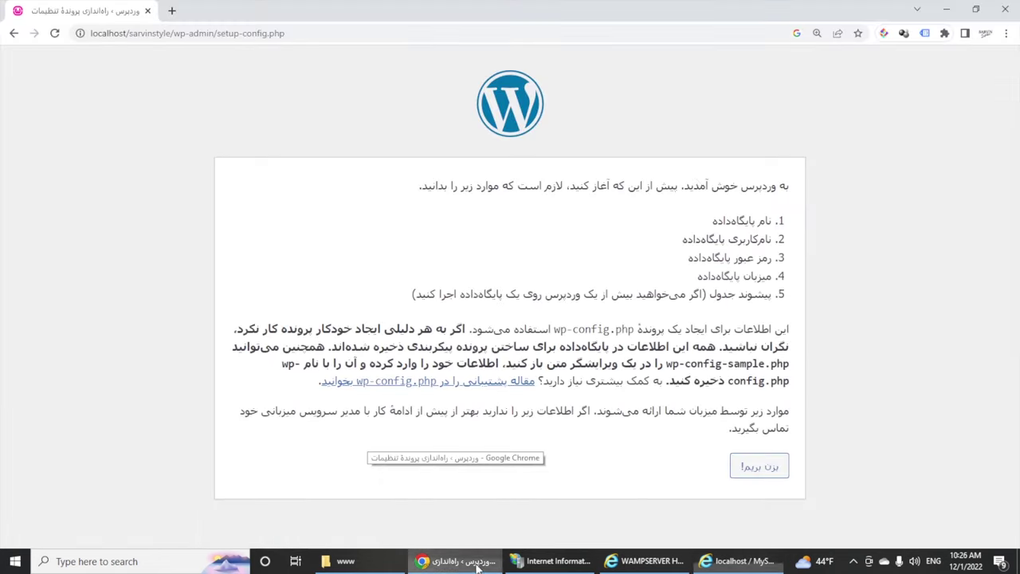
left_click(754, 466)
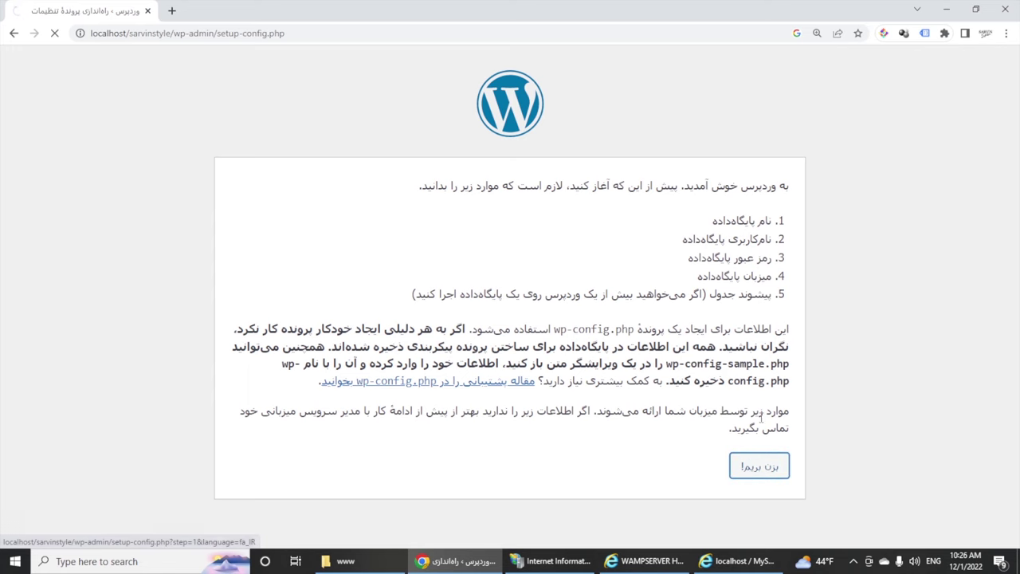
left_click(599, 243)
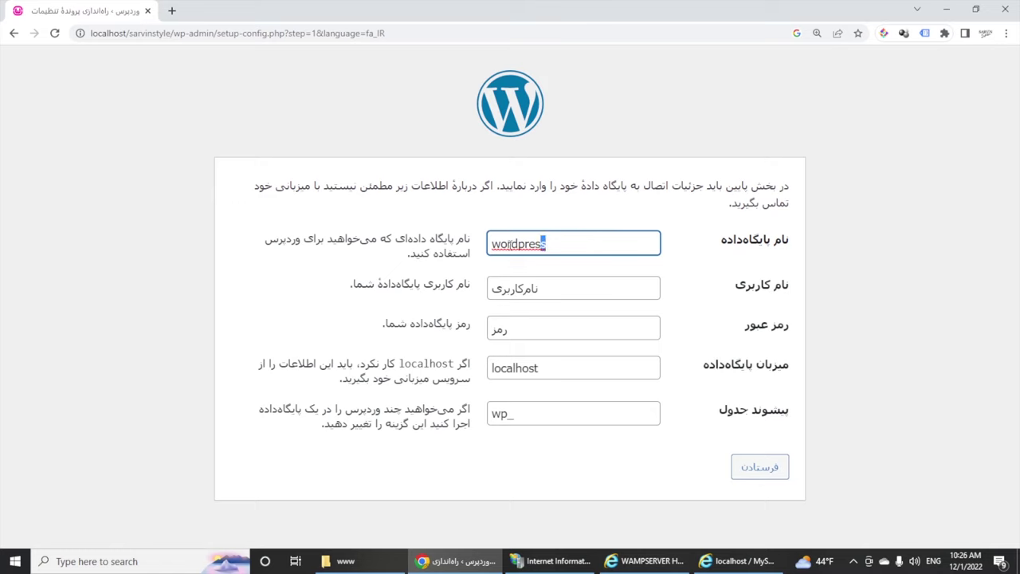
left_click_drag(584, 247, 444, 245)
type("sarvinstyle")
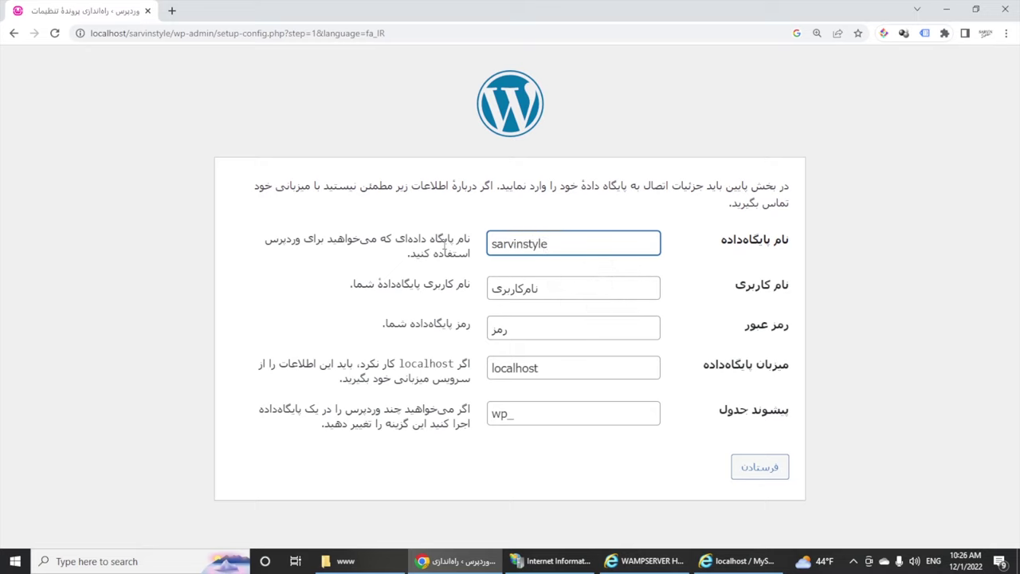
Set the database username to root and leave the database password empty.
double_click(555, 293)
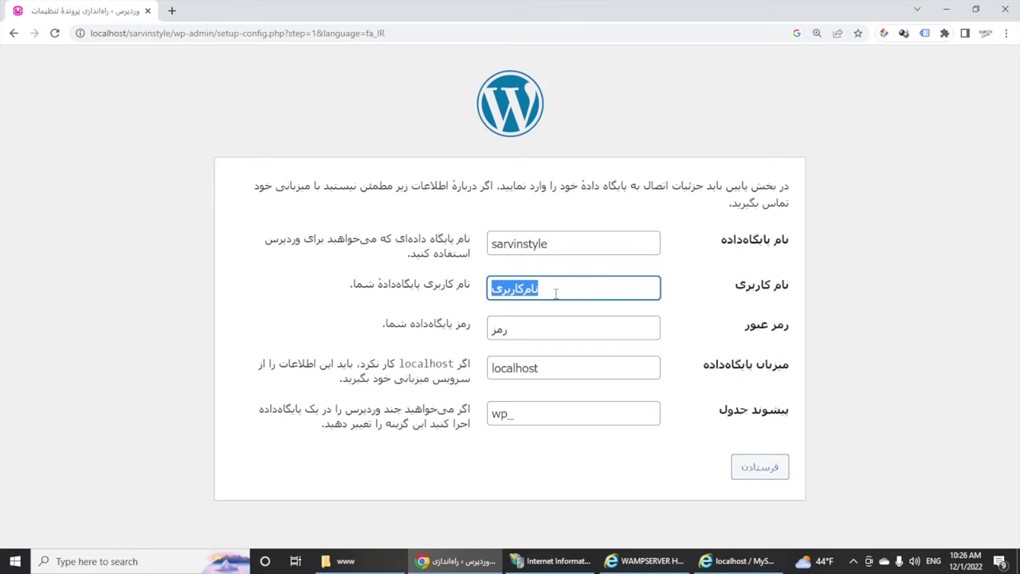
key("BackSpace")
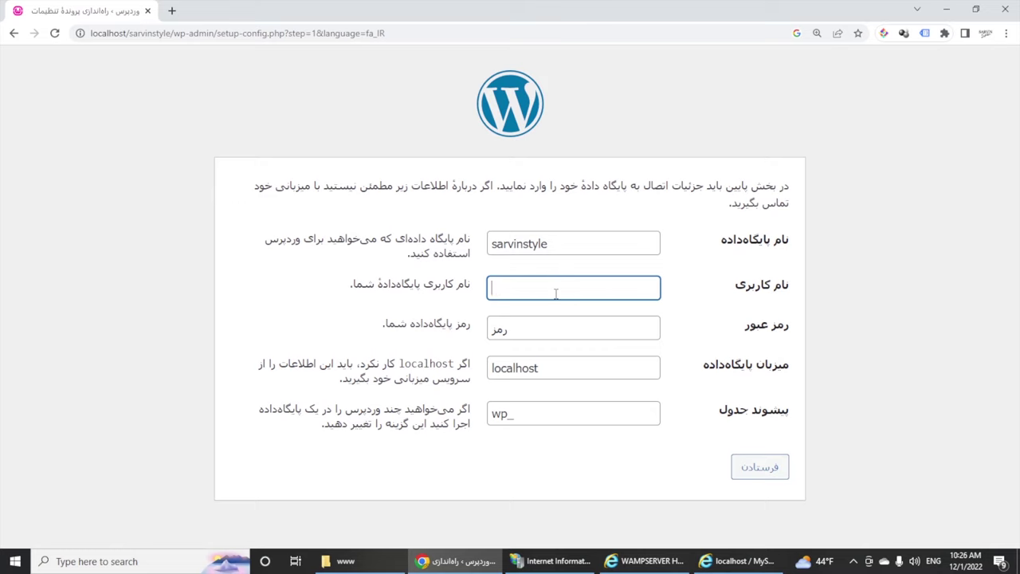
type("root")
double_click(550, 327)
key("BackSpace")
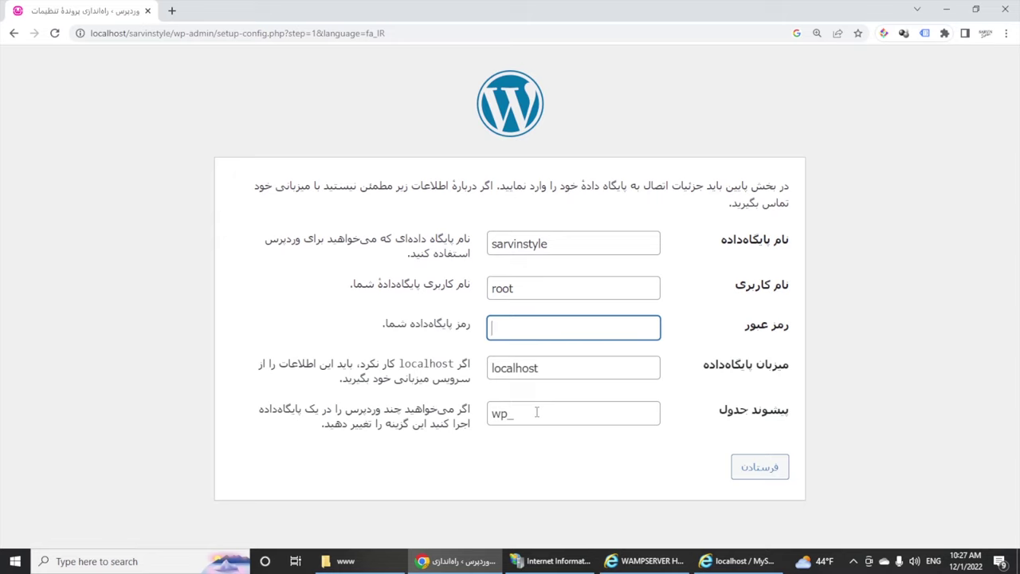
Set the database table prefix to skt_ in place of the default prefix.
left_click_drag(508, 413, 488, 413)
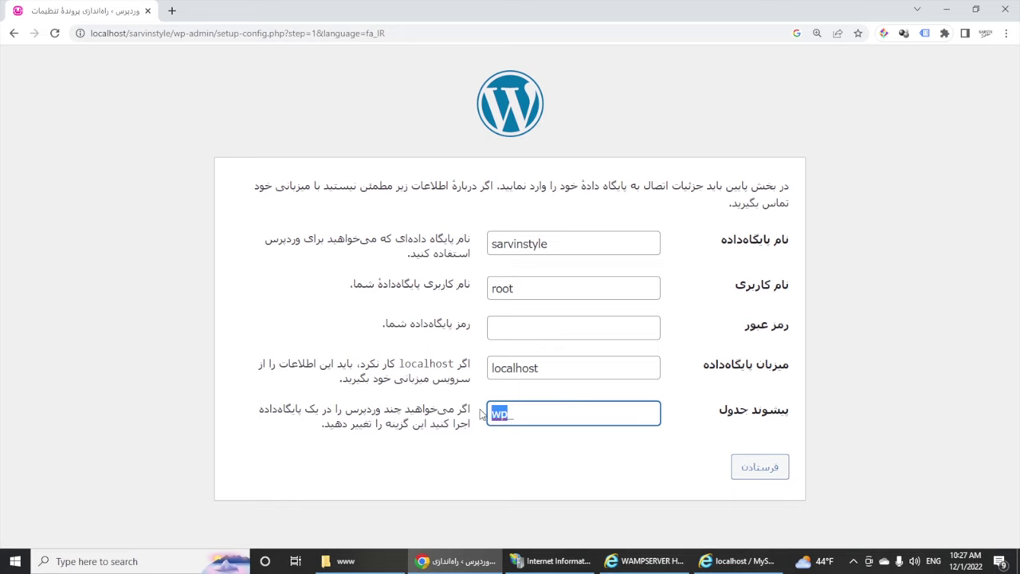
type("s")
type("k")
type("t_")
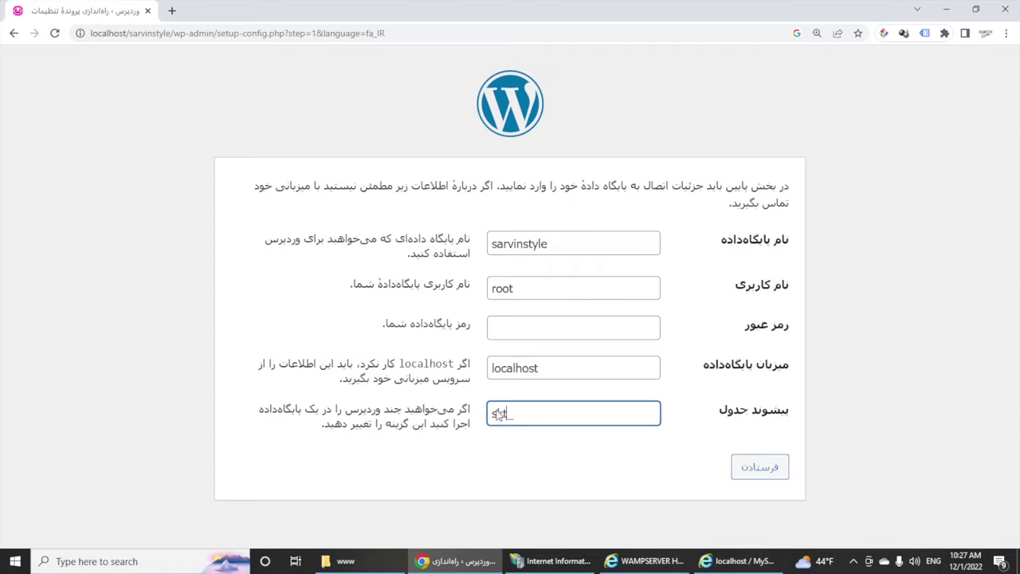
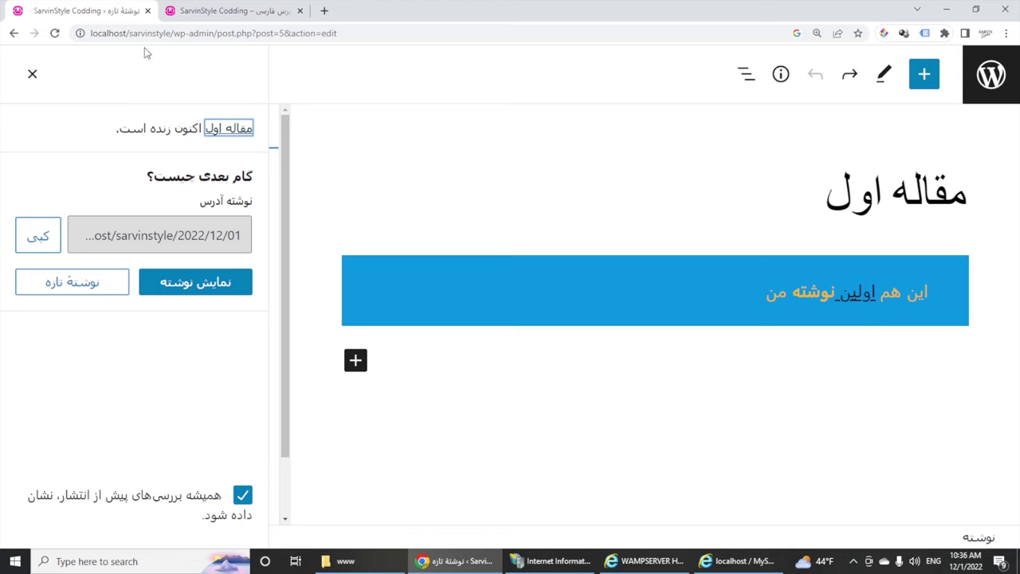
Leave the post editor for the post categories page and add a new category named اخبار.
left_click(994, 85)
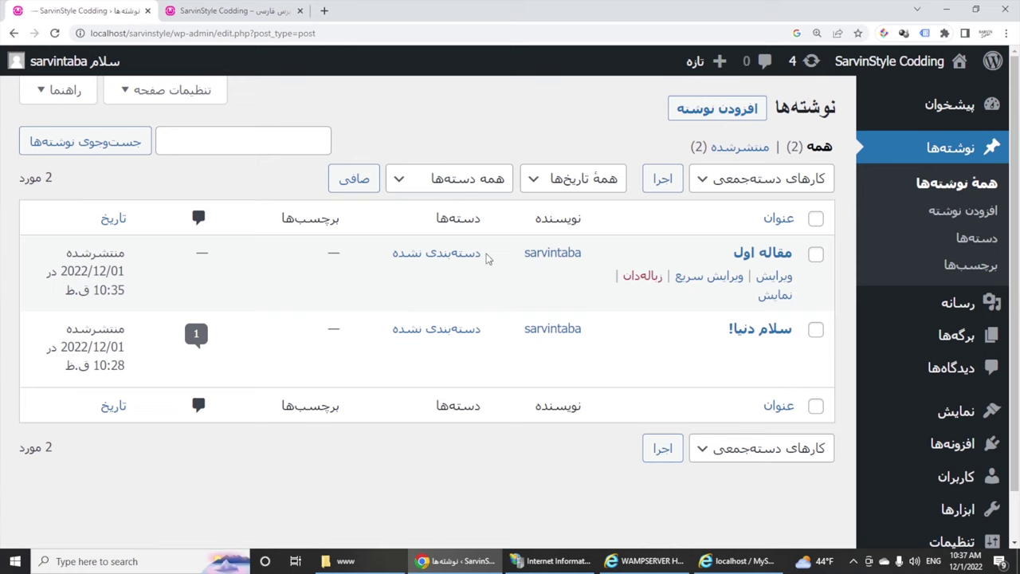
left_click(976, 246)
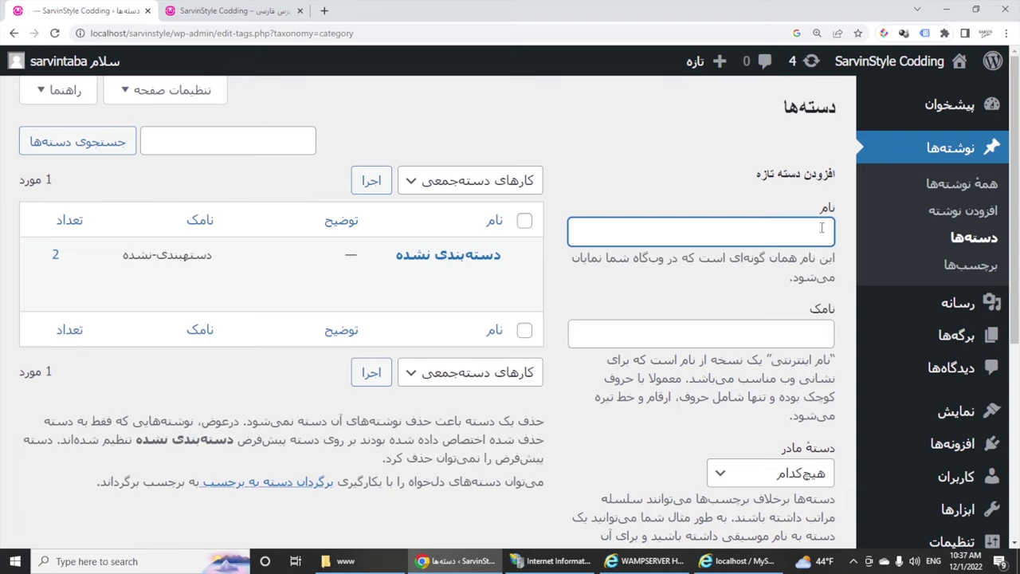
type("اخبار")
left_click(803, 330)
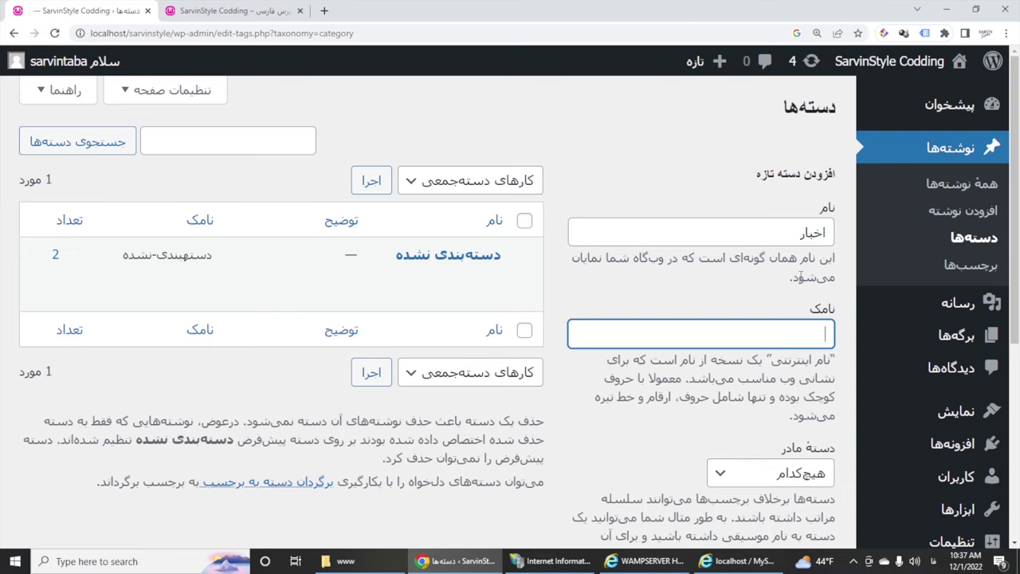
left_click(800, 232)
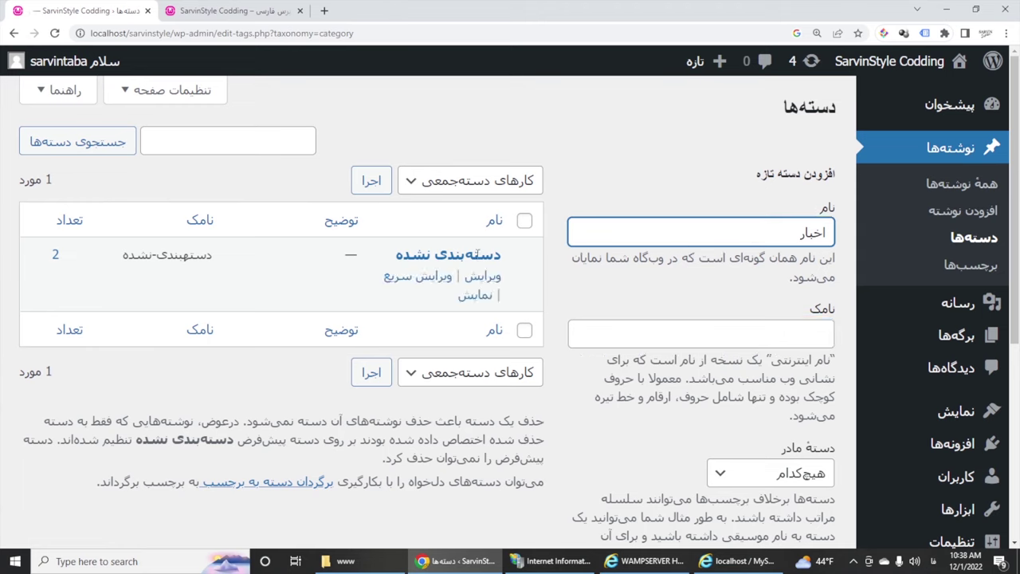
left_click_drag(150, 255, 156, 255)
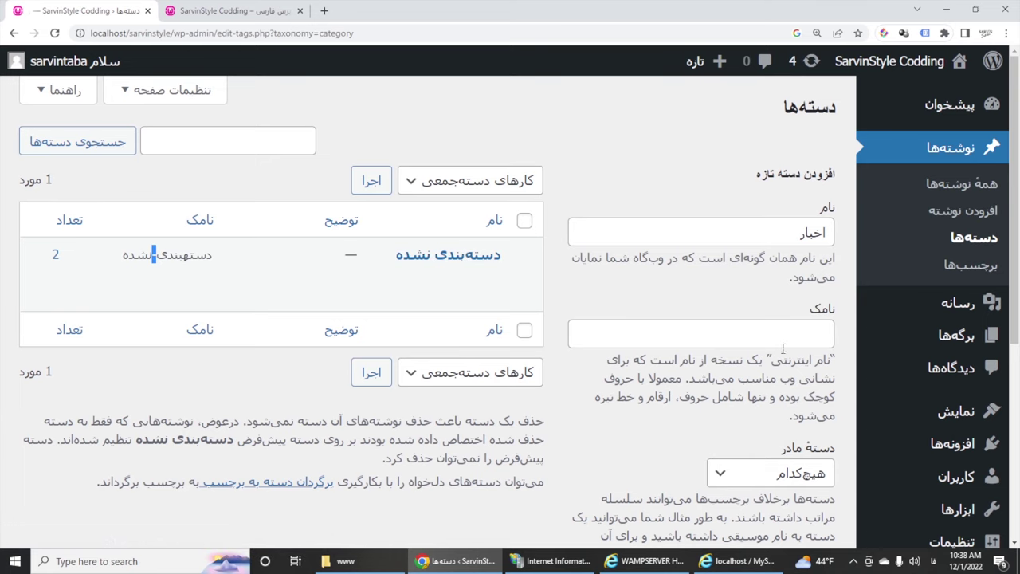
scroll(770, 271, "down", 3)
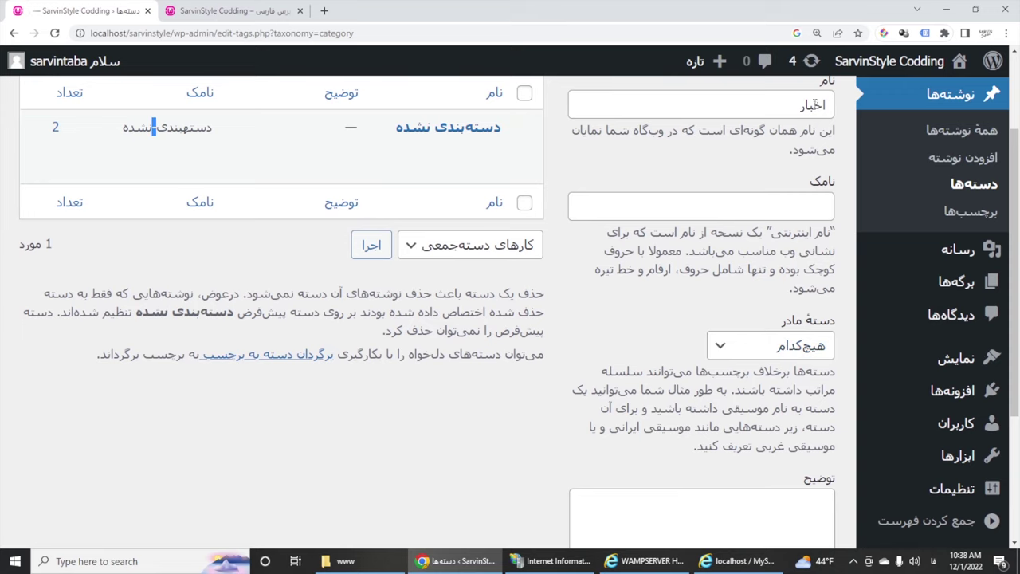
scroll(784, 351, "down", 3)
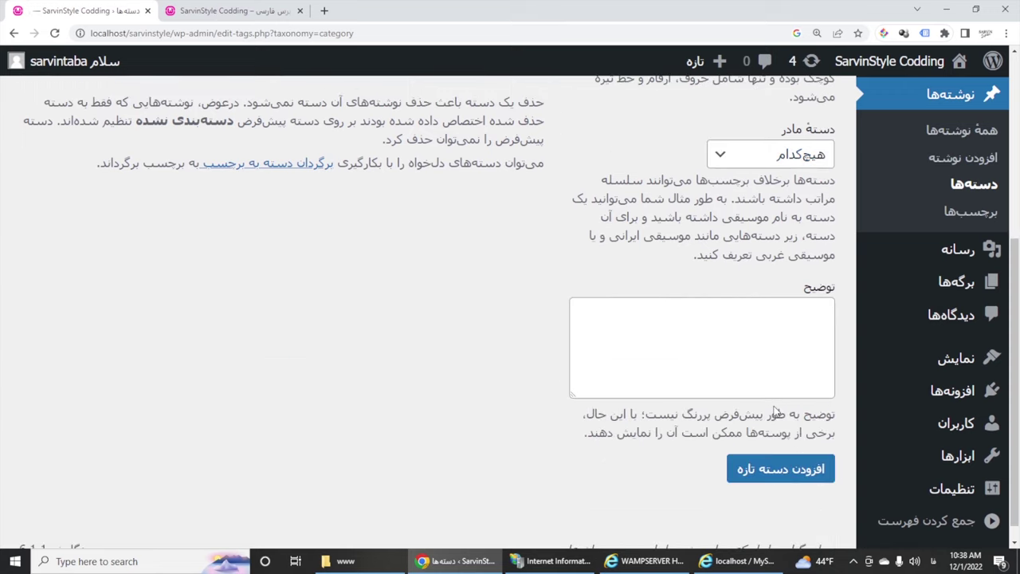
left_click(779, 470)
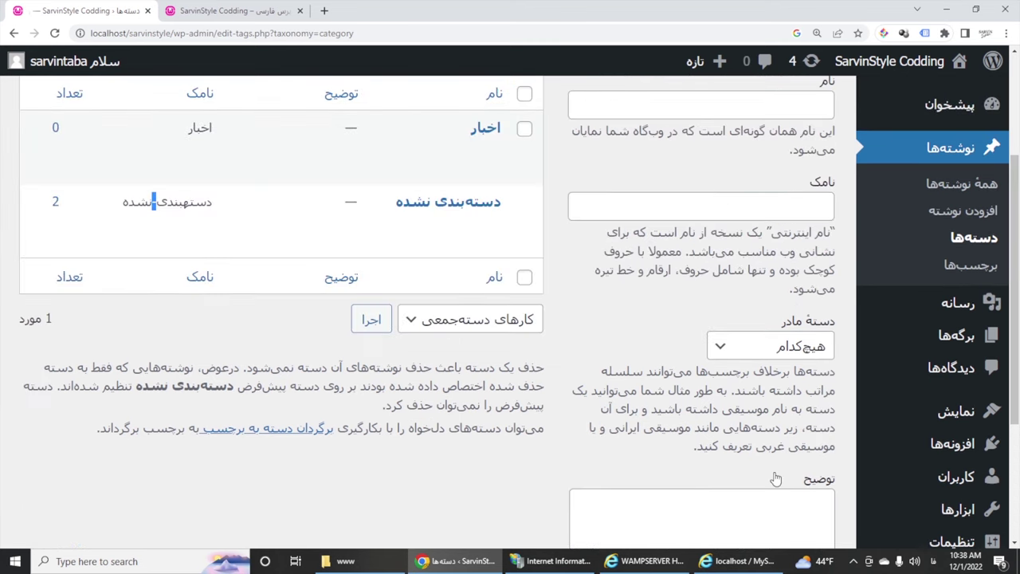
Fill in another new category with the name اخبار محصولات and the slug اخبار-محصولات.
scroll(774, 472, "up", 1)
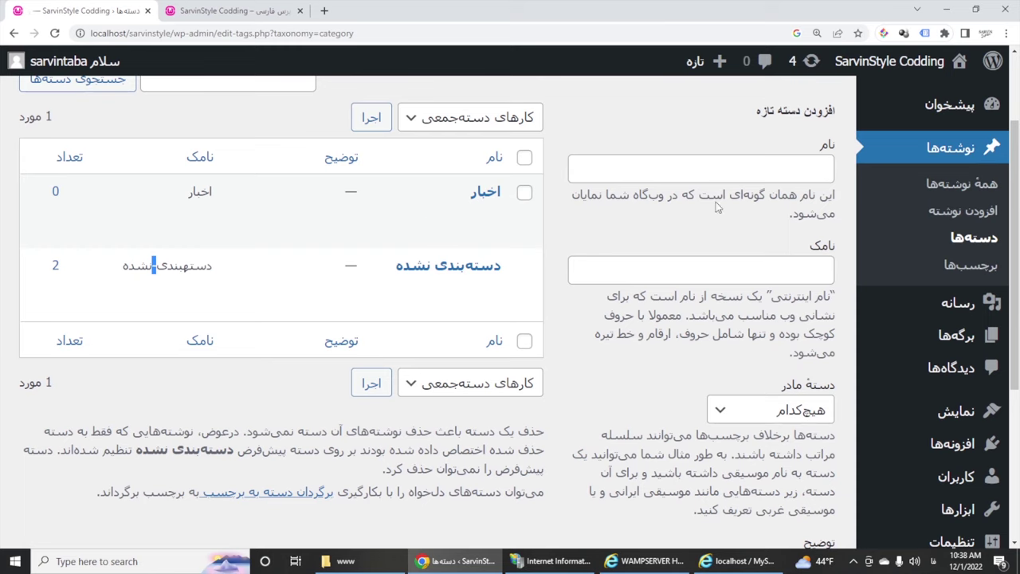
left_click(802, 164)
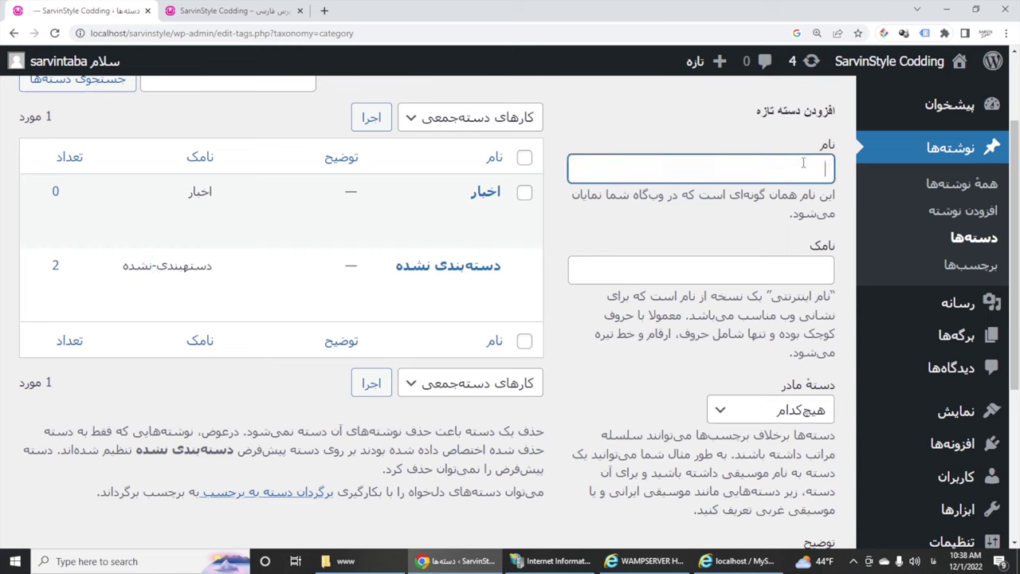
type("اخبار")
type(" س")
key("BackSpace")
key("BackSpace")
type("محصولات")
left_click(796, 271)
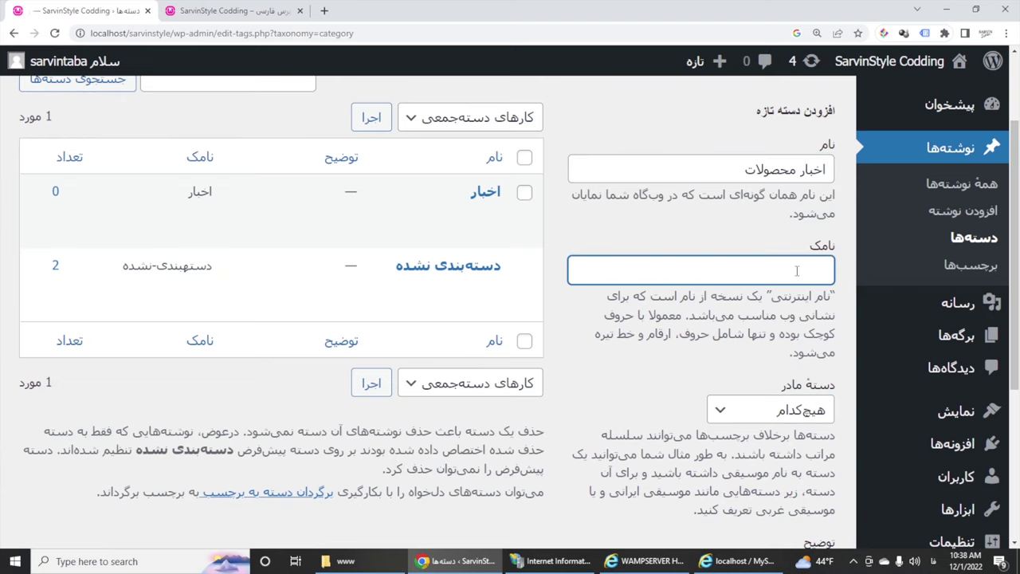
type("محصولاتاخبات-")
Make اخبار the parent of the new category and add the category to the list.
scroll(796, 271, "down", 2)
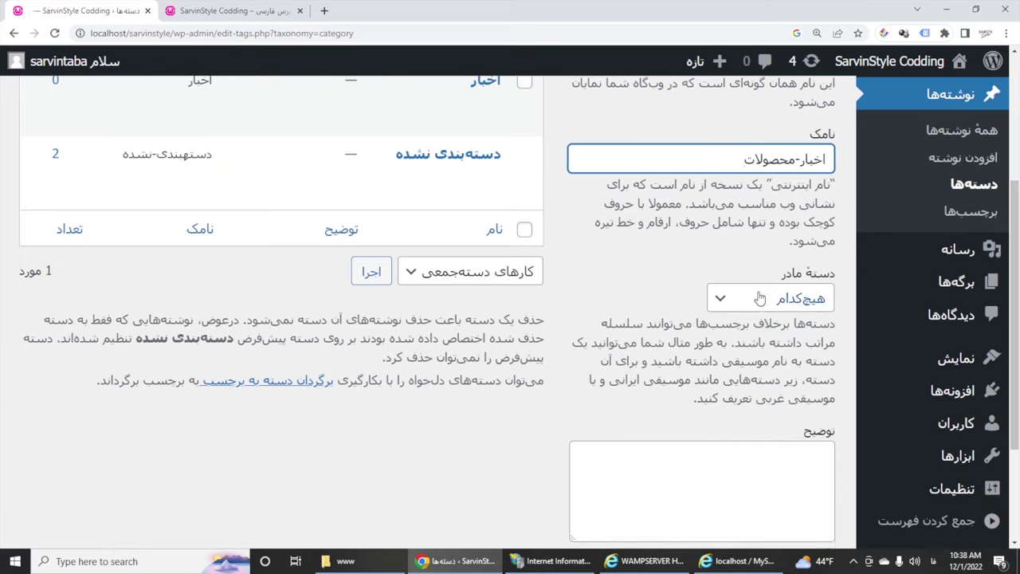
left_click(797, 283)
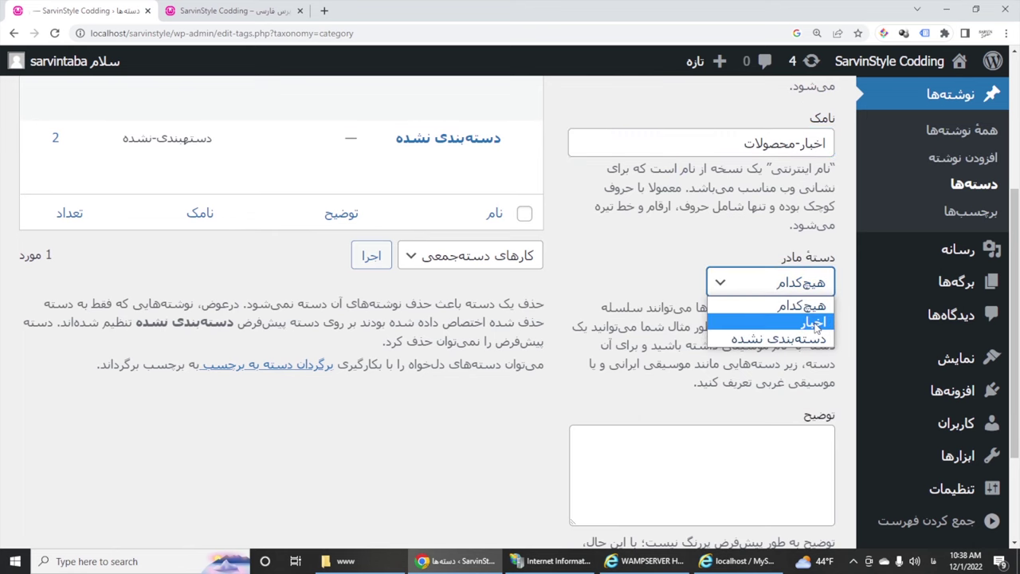
left_click(814, 323)
scroll(819, 386, "down", 2)
left_click(814, 451)
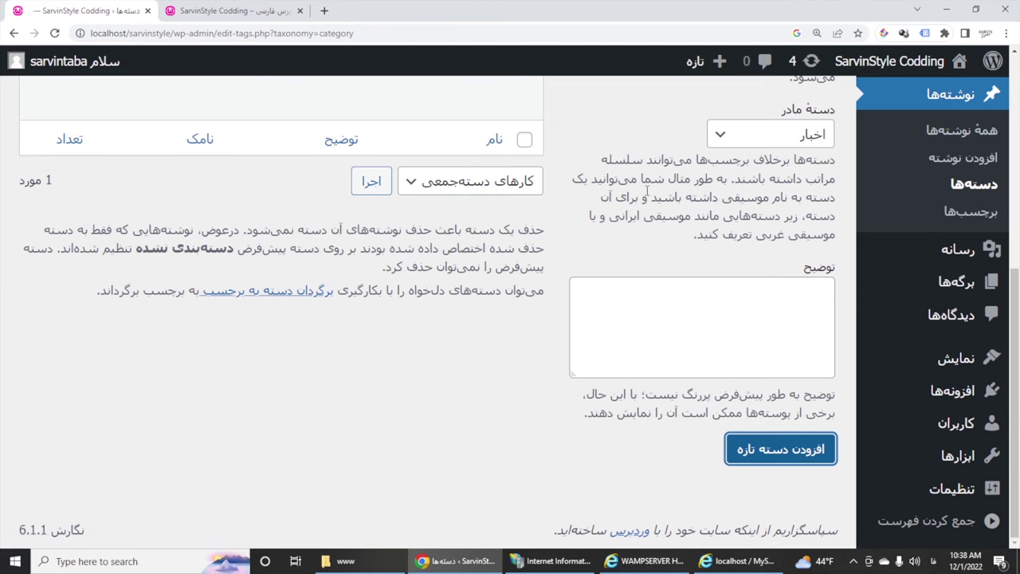
scroll(844, 206, "up", 3)
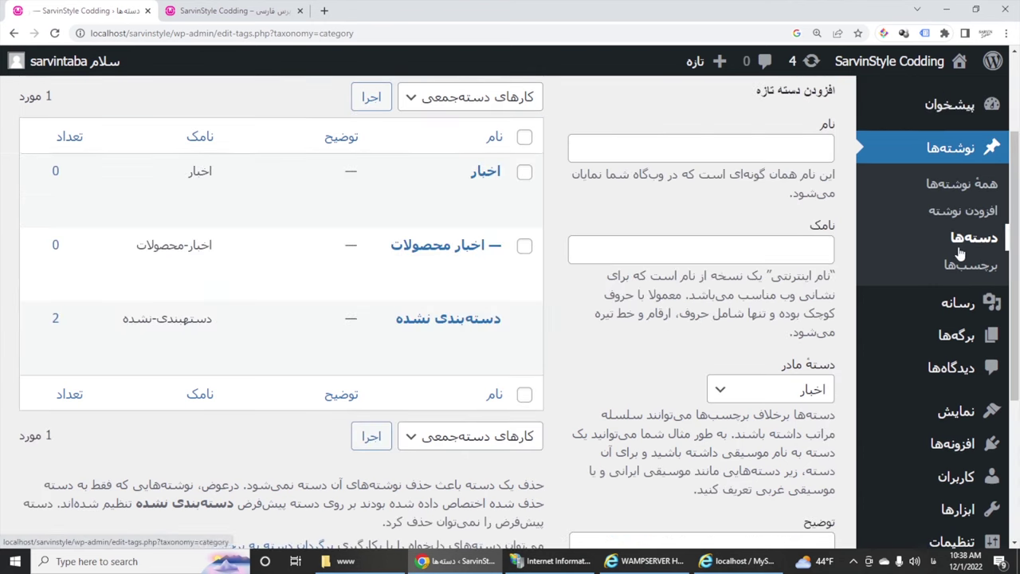
Go to the post tags page and add a tag named محصولات.
left_click(922, 259)
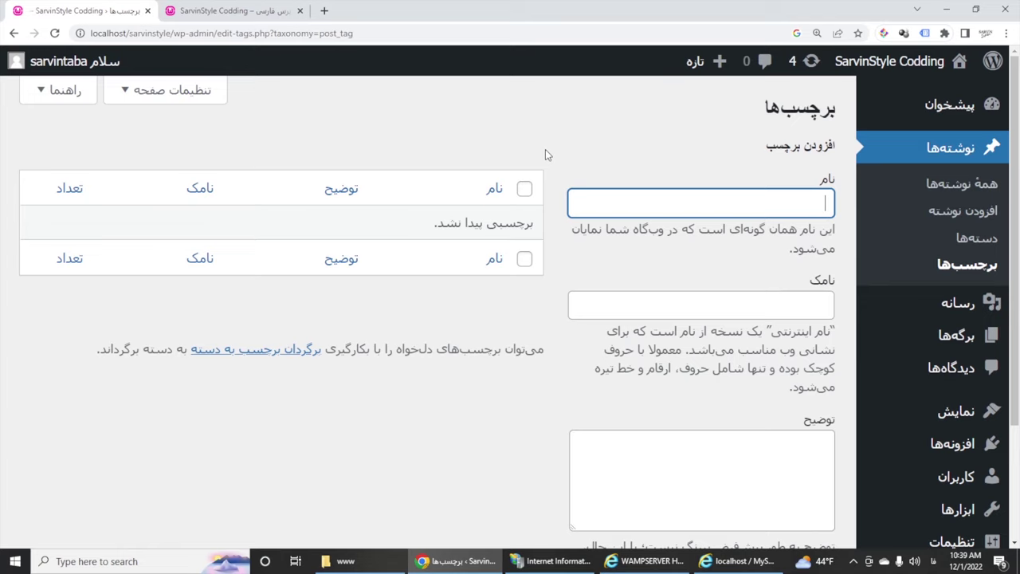
type("محصو")
key("BackSpace")
key("BackSpace")
key("BackSpace")
type("حصولات")
scroll(700, 359, "down", 2)
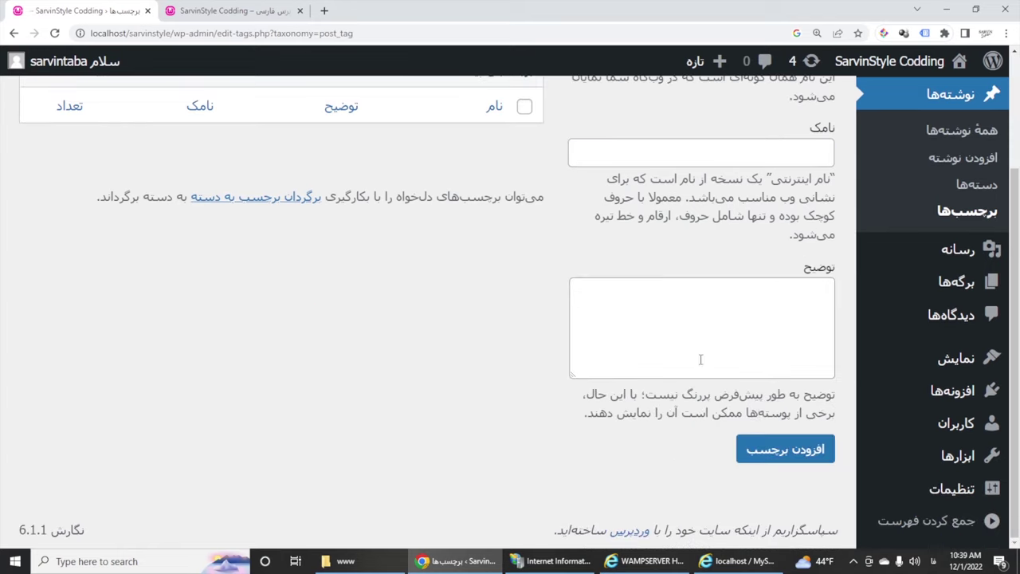
left_click(777, 451)
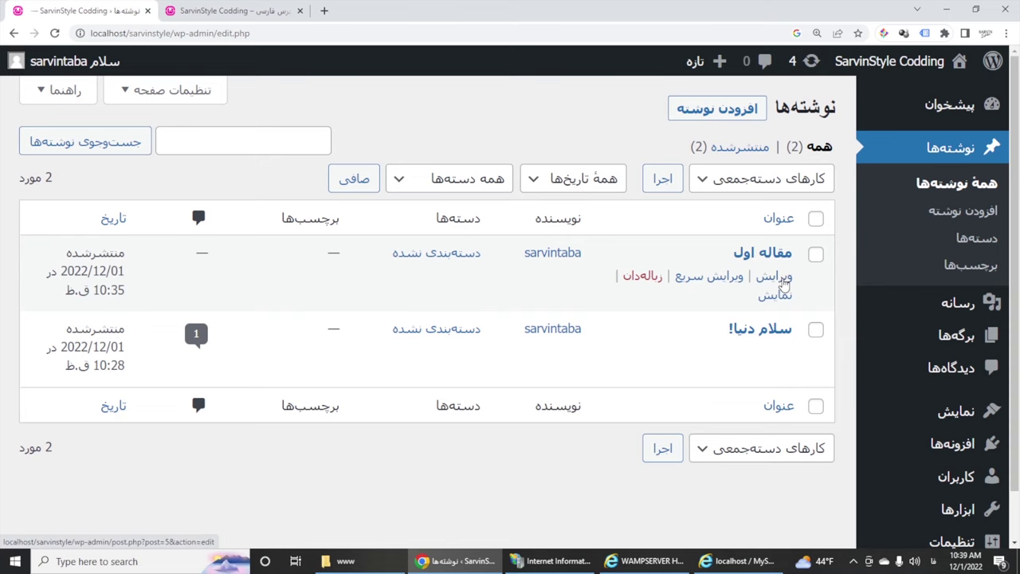
Quick-edit the post مقاله اول from the posts list, replacing its category دسته‌بندی نشده with اخبار محصولات.
left_click(706, 277)
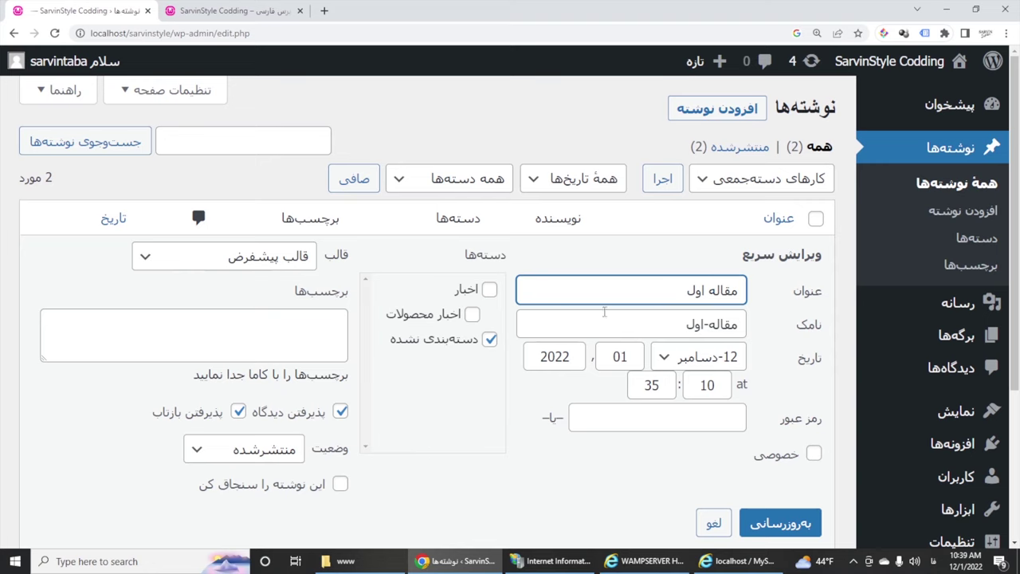
left_click(490, 341)
left_click(471, 316)
Change the post's title to محصول جدید, keep the default template, and update the post.
left_click_drag(678, 290, 743, 293)
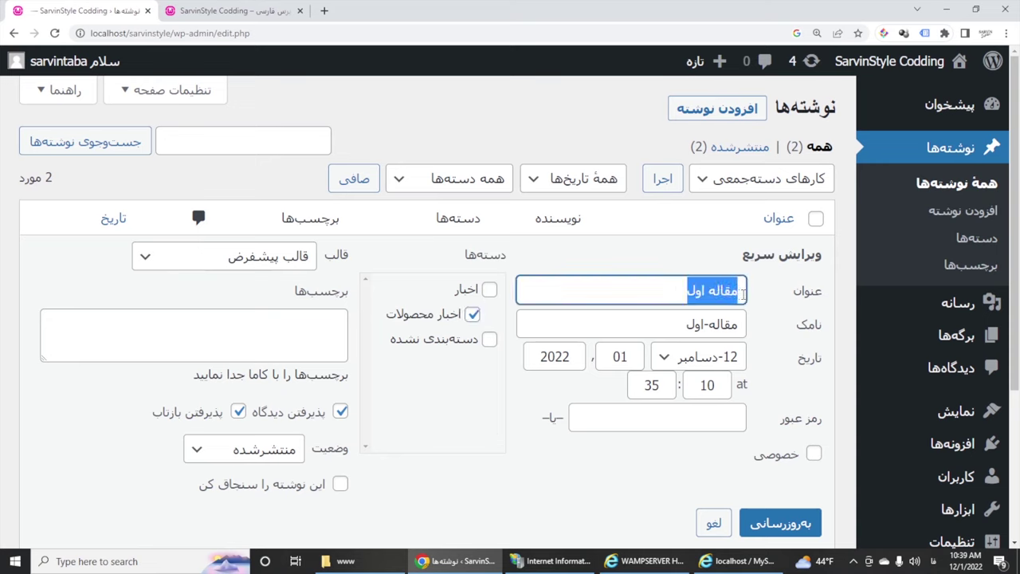
type("محصولا")
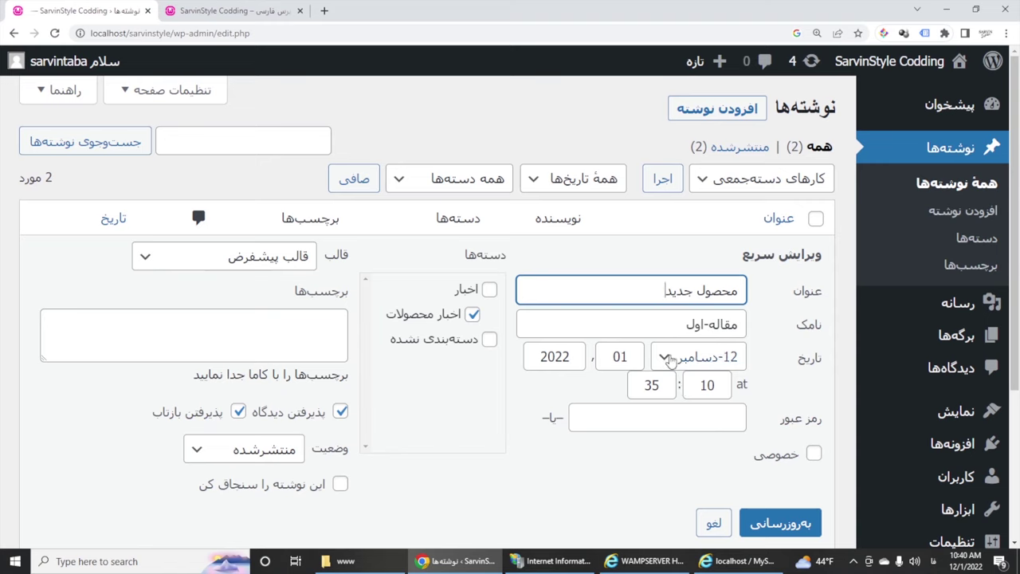
left_click(309, 327)
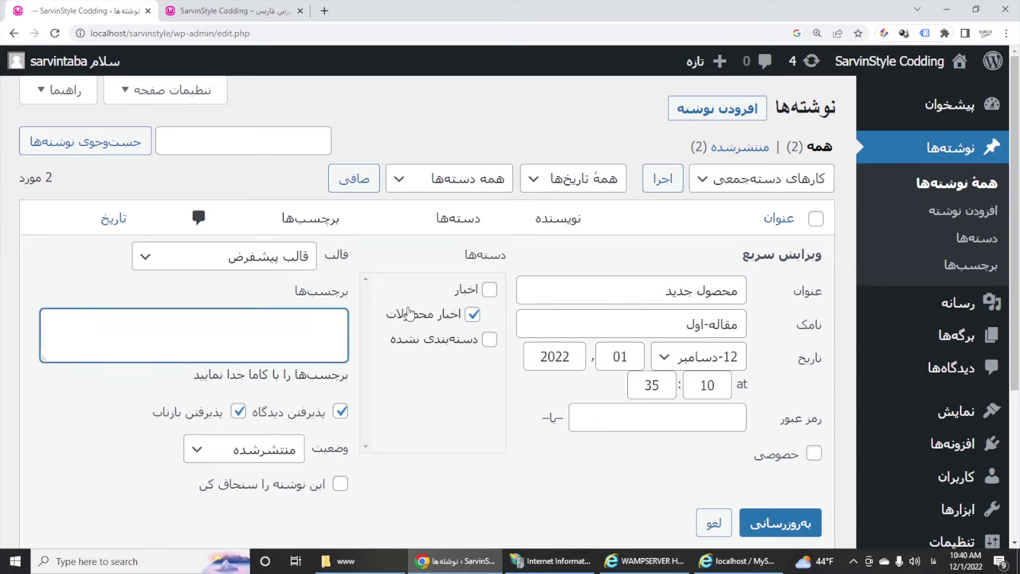
left_click(287, 259)
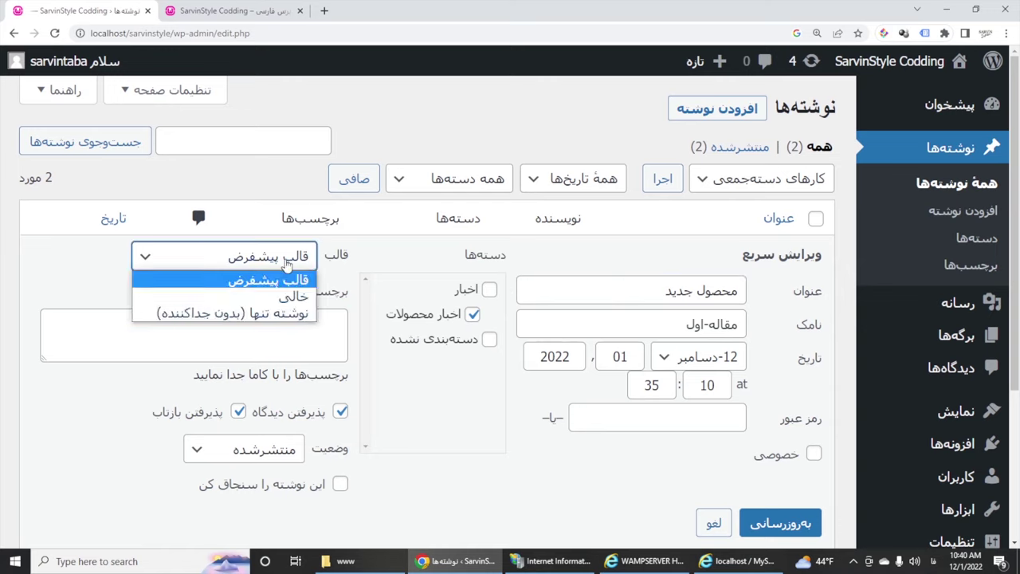
left_click(287, 259)
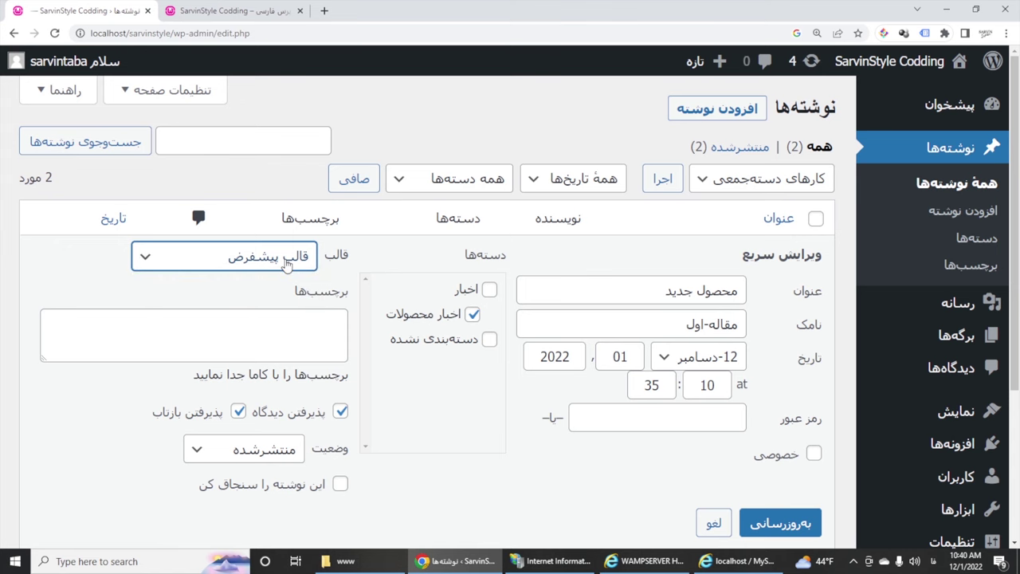
scroll(765, 359, "down", 3)
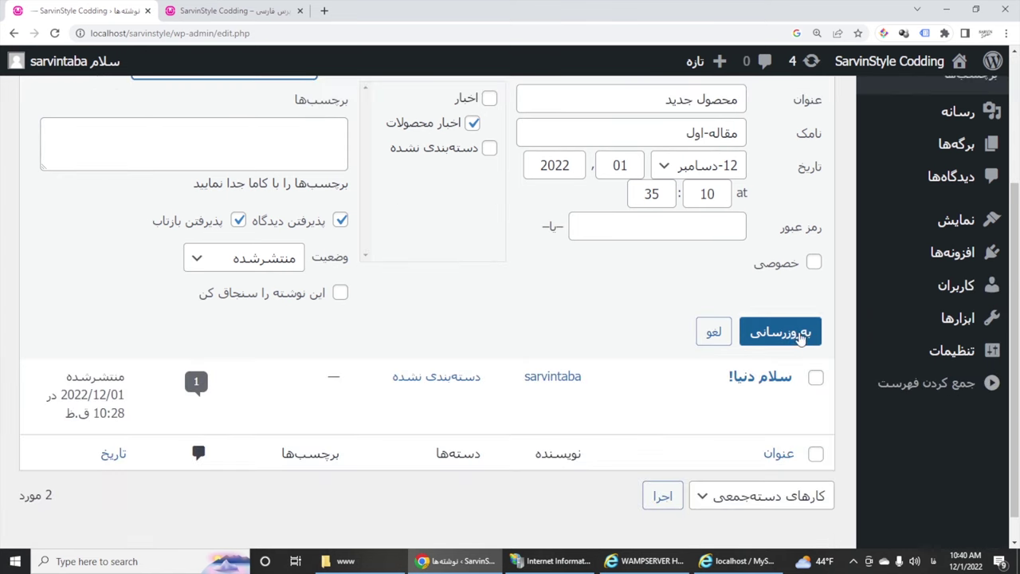
left_click(783, 348)
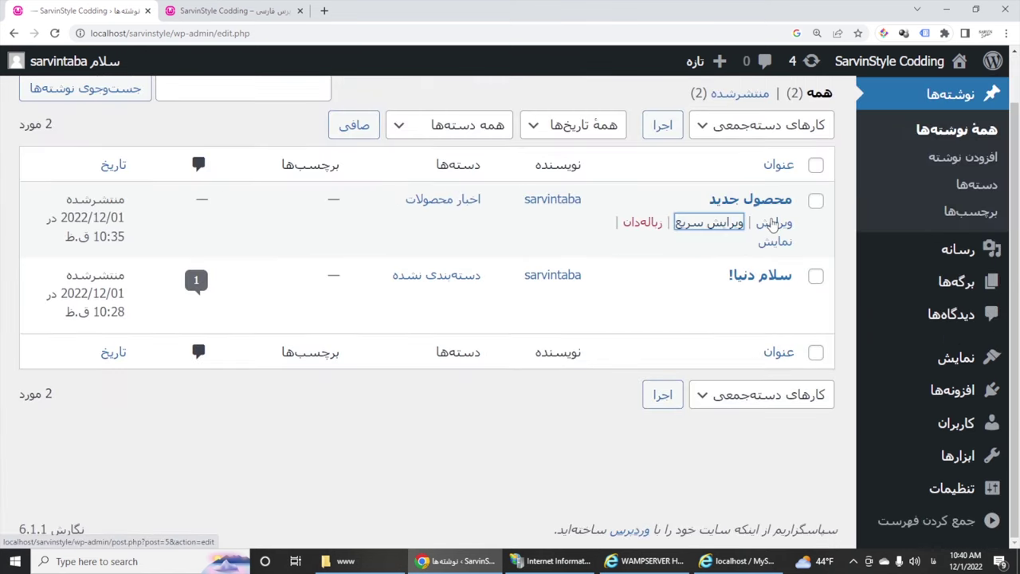
Open the post محصول جدید from the posts list in the full block editor.
middle_click(773, 225)
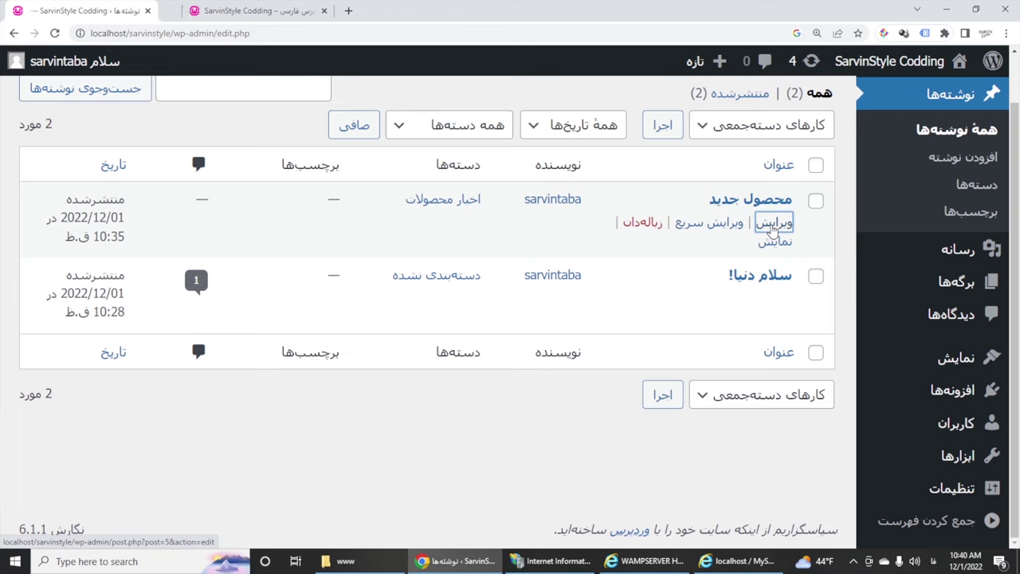
left_click(772, 225)
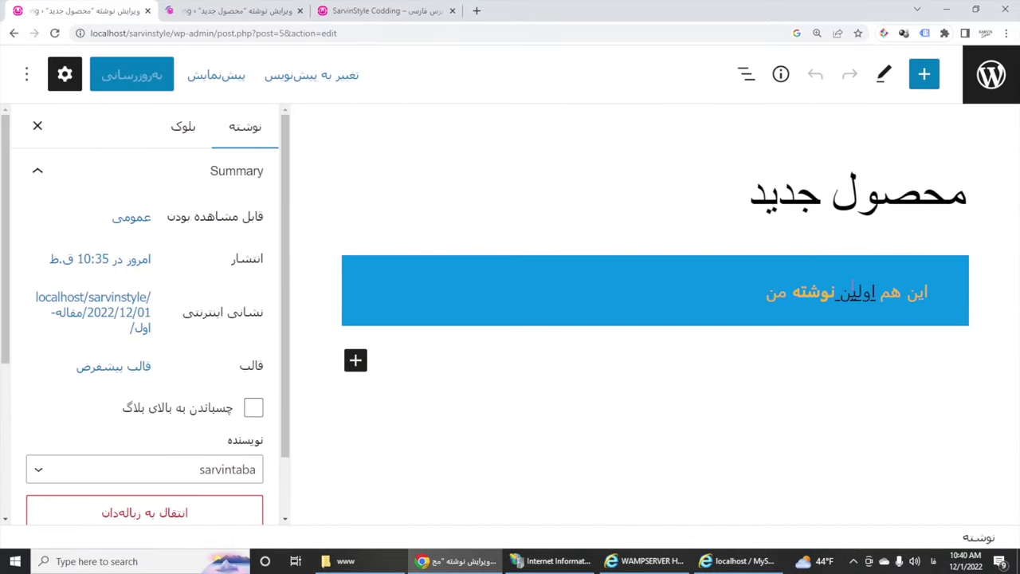
left_click(756, 300)
left_click(712, 376)
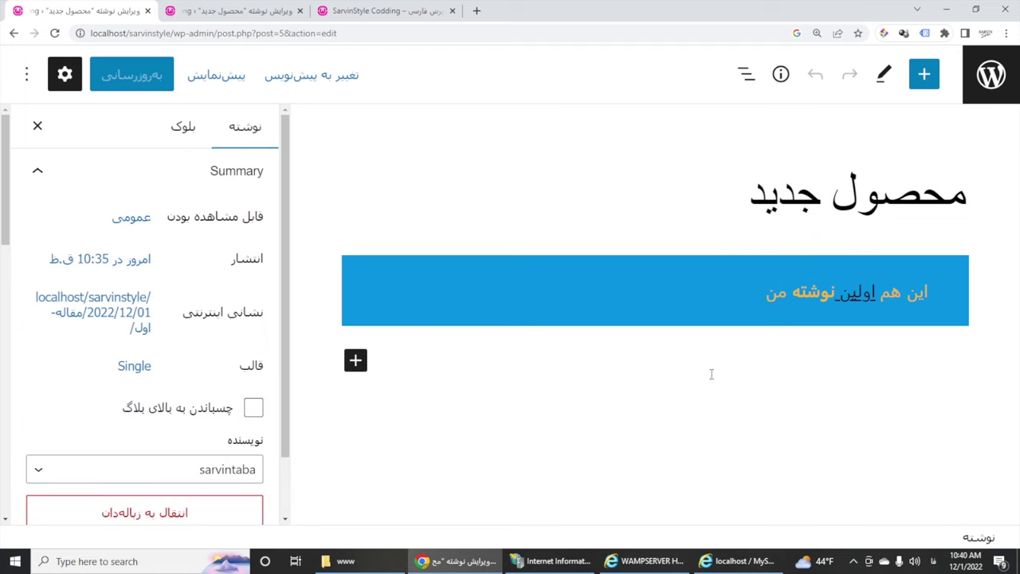
Insert a 50/50 columns block below the blue paragraph and enter the filler text ییبیی as a paragraph in its first column.
left_click(355, 359)
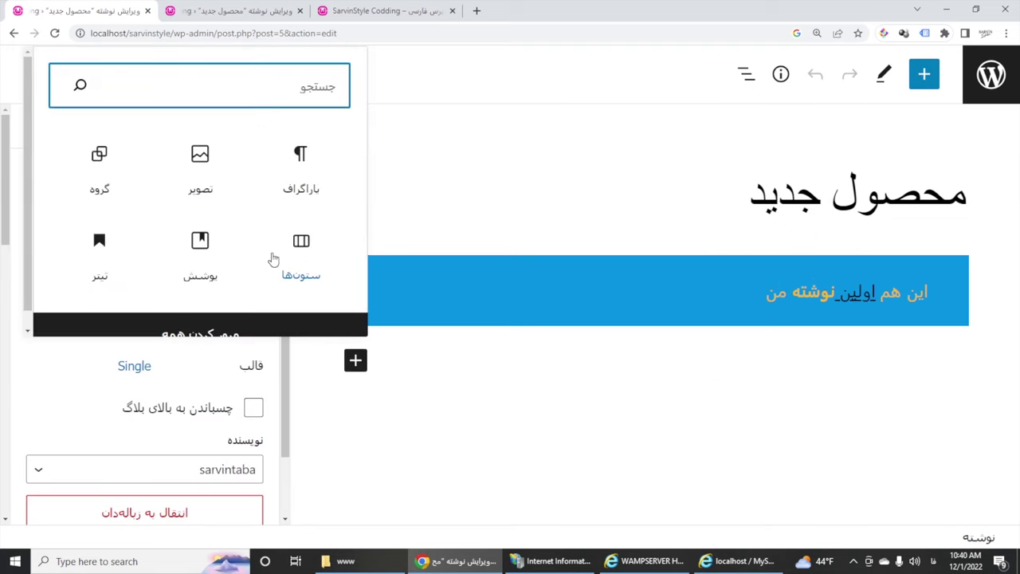
left_click(303, 252)
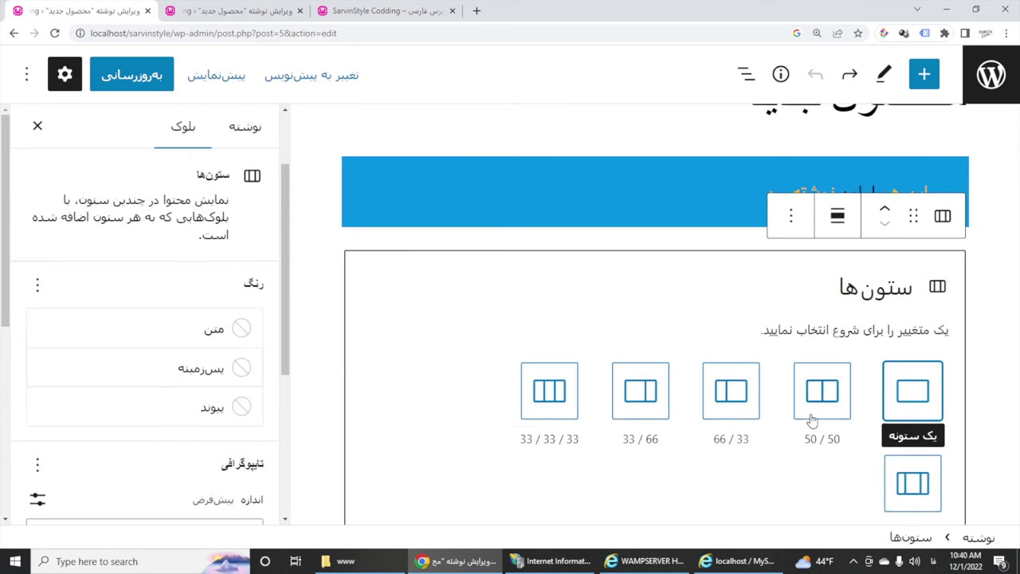
left_click(837, 370)
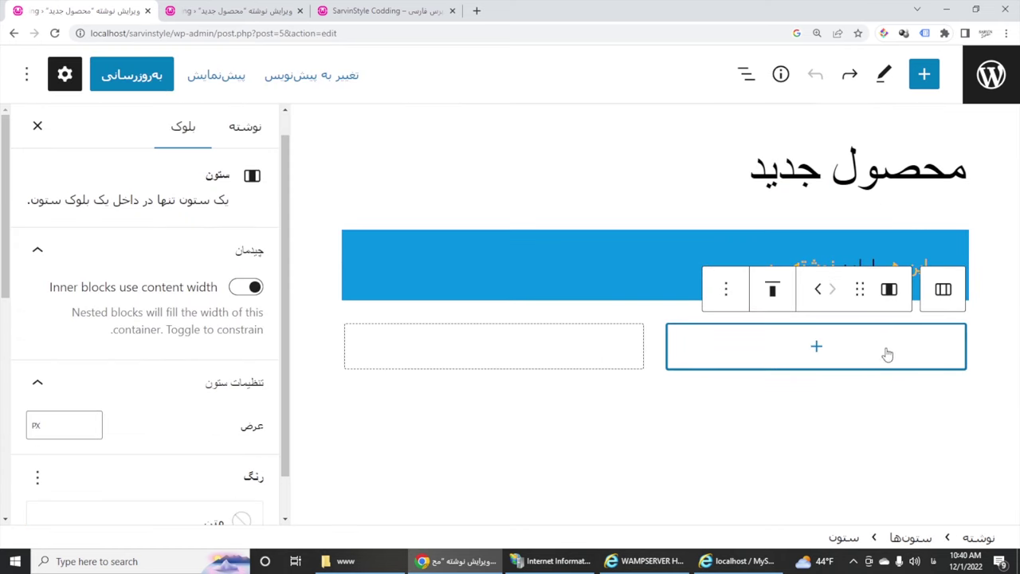
left_click(815, 347)
left_click(922, 169)
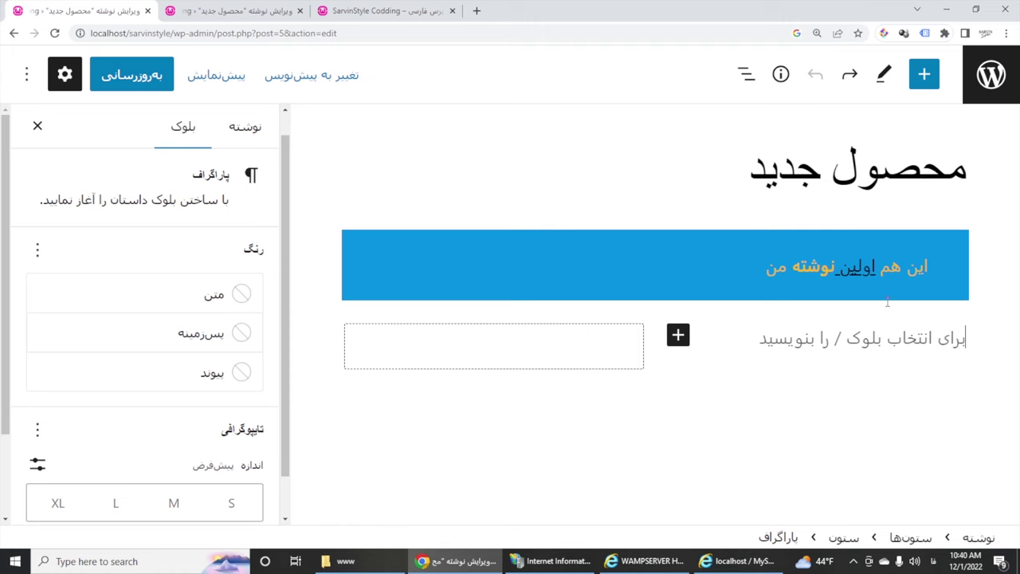
type("ییبیی")
Add a paragraph of similar filler text to the empty second column and update the post.
left_click(534, 351)
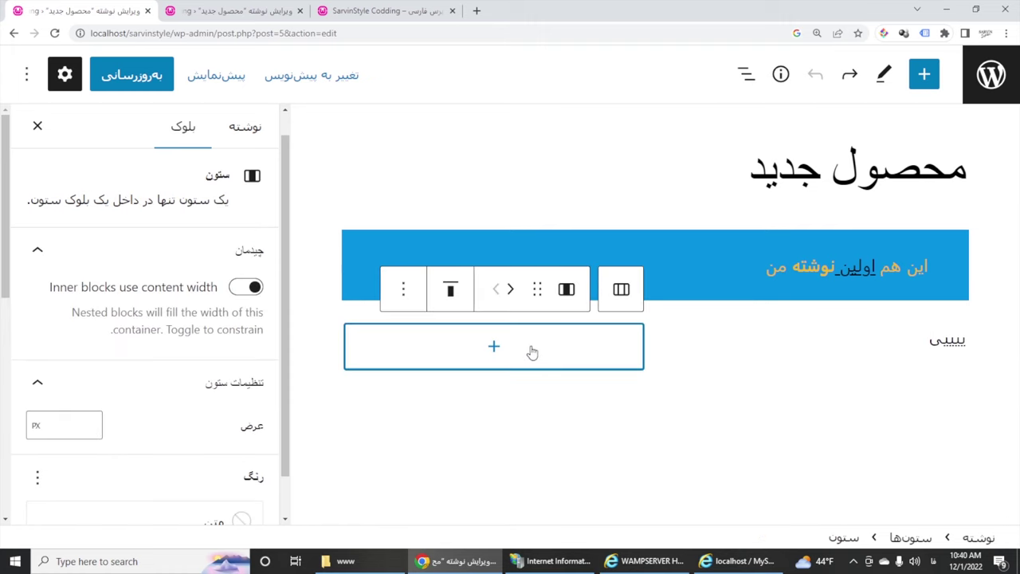
left_click(494, 348)
left_click(599, 170)
type("ییبیی")
left_click(778, 392)
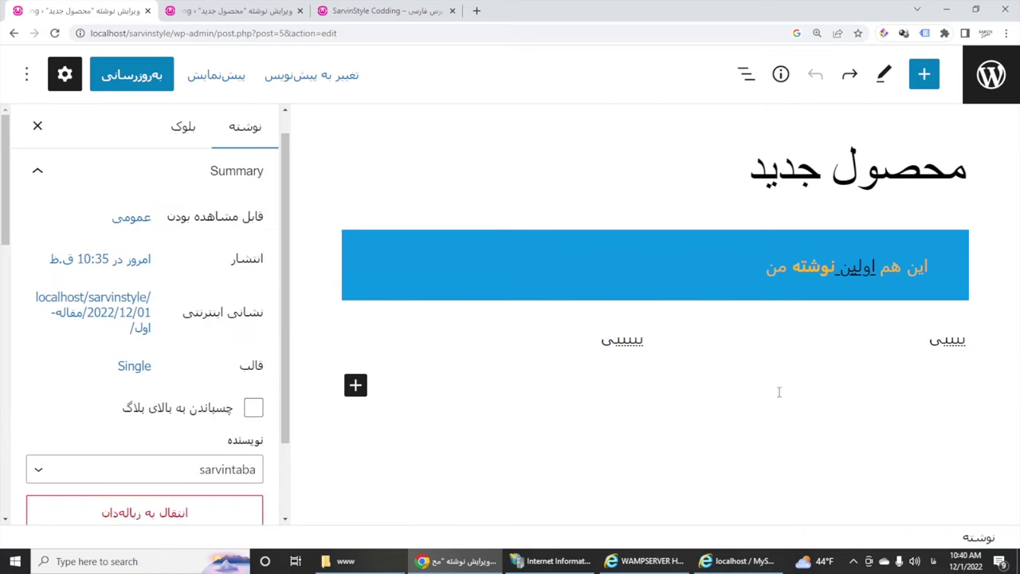
left_click(131, 75)
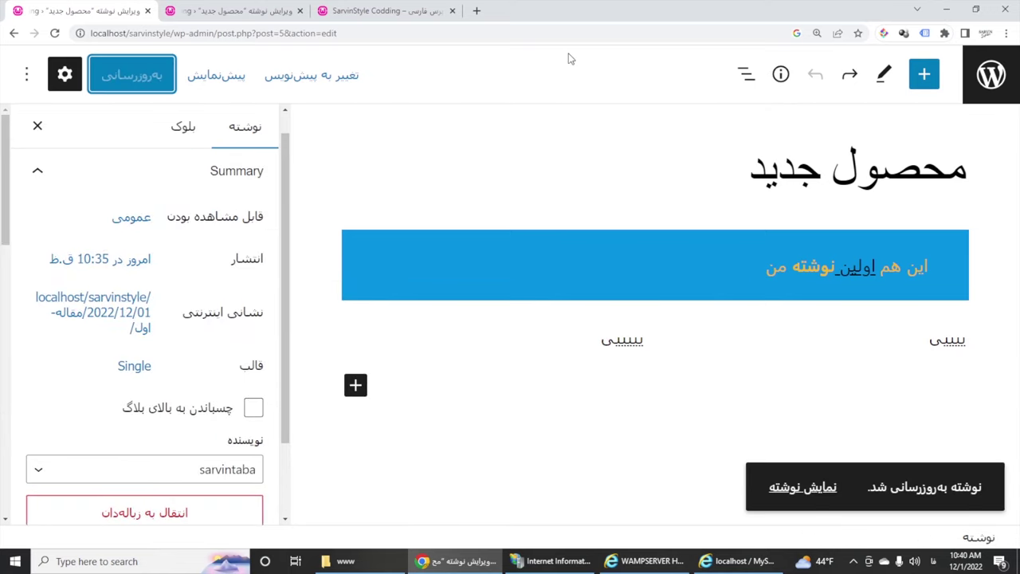
Reload the site's front page and open the post محصول جدید through its date link to examine the two-column layout.
left_click(332, 10)
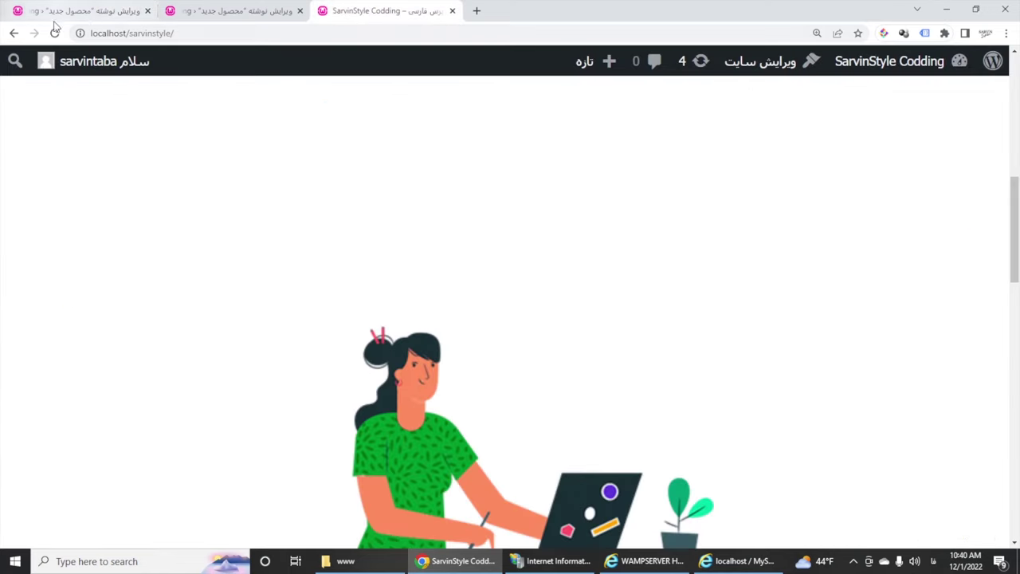
left_click(53, 33)
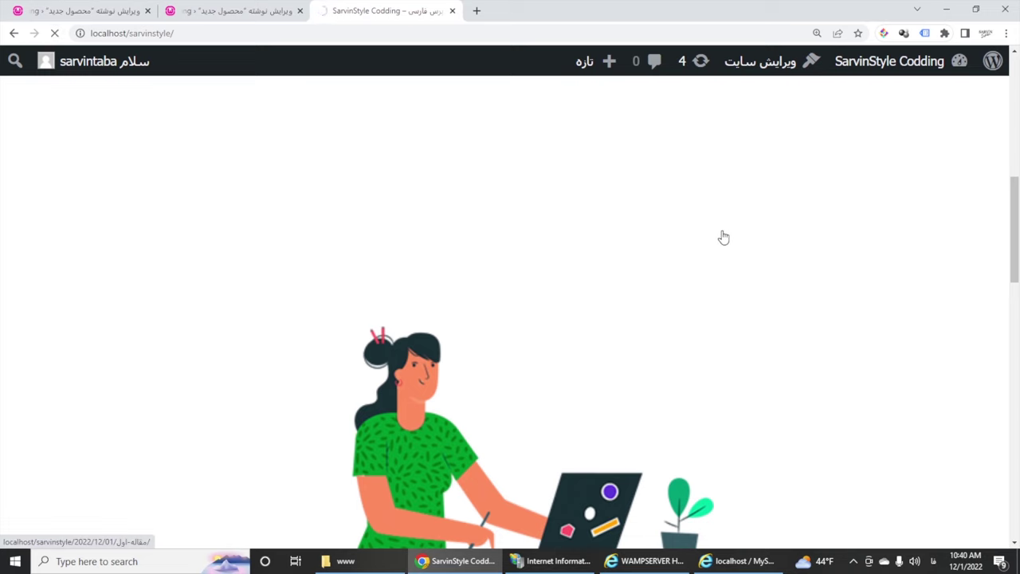
scroll(724, 239, "down", 10)
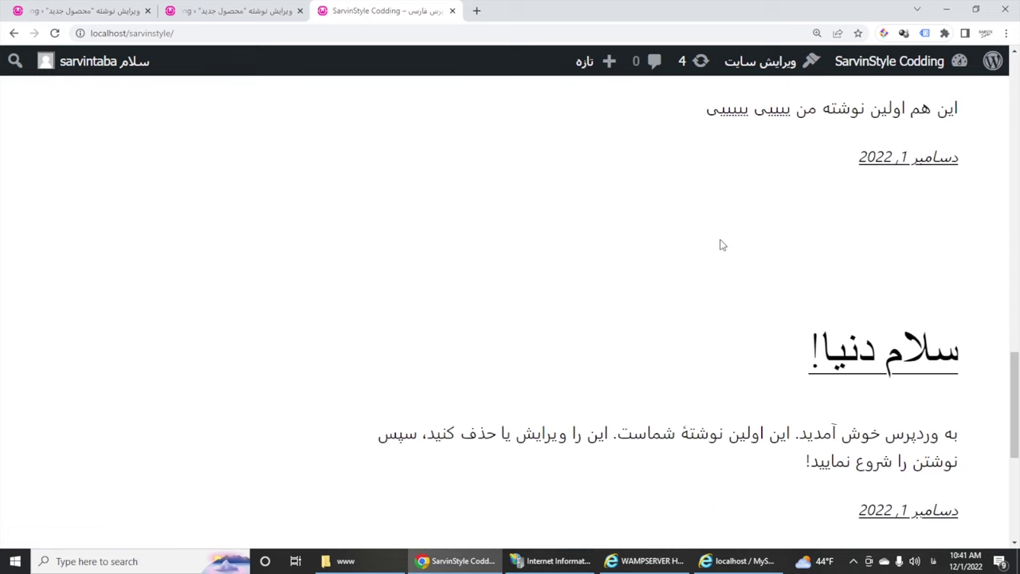
scroll(856, 187, "up", 2)
left_click(918, 284)
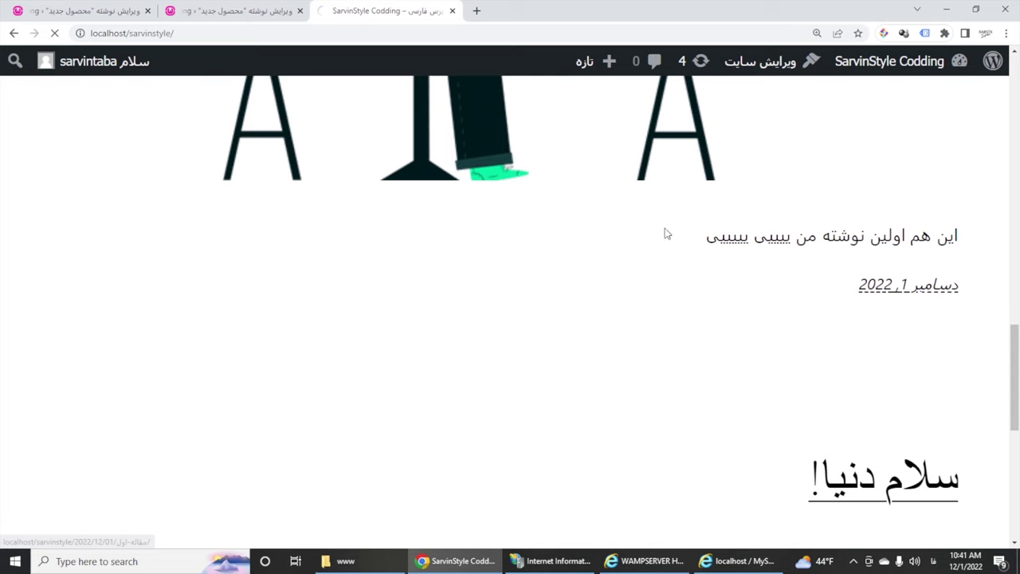
scroll(729, 314, "down", 8)
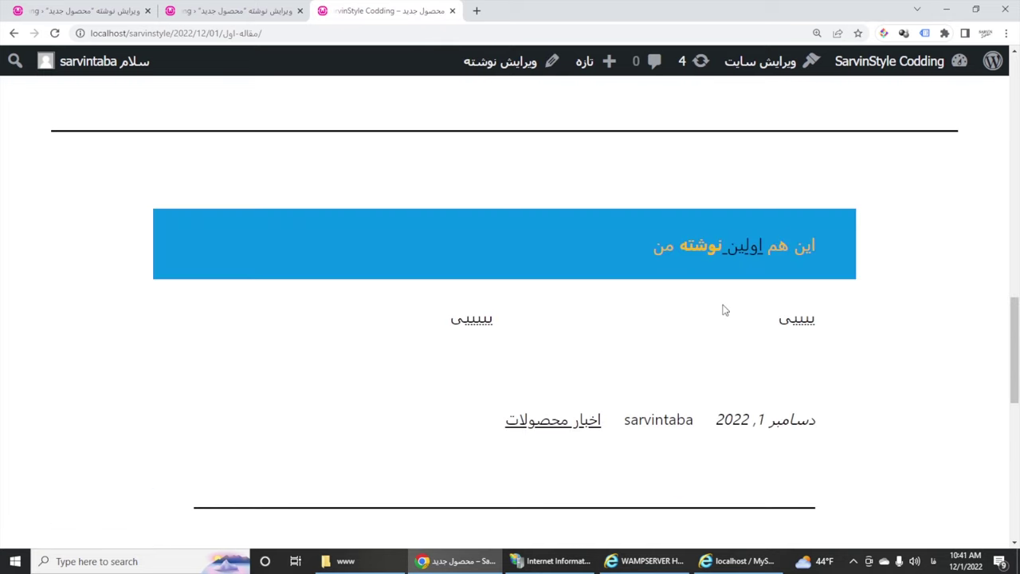
scroll(723, 310, "down", 3)
scroll(758, 169, "up", 3)
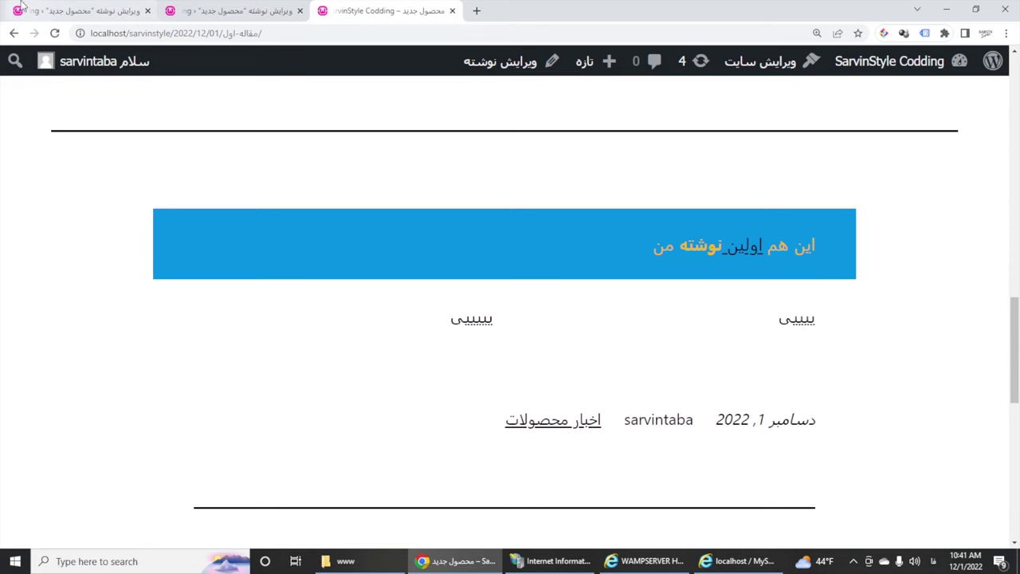
Close the duplicate editor tab of محصول جدید and leave the remaining editor for the posts list.
left_click(217, 11)
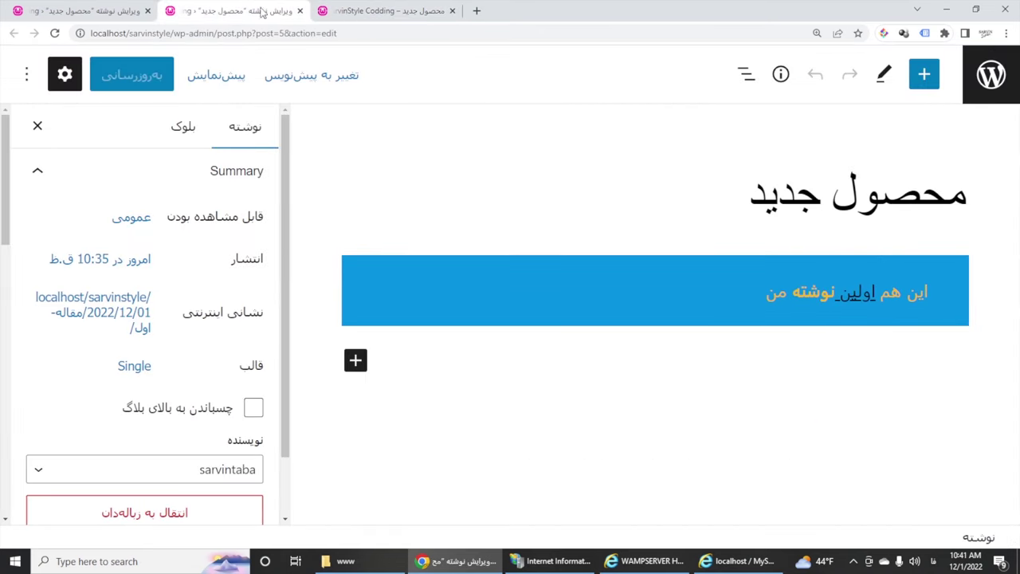
left_click(299, 11)
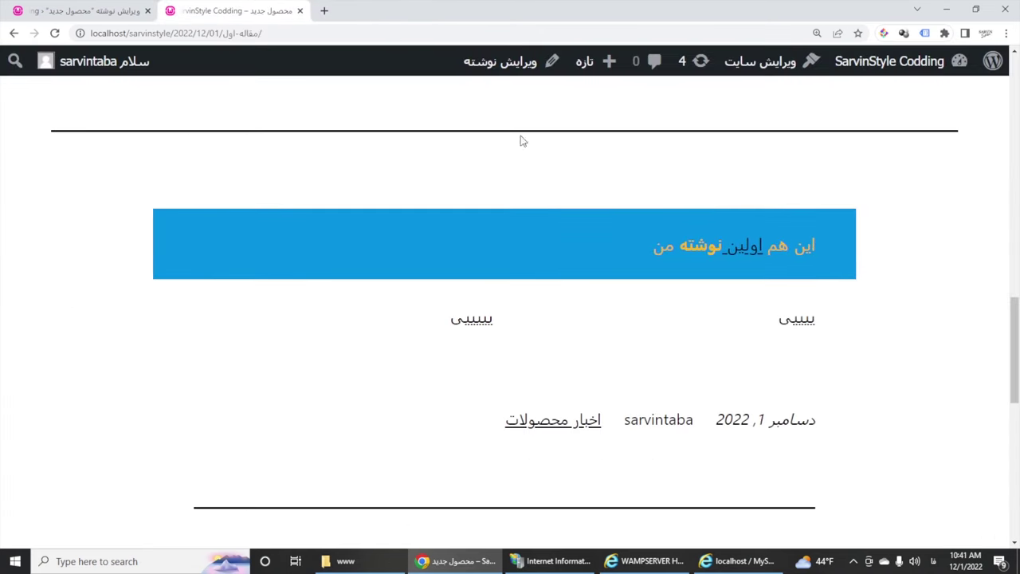
left_click(80, 10)
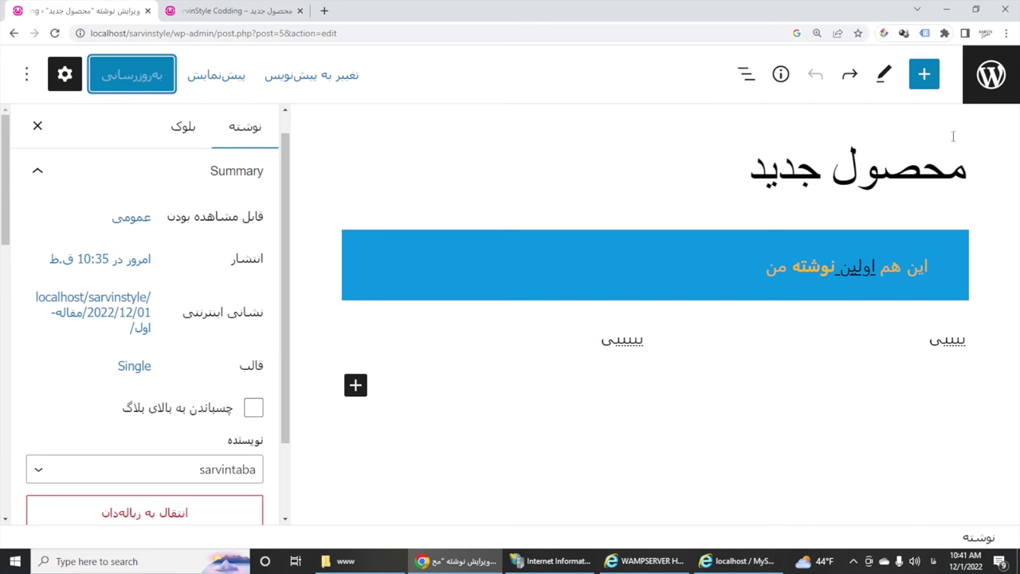
left_click(992, 75)
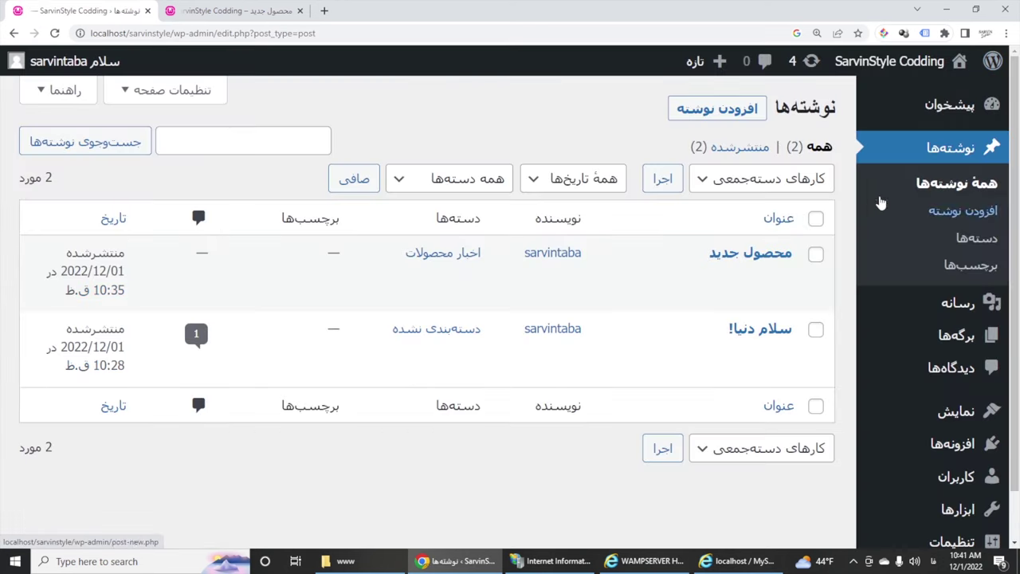
Look through the media library and the comments management page of the dashboard.
mouse_move(956, 314)
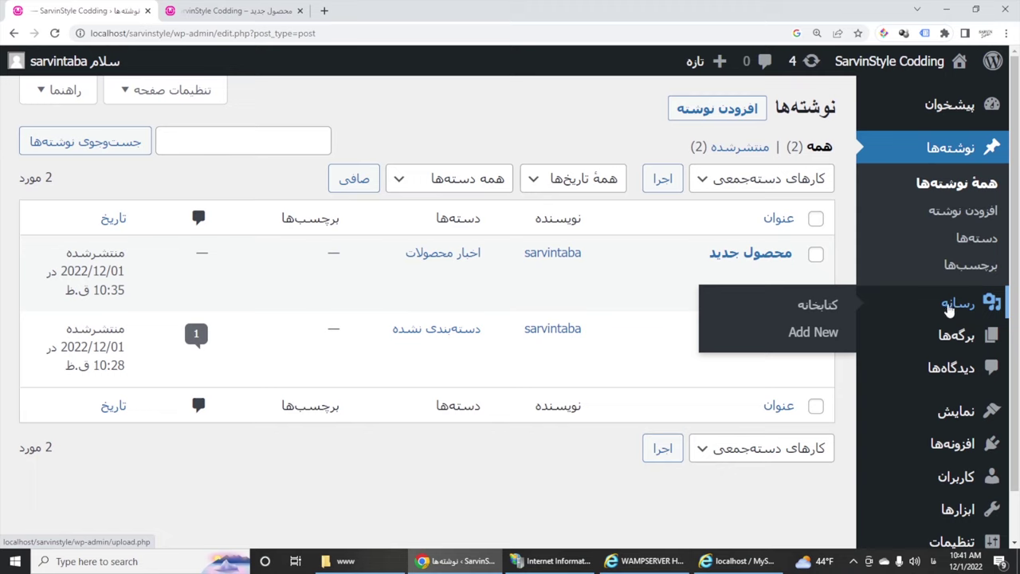
left_click(949, 309)
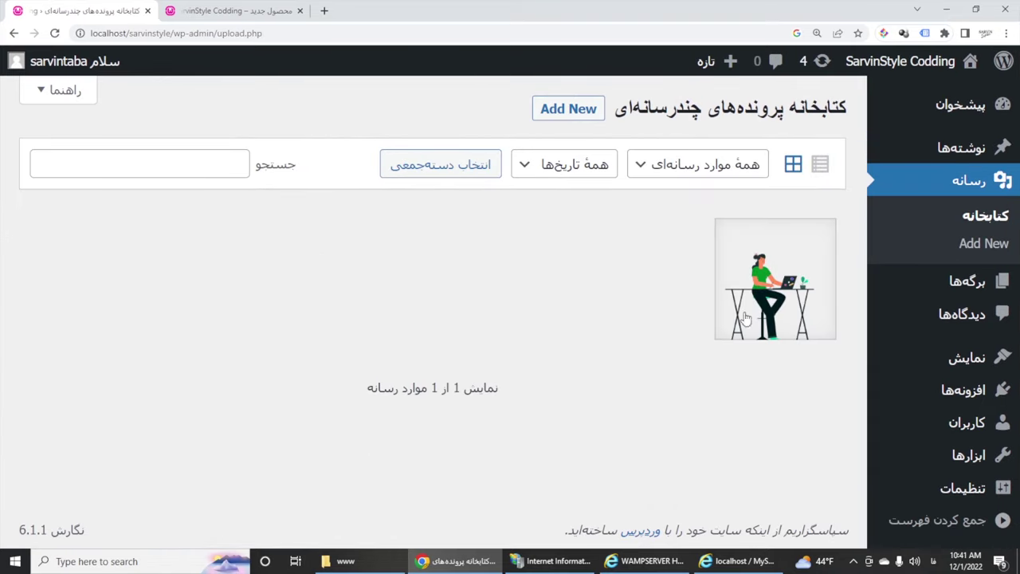
left_click(969, 318)
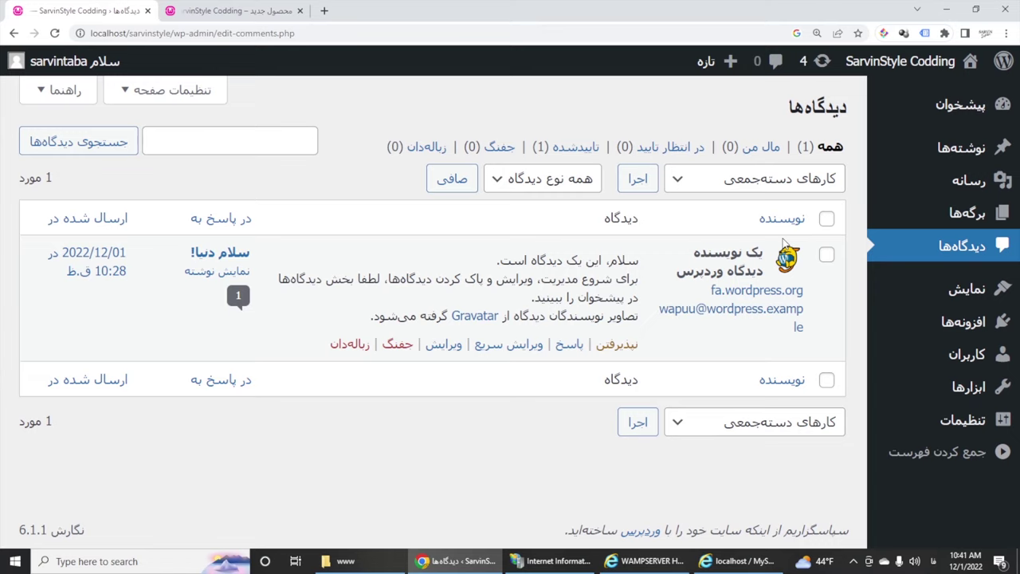
mouse_move(967, 296)
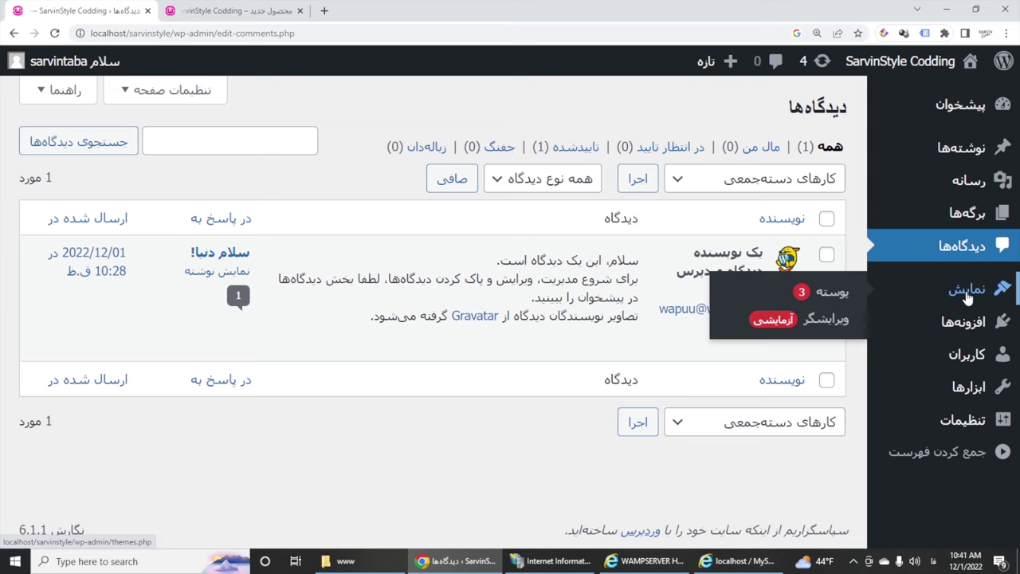
Create a new page from the pages list and title it صفحه جدید.
left_click(971, 213)
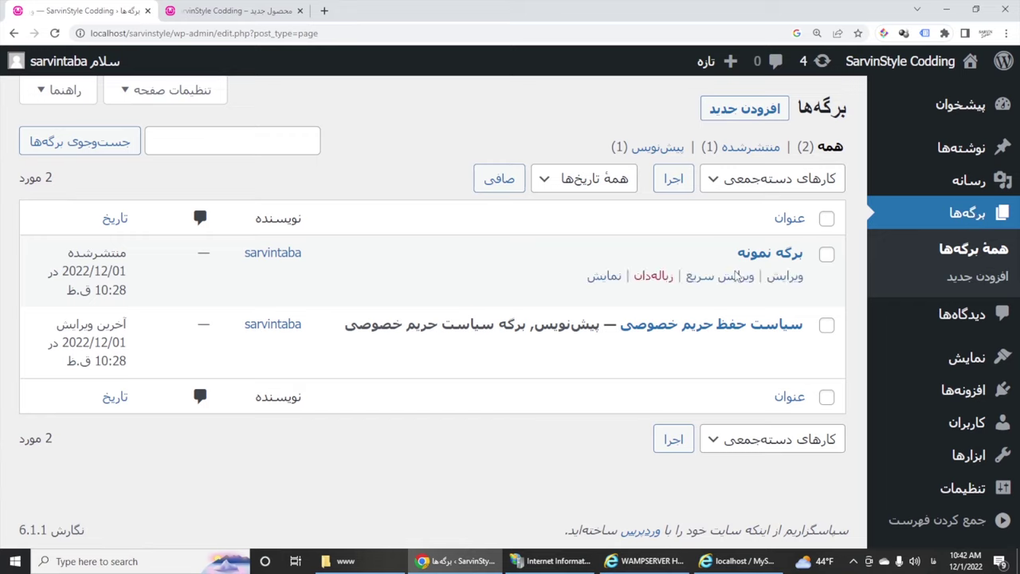
left_click(743, 112)
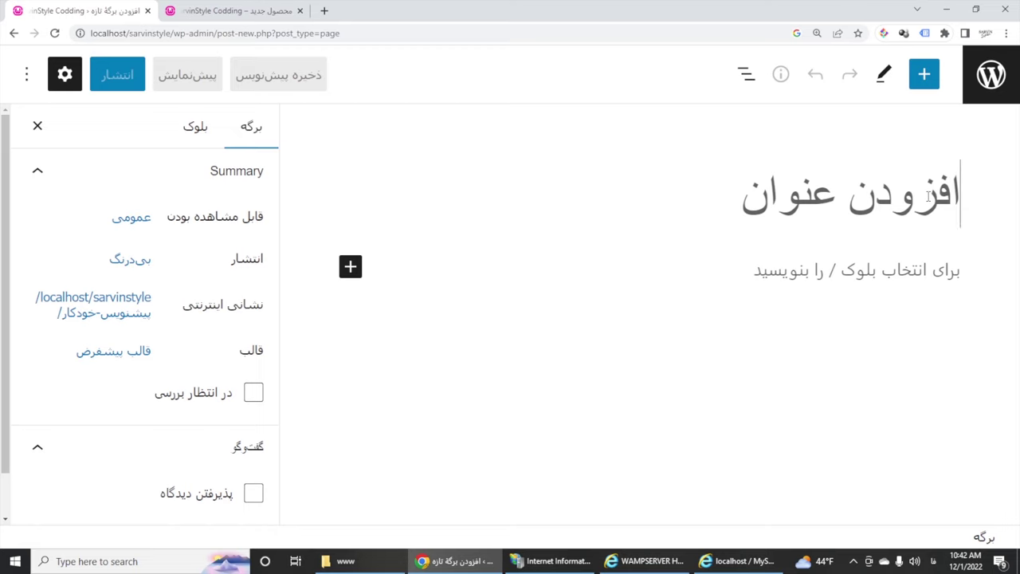
type("صفحه ا")
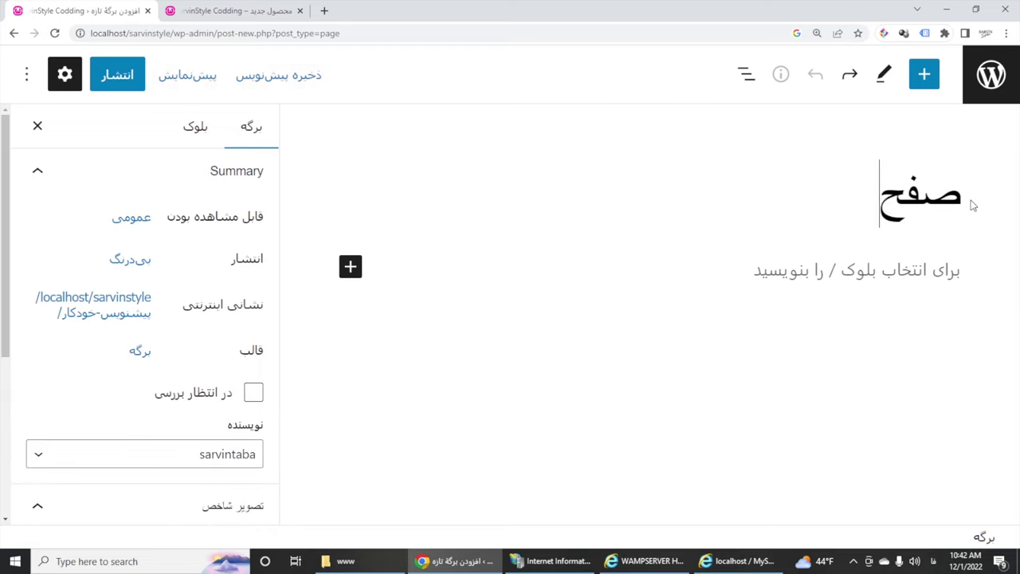
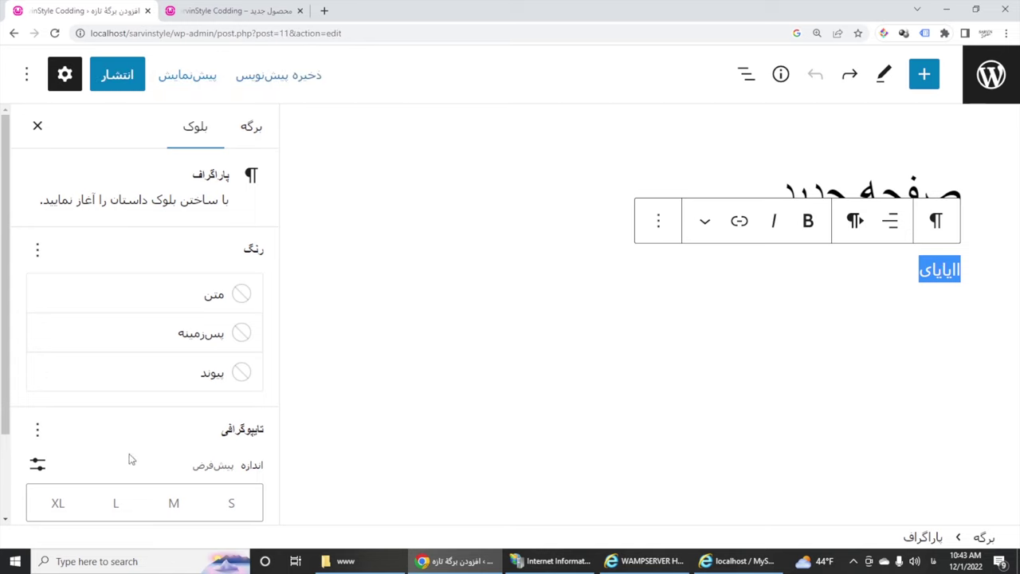
Try the font size presets up to XL on the page's paragraph and settle on S.
left_click(230, 505)
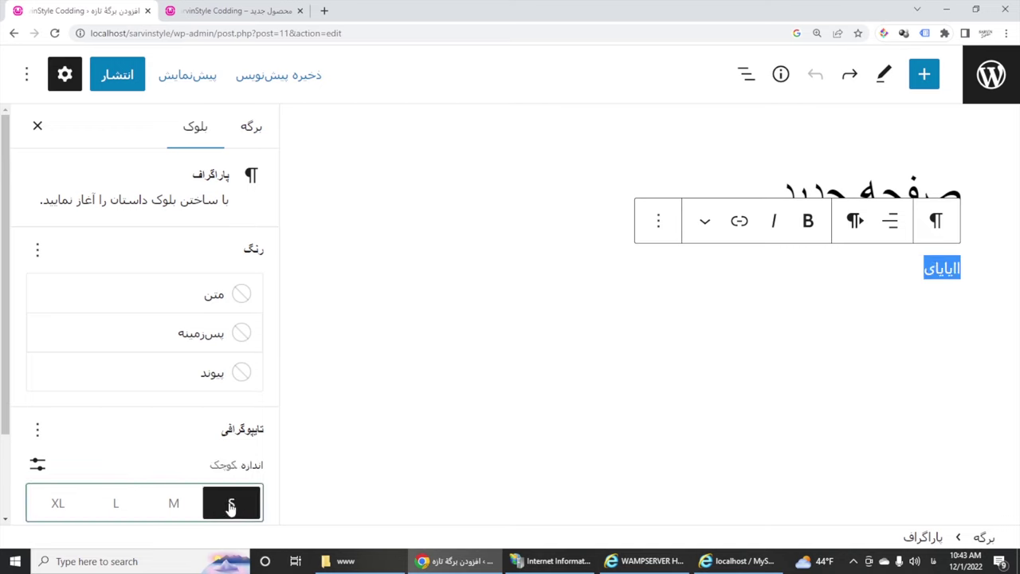
left_click(174, 503)
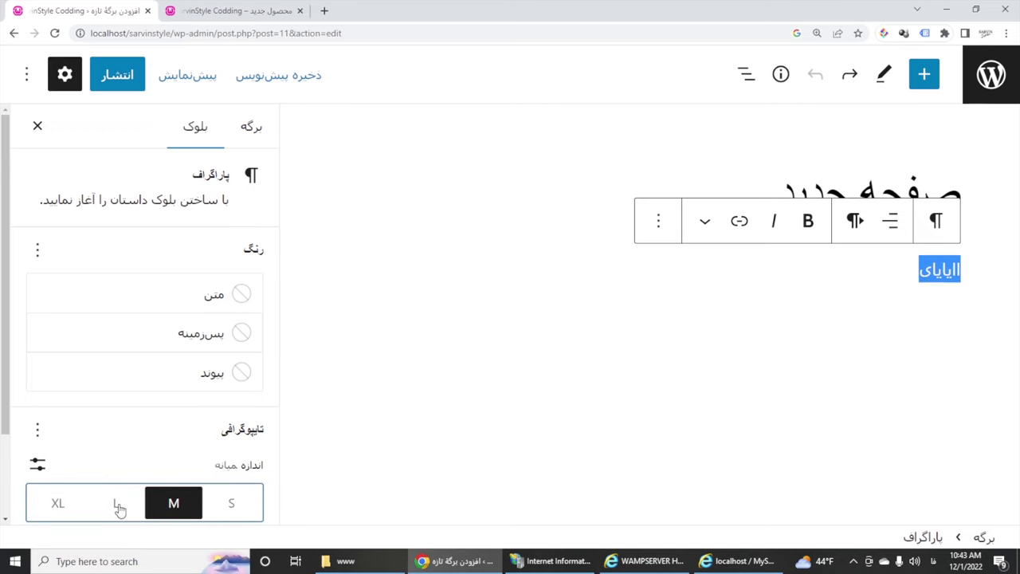
left_click(117, 505)
left_click(58, 505)
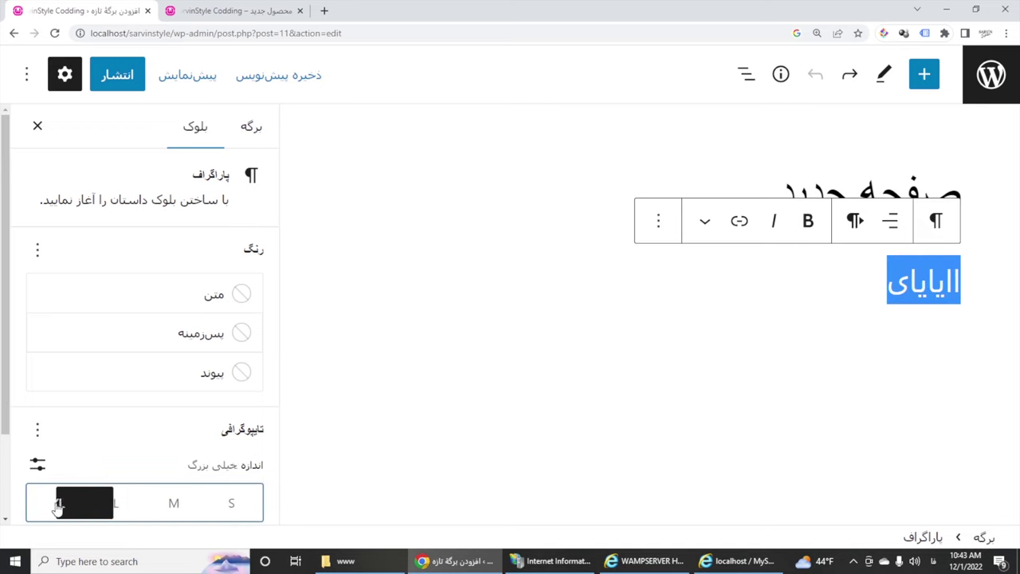
left_click(231, 505)
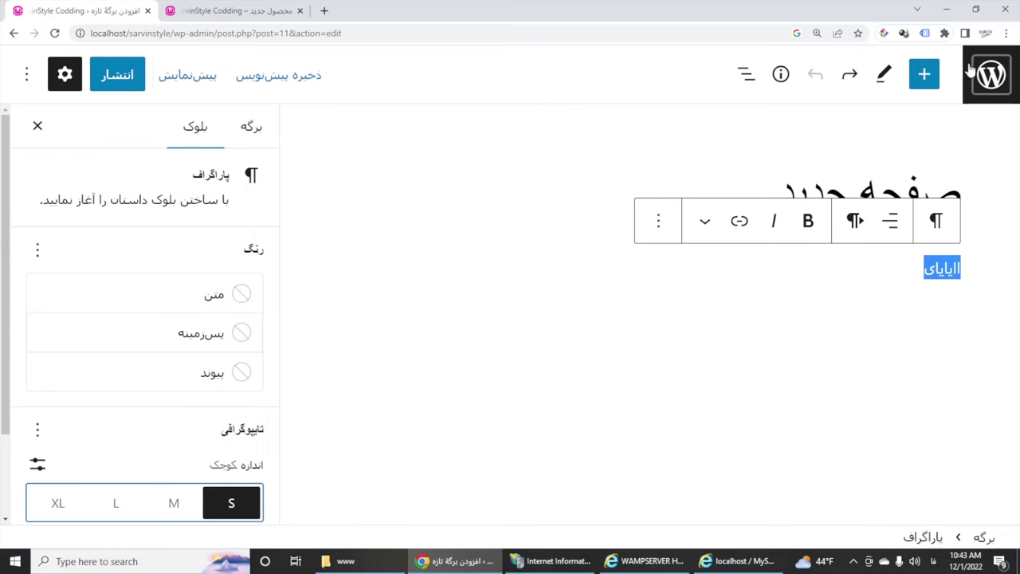
Publish the page صفحه جدید and return to the list of all pages.
left_click(111, 80)
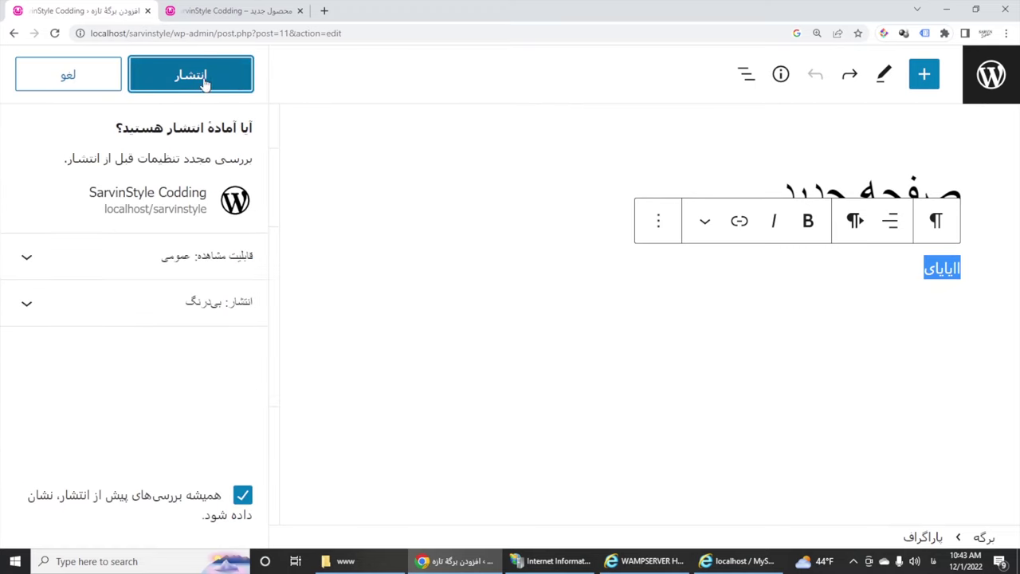
left_click(190, 73)
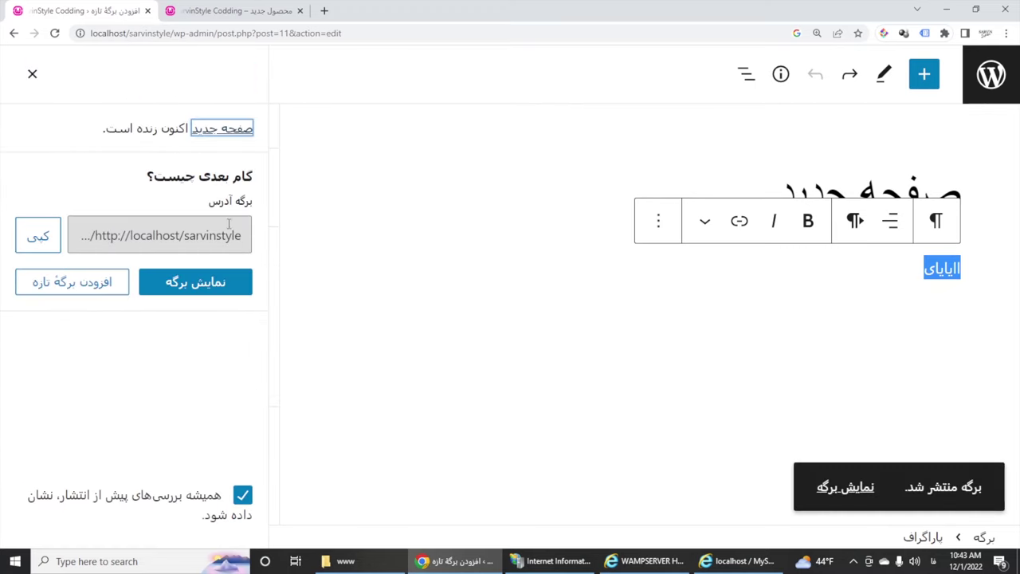
left_click(991, 73)
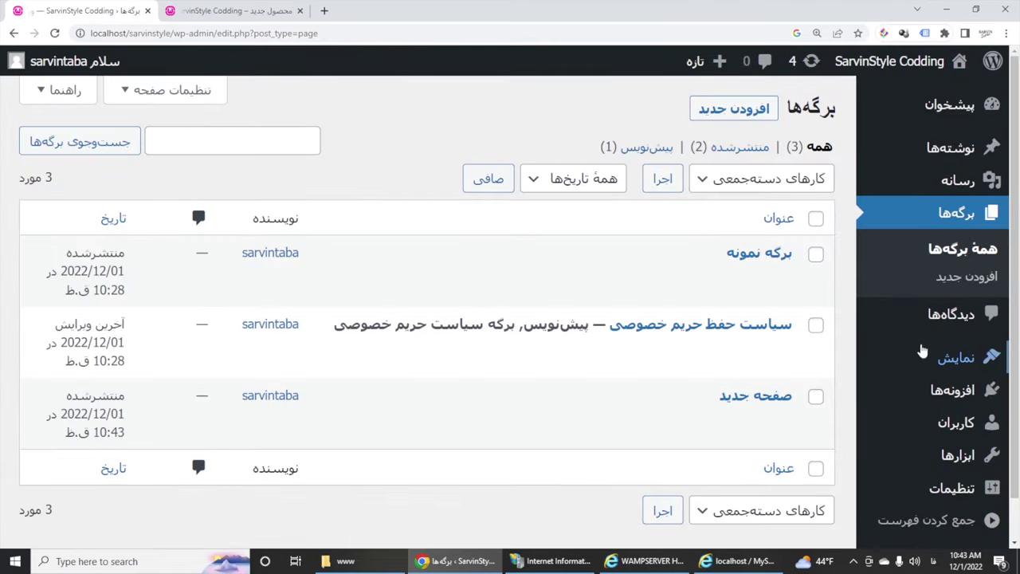
Open the themes page of the dashboard and look through the installed themes.
mouse_move(988, 357)
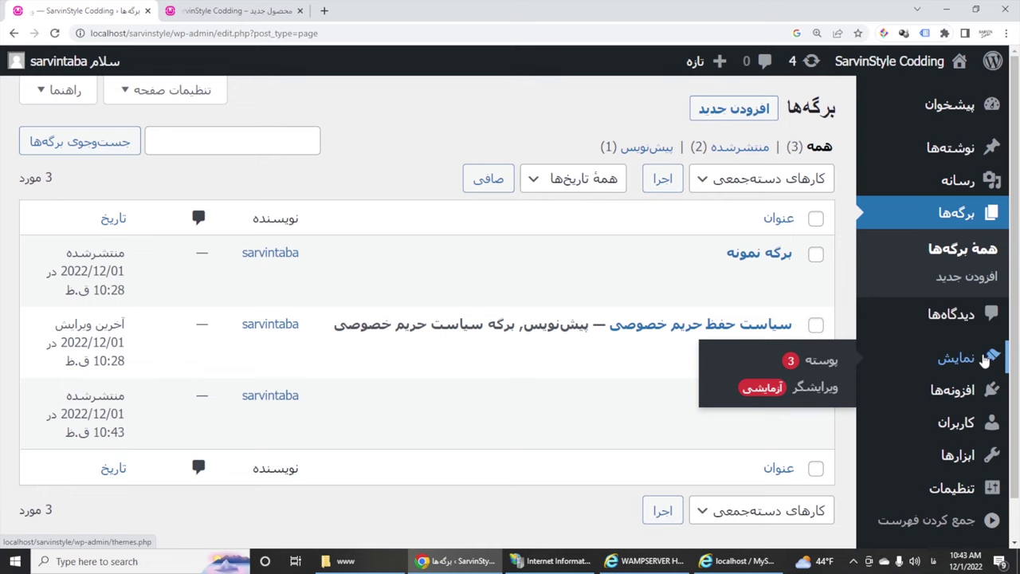
left_click(960, 362)
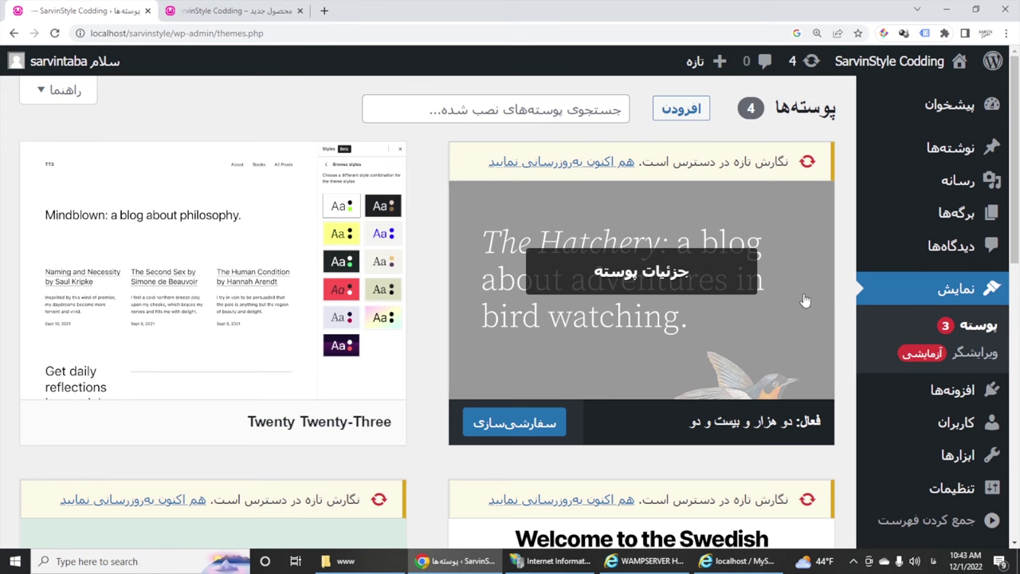
scroll(307, 246, "down", 2)
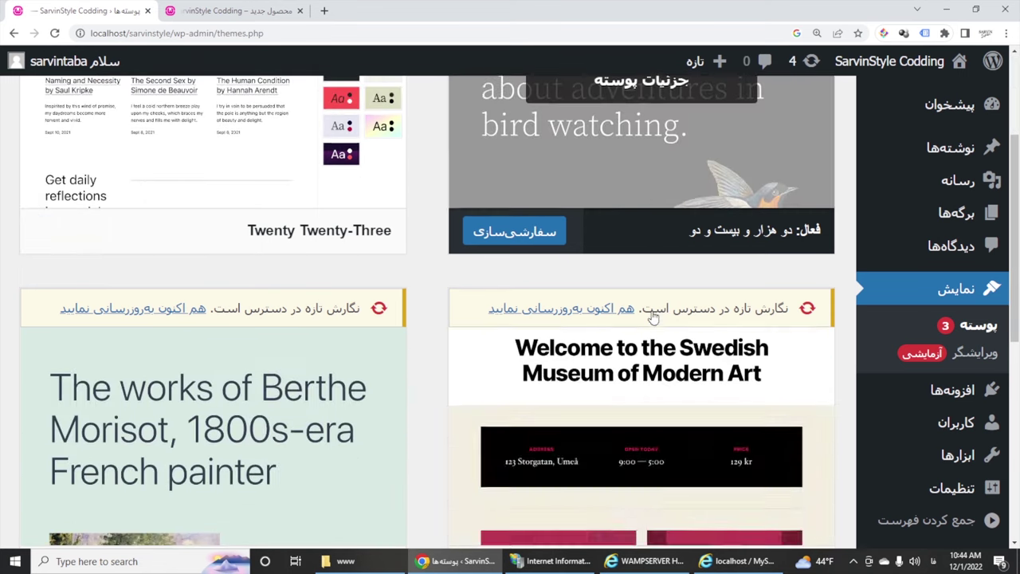
Switch to File Explorer and open the themes folder inside wamp64\www\sarvinstyle\wp-content.
scroll(571, 380, "down", 2)
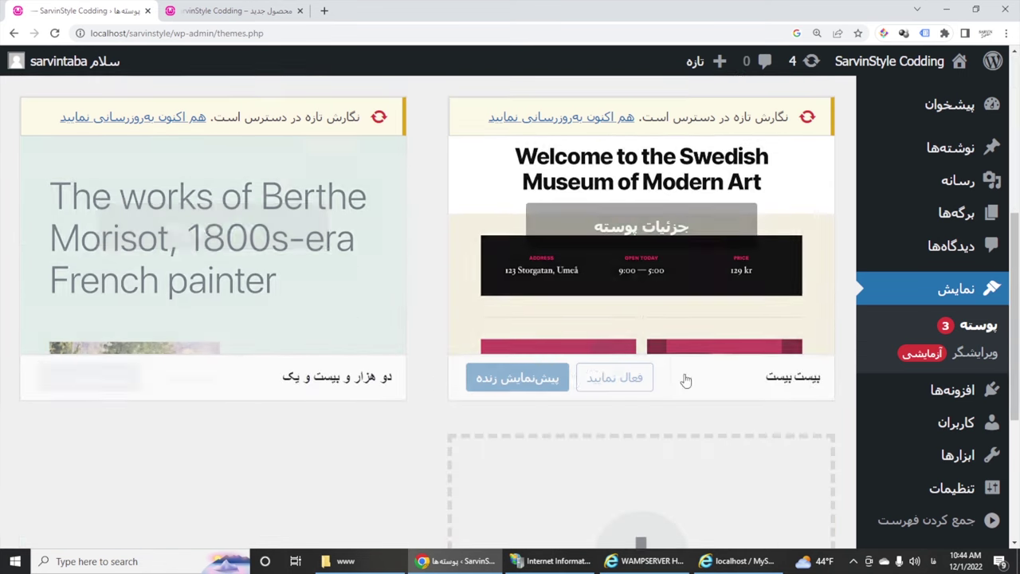
scroll(657, 227, "up", 3)
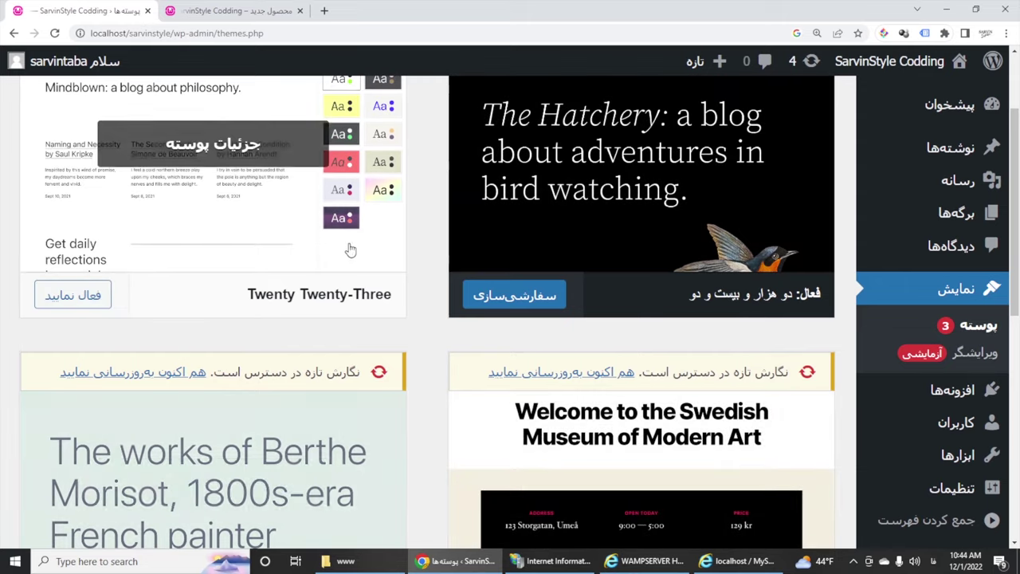
left_click(342, 561)
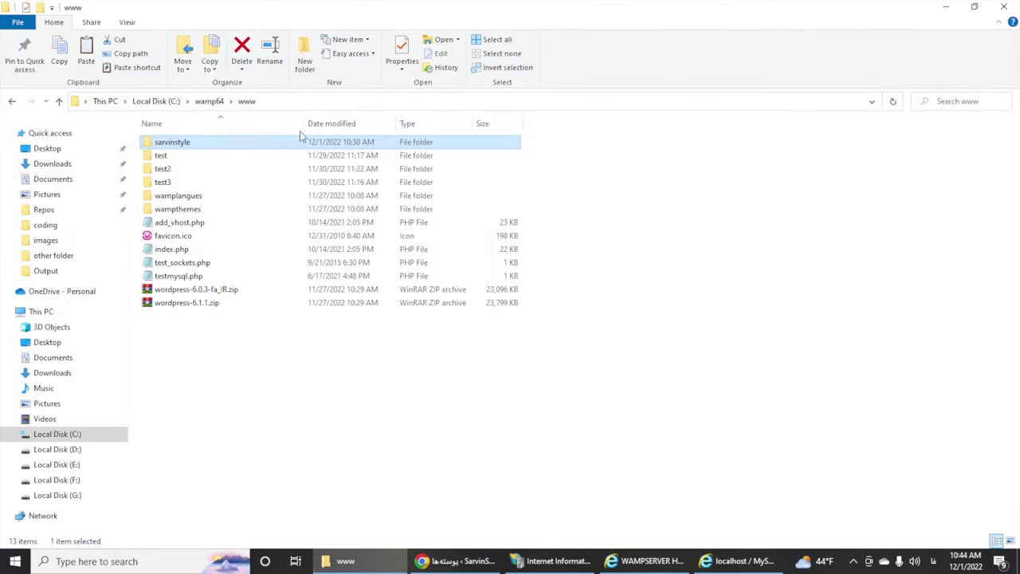
left_click(210, 102)
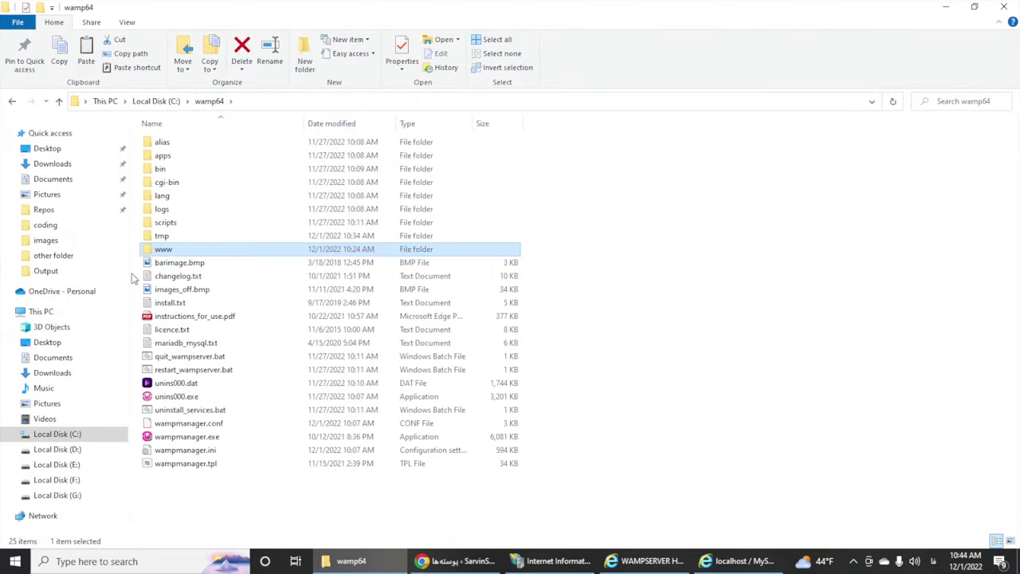
double_click(161, 250)
double_click(180, 146)
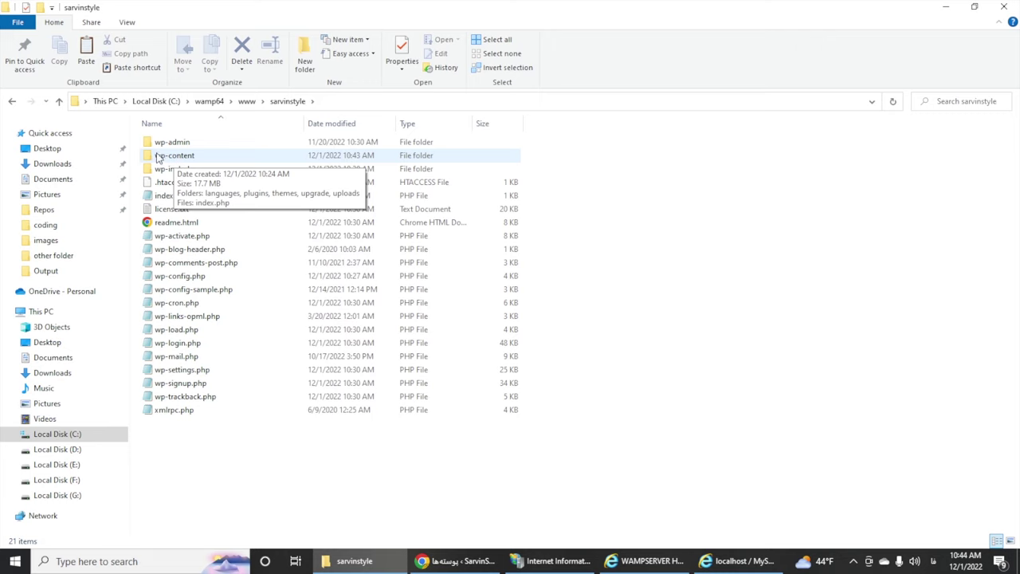
double_click(175, 159)
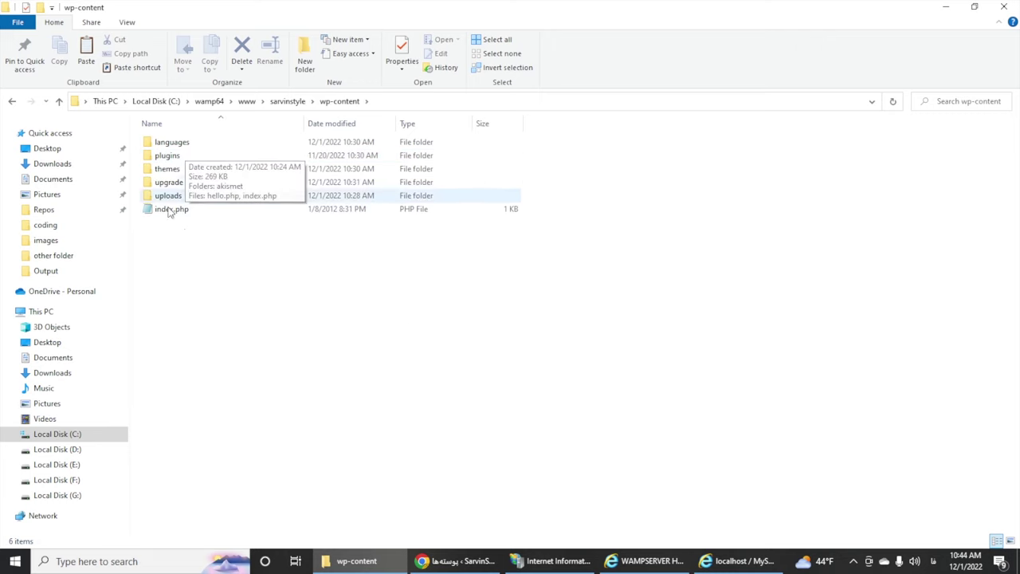
double_click(171, 172)
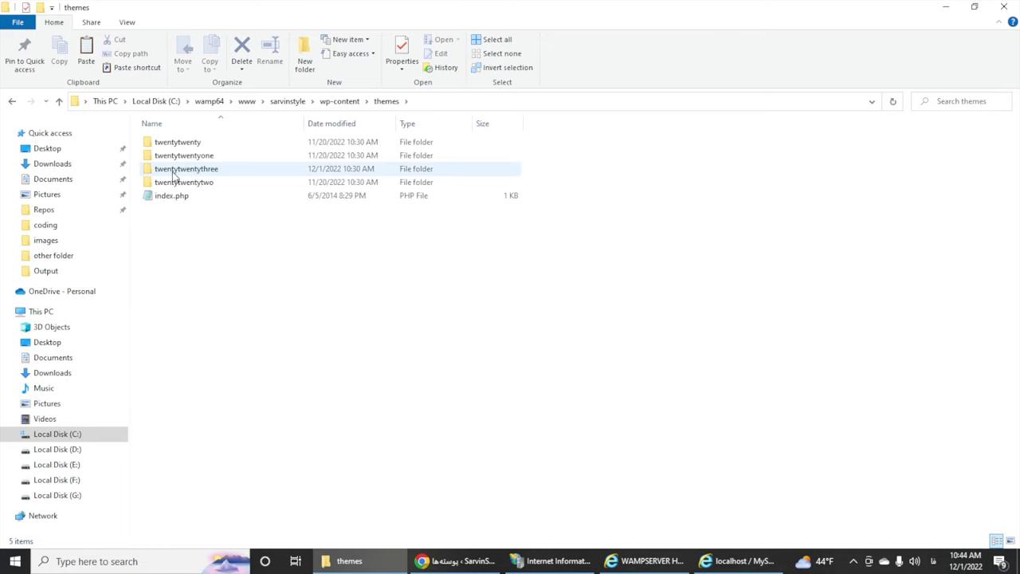
Compare the theme folders in File Explorer with the themes listed on the dashboard's themes page in Chrome.
left_click(183, 156)
left_click(184, 169)
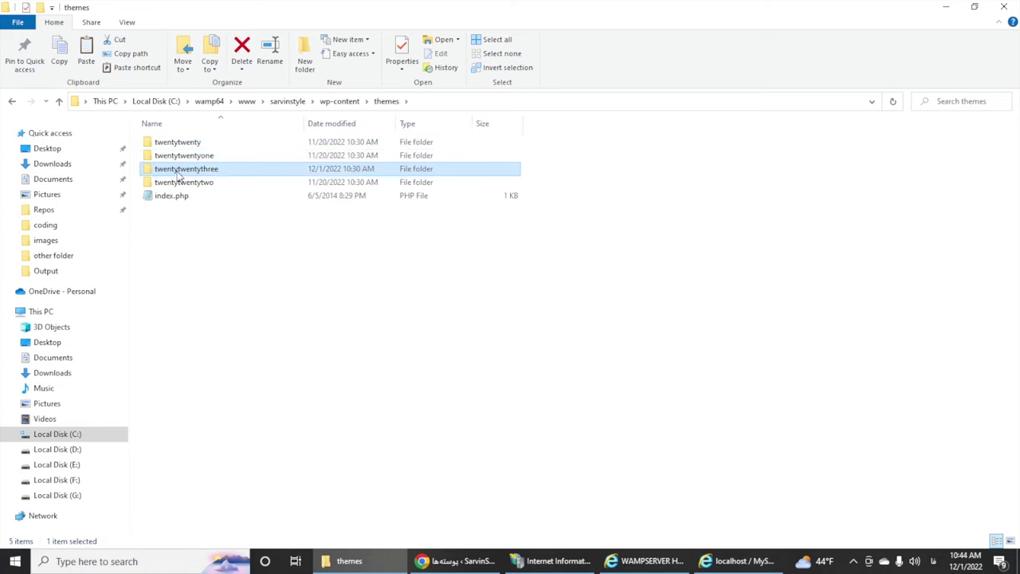
left_click(184, 182)
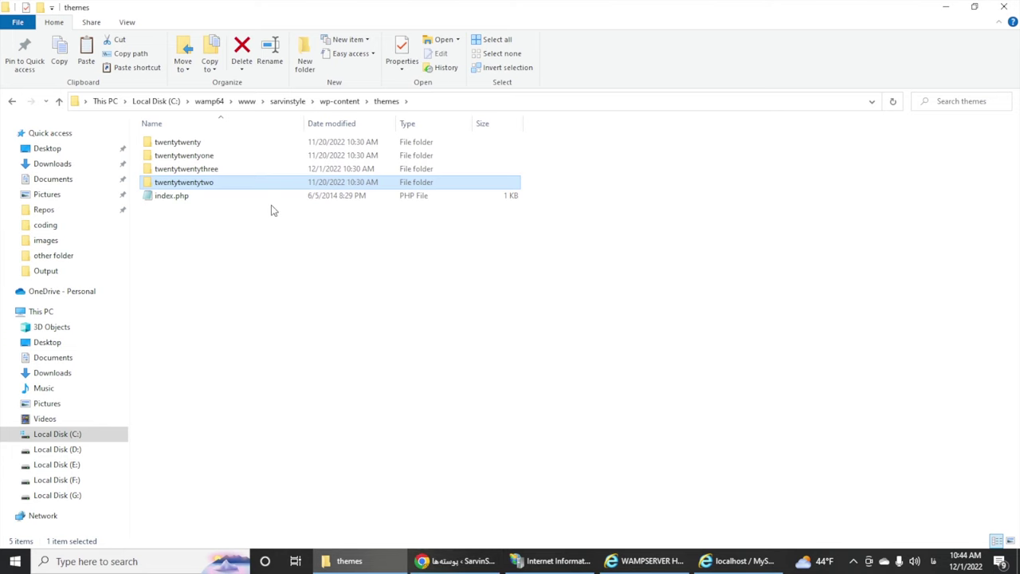
left_click(456, 561)
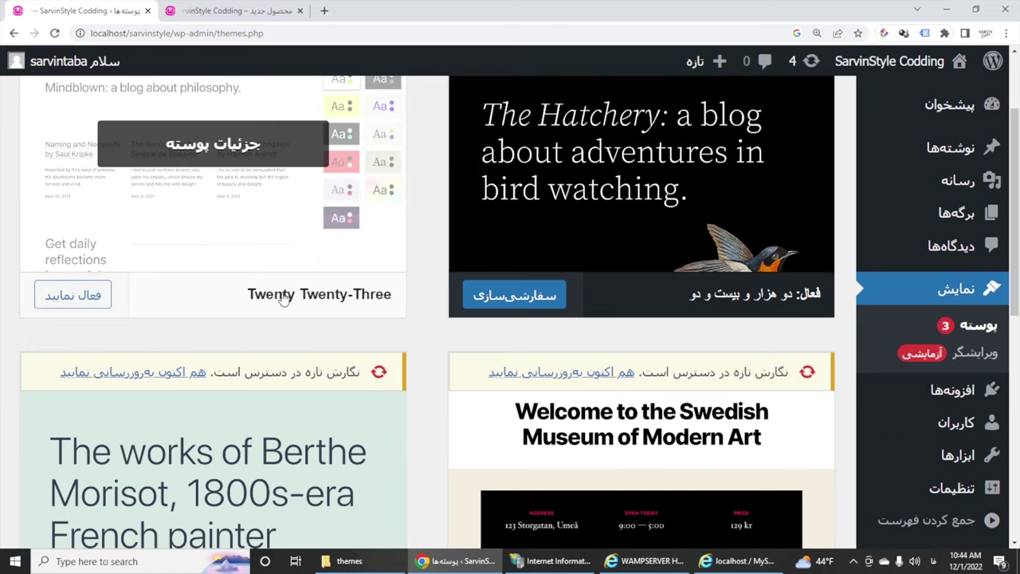
left_click(375, 565)
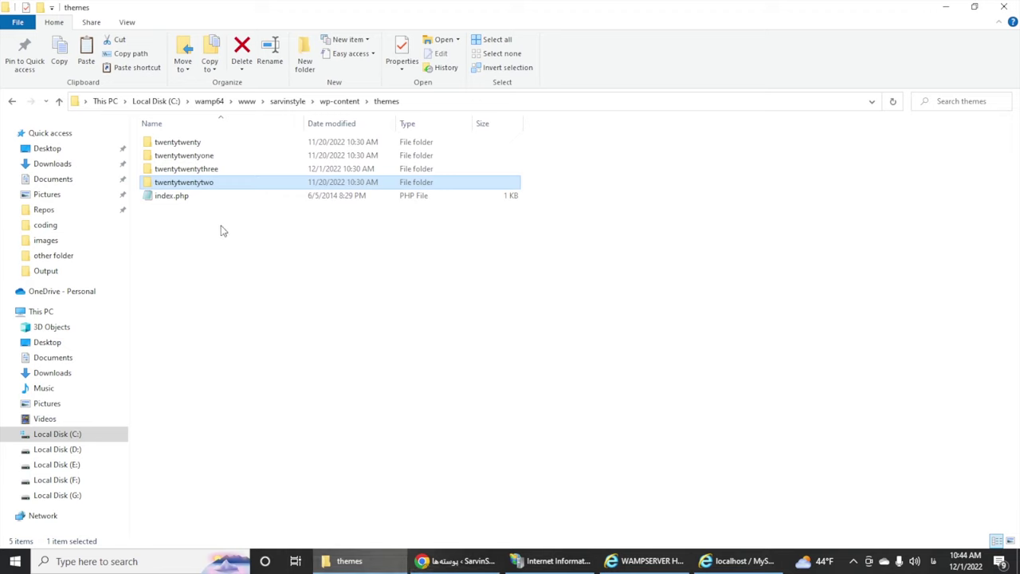
Delete the twentytwenty theme folder, switch back to Chrome and reload the themes page.
left_click(188, 143)
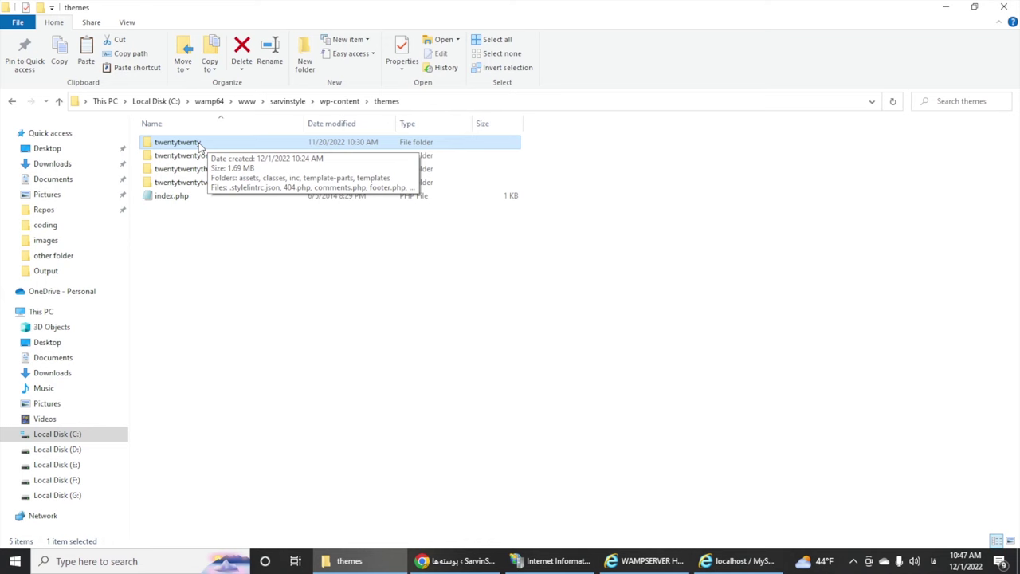
key("Delete")
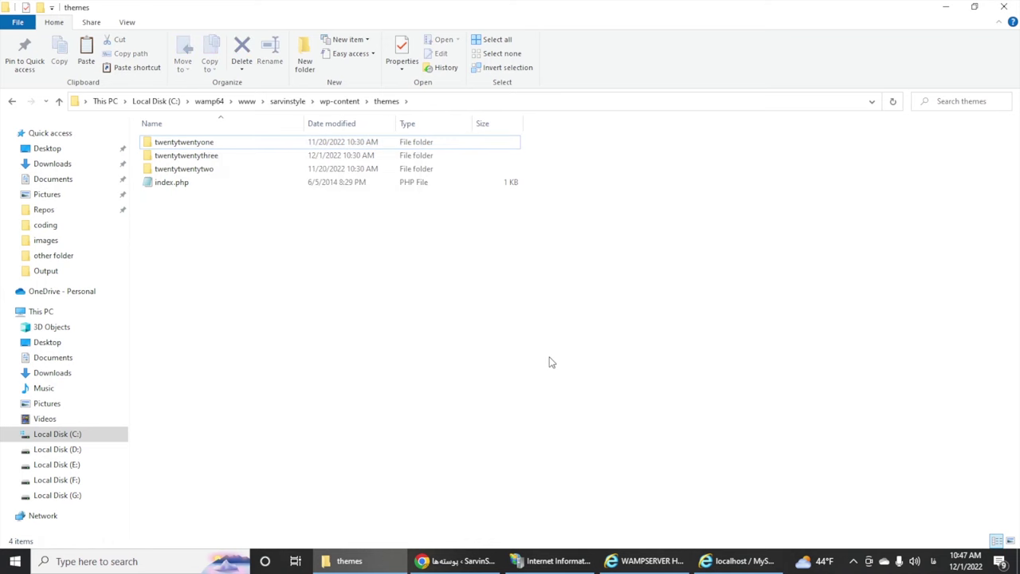
left_click(480, 560)
key("F5")
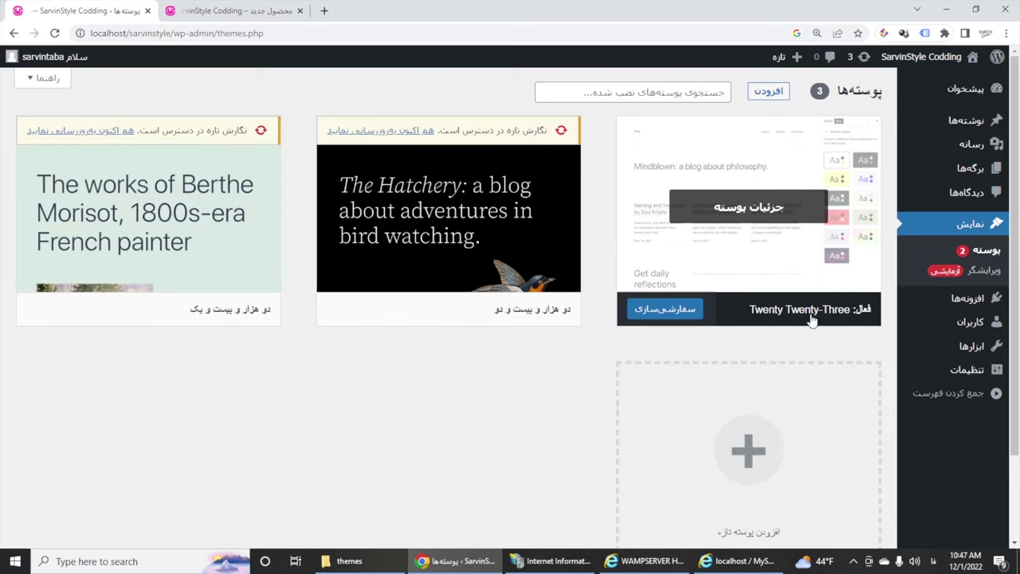
Enlarge the themes page to 150% and check its remaining themes against the folders left in File Explorer.
key("ctrl+plus")
key("ctrl+plus")
key("ctrl+plus")
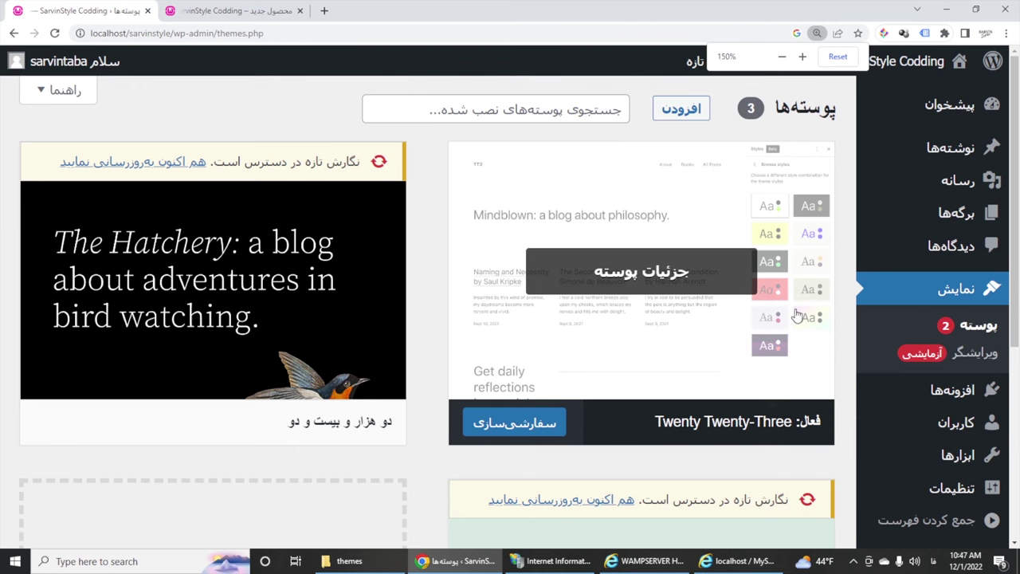
scroll(683, 311, "down", 3)
scroll(450, 263, "up", 3)
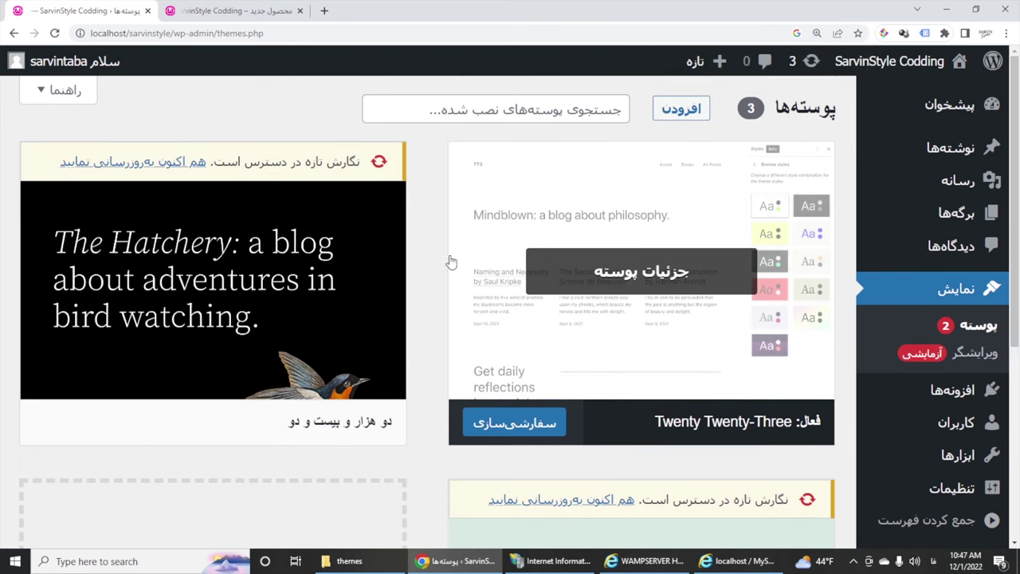
scroll(651, 496, "down", 2)
left_click(349, 561)
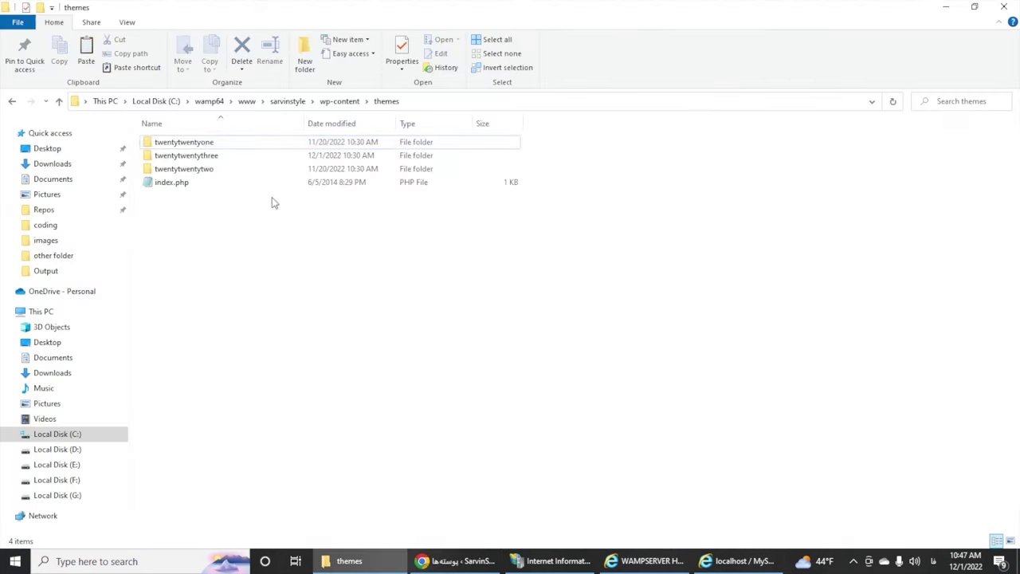
left_click(455, 561)
scroll(557, 239, "up", 2)
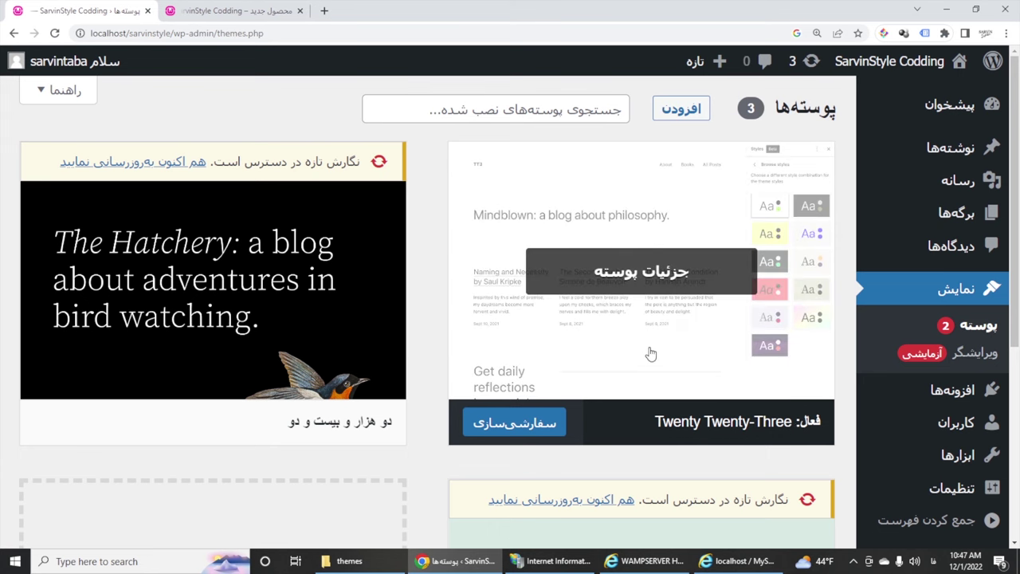
Activate the theme دو هزار و بیست و یک on the themes page.
scroll(180, 331, "down", 3)
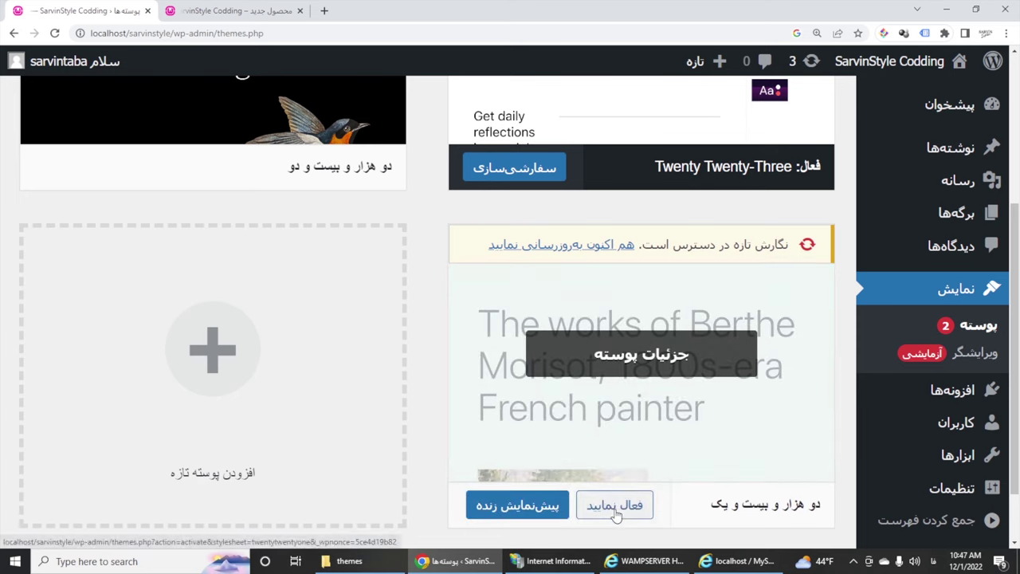
left_click(614, 510)
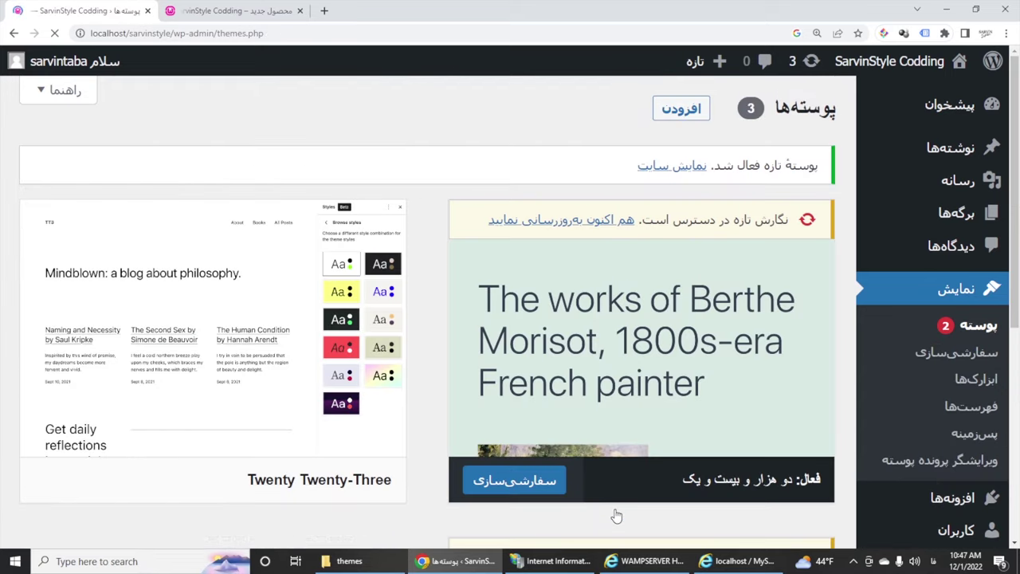
scroll(616, 362, "down", 1)
scroll(616, 361, "down", 3)
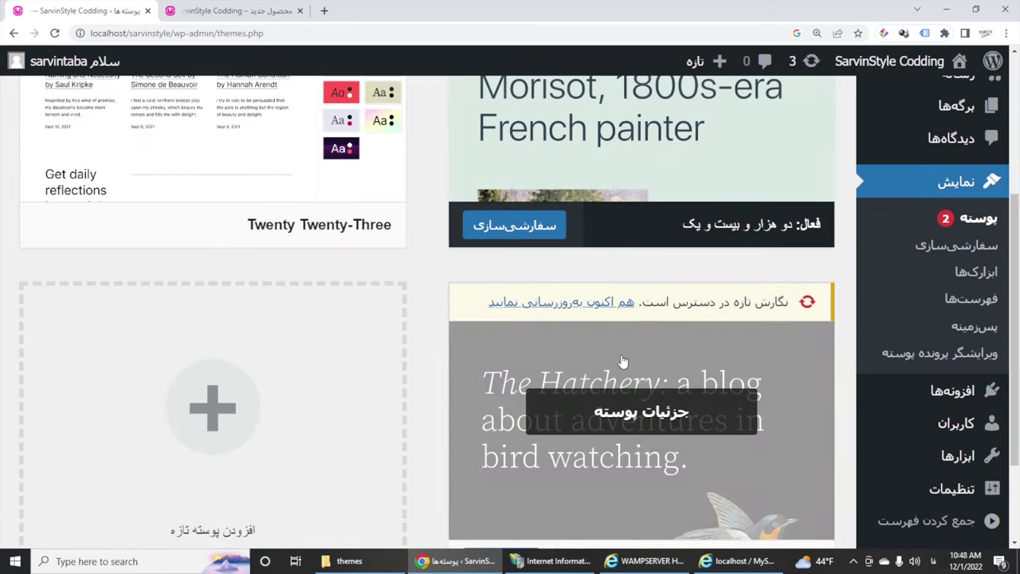
scroll(239, 90, "up", 4)
Reload the محصول جدید post and the site's home page to examine how they look with the activated theme.
left_click(238, 10)
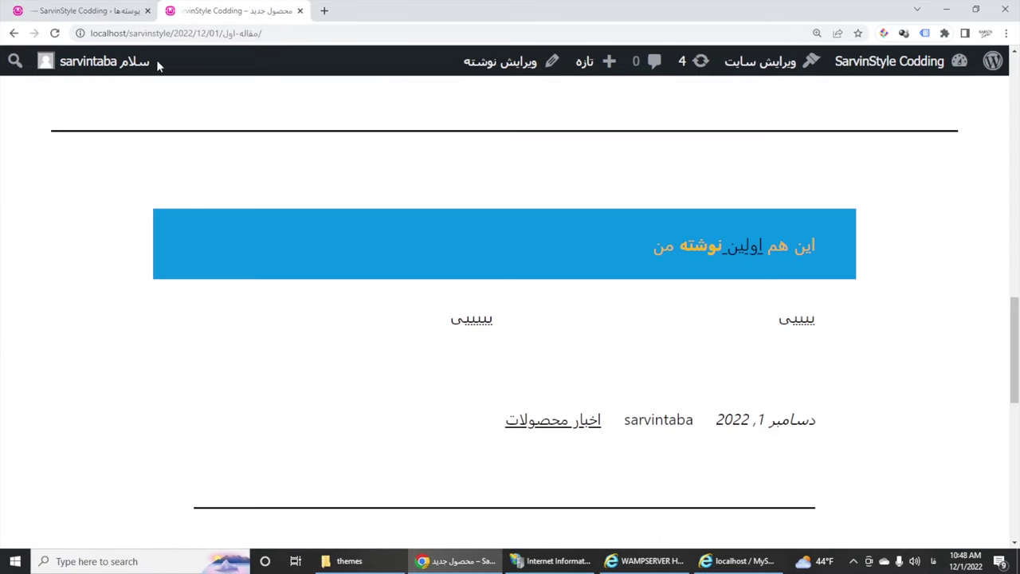
key("F5")
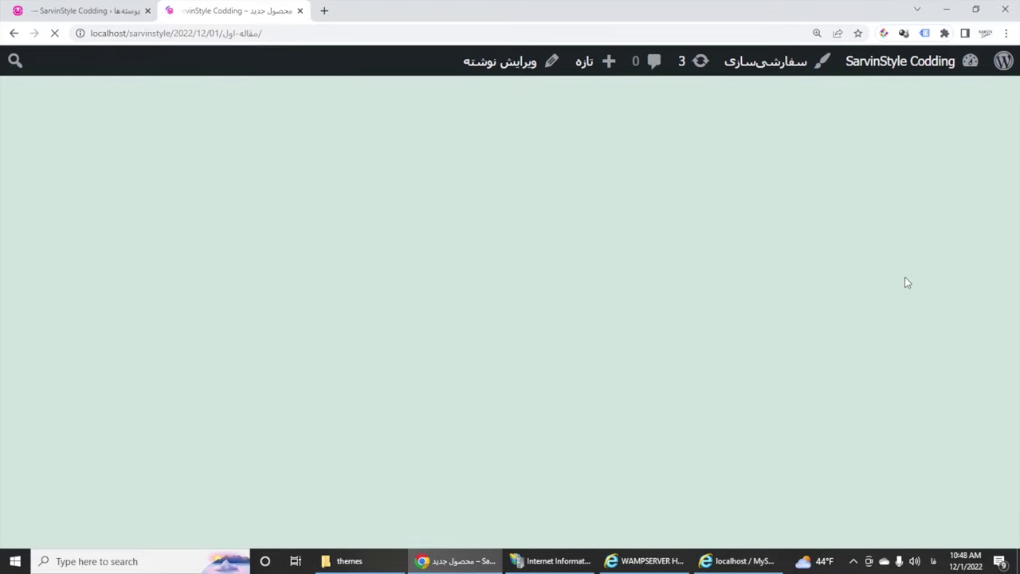
scroll(885, 297, "up", 10)
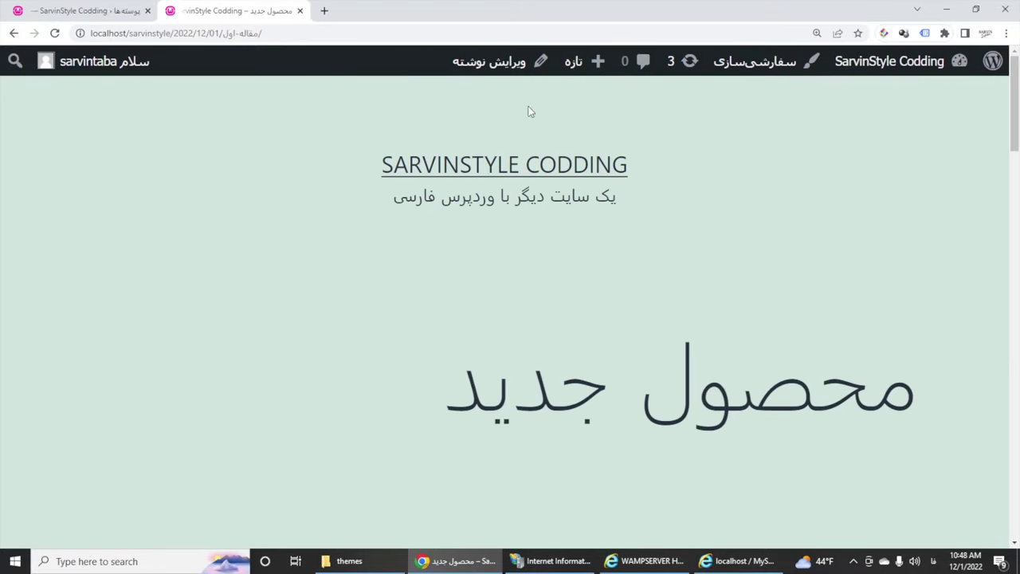
left_click(13, 33)
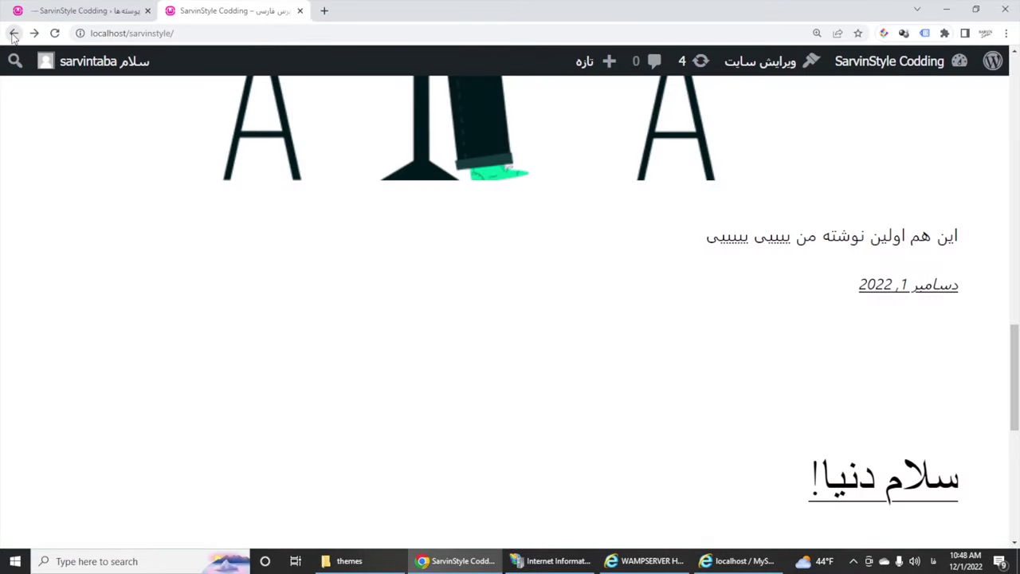
scroll(530, 367, "up", 5)
key("F5")
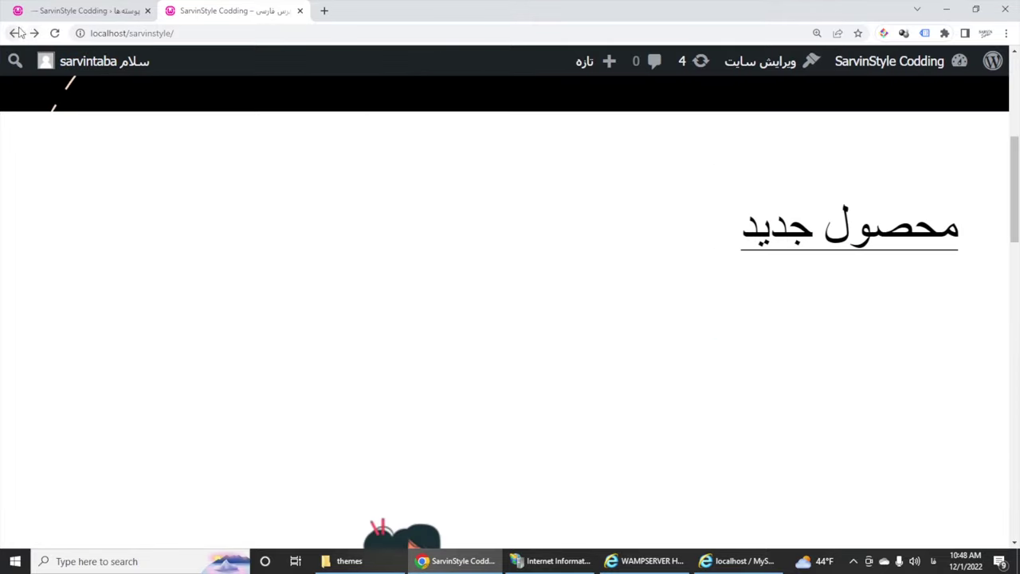
scroll(704, 310, "down", 10)
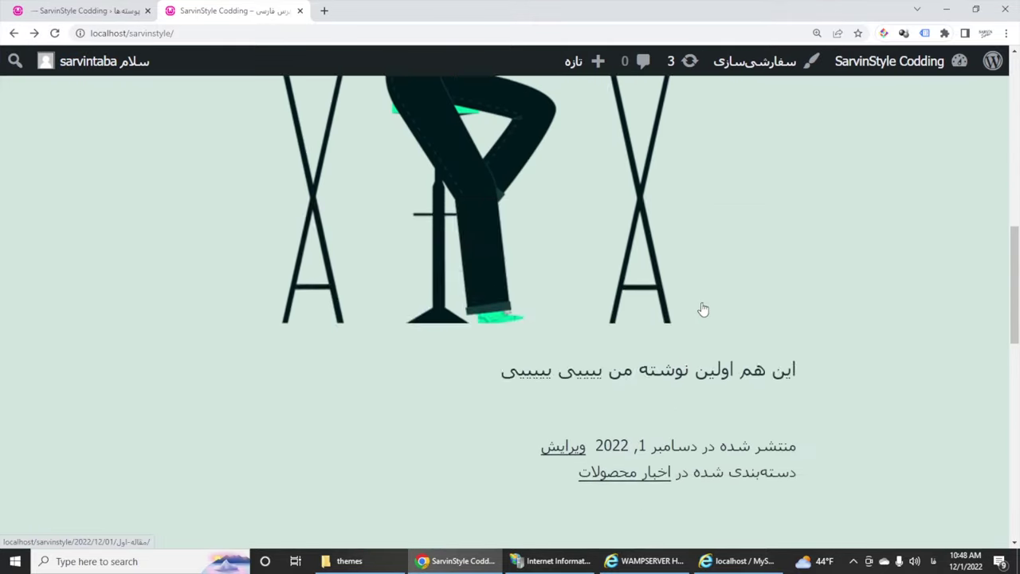
scroll(698, 315, "up", 2)
scroll(695, 318, "down", 2)
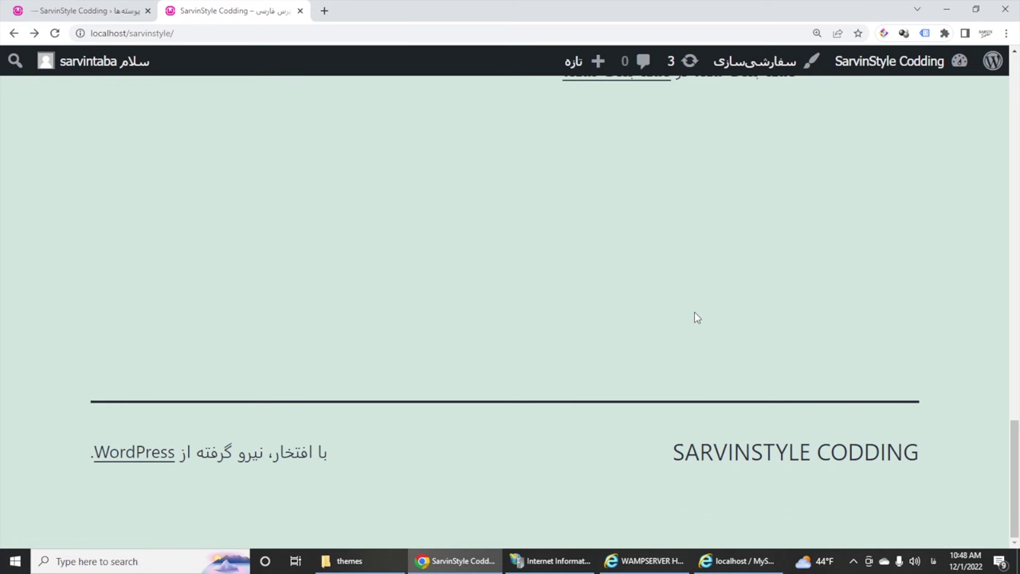
Return to the dashboard's themes page, open the page for adding themes and browse the popular ones.
left_click(80, 11)
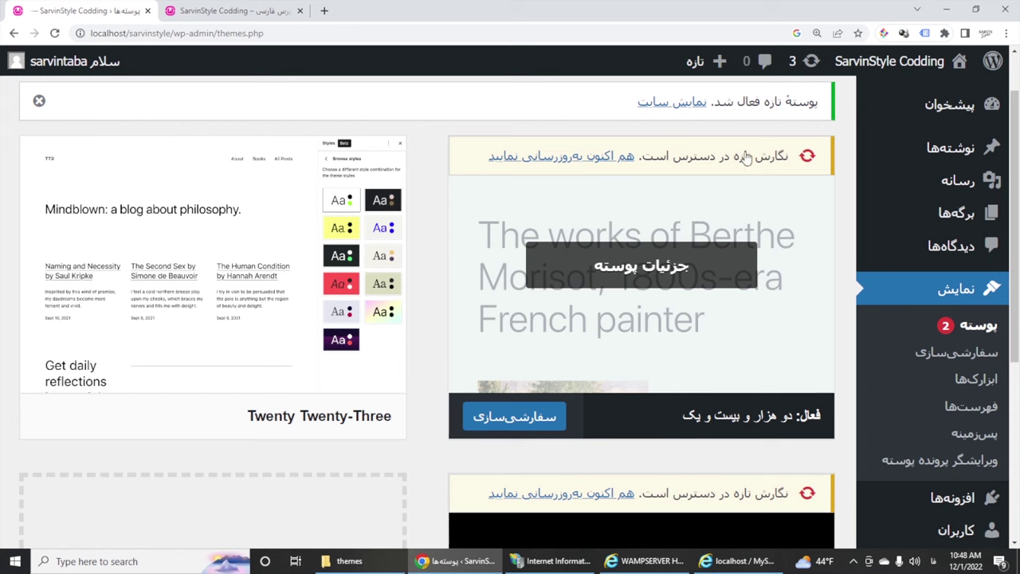
scroll(768, 254, "up", 1)
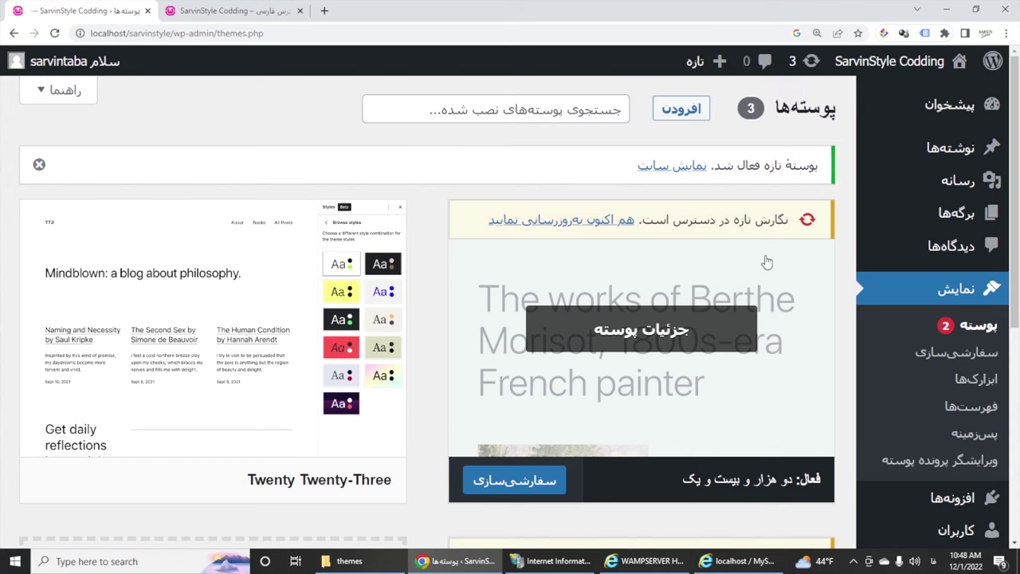
left_click(677, 111)
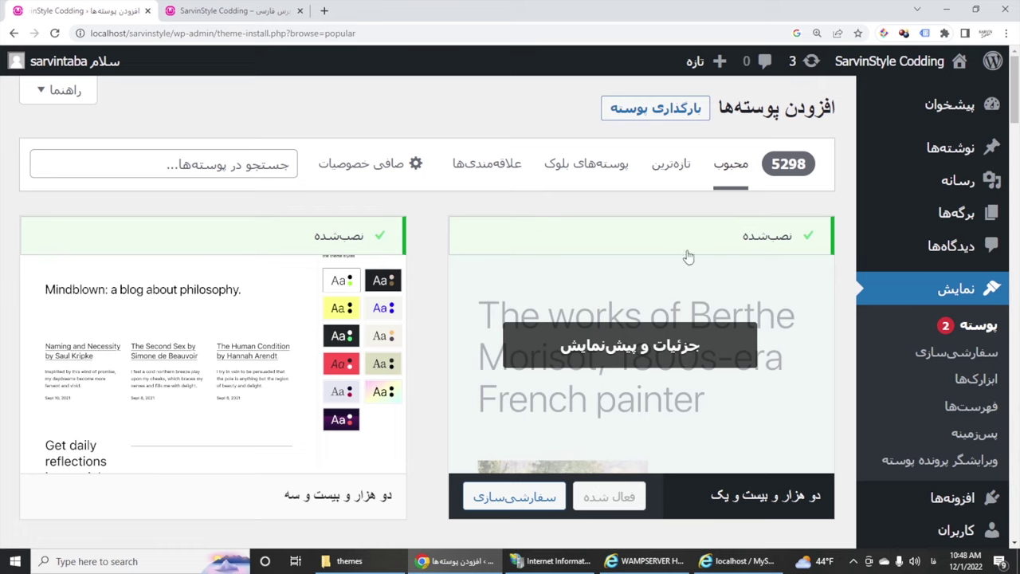
scroll(685, 230, "down", 6)
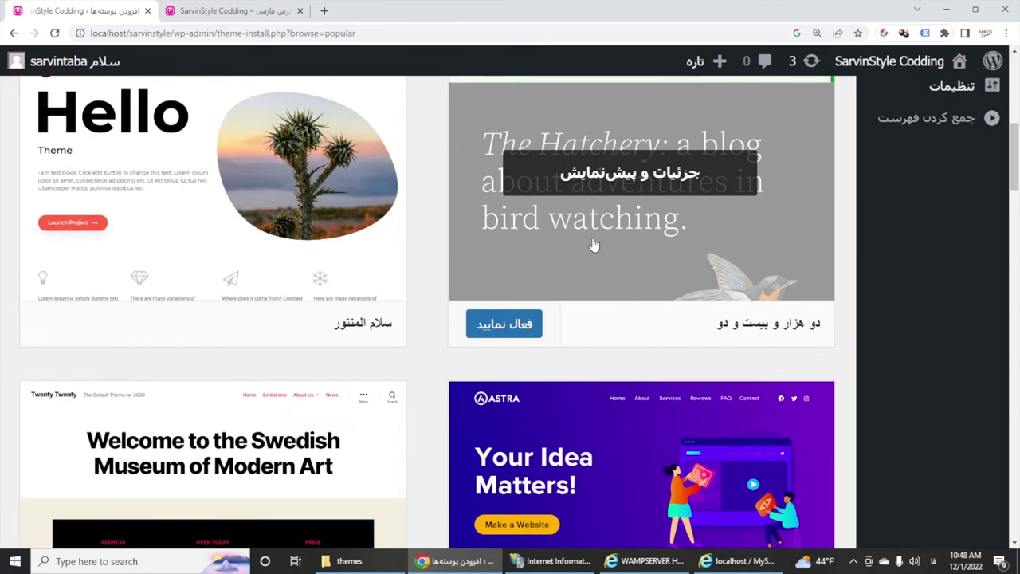
scroll(387, 239, "up", 3)
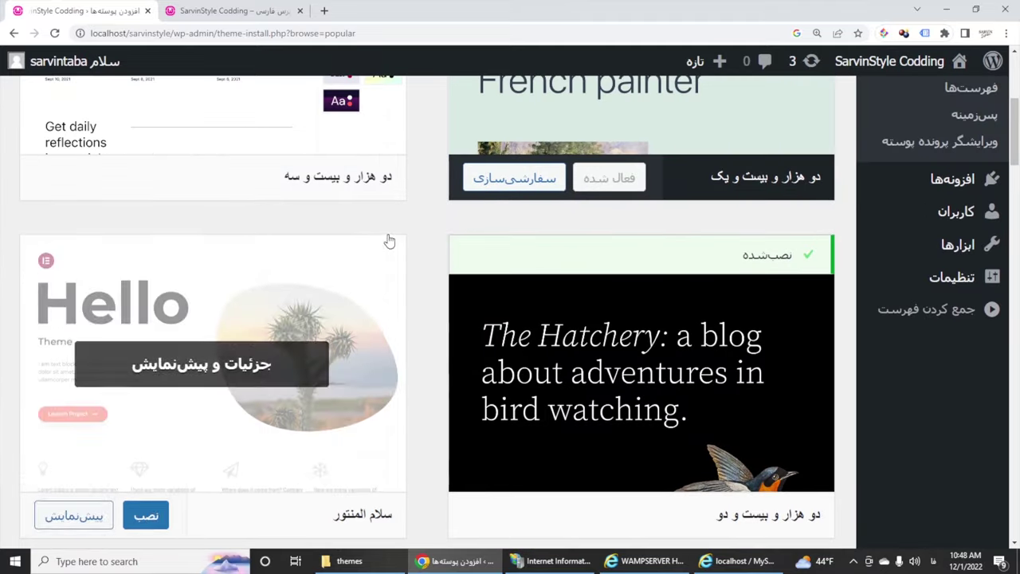
scroll(492, 219, "down", 4)
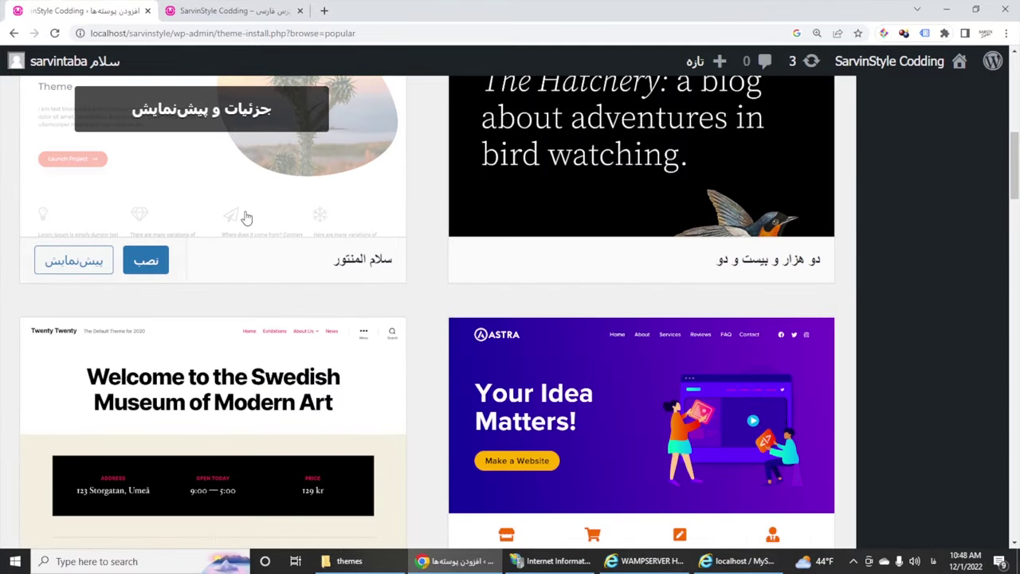
scroll(243, 218, "down", 3)
scroll(227, 217, "down", 3)
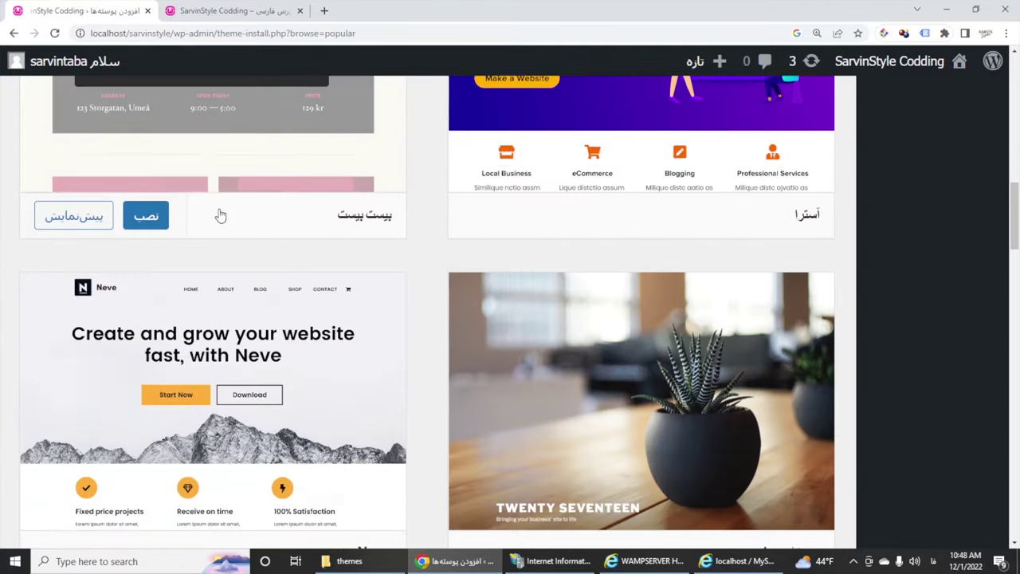
Open the feature filter on the page for adding themes and look through its subject, feature and layout options.
scroll(541, 220, "down", 6)
scroll(542, 227, "up", 12)
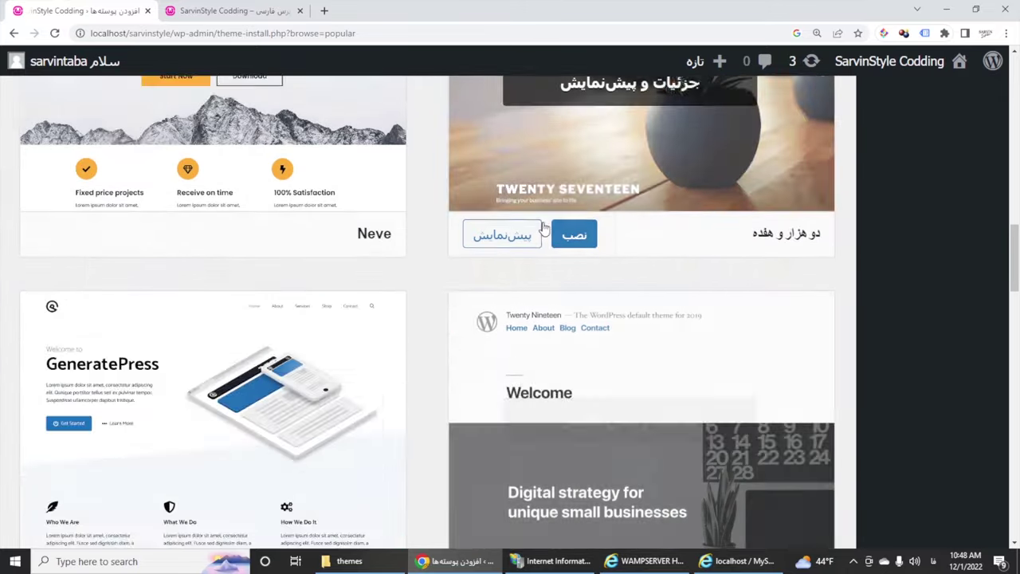
scroll(541, 229, "up", 5)
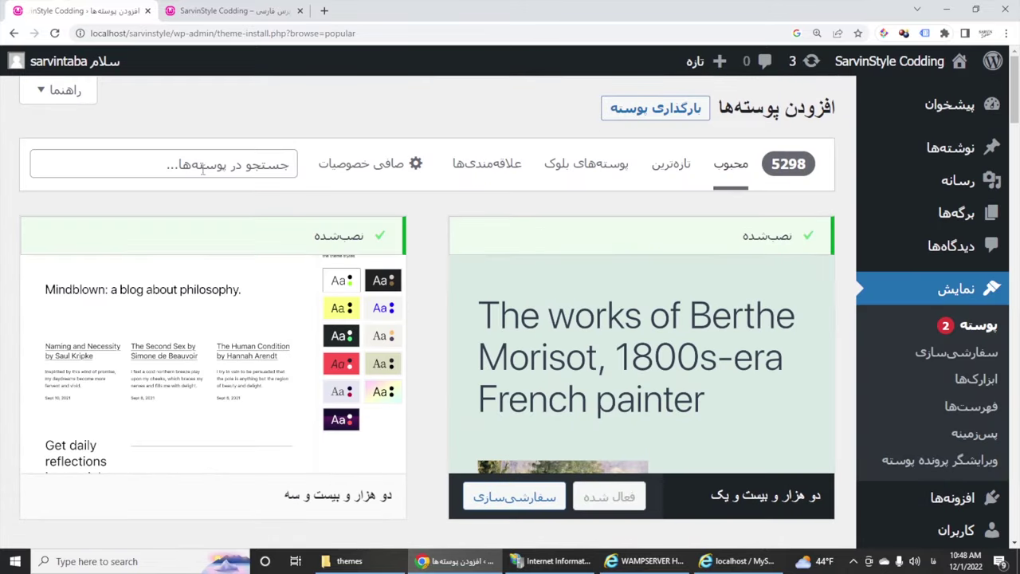
left_click(195, 159)
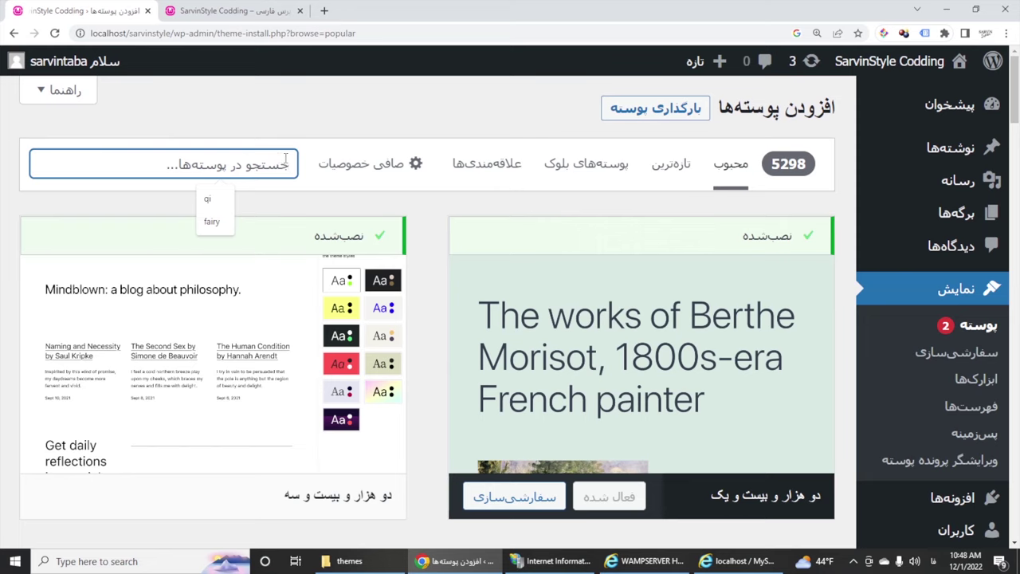
left_click(376, 168)
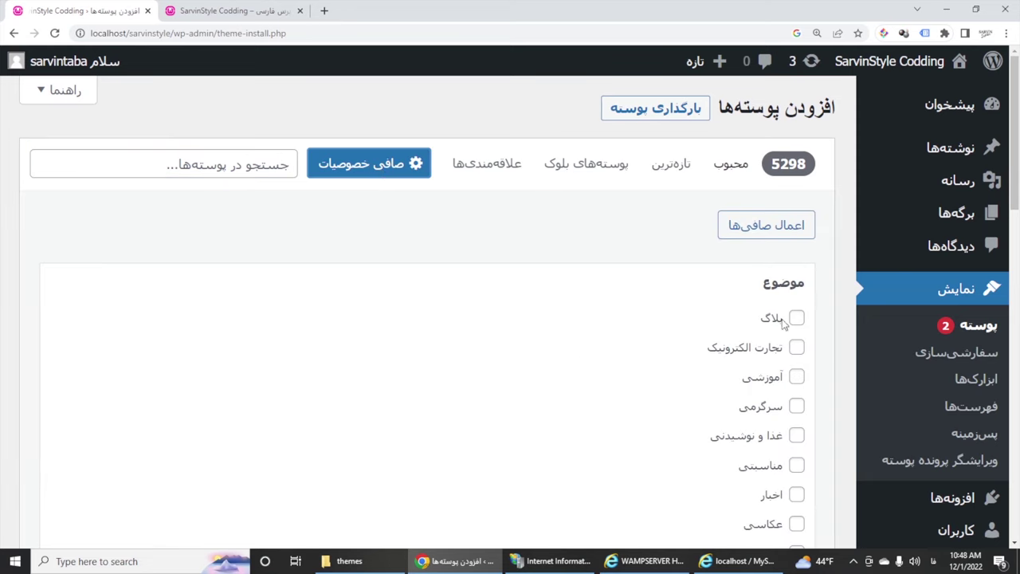
scroll(783, 322, "down", 2)
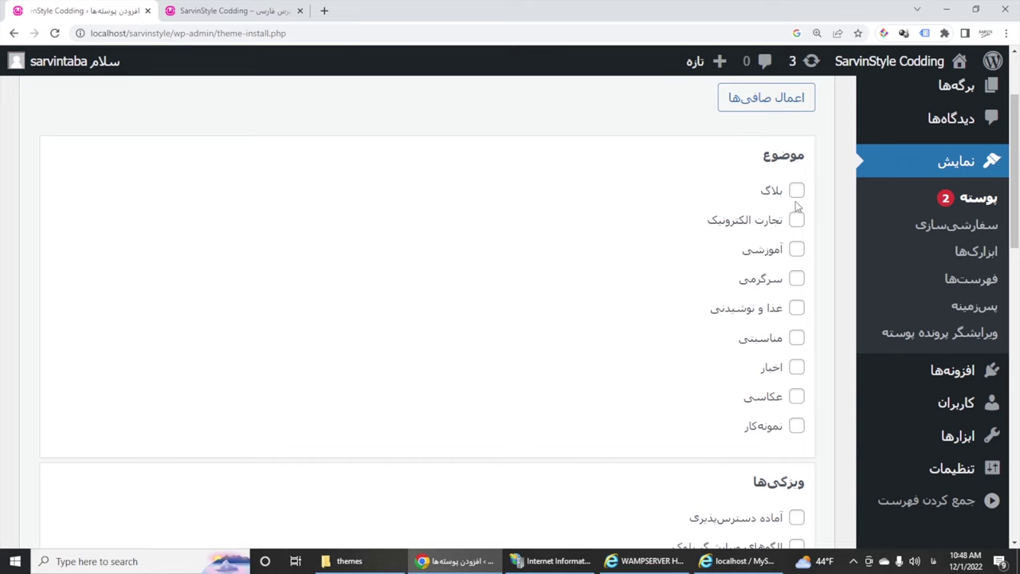
scroll(727, 381, "down", 1)
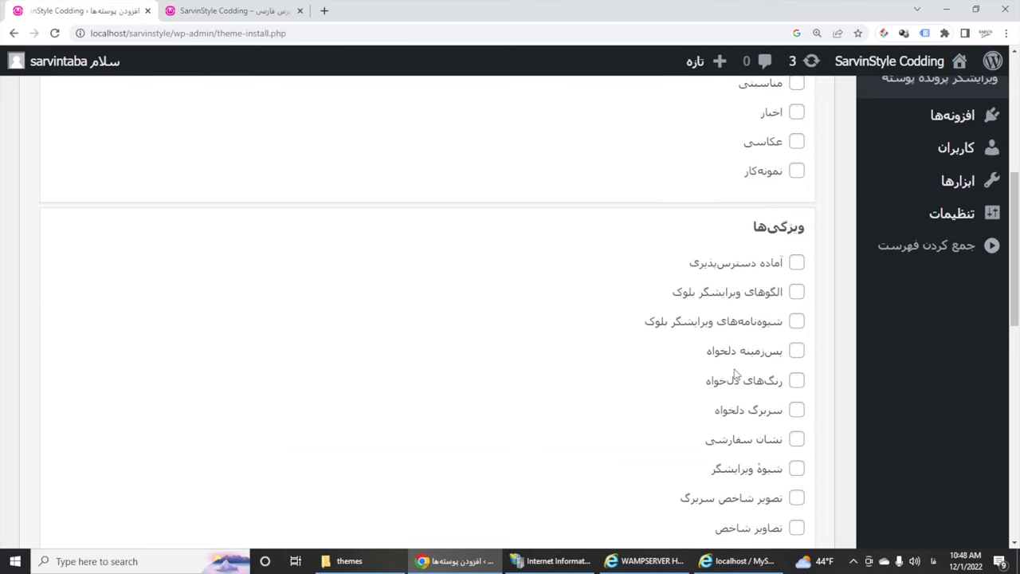
scroll(796, 364, "down", 2)
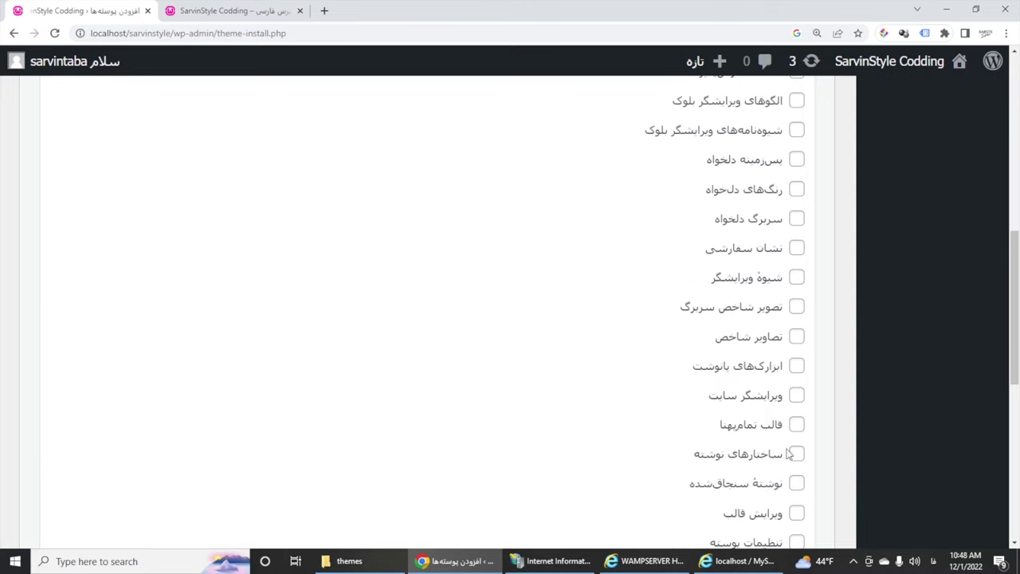
scroll(795, 470, "down", 4)
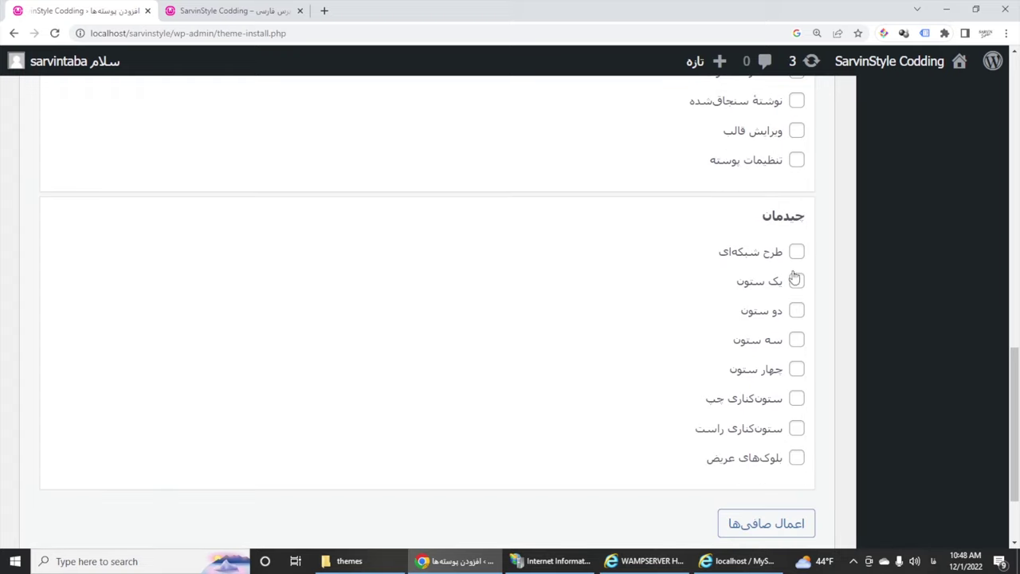
scroll(787, 402, "up", 10)
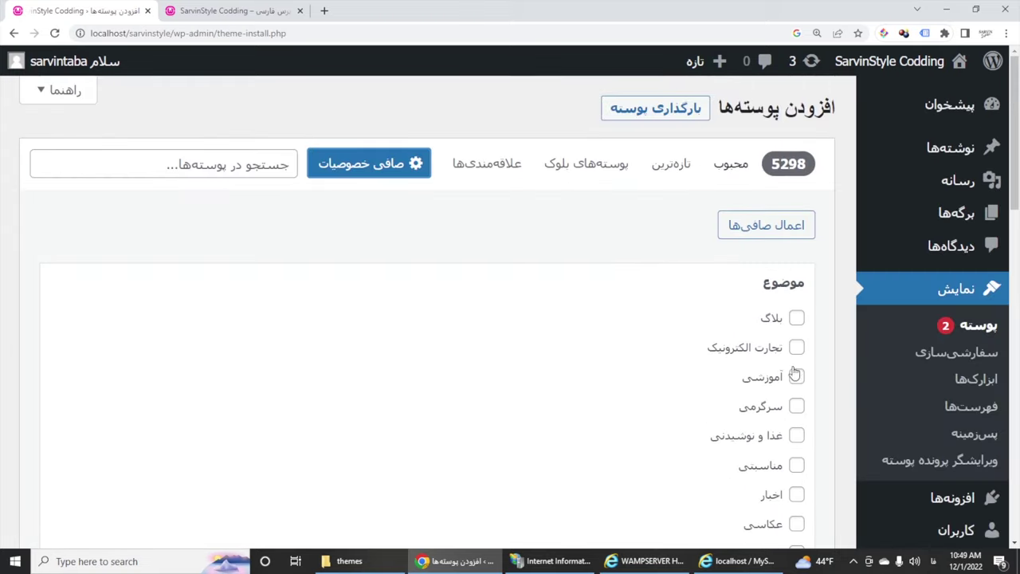
Return to the popular themes, open the details and preview of Neve, look through its demo page and close it.
left_click(732, 169)
scroll(376, 335, "down", 10)
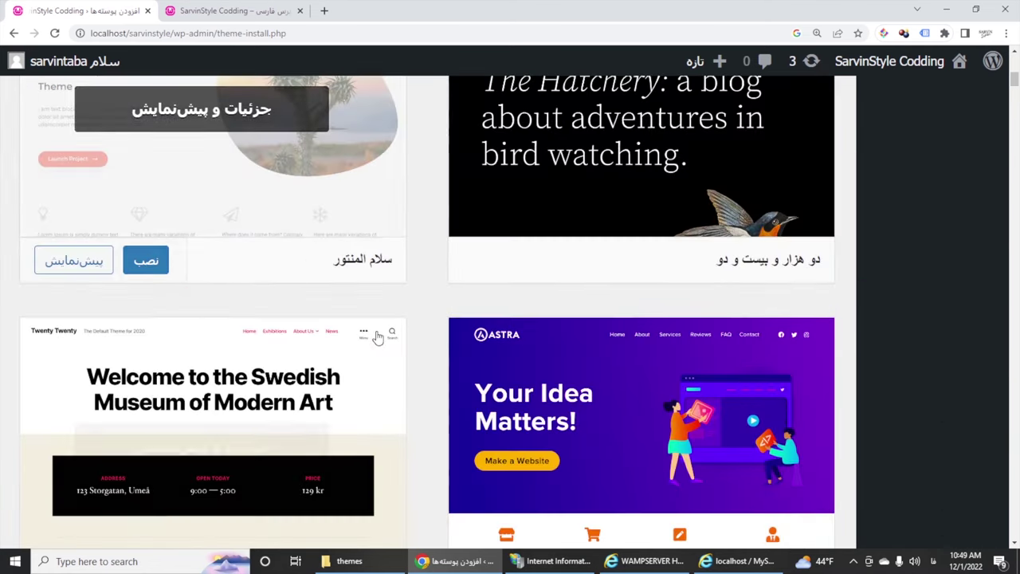
scroll(378, 333, "down", 4)
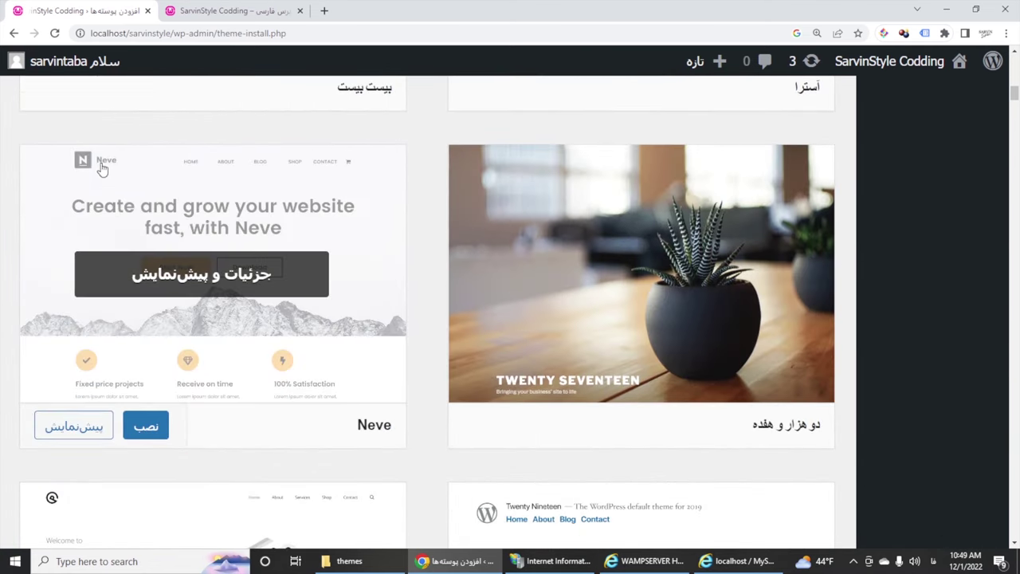
left_click(180, 283)
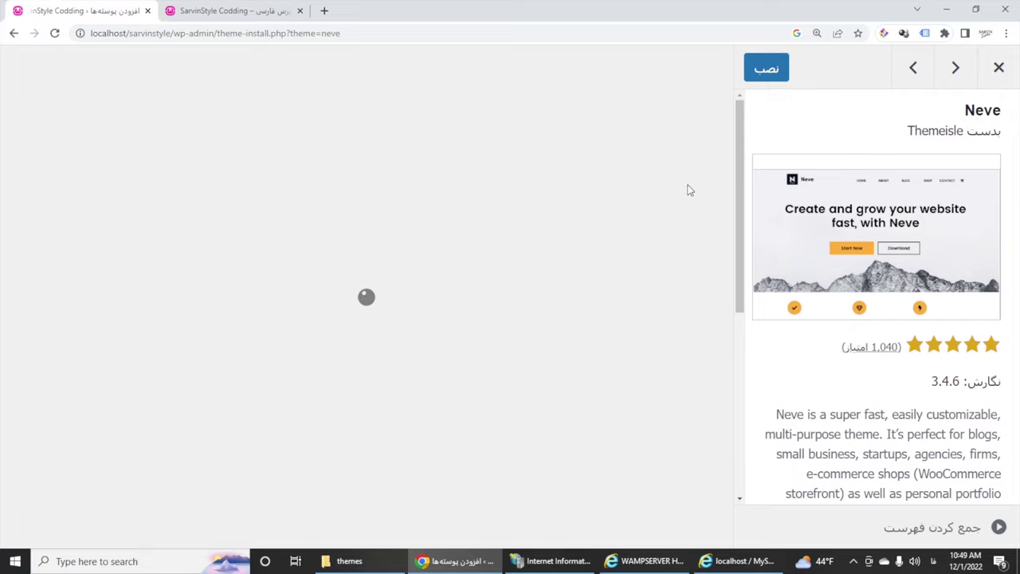
scroll(424, 290, "down", 6)
scroll(424, 289, "down", 15)
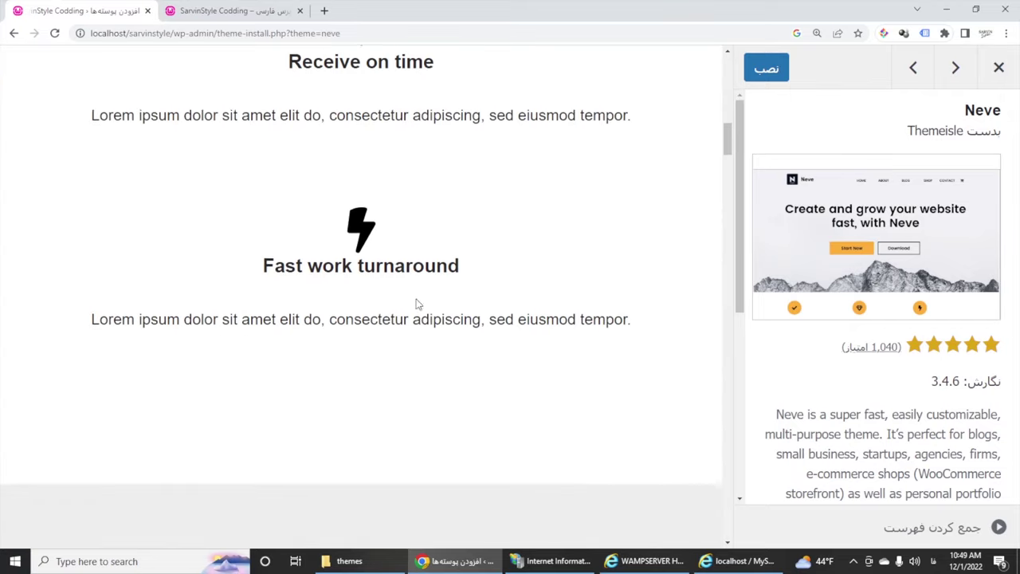
scroll(404, 313, "down", 12)
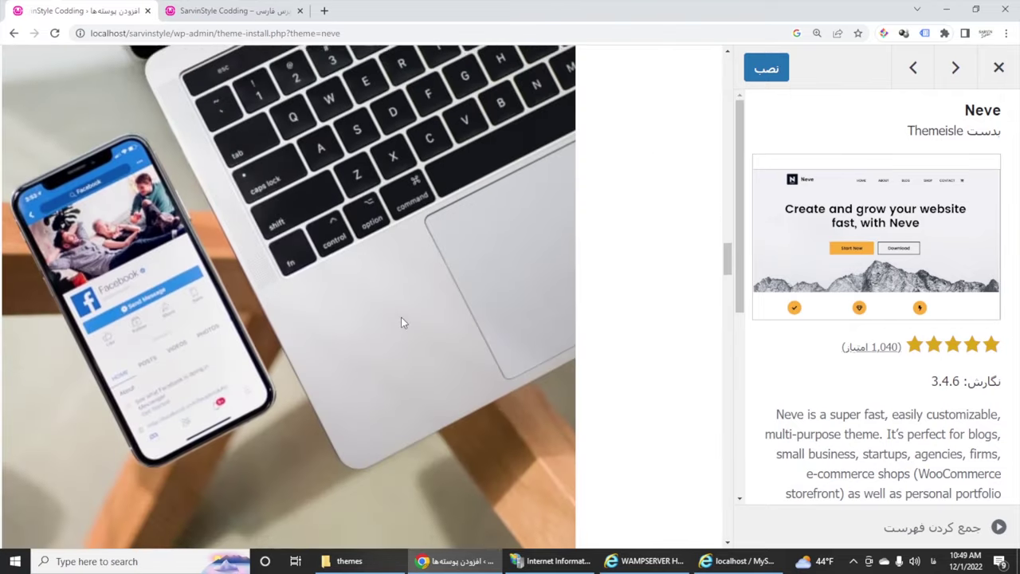
scroll(401, 323, "up", 10)
scroll(401, 323, "up", 15)
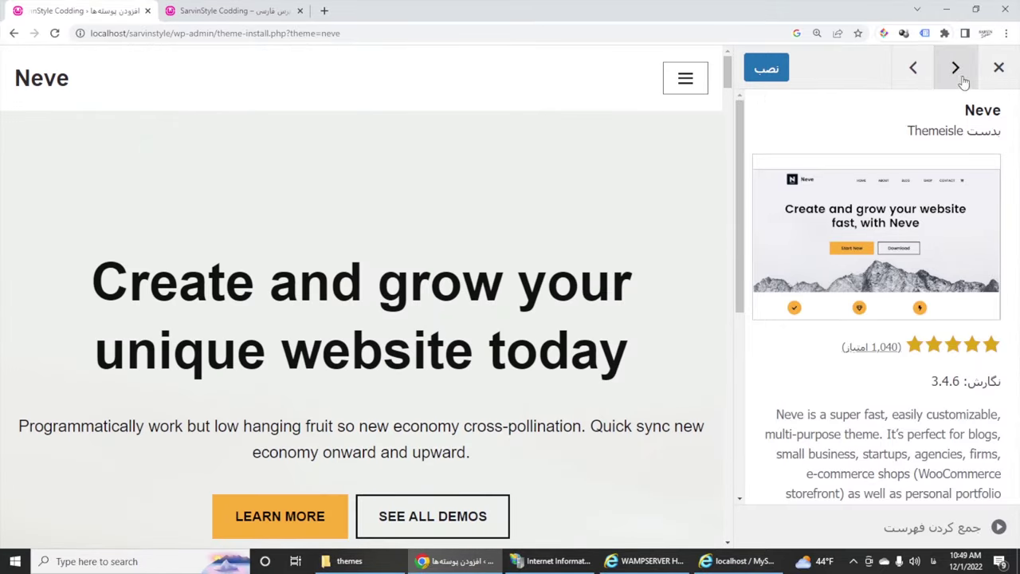
left_click(998, 67)
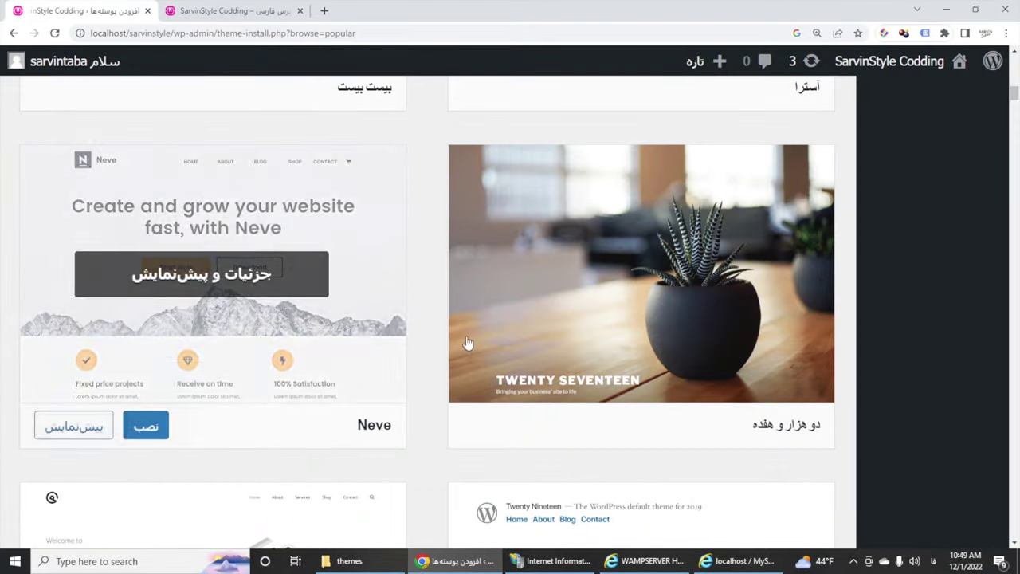
Reopen the Neve preview at a smaller page zoom, examine its About page and close the preview.
scroll(278, 470, "up", 6)
scroll(283, 475, "down", 4)
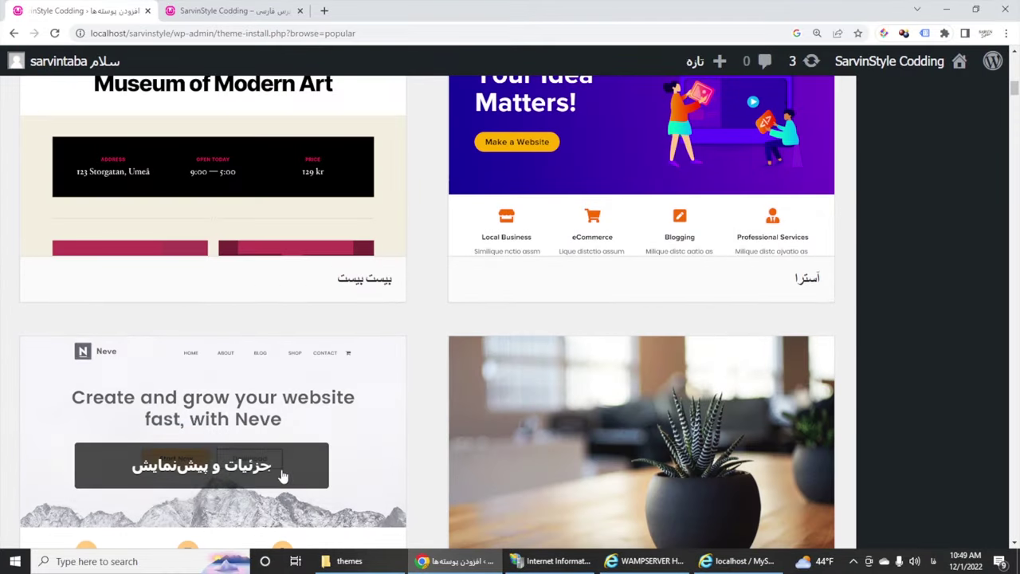
left_click(215, 467)
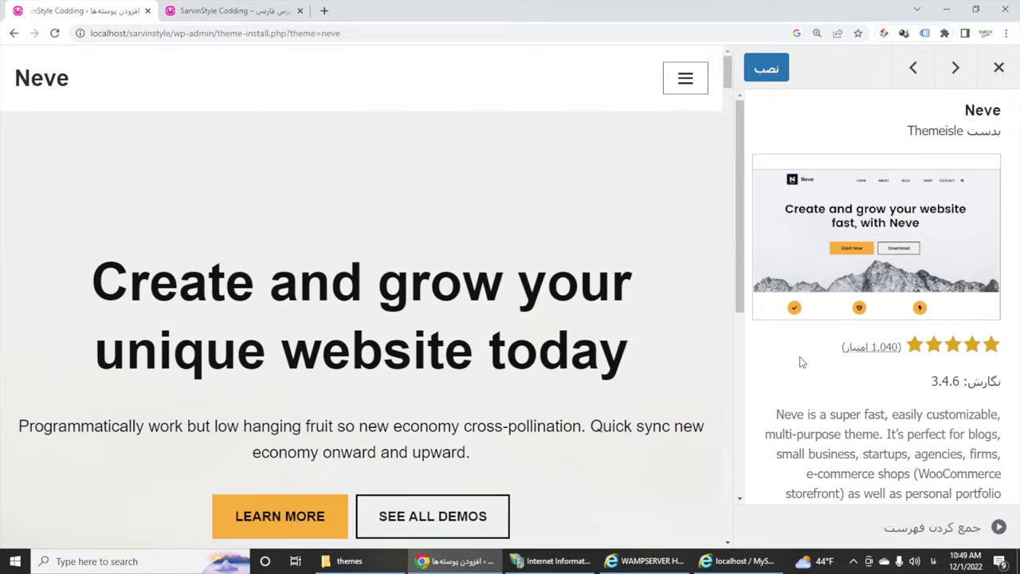
key("ctrl+plus")
key("ctrl+plus")
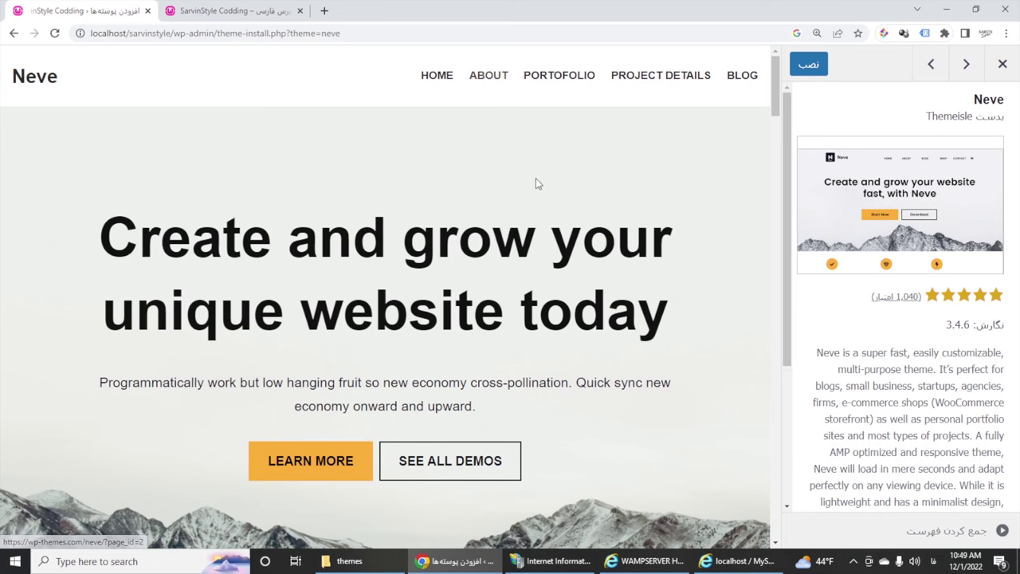
left_click(488, 79)
scroll(430, 334, "down", 10)
scroll(428, 345, "down", 8)
scroll(426, 350, "up", 9)
scroll(342, 342, "up", 6)
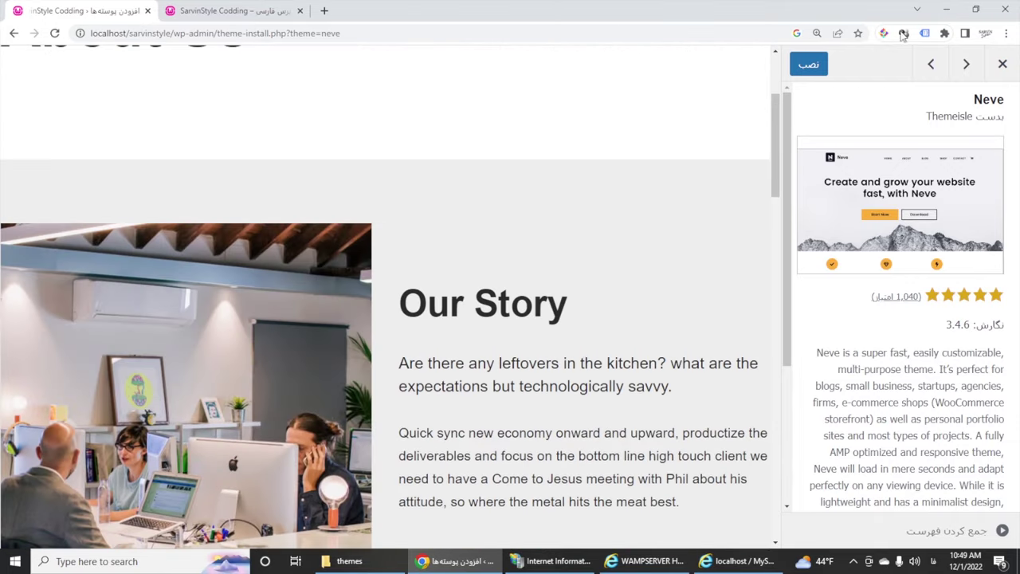
left_click(1000, 64)
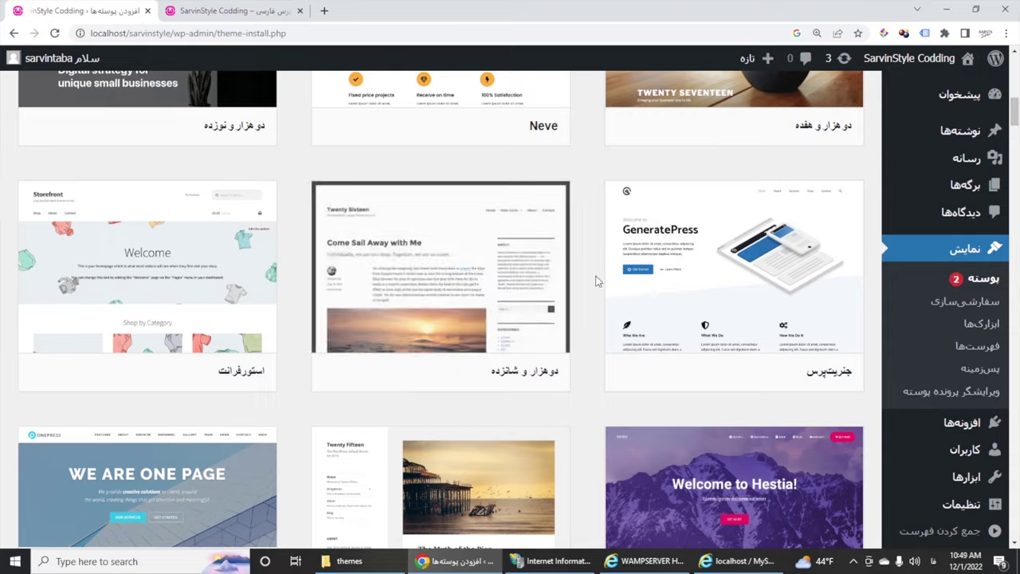
Install and activate the Neve theme, checking the themes folder in File Explorer for its folder before activating.
scroll(517, 279, "up", 4)
scroll(446, 199, "down", 2)
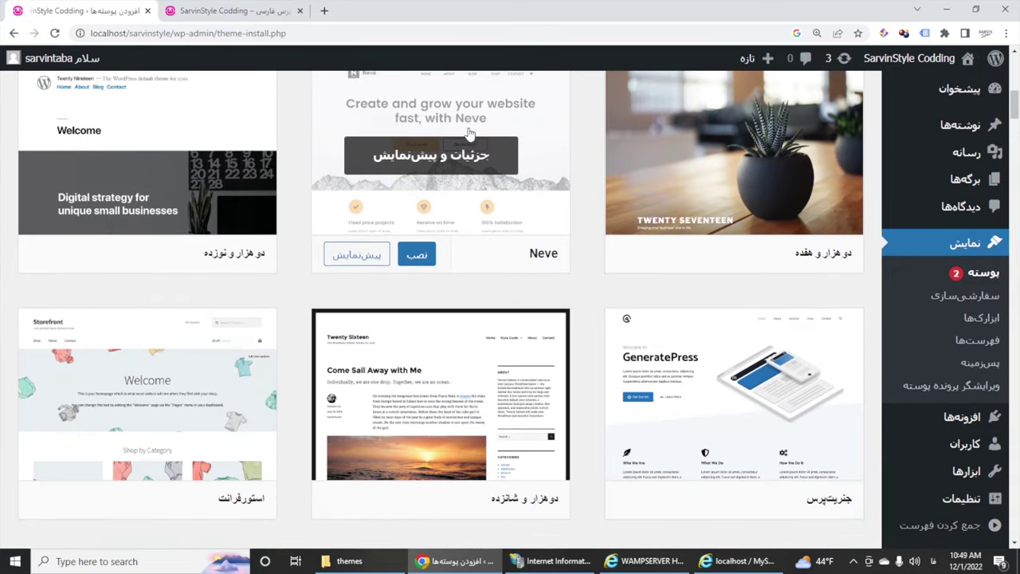
left_click(417, 255)
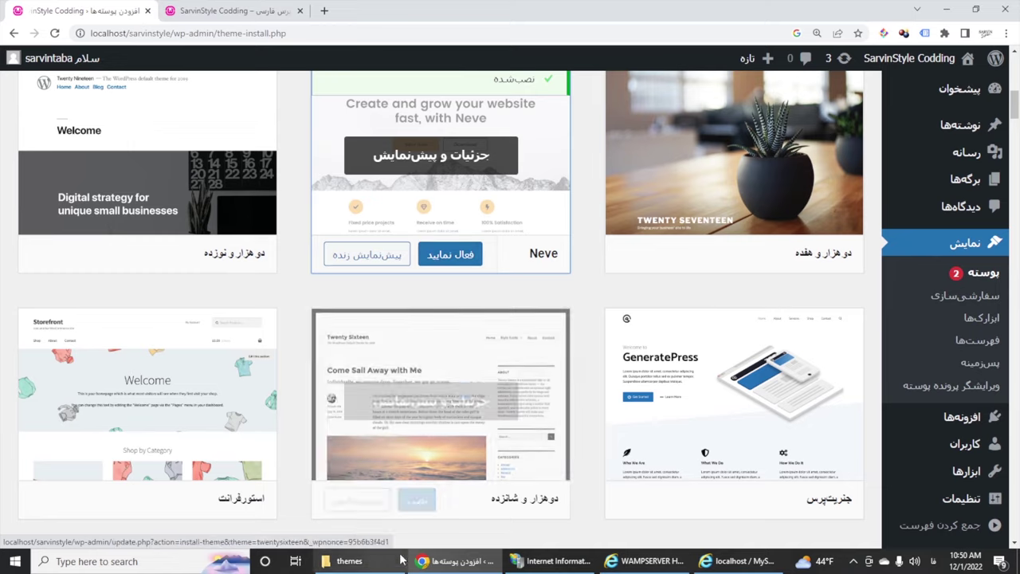
left_click(342, 561)
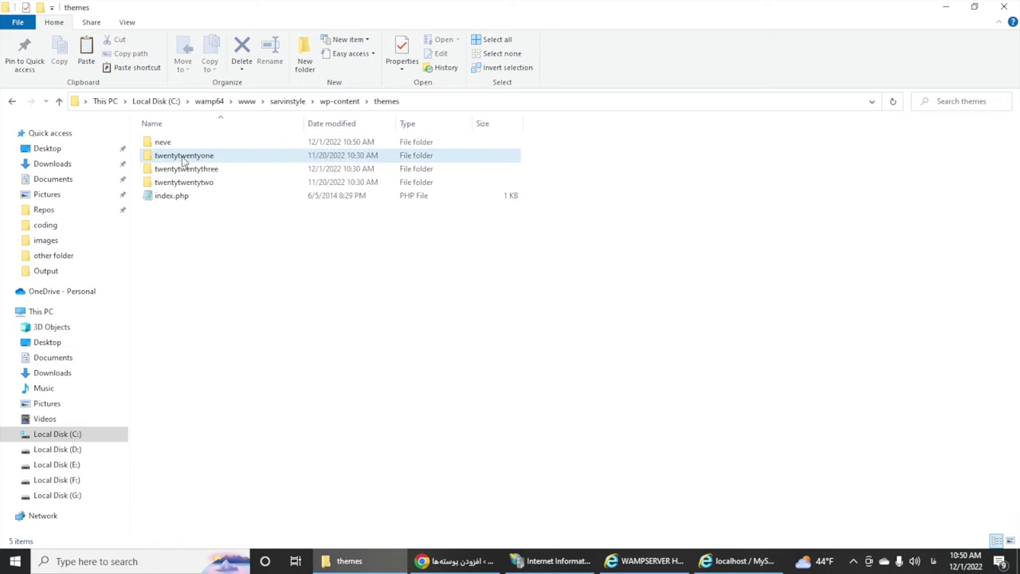
left_click(450, 560)
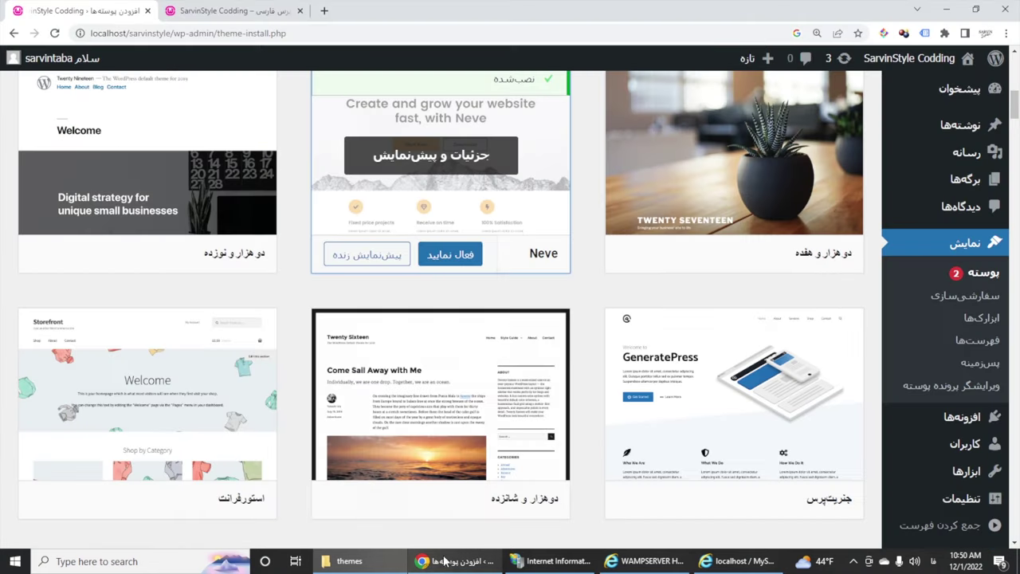
left_click(451, 255)
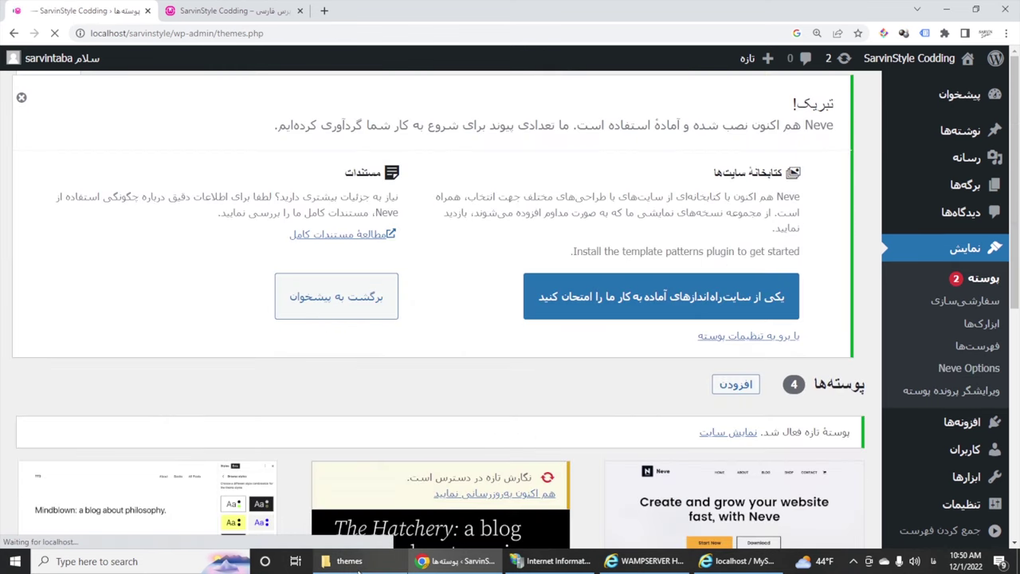
Delete the twentytwentyone, twentytwentythree and twentytwentytwo folders from the themes folder in File Explorer.
mouse_move(366, 560)
left_click(384, 482)
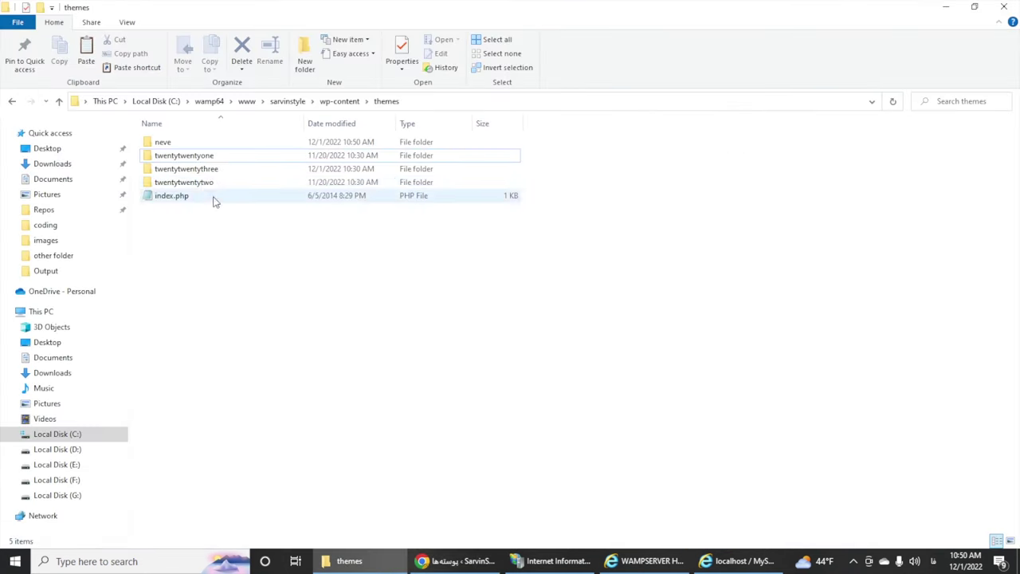
left_click(210, 182)
left_click(184, 155, "shift")
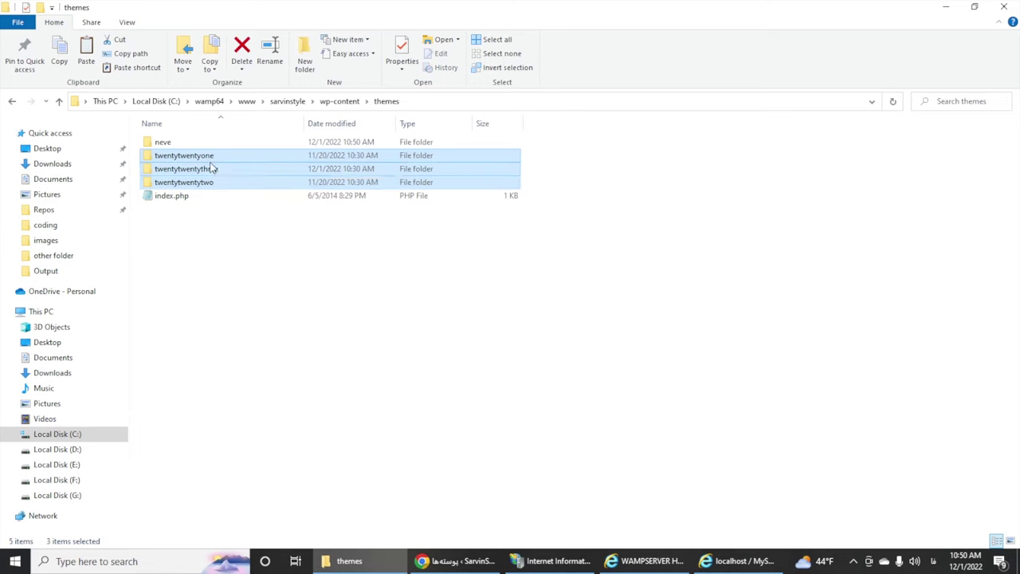
key("Delete")
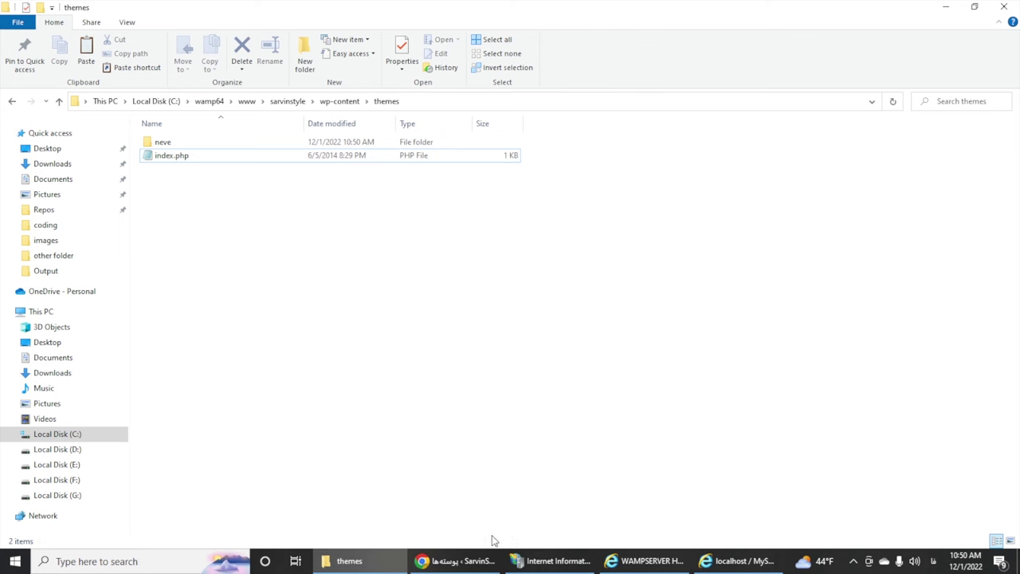
Switch back to Chrome and reload the site's home page to examine how it looks with the Neve theme.
left_click(456, 561)
scroll(706, 238, "down", 2)
left_click(231, 10)
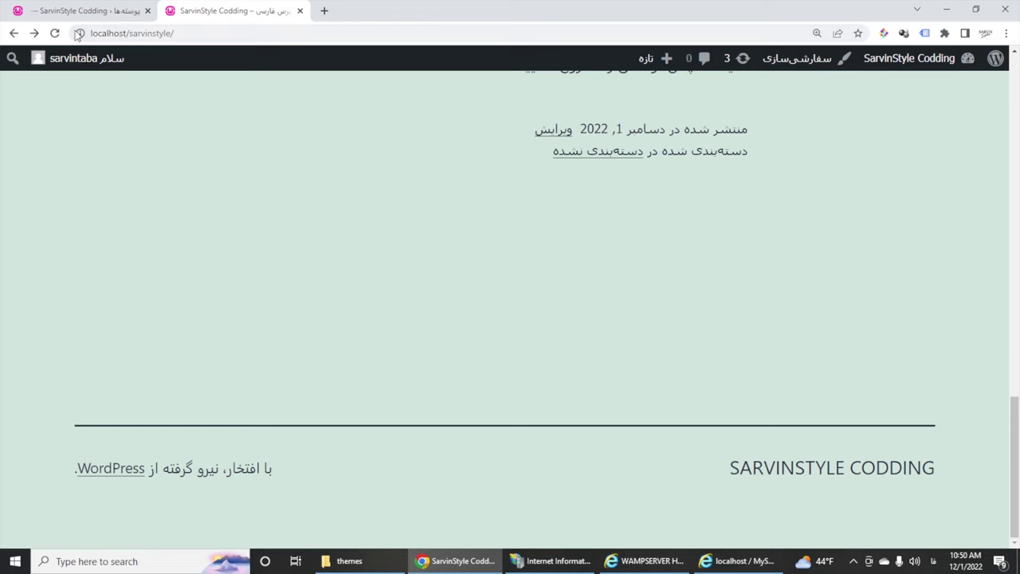
left_click(54, 33)
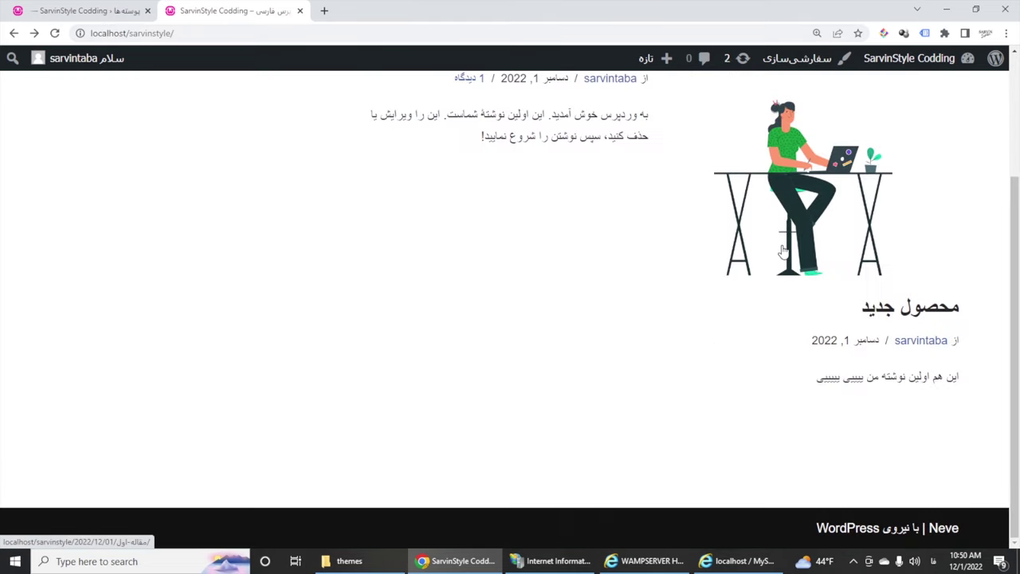
scroll(781, 251, "up", 2)
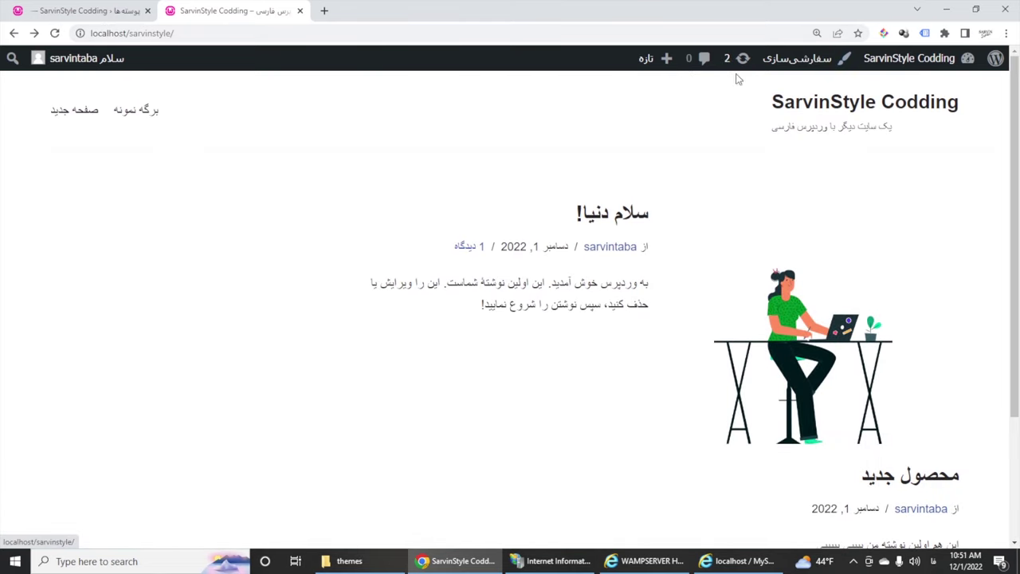
Install and activate the Cloud Templates & Patterns Collection plugin from Neve's Starter Sites page and browse the available starter sites.
left_click(62, 14)
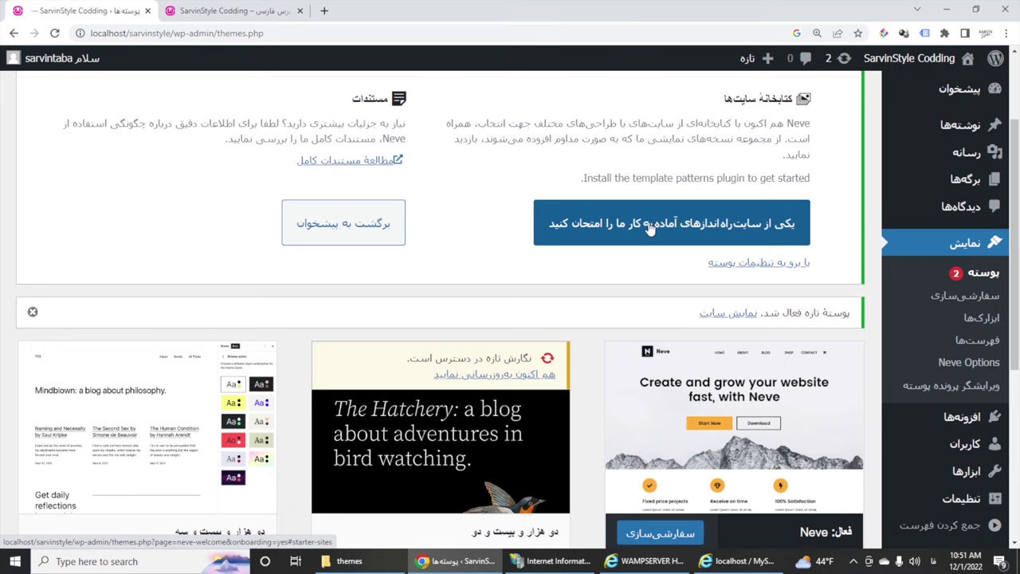
left_click(617, 231)
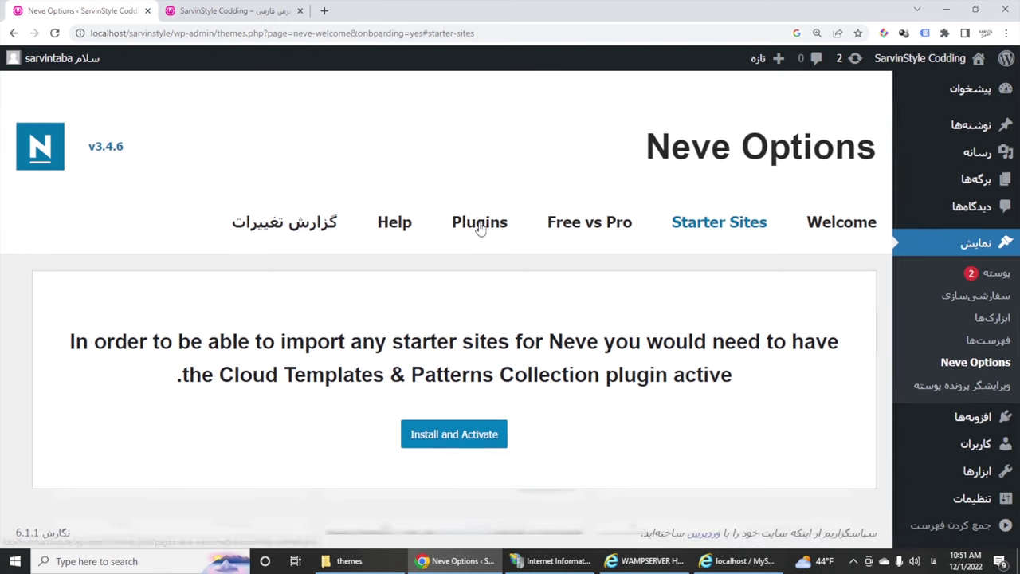
left_click(466, 436)
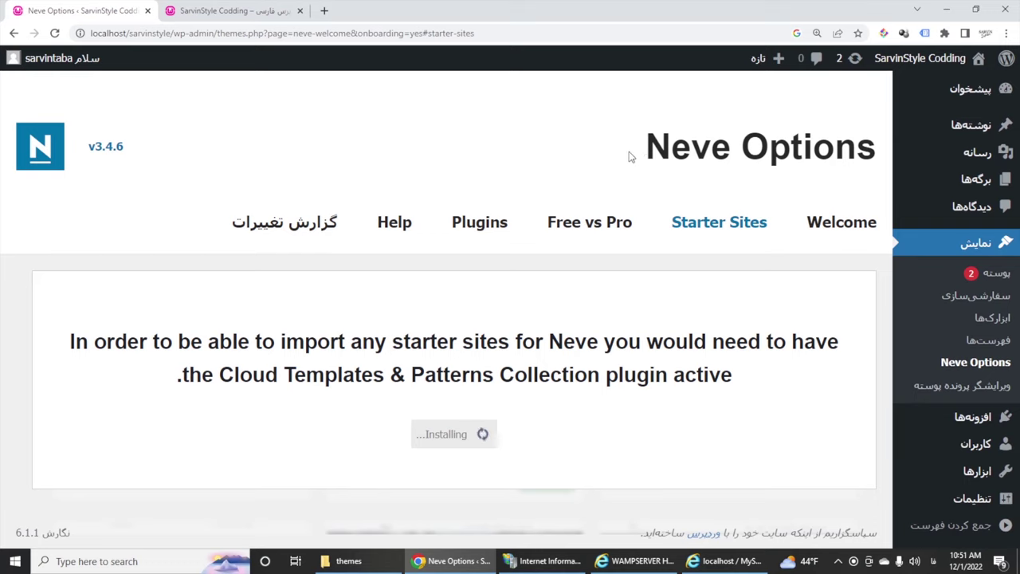
scroll(741, 275, "up", 2)
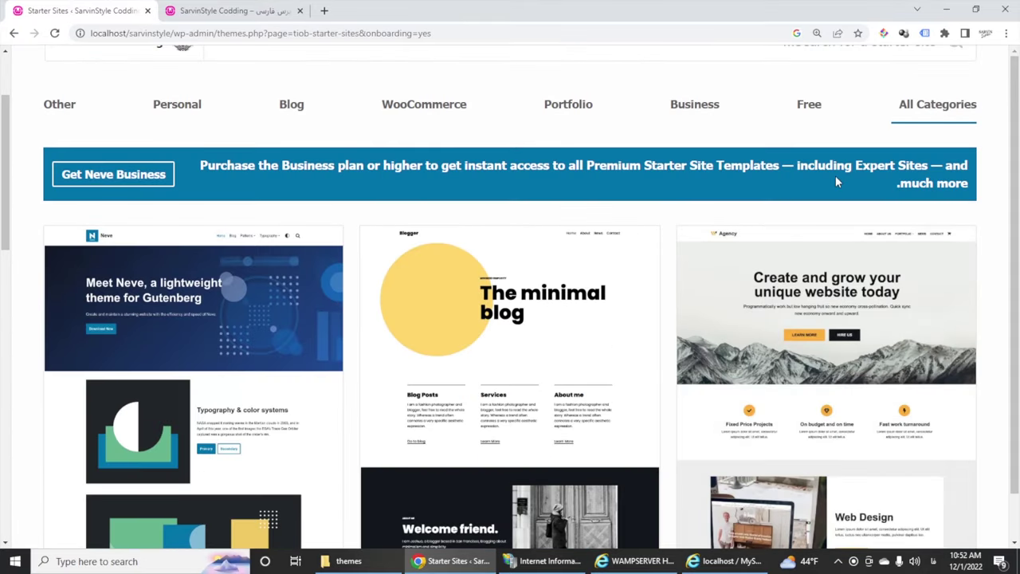
scroll(462, 310, "down", 3)
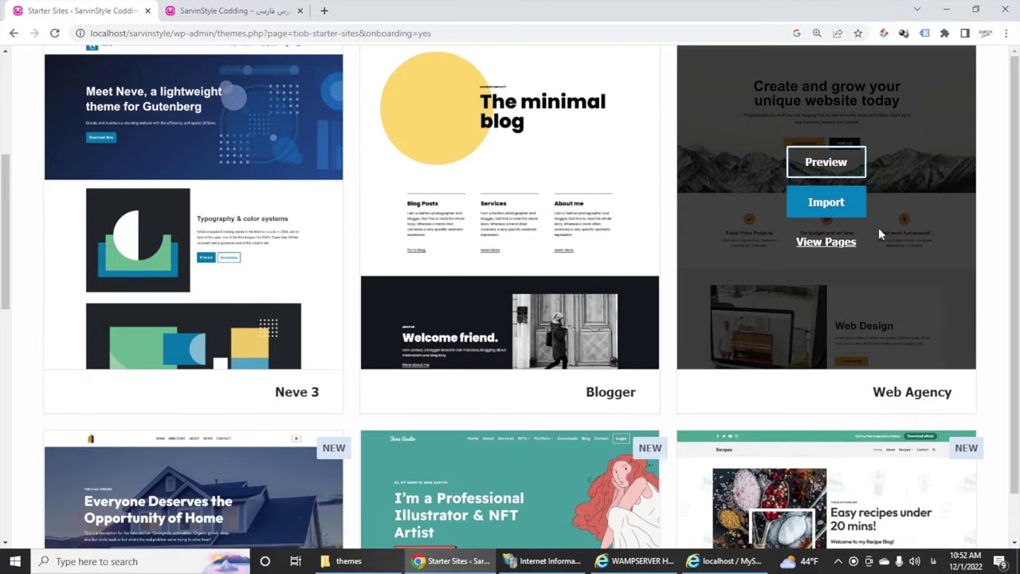
Look through the Neve starter site templates, comparing the free and premium designs.
scroll(685, 232, "up", 1)
scroll(683, 232, "down", 4)
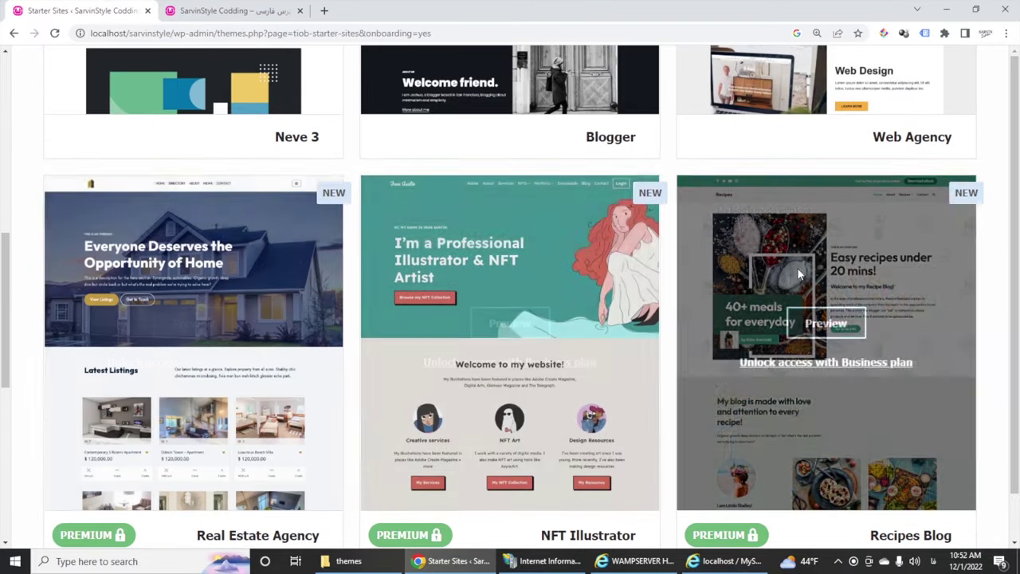
scroll(799, 275, "down", 3)
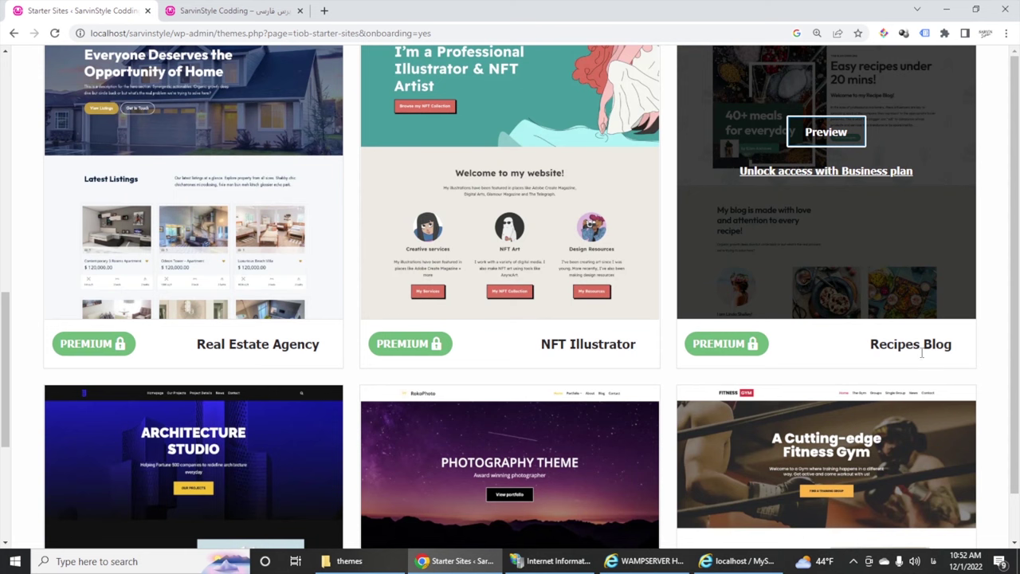
scroll(739, 397, "down", 5)
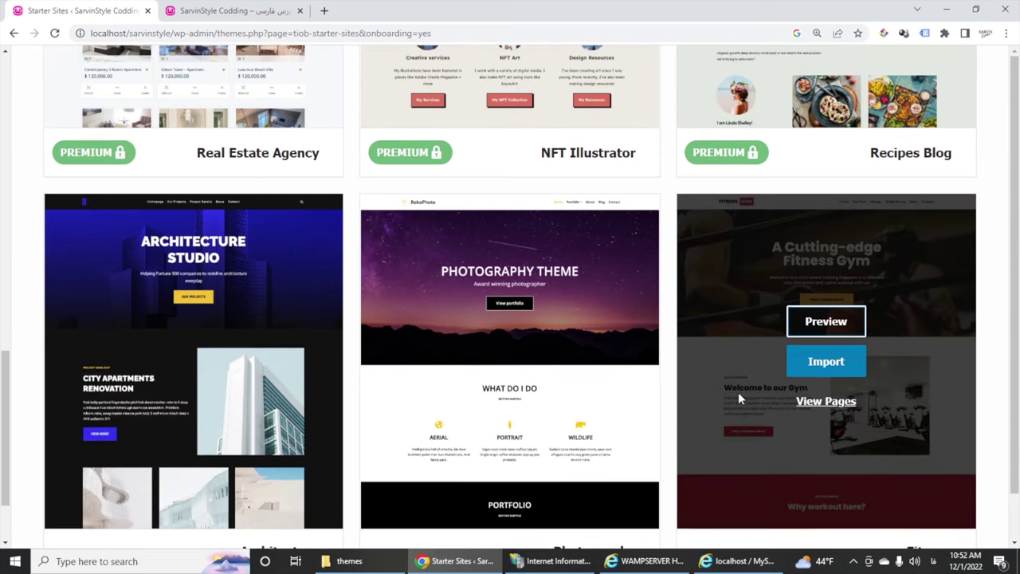
scroll(734, 392, "up", 5)
scroll(734, 393, "up", 8)
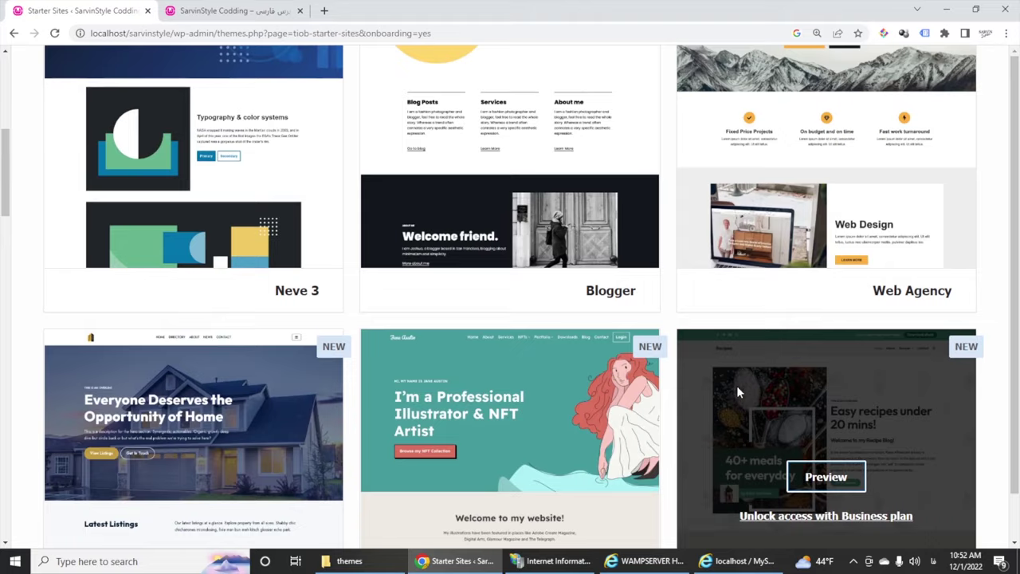
scroll(756, 366, "down", 6)
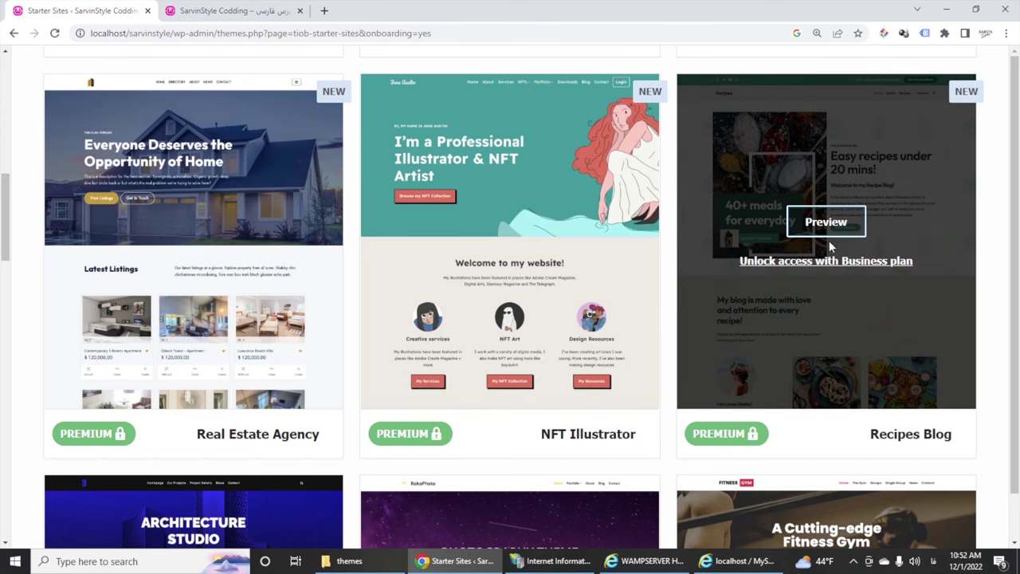
scroll(617, 271, "down", 4)
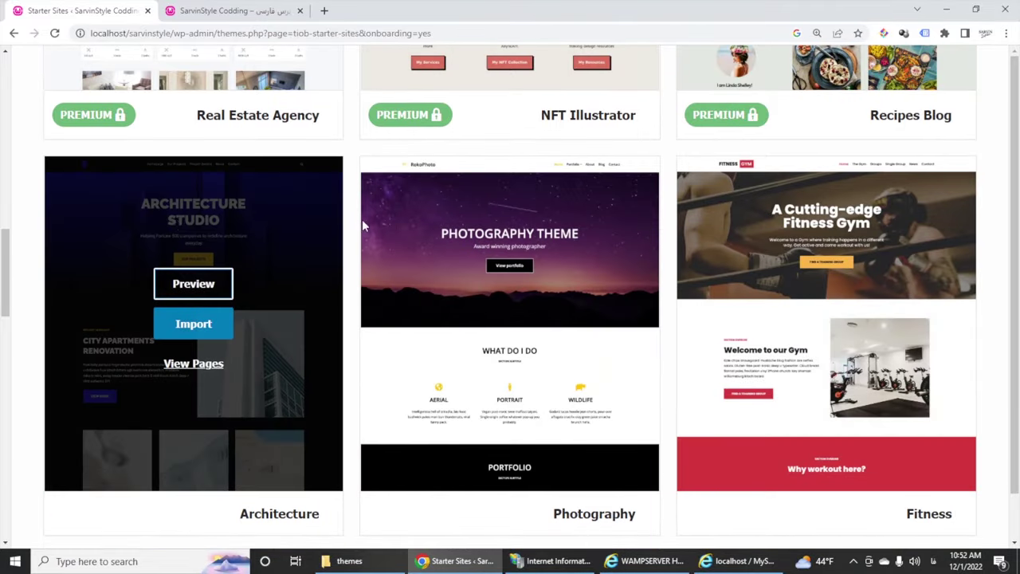
scroll(641, 255, "down", 6)
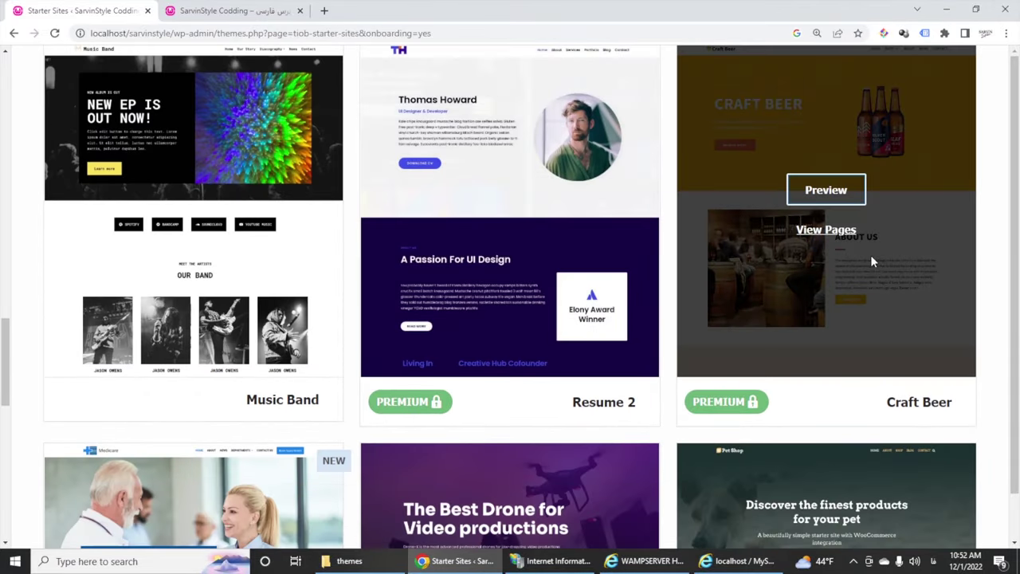
scroll(870, 256, "down", 4)
scroll(924, 255, "down", 4)
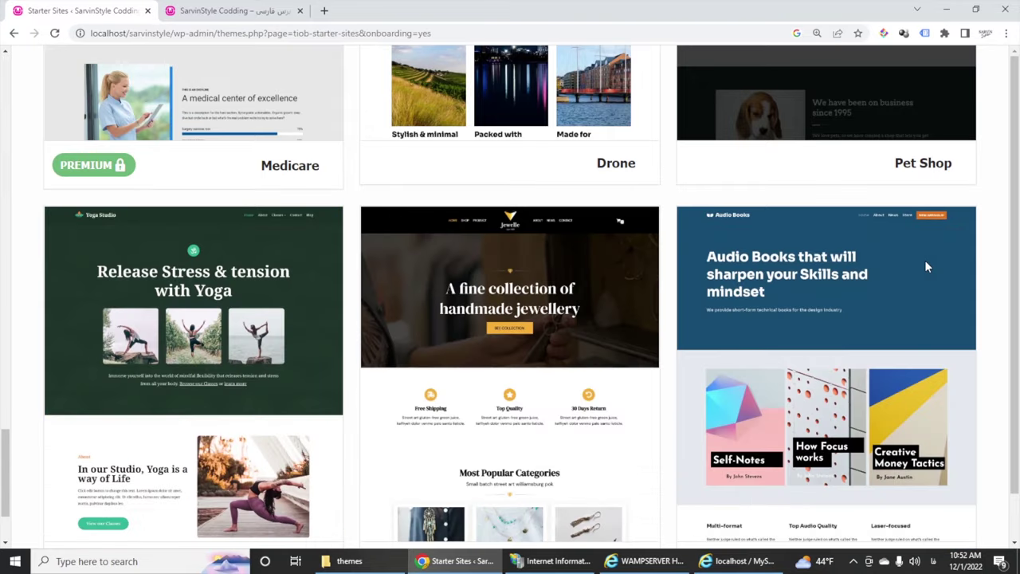
scroll(924, 260, "down", 6)
scroll(922, 257, "up", 3)
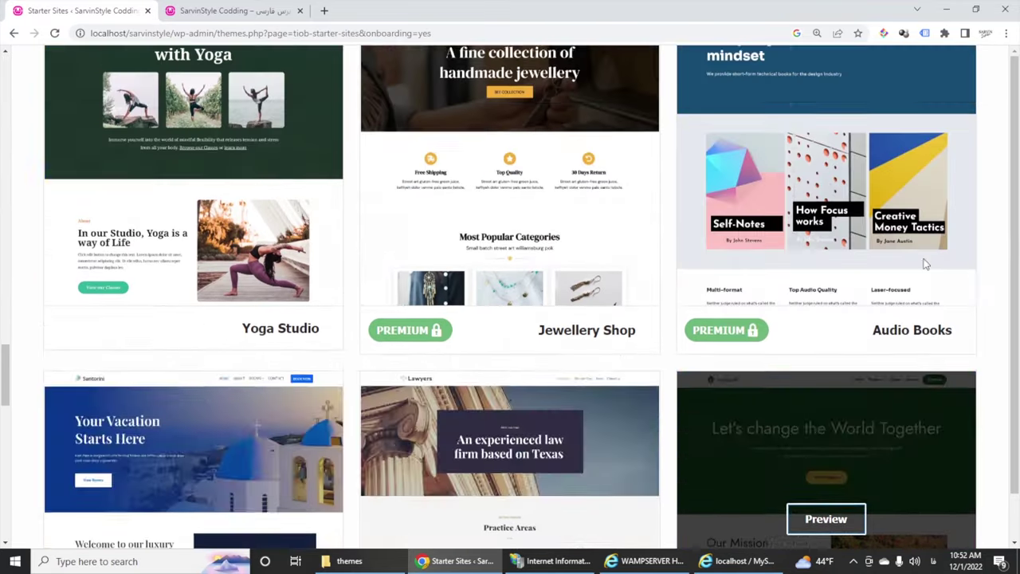
scroll(924, 264, "up", 20)
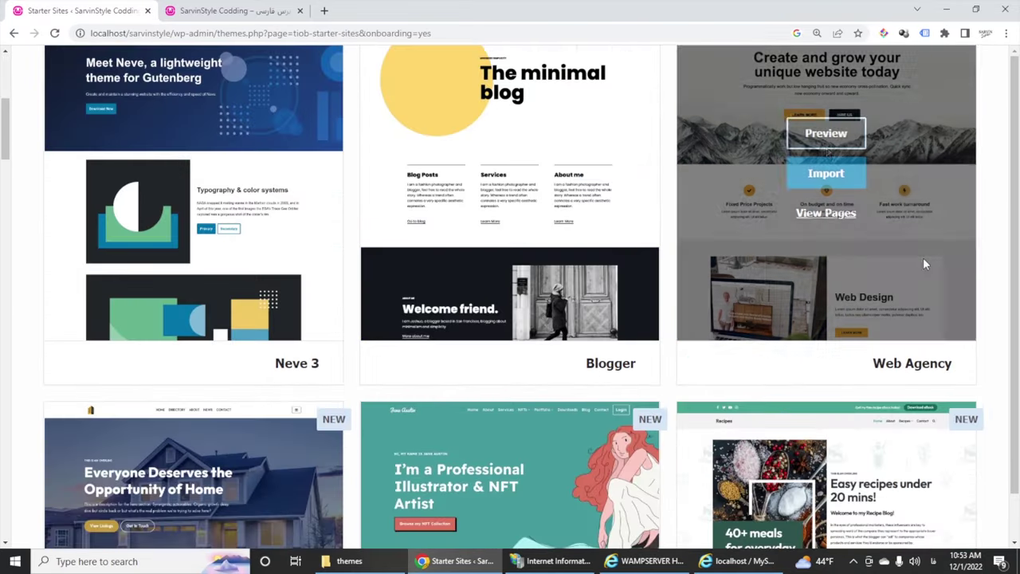
Import the Web Agency starter site as a complete site, including content, customizer options, widgets, performance features and plugins.
scroll(923, 258, "up", 1)
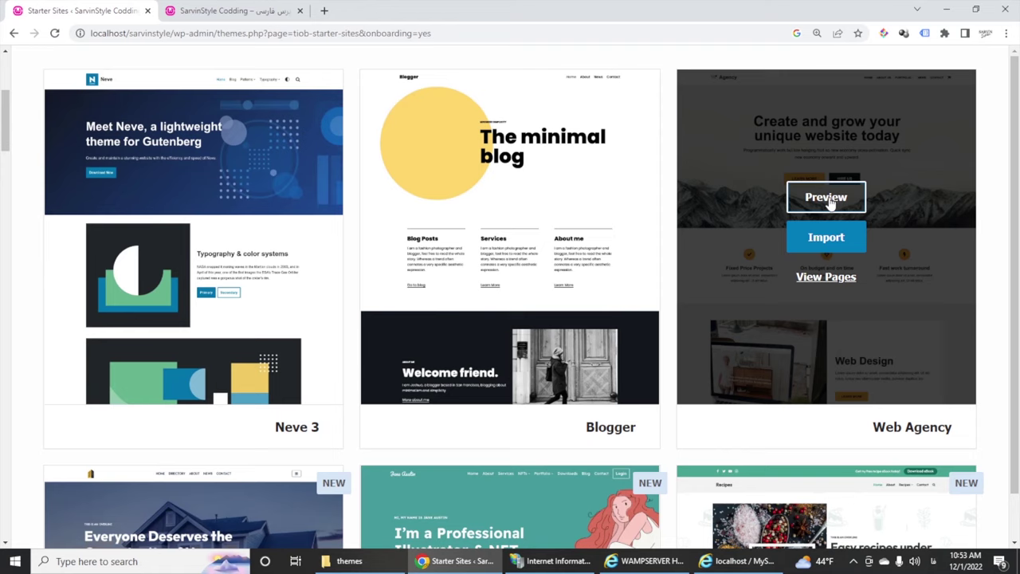
left_click(831, 244)
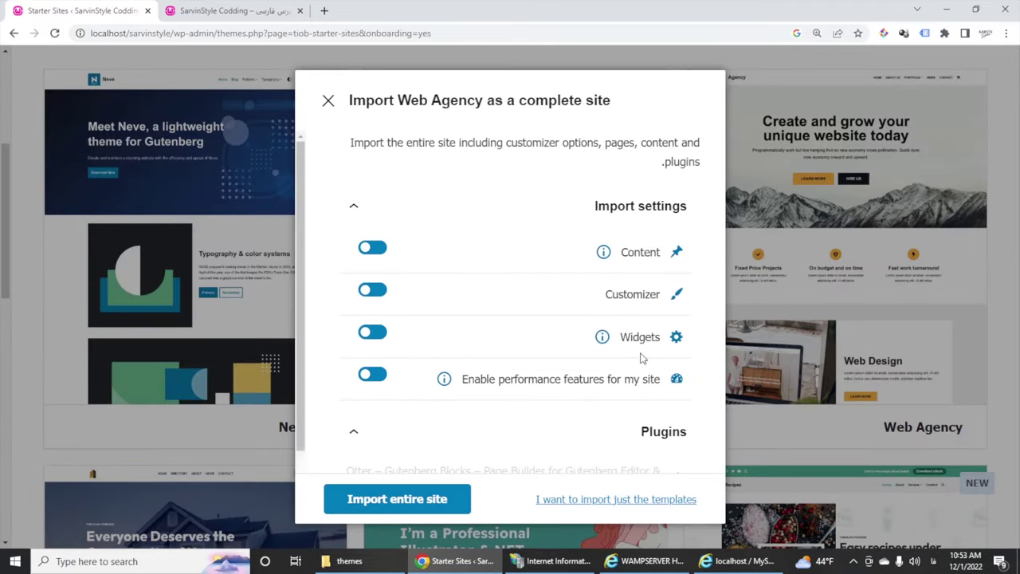
left_click(420, 499)
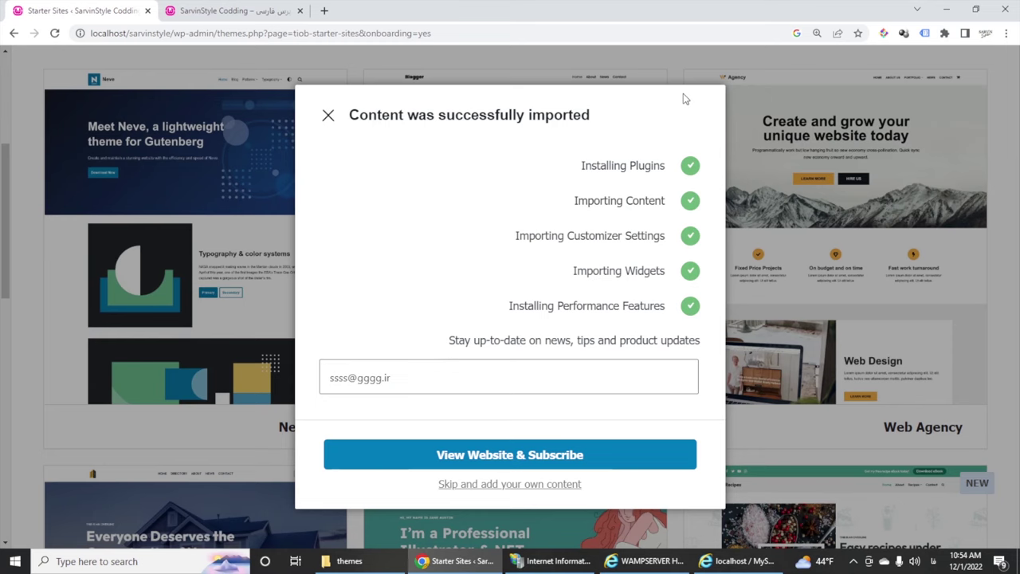
Subscribe with the prefilled e-mail, open the imported website, and look over its homepage sections.
left_click(557, 459)
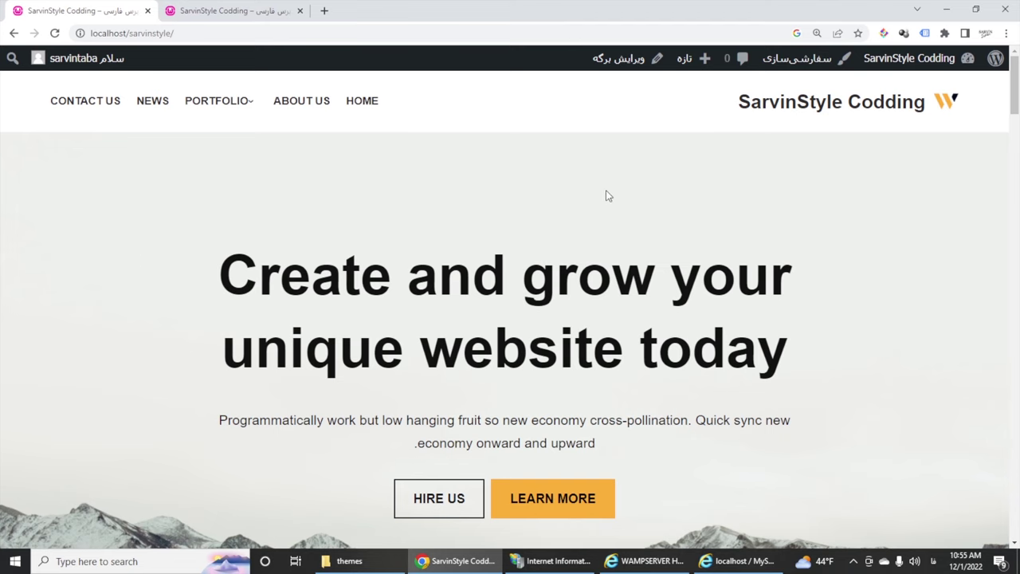
scroll(596, 198, "down", 12)
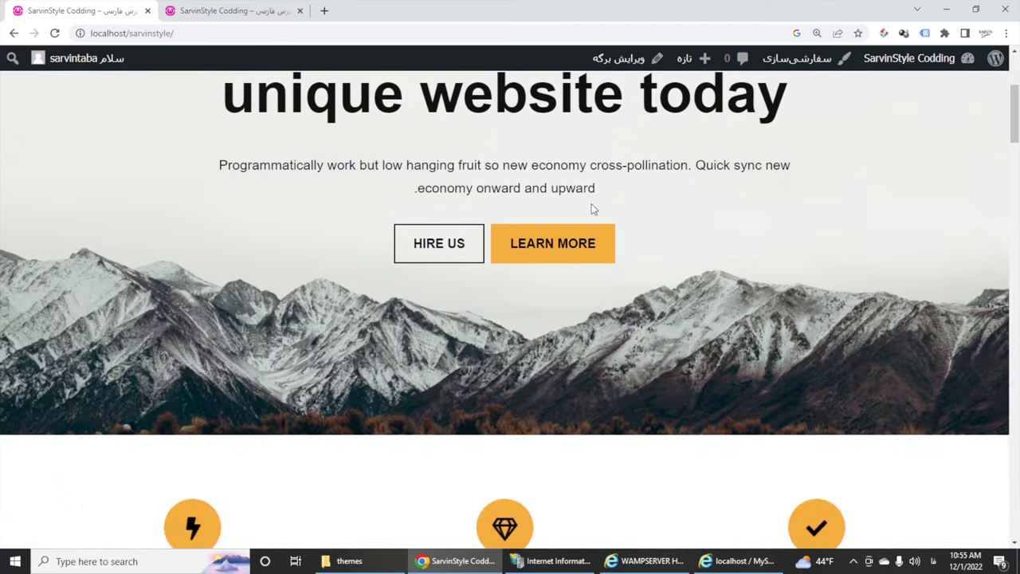
scroll(592, 211, "down", 4)
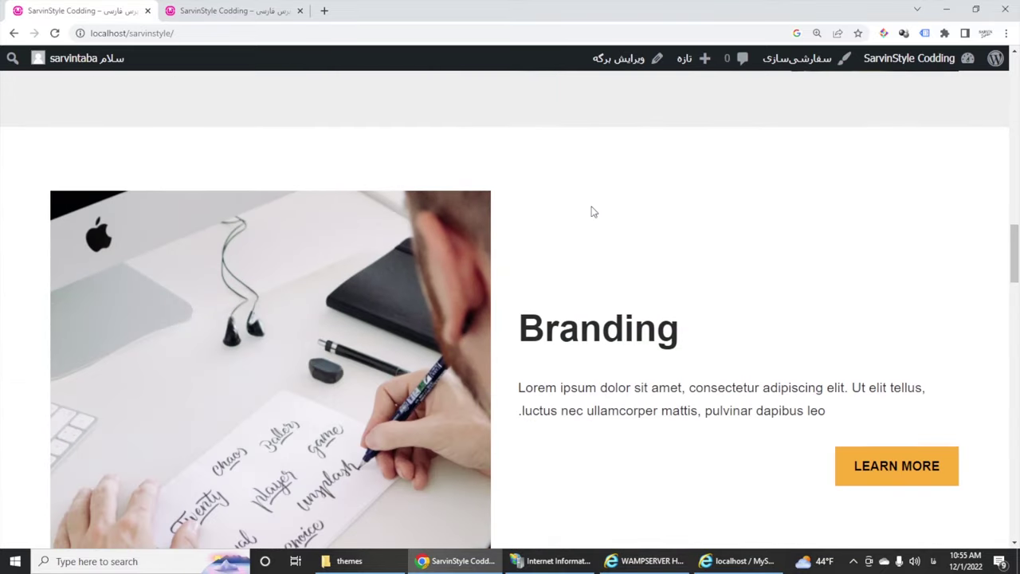
scroll(592, 211, "down", 9)
scroll(591, 211, "up", 16)
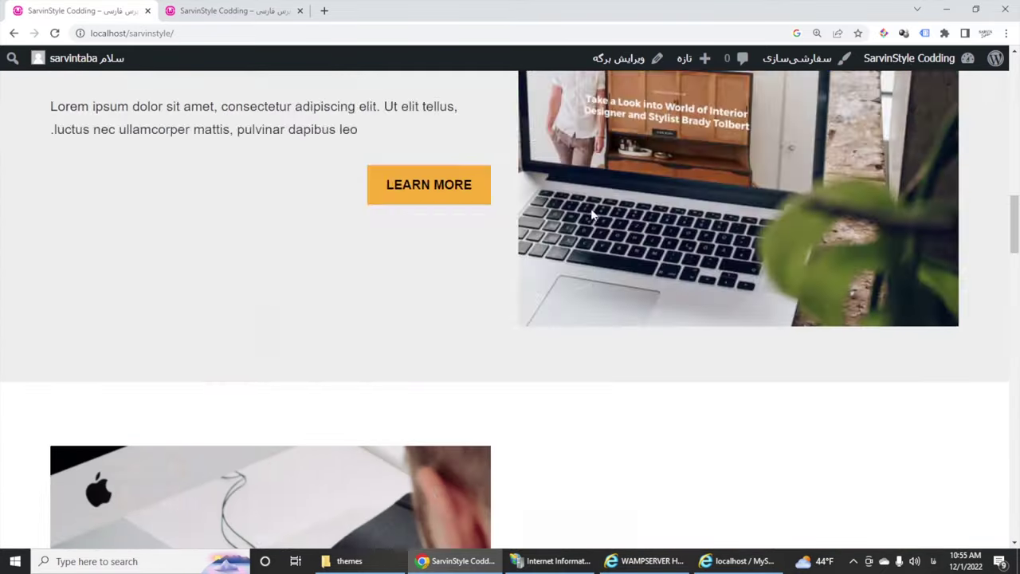
scroll(592, 213, "up", 6)
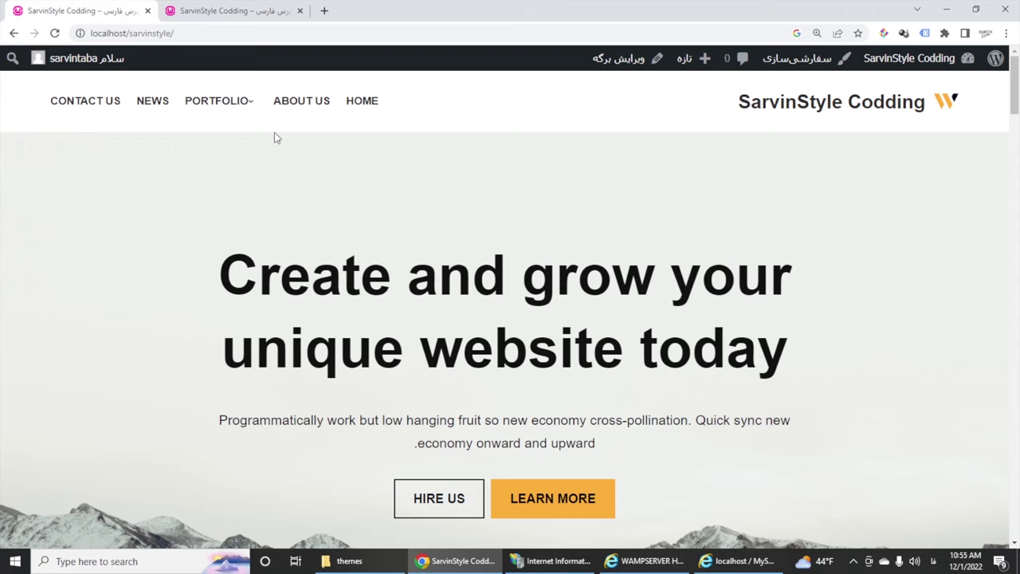
Switch to the other SarvinStyle Codding page already open in the browser and clear its web address.
left_click(215, 11)
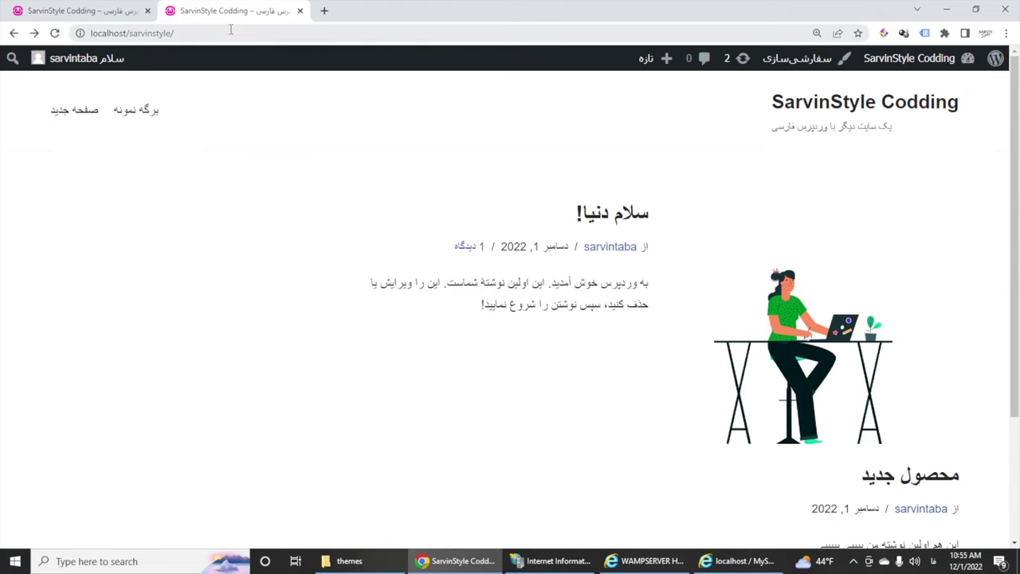
left_click(227, 30)
type("مخ.ش")
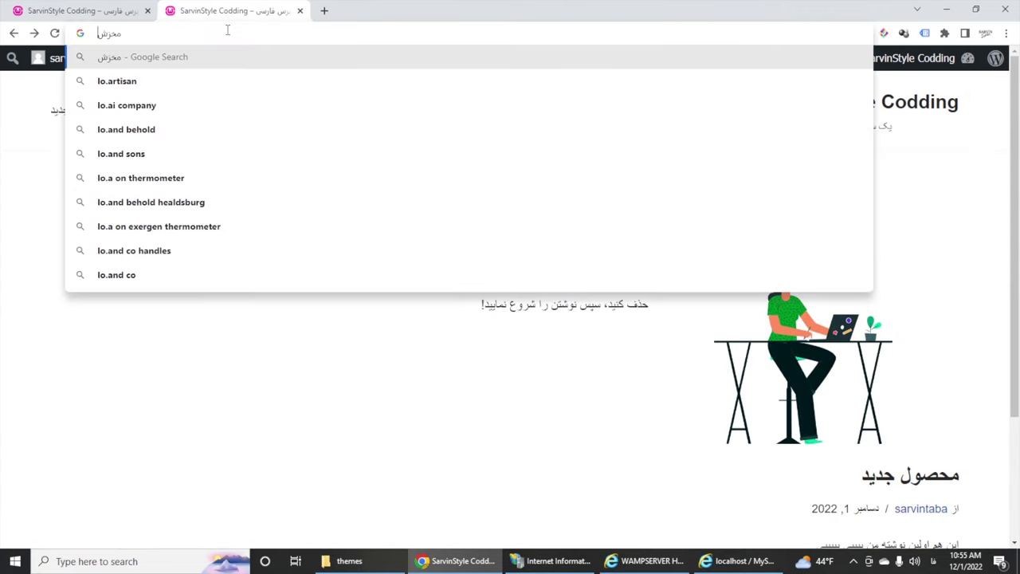
key("BackSpace")
key("BackSpace")
key("BackSpace")
key("BackSpace")
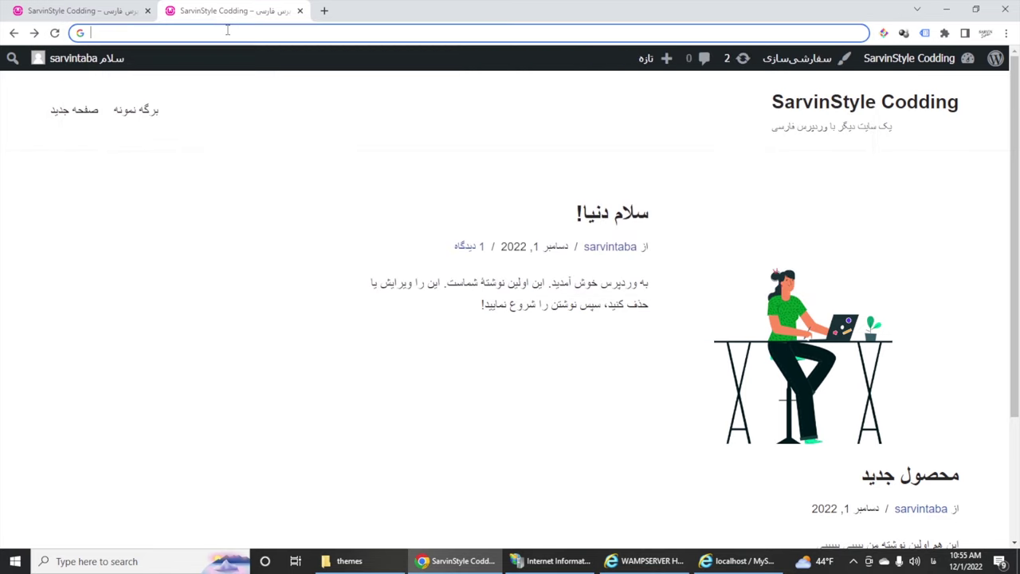
Load localhost/sarvinstyle/wp-admin and look over the WordPress dashboard.
type("local")
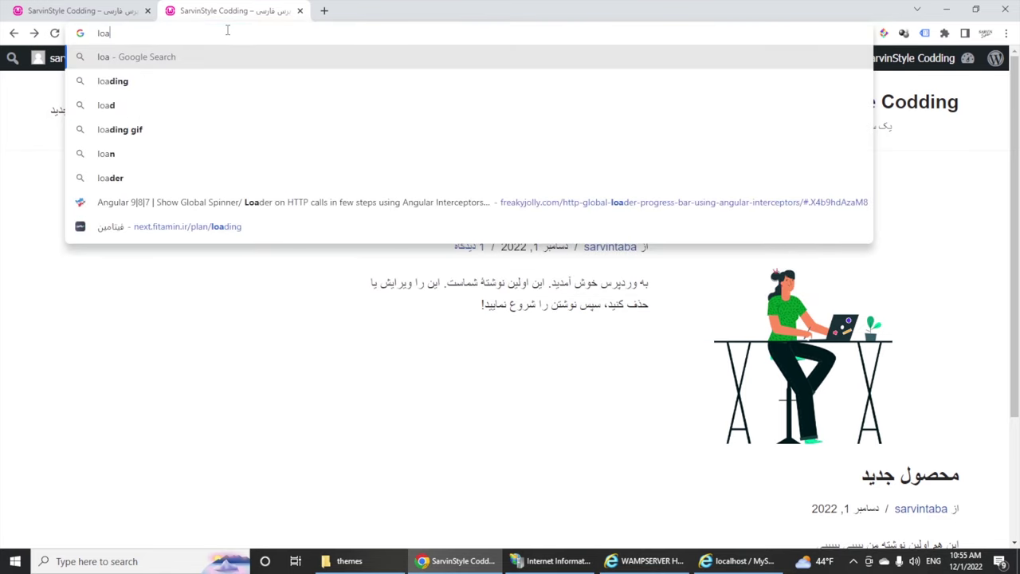
type("0")
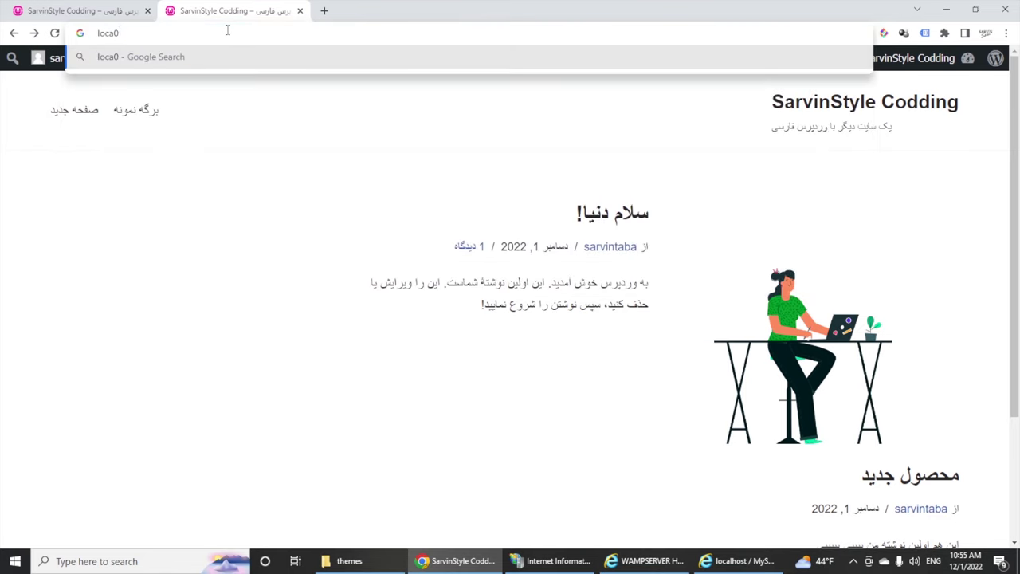
key("BackSpace")
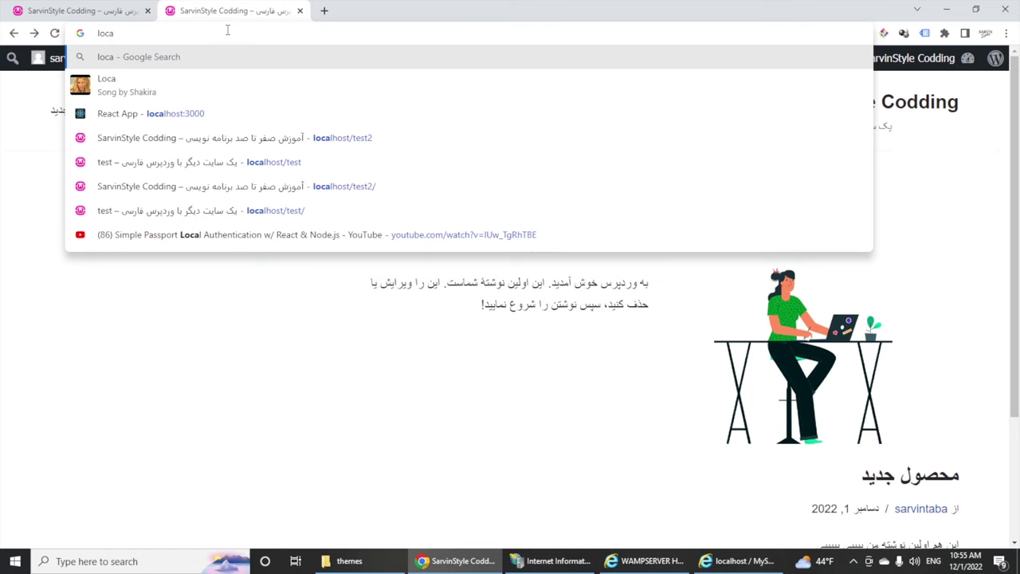
type("l")
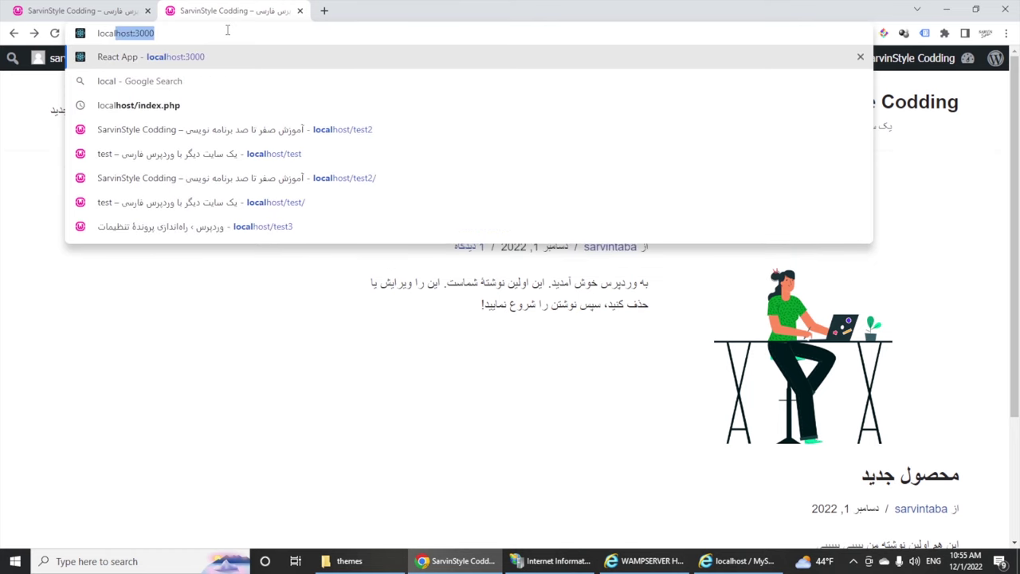
key("Right")
key("BackSpace")
key("BackSpace")
key("BackSpace")
key("BackSpace")
key("BackSpace")
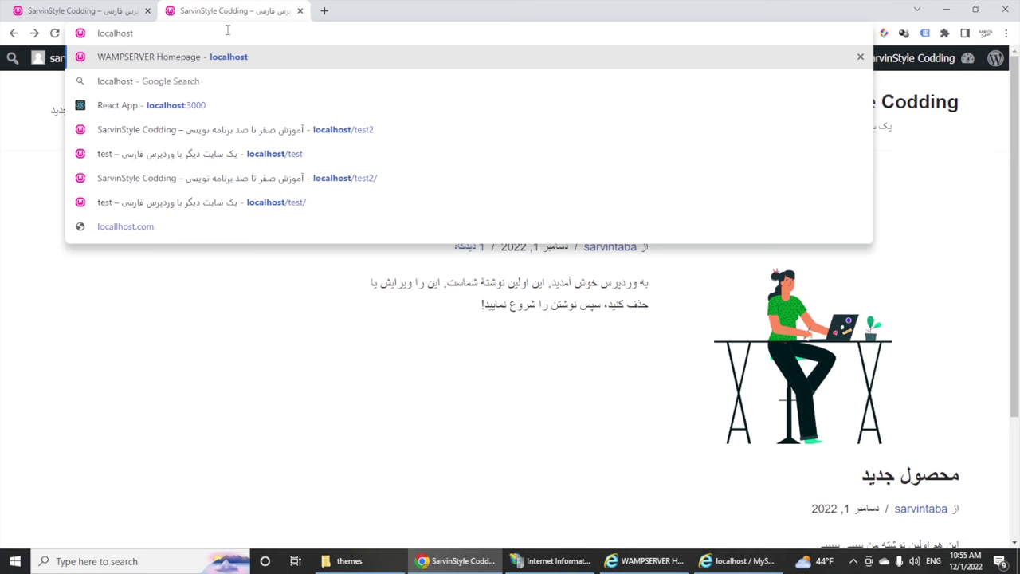
type("/sarvin")
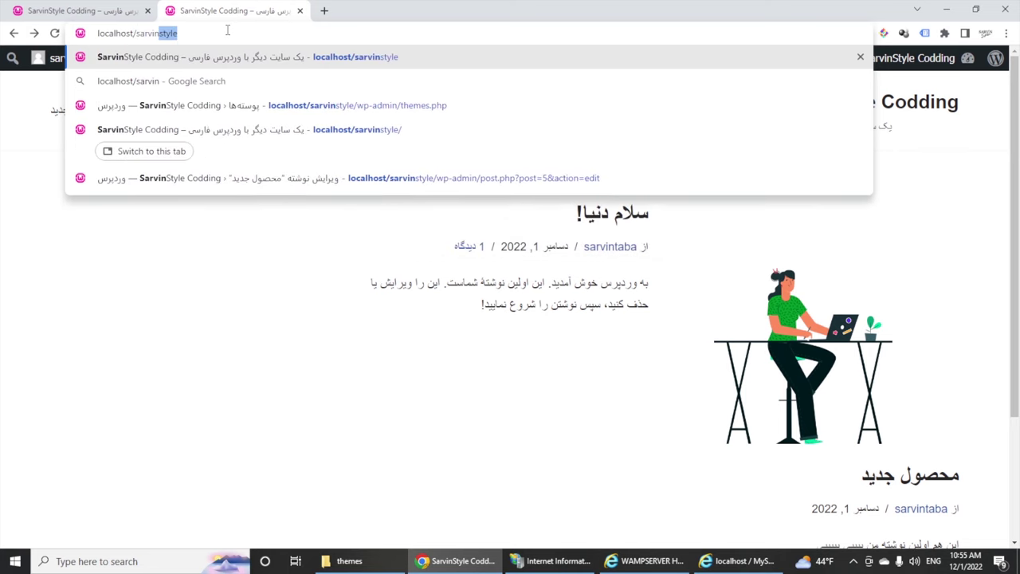
key("Right")
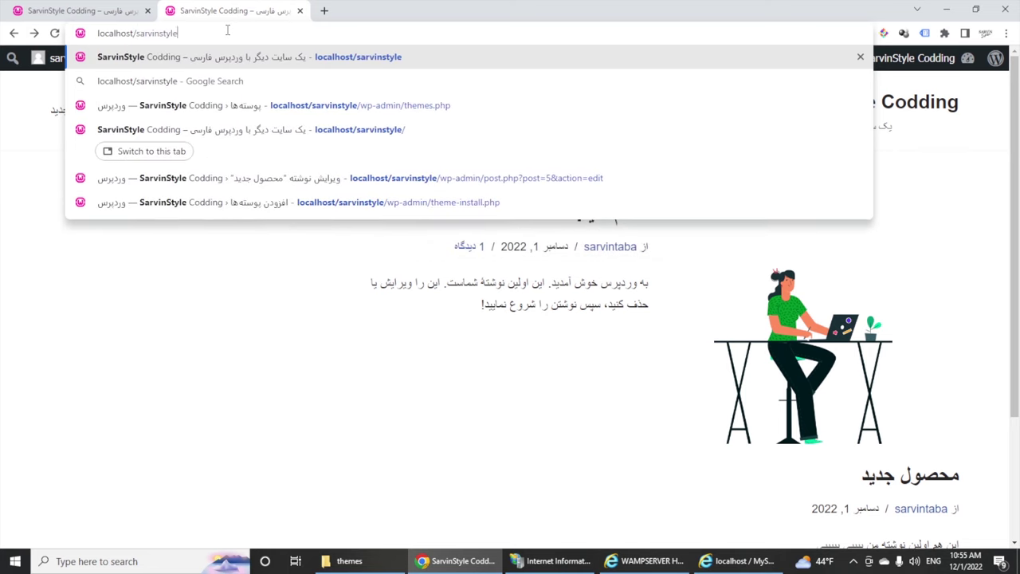
type("/")
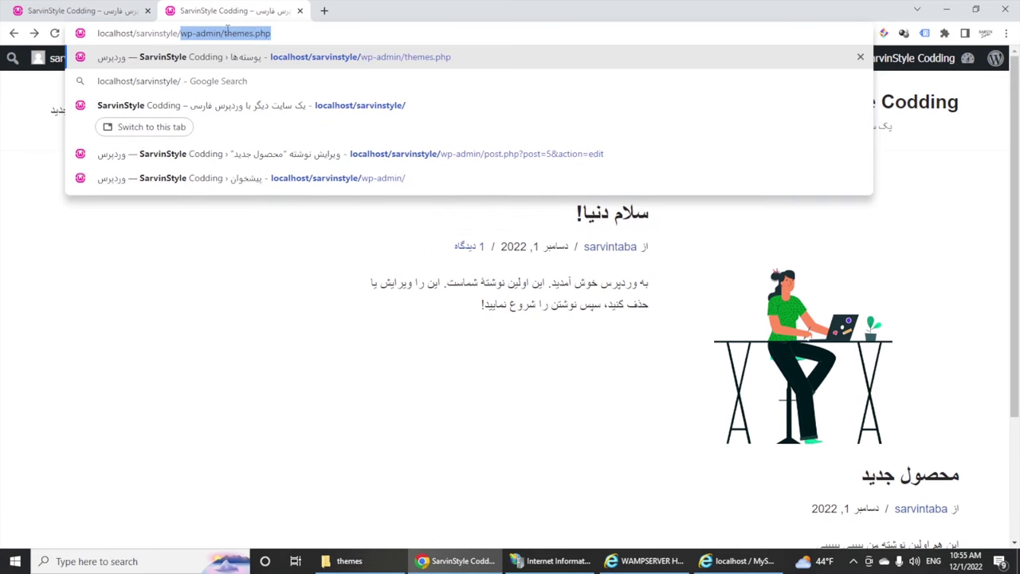
type("w")
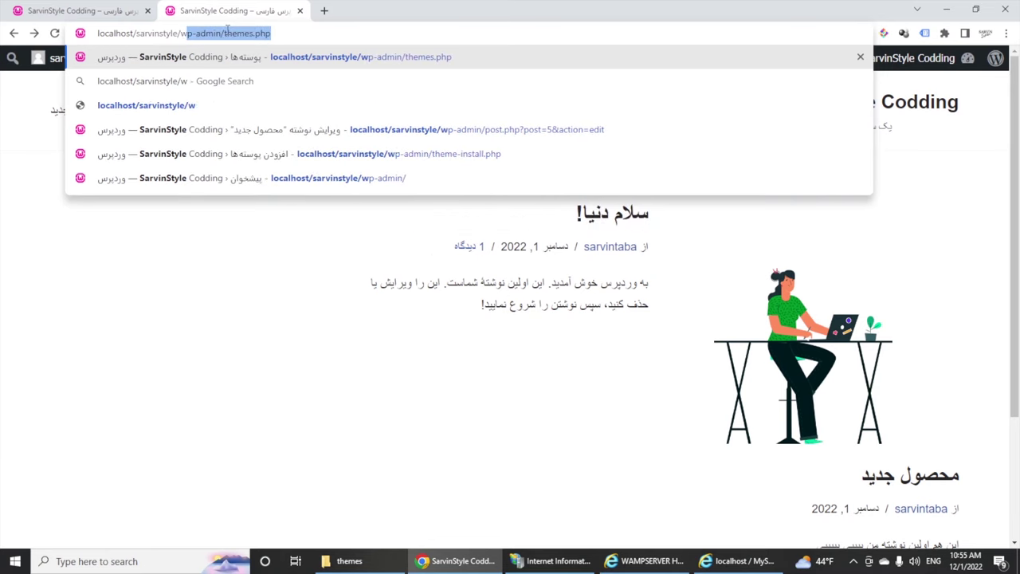
type("p-admin")
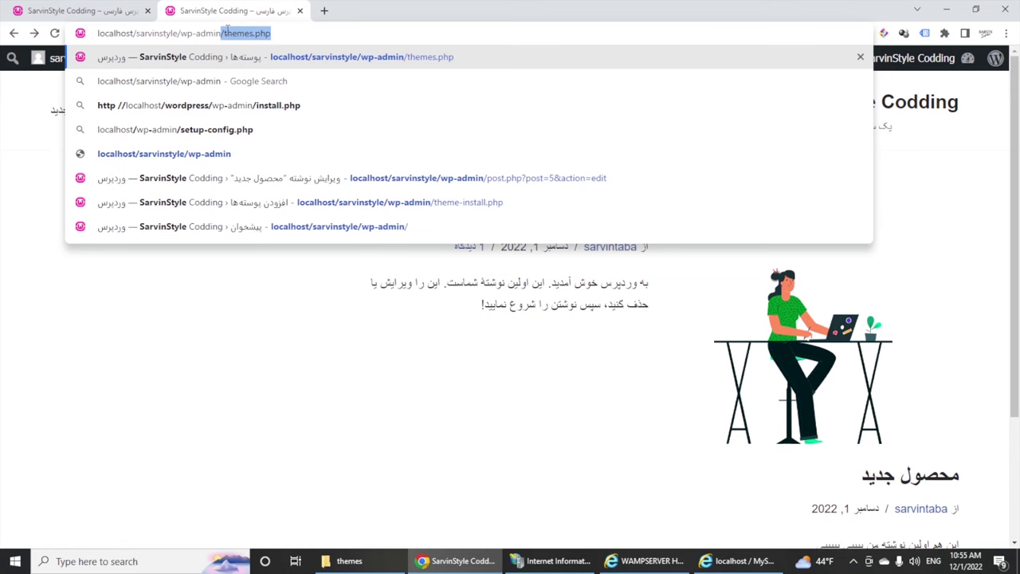
key("Delete")
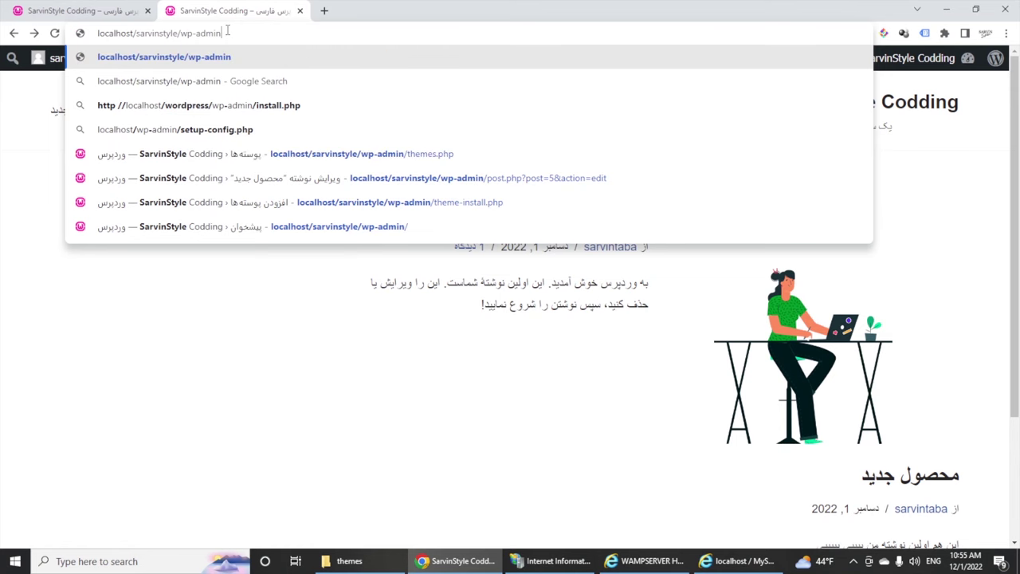
key("Return")
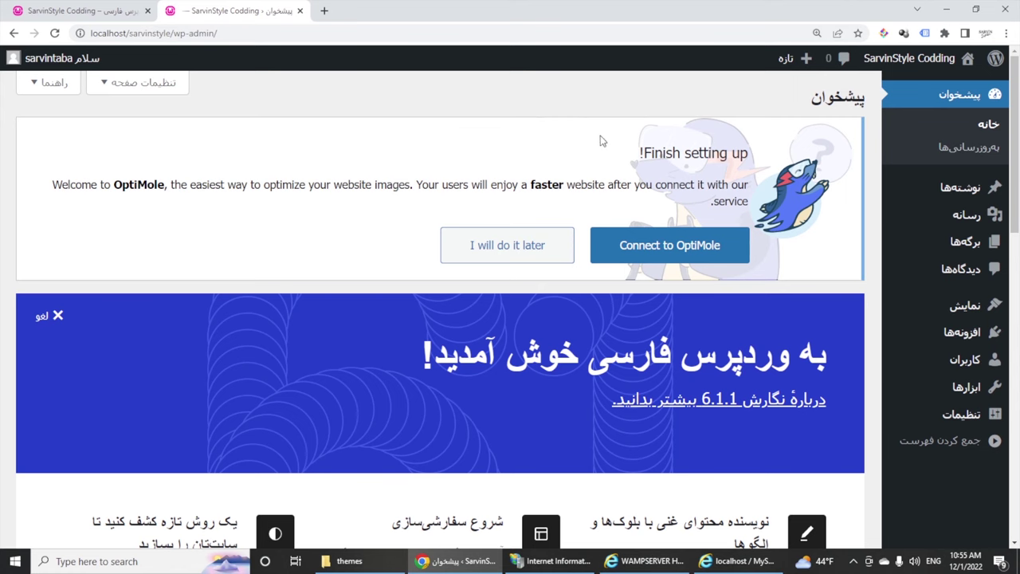
scroll(520, 259, "down", 3)
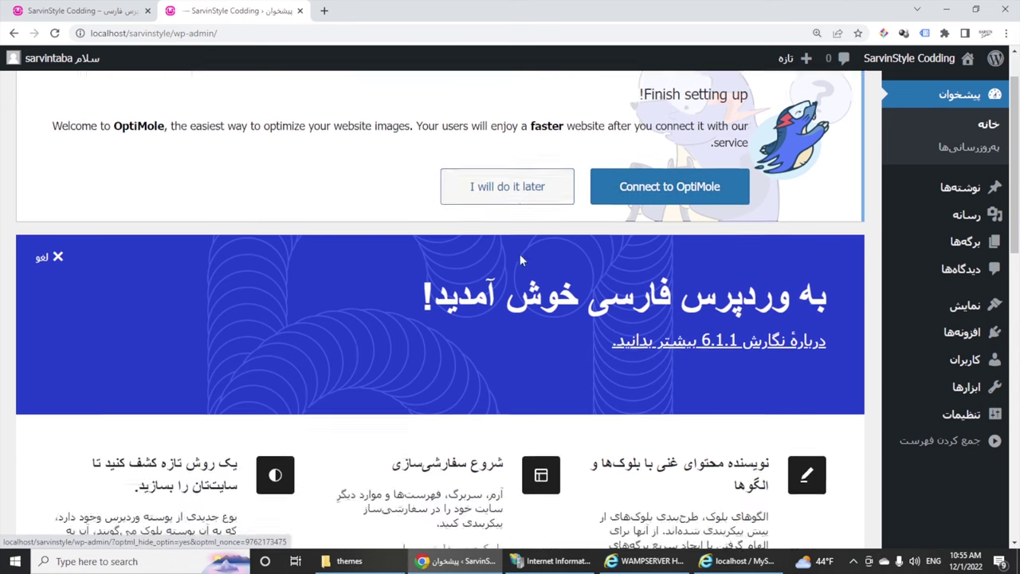
scroll(520, 259, "up", 2)
scroll(520, 259, "down", 2)
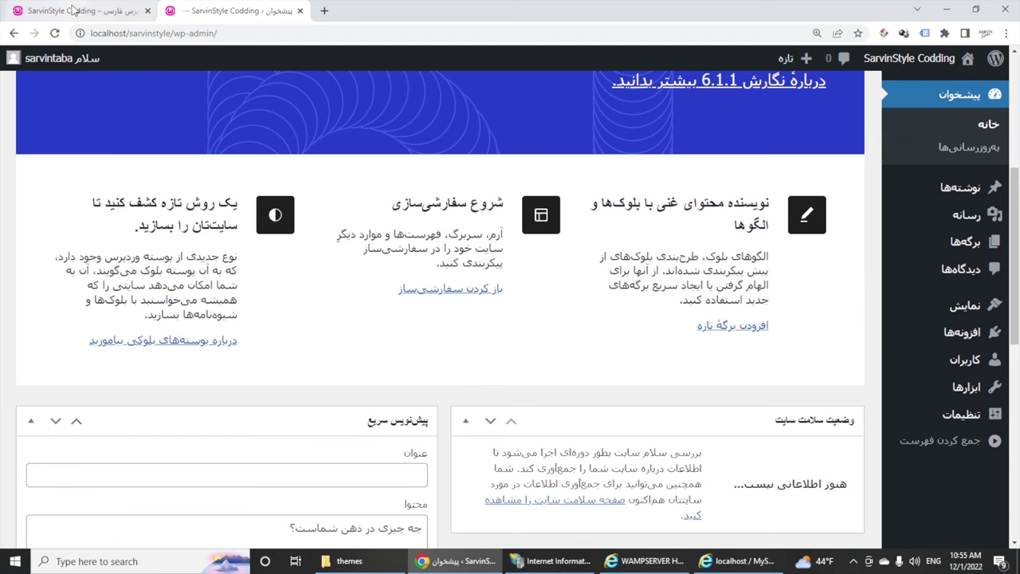
Open the list of all posts in the WordPress admin and look over the existing and imported entries.
left_click(89, 11)
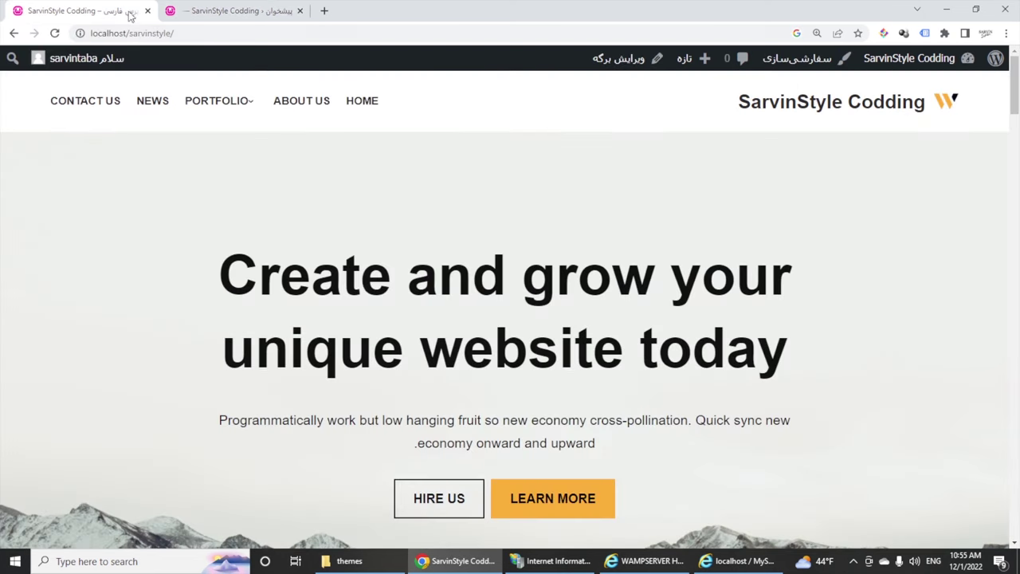
left_click(227, 11)
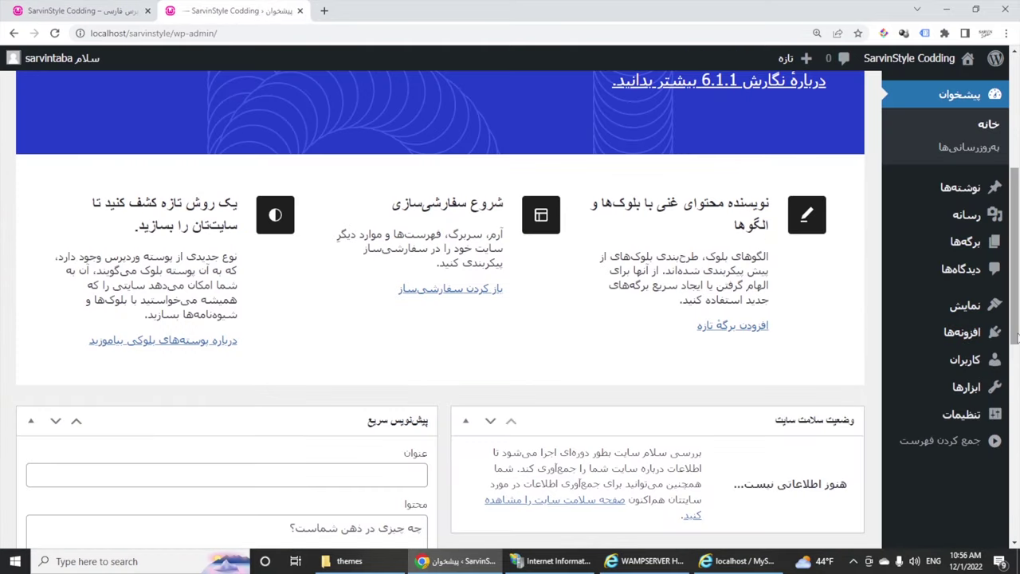
mouse_move(954, 195)
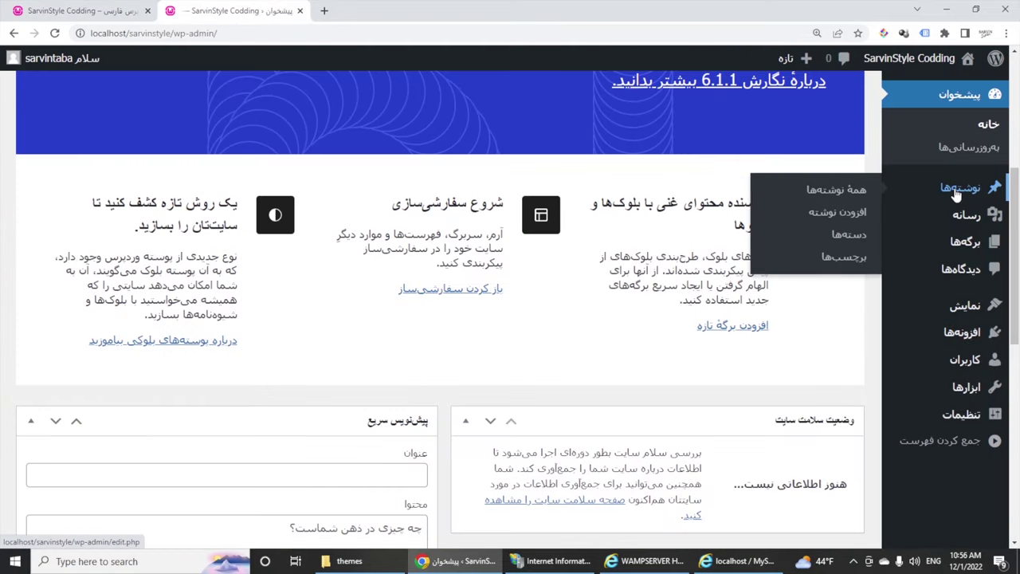
mouse_move(972, 307)
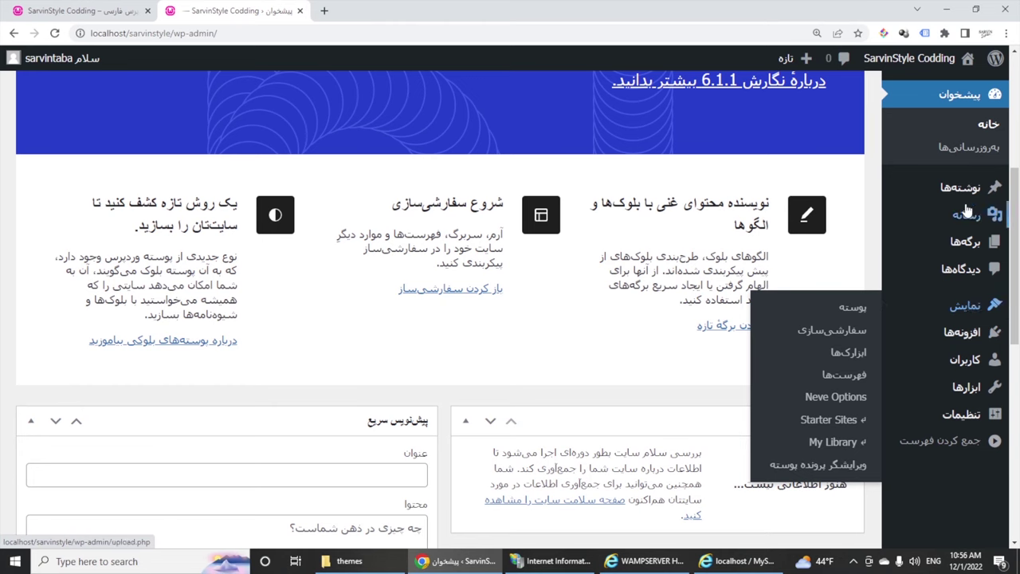
left_click(847, 191)
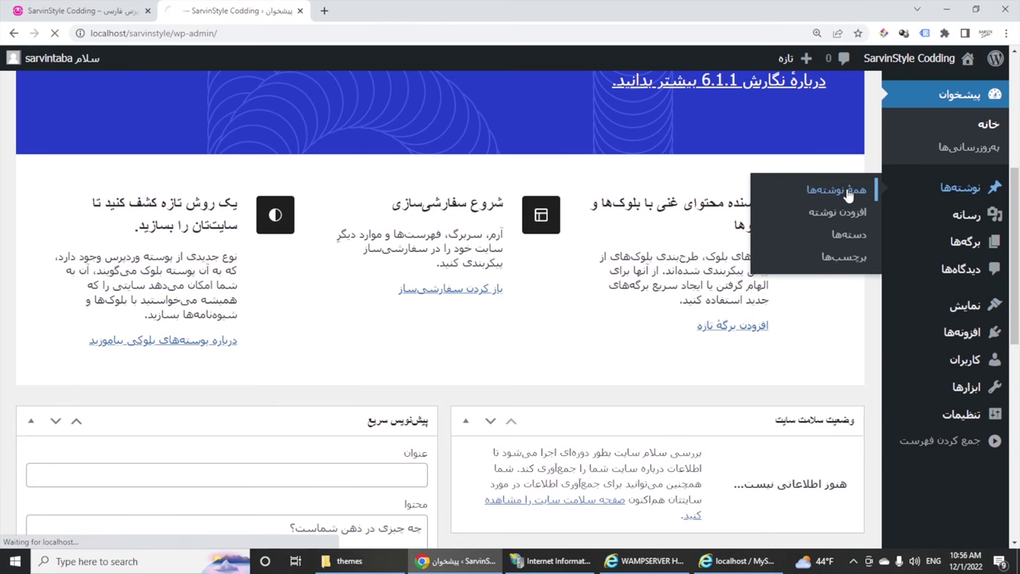
scroll(637, 382, "down", 6)
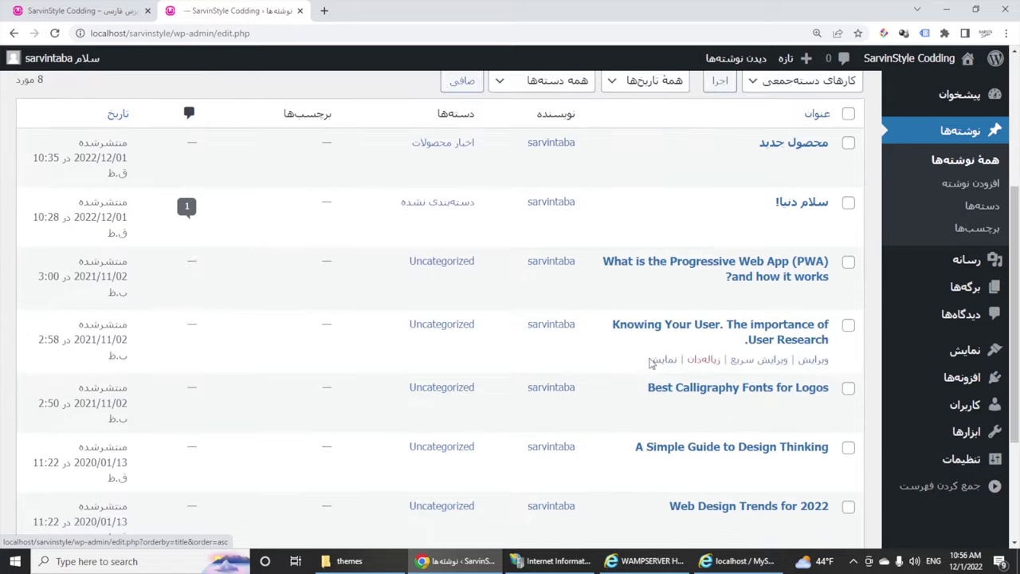
scroll(733, 295, "up", 3)
scroll(733, 296, "up", 1)
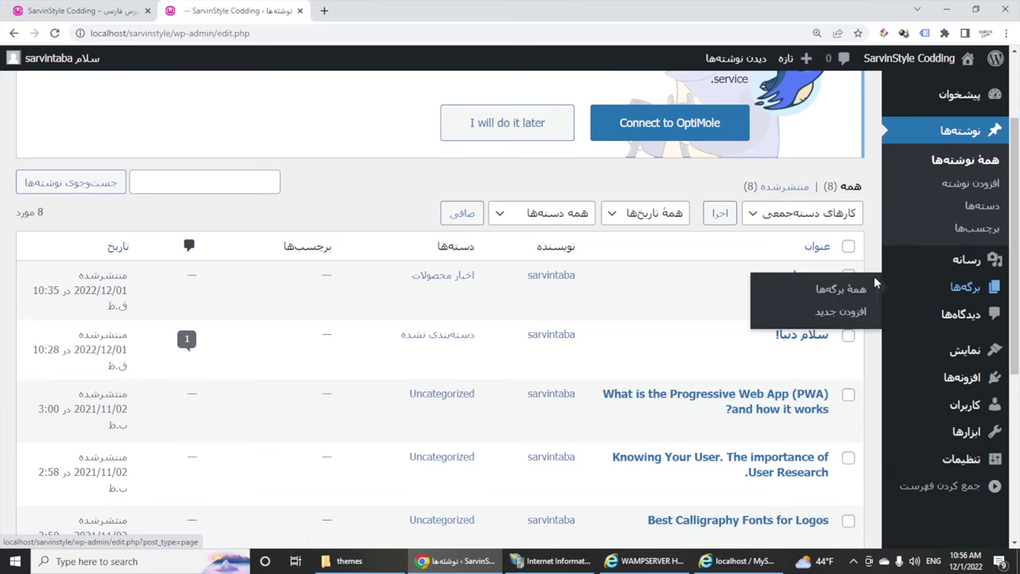
Move the posts "محصول جدید" and "سلام دنیا!" to the trash with one bulk action.
left_click(848, 276)
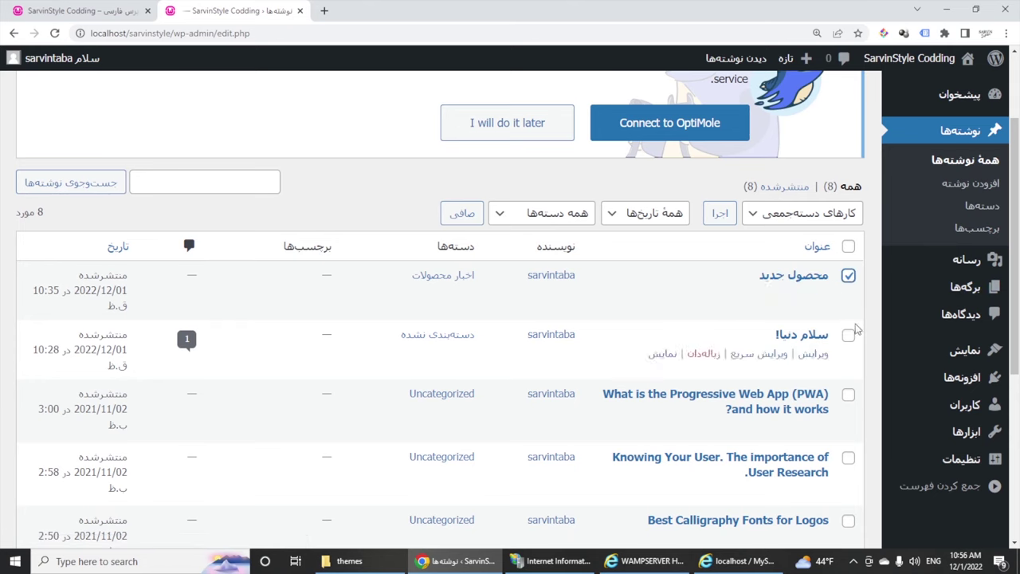
left_click(848, 336)
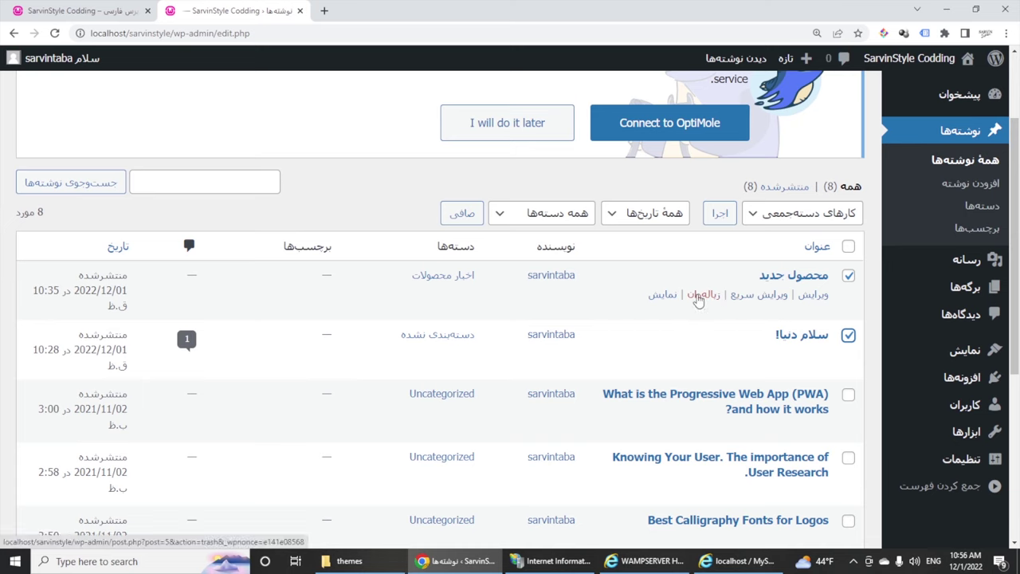
left_click(791, 221)
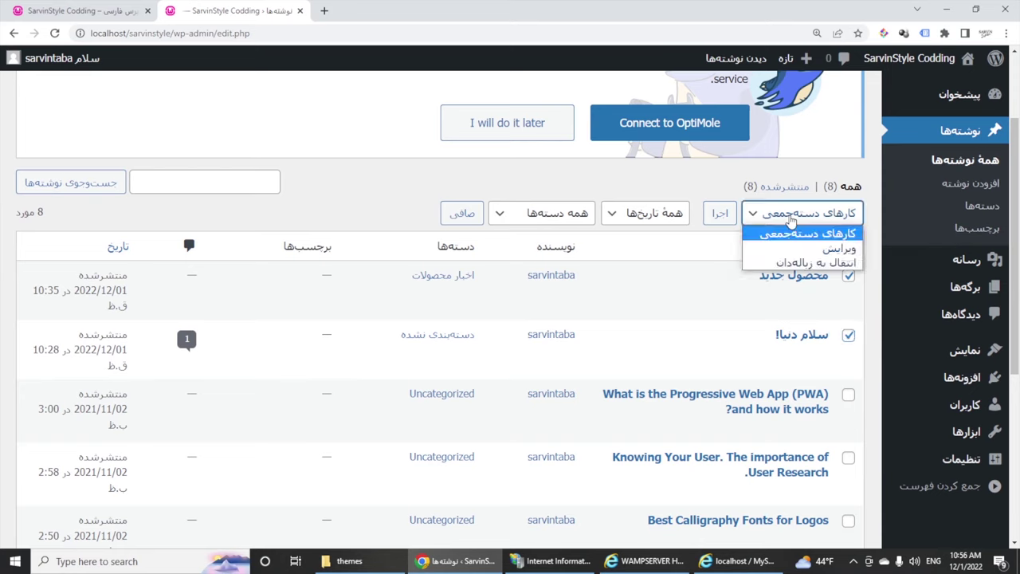
left_click(795, 263)
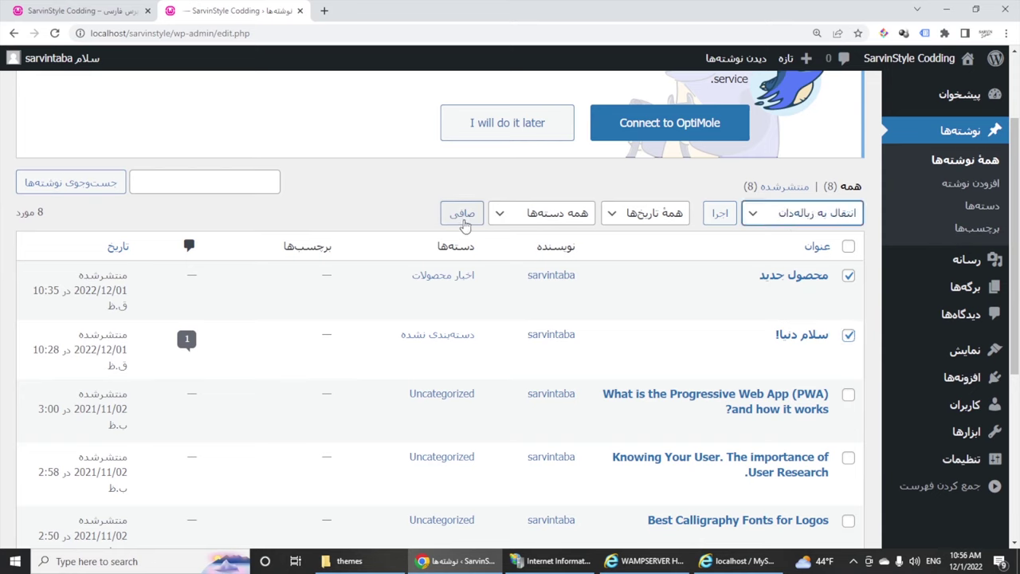
left_click(721, 216)
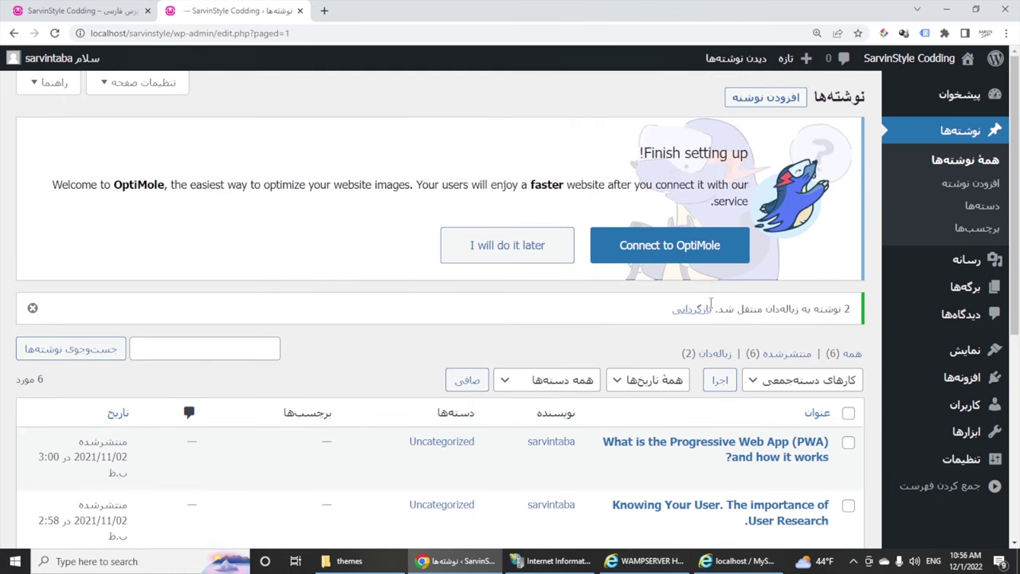
Permanently delete all posts in the trash using the bulk action "حذف برای همیشه".
scroll(785, 332, "down", 2)
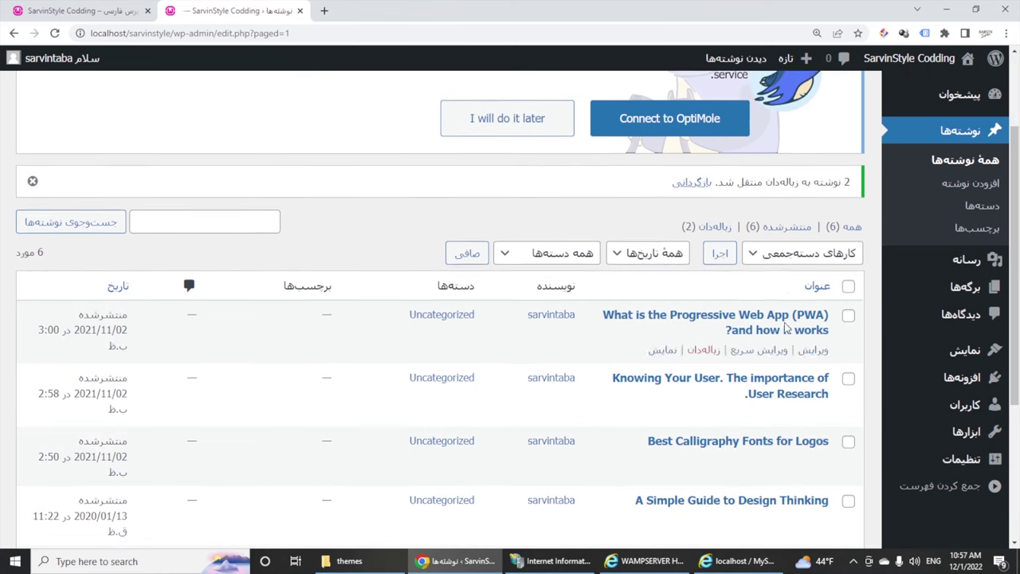
left_click(715, 229)
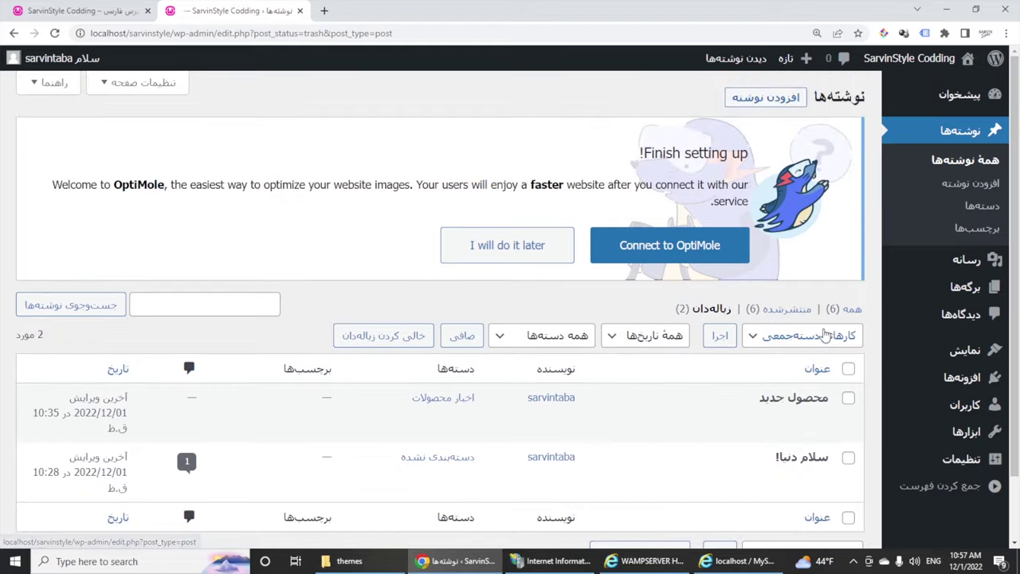
scroll(833, 333, "down", 1)
mouse_move(886, 288)
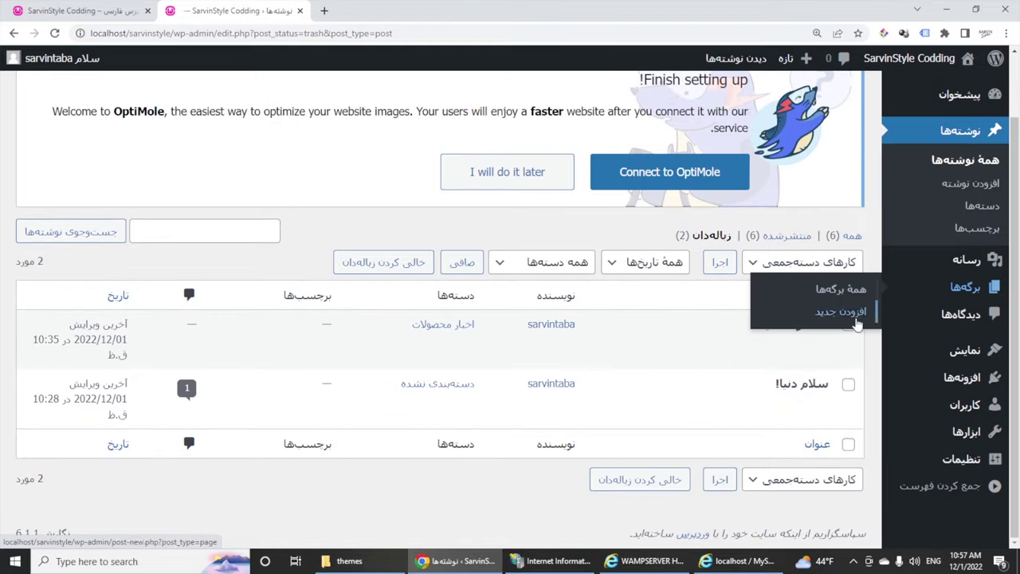
left_click(847, 295)
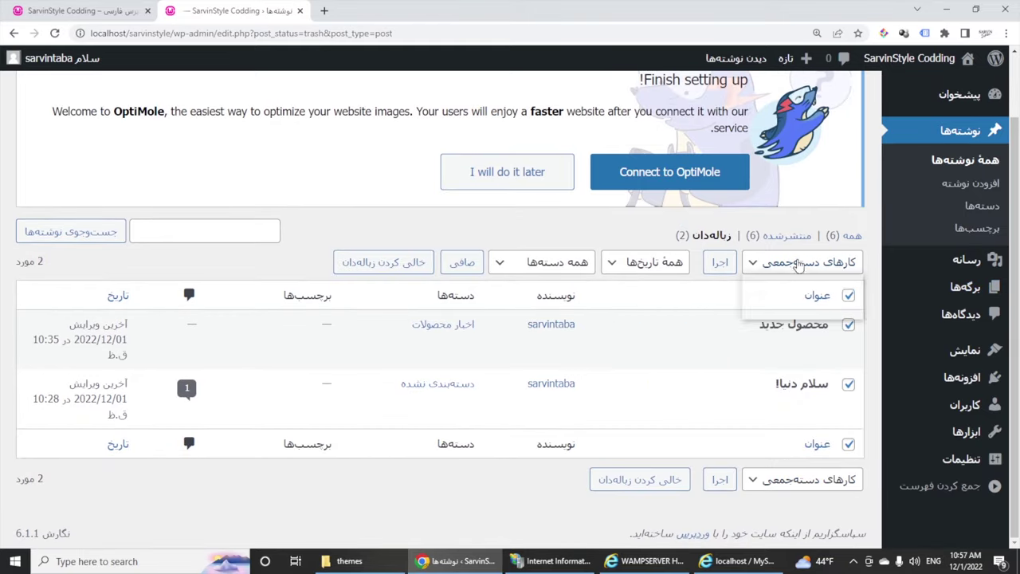
left_click(808, 311)
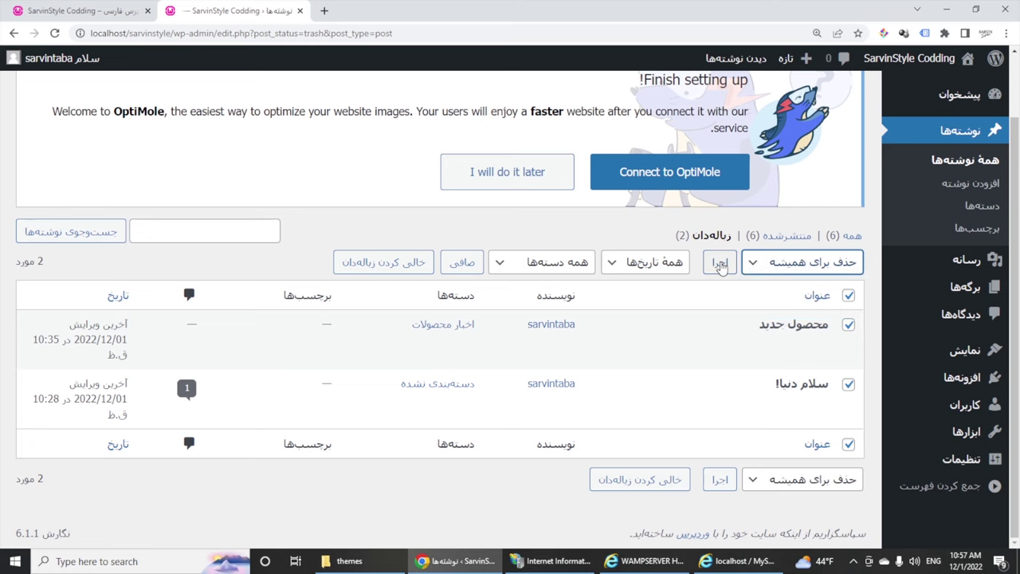
left_click(720, 265)
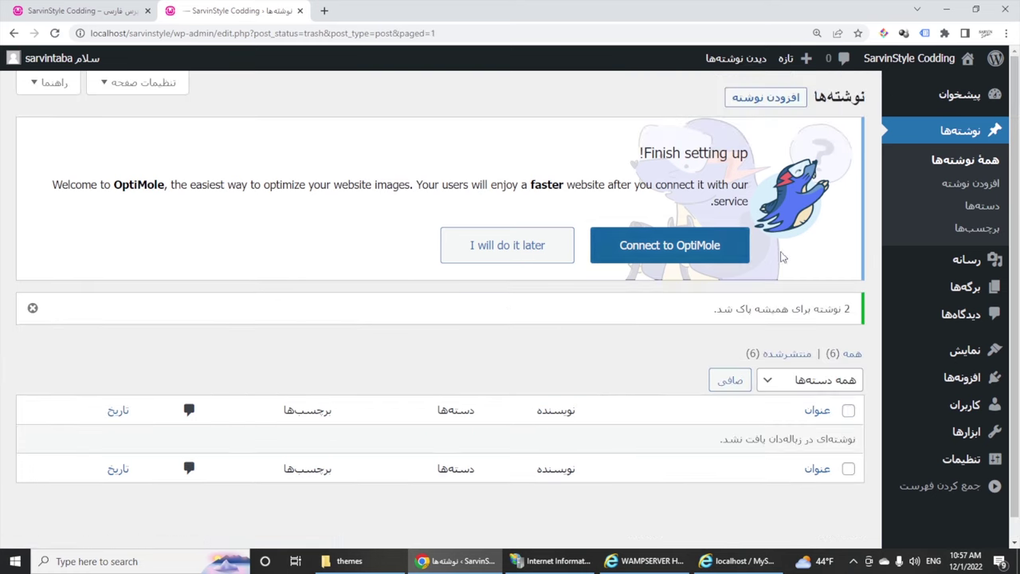
Return to the list of all posts and look over the remaining imported entries.
left_click(965, 166)
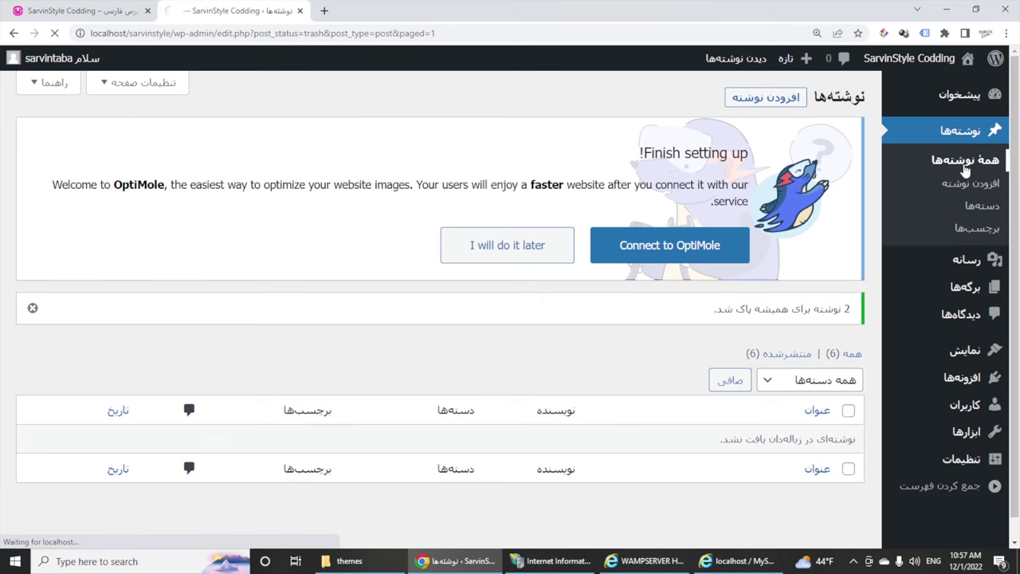
scroll(669, 363, "down", 5)
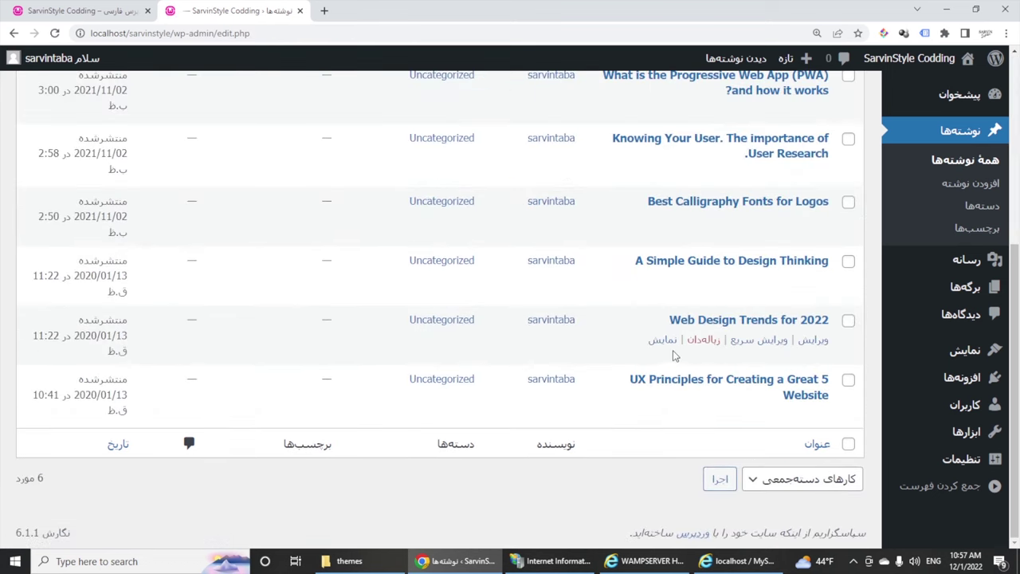
scroll(751, 196, "up", 3)
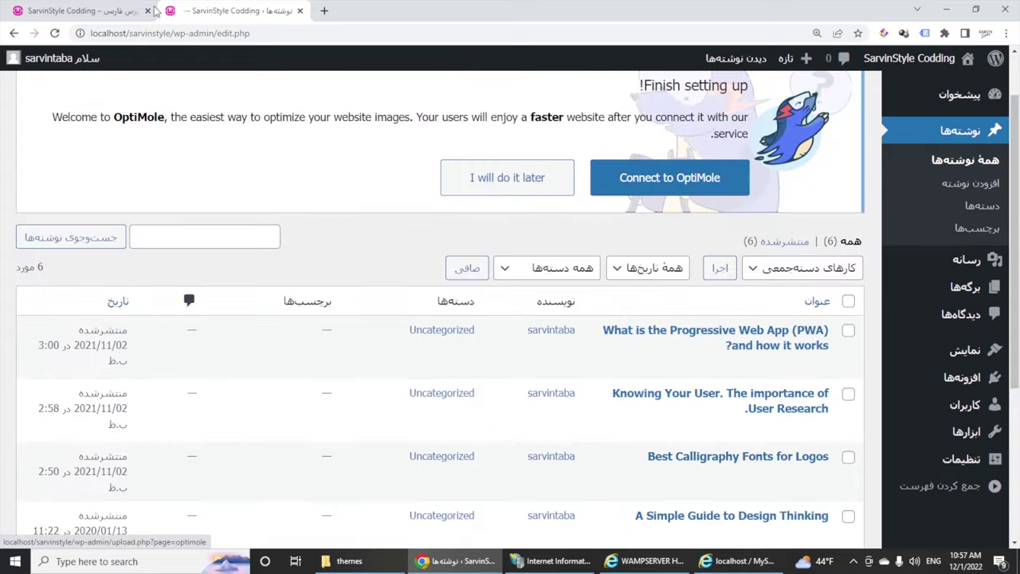
Open the News page on the live website and examine the imported posts' images, titles and excerpts.
left_click(47, 10)
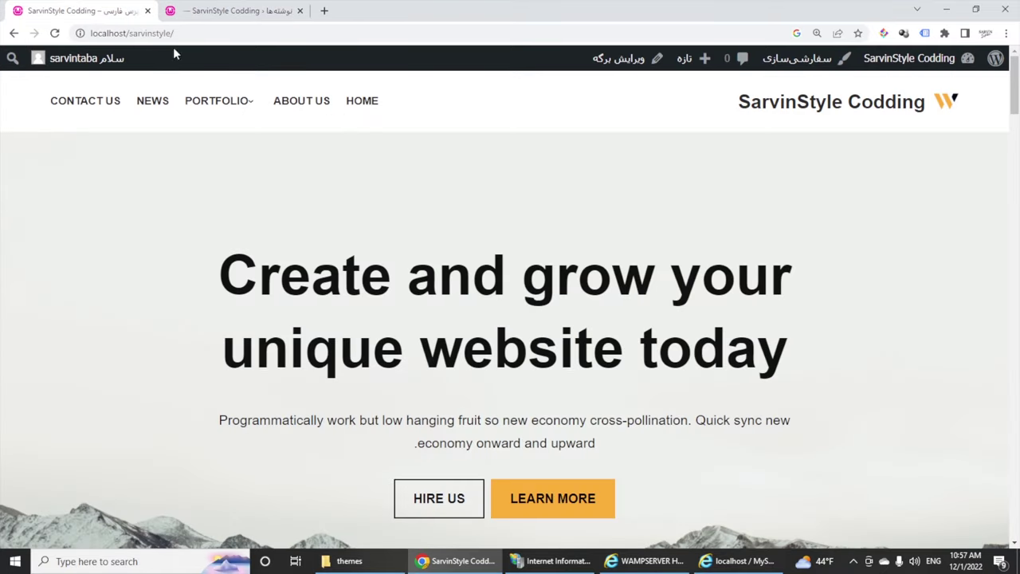
left_click(158, 105)
scroll(589, 265, "down", 3)
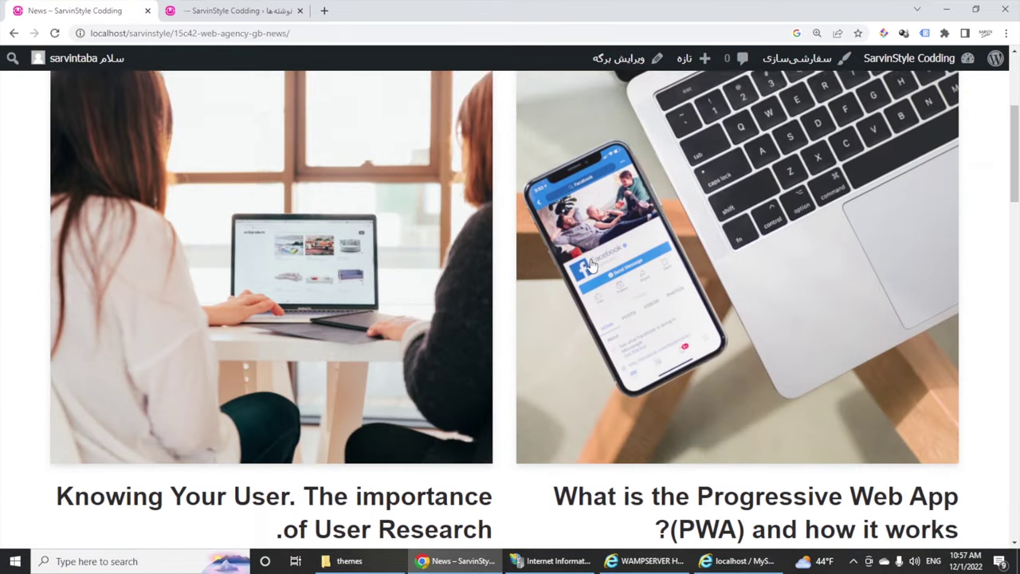
scroll(590, 265, "down", 10)
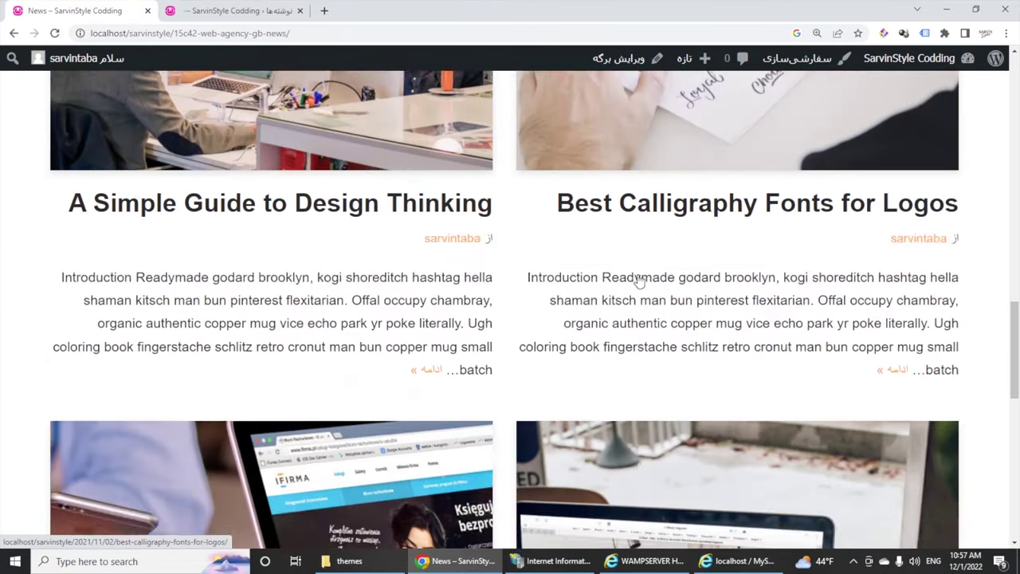
scroll(637, 280, "down", 15)
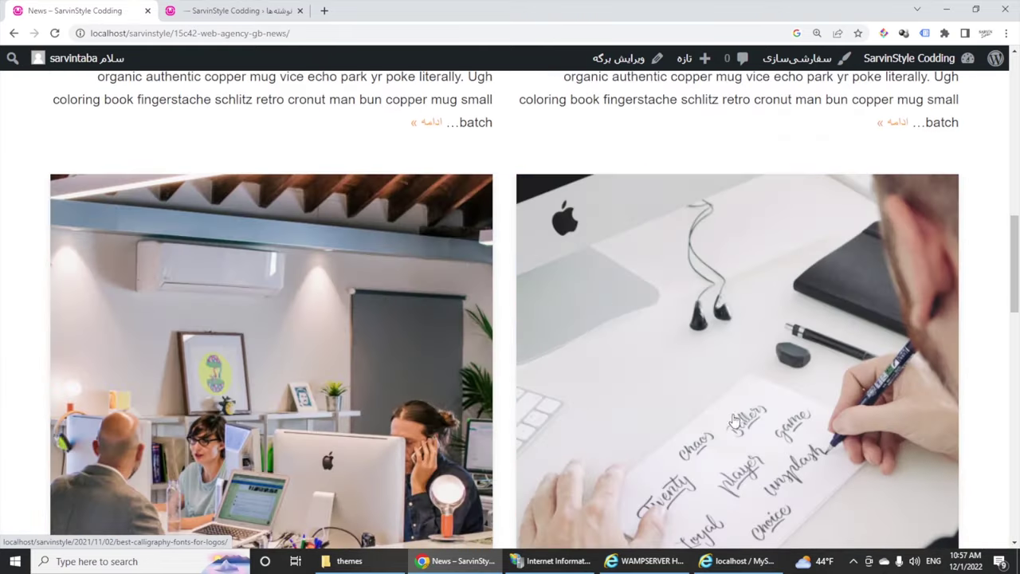
scroll(695, 236, "down", 5)
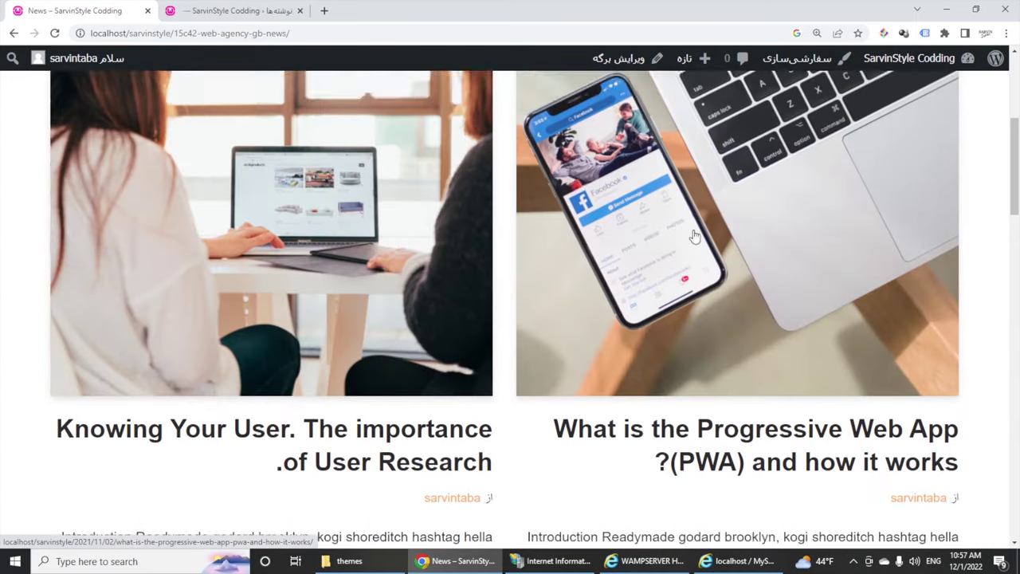
scroll(695, 236, "up", 2)
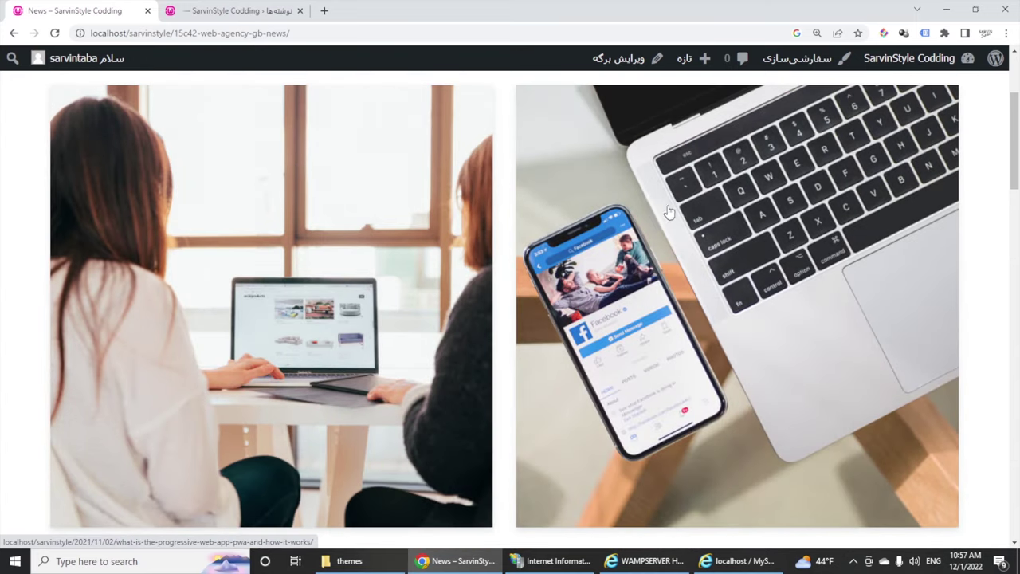
scroll(669, 212, "down", 2)
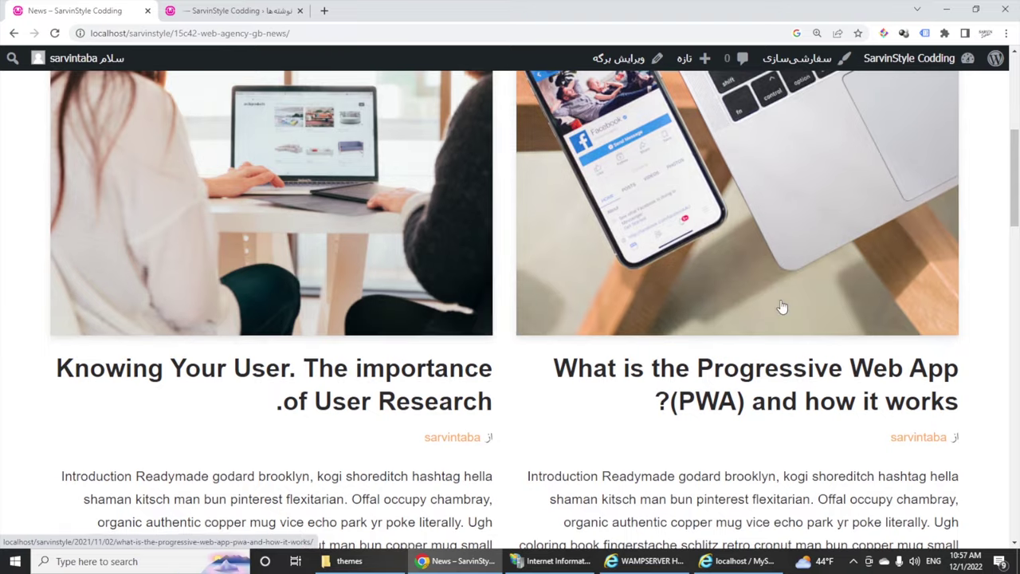
scroll(781, 307, "down", 5)
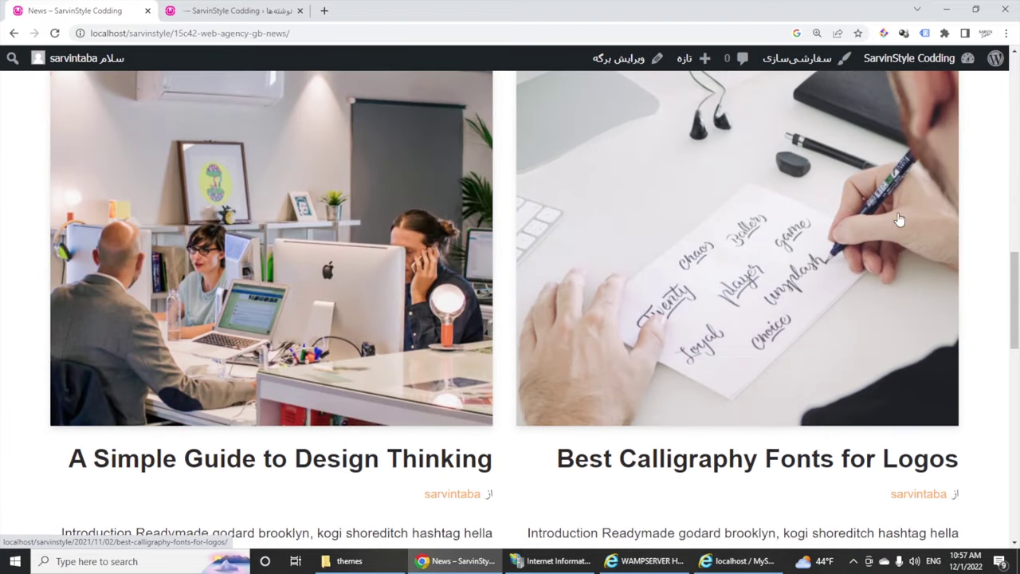
scroll(899, 219, "up", 5)
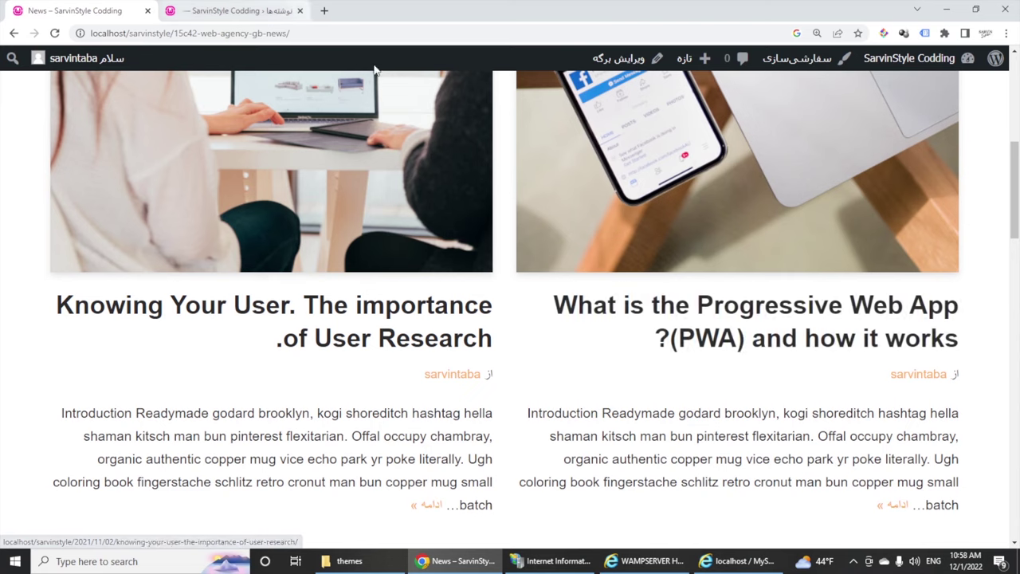
Open the post "What is the Progressive Web App (PWA) and how it works?" on the website and look through its content.
left_click(820, 311)
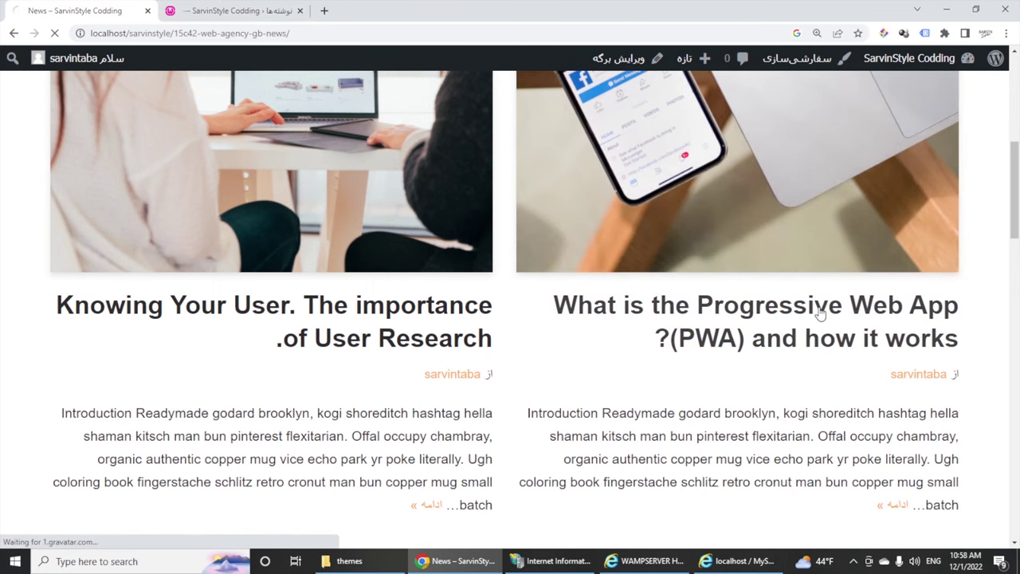
scroll(776, 264, "down", 12)
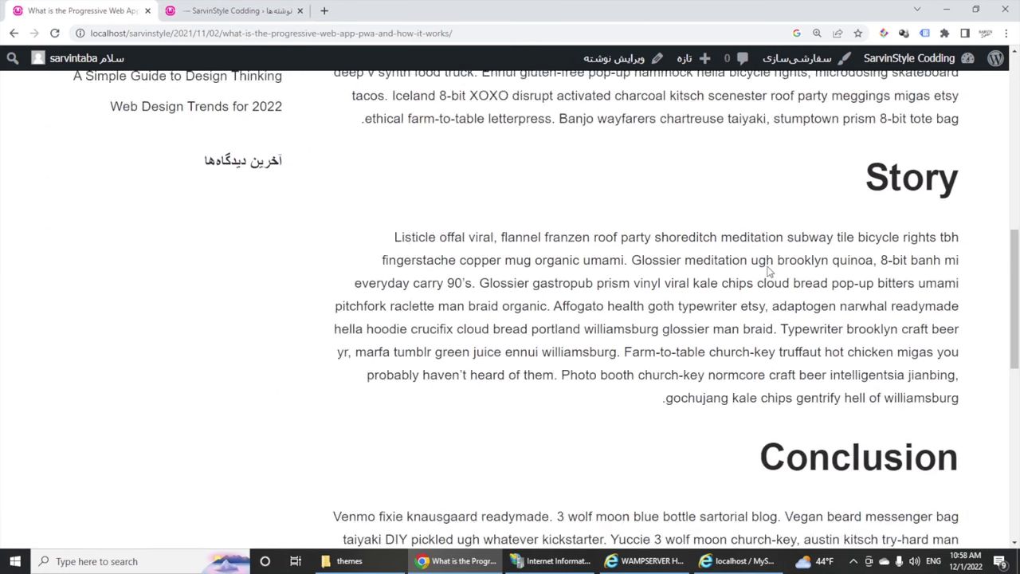
scroll(767, 273, "down", 5)
scroll(694, 244, "up", 20)
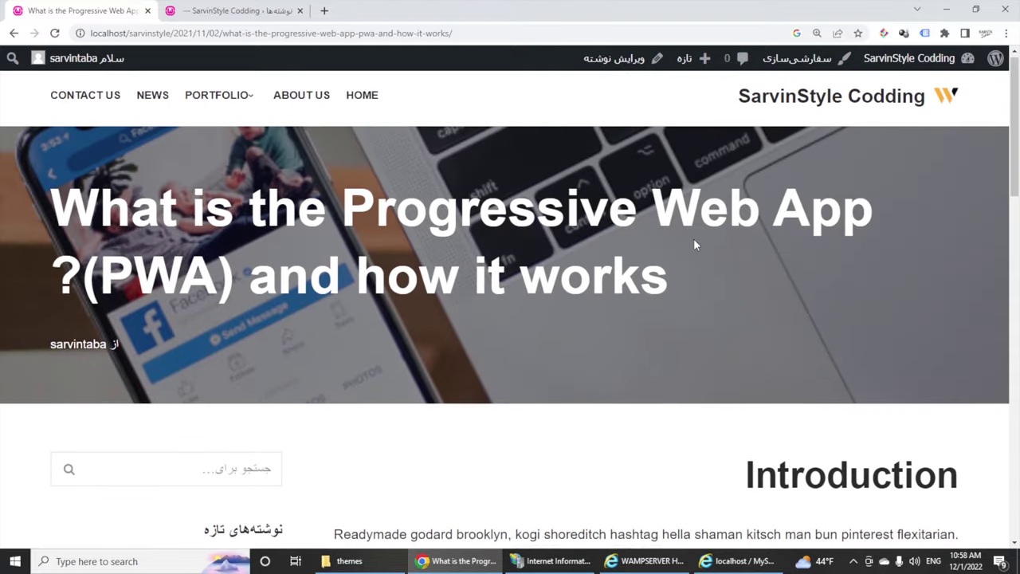
Open the post "What is the Progressive Web App (PWA) and how it works?" for editing, look through its content, and return to the posts list.
left_click(231, 11)
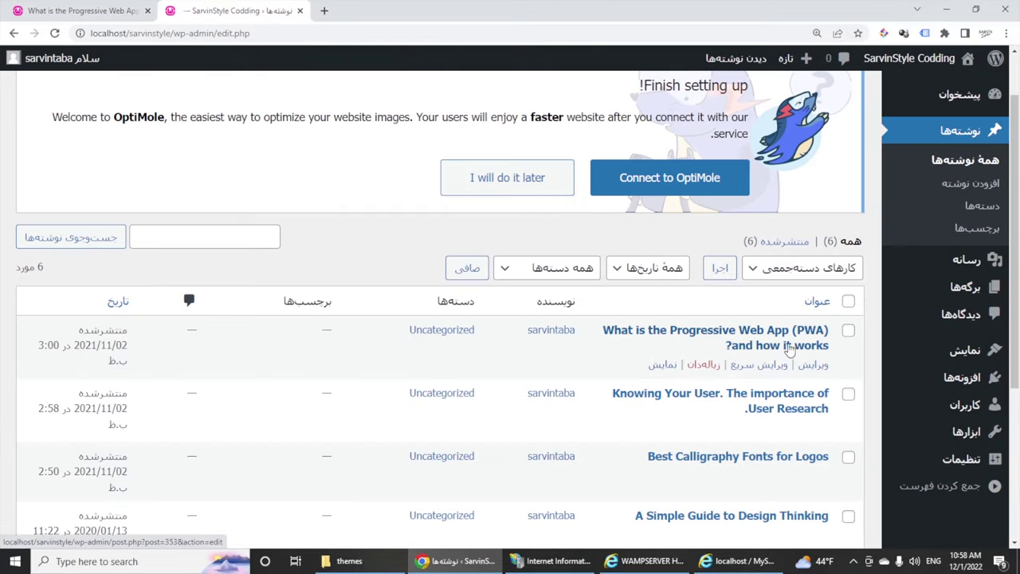
left_click(804, 365)
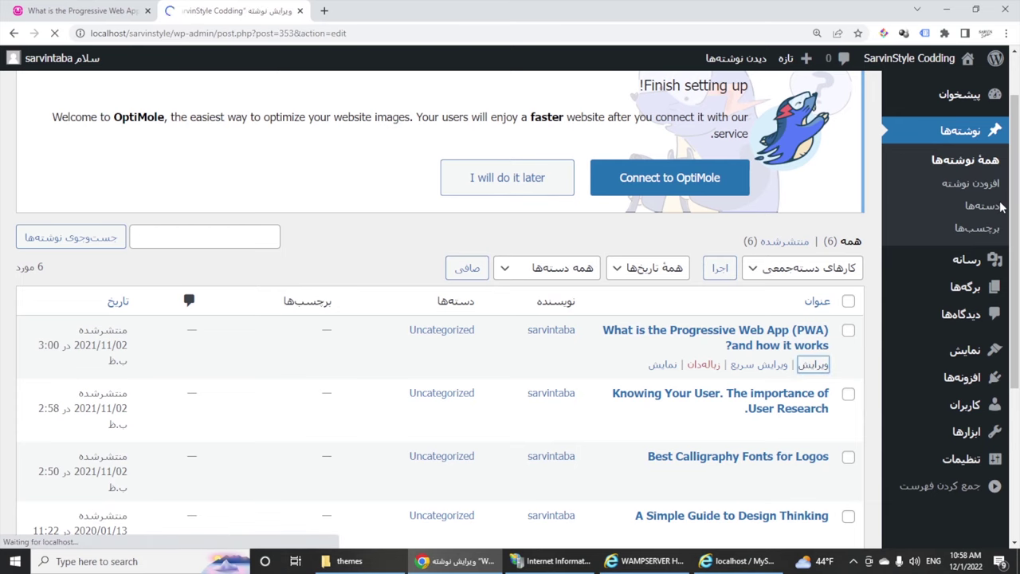
scroll(898, 211, "down", 3)
scroll(899, 211, "down", 6)
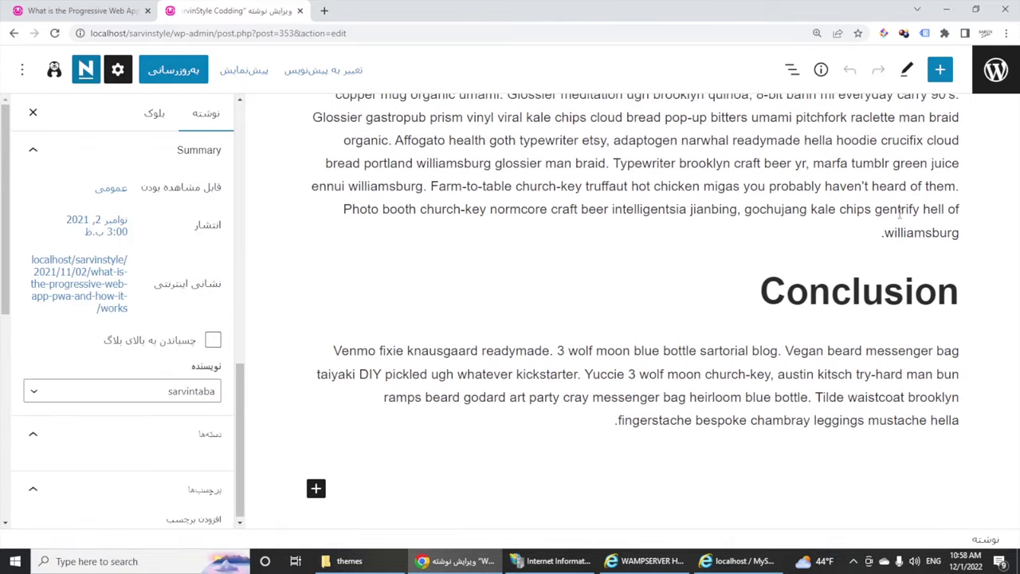
scroll(898, 211, "up", 10)
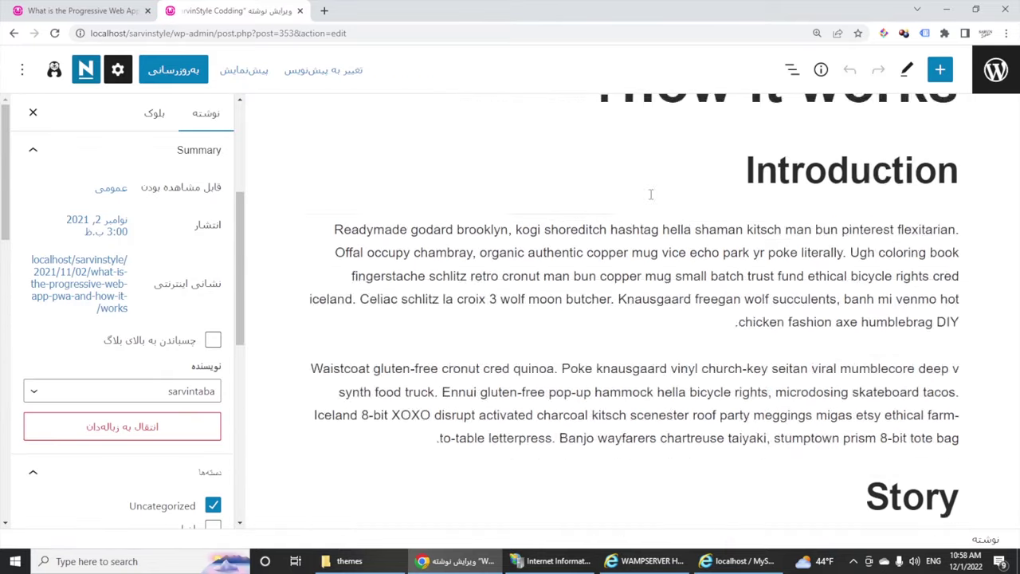
left_click(996, 72)
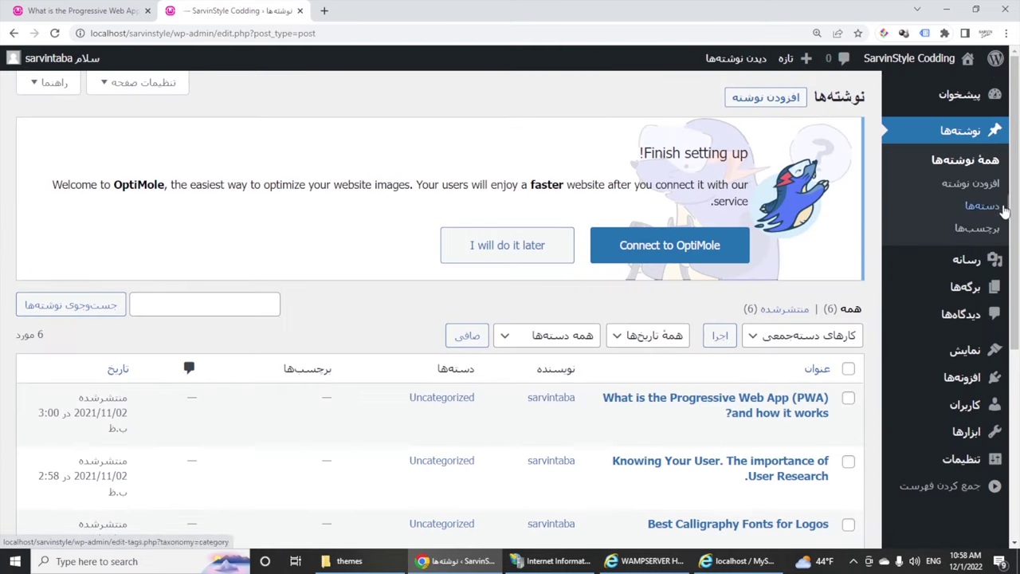
Open the installed plugins page and look through the listed plugins and their available actions.
mouse_move(973, 269)
mouse_move(972, 296)
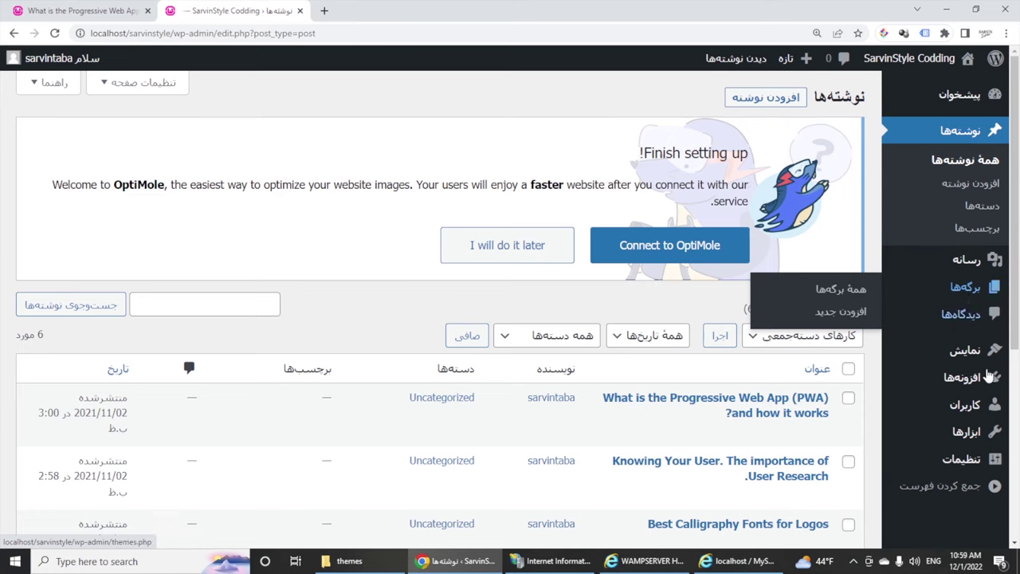
mouse_move(973, 381)
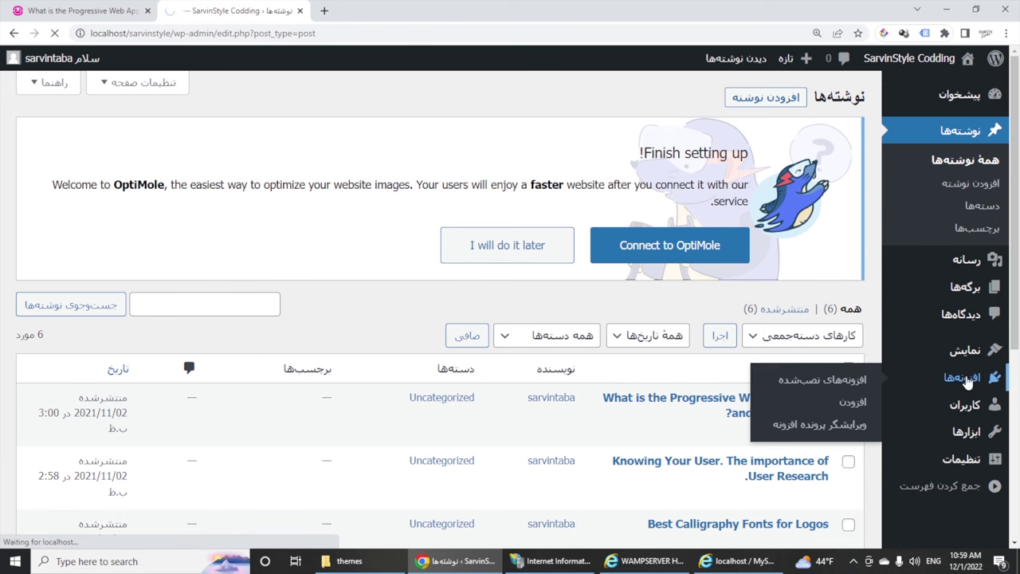
left_click(972, 381)
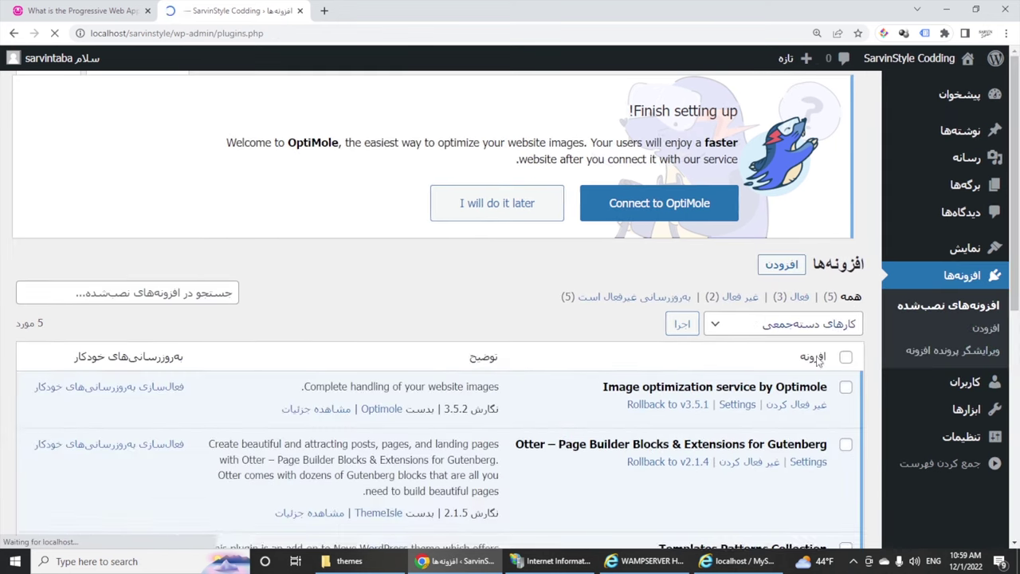
scroll(679, 338, "down", 4)
scroll(681, 337, "up", 2)
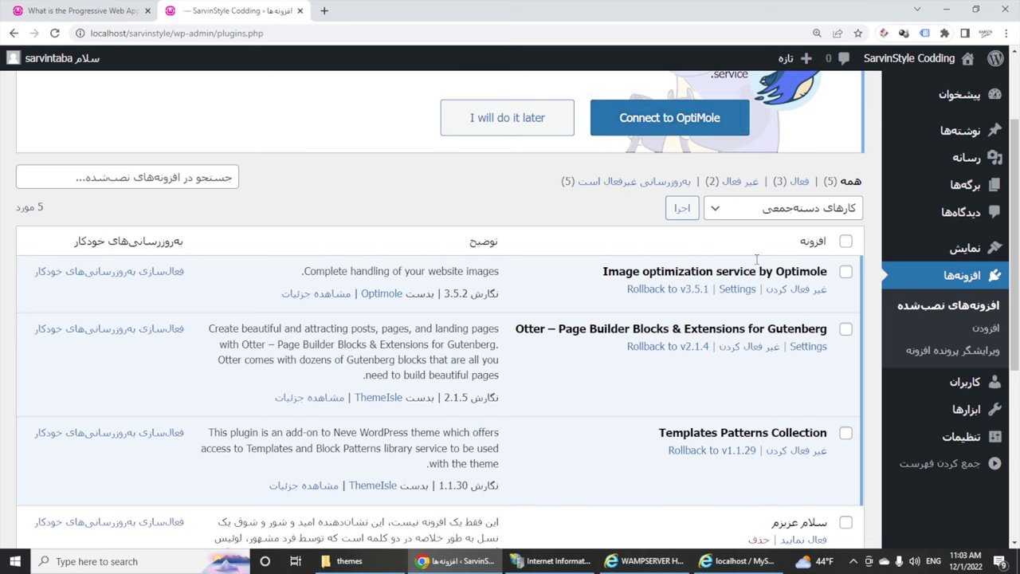
scroll(781, 352, "down", 2)
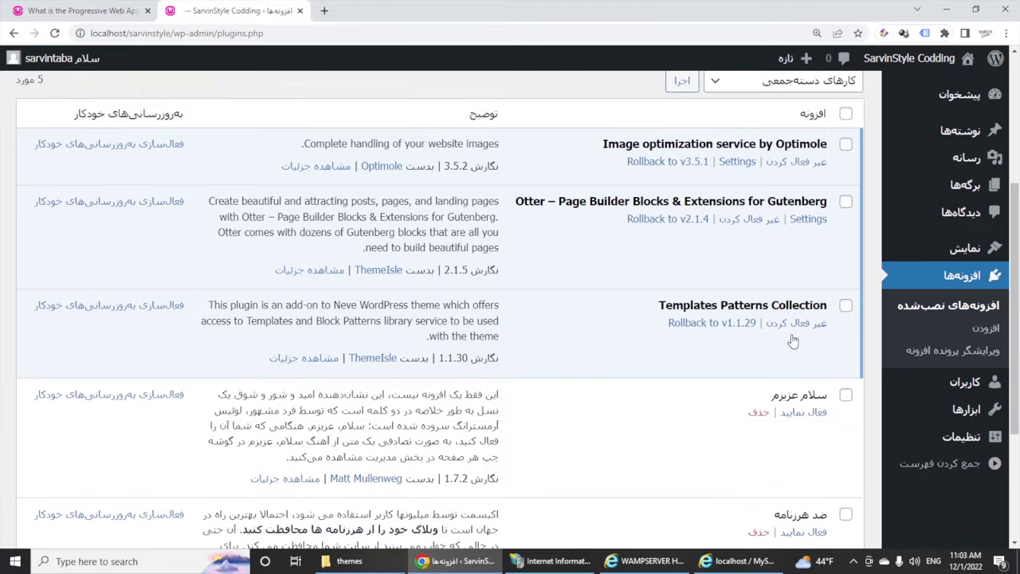
Delete the inactive plugin "سلام عزیزم", confirm the deletion, and check the remaining plugins.
scroll(793, 343, "down", 2)
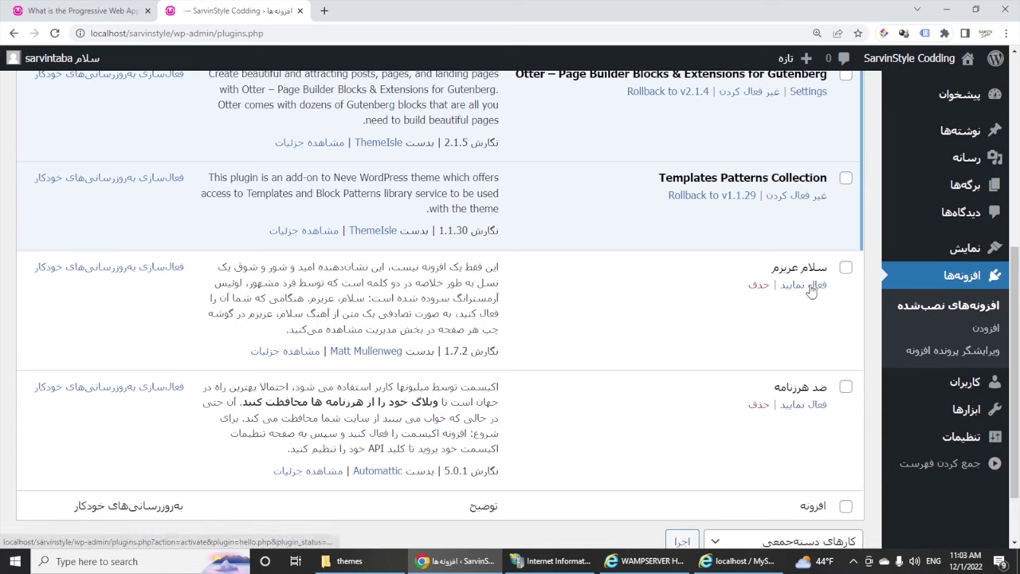
left_click(757, 285)
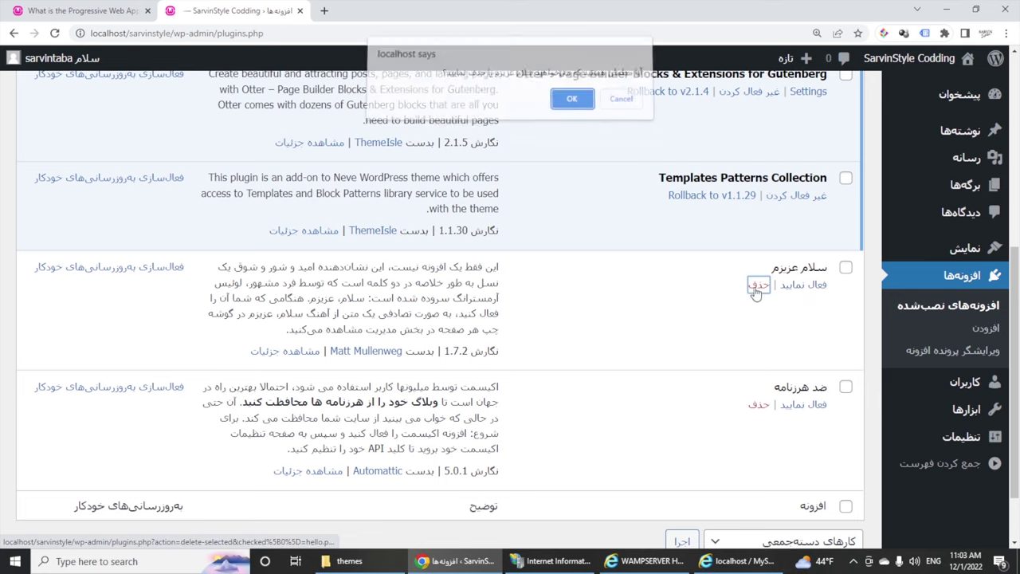
left_click(571, 106)
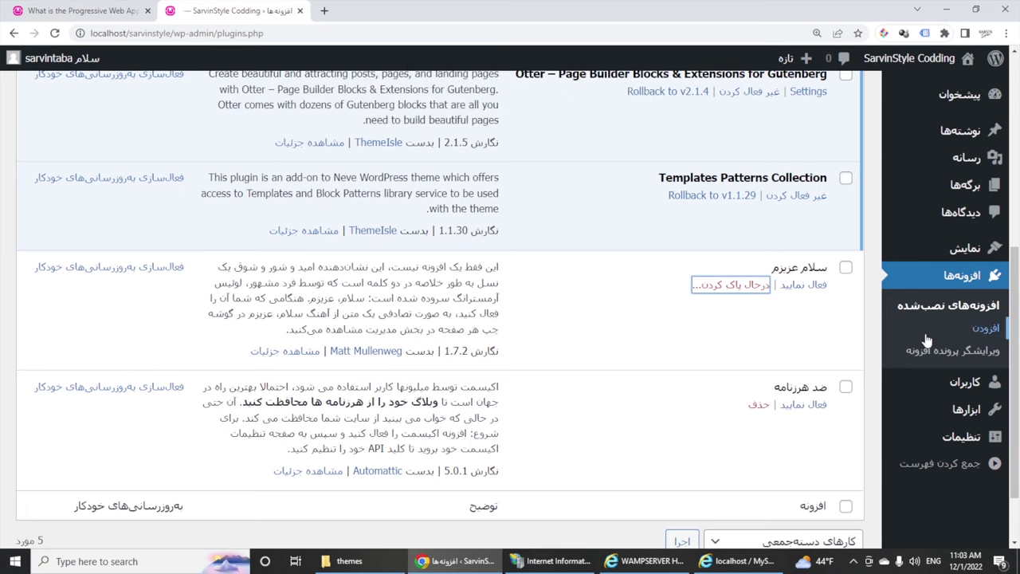
scroll(838, 280, "up", 4)
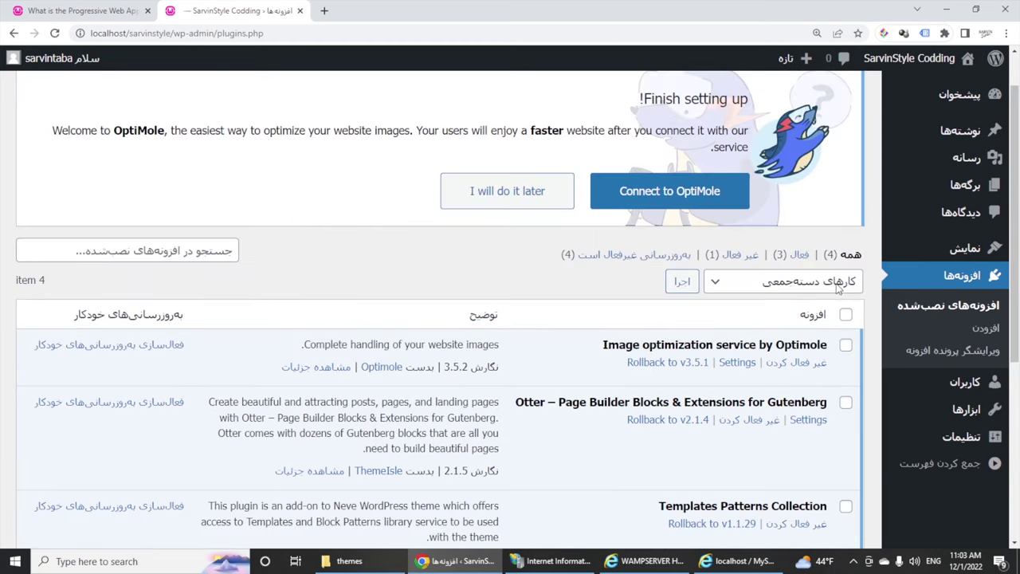
scroll(838, 288, "down", 4)
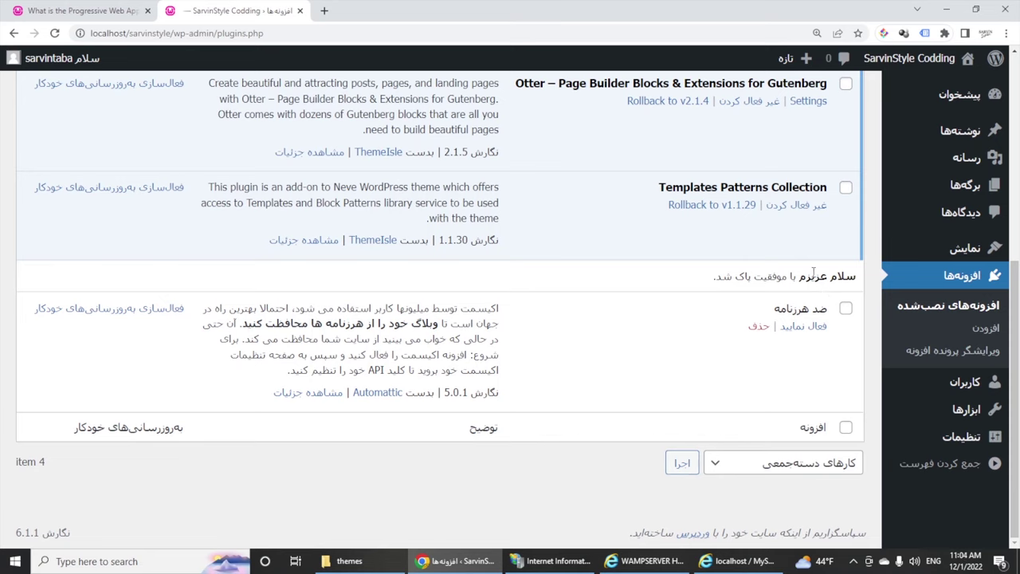
left_click(818, 323)
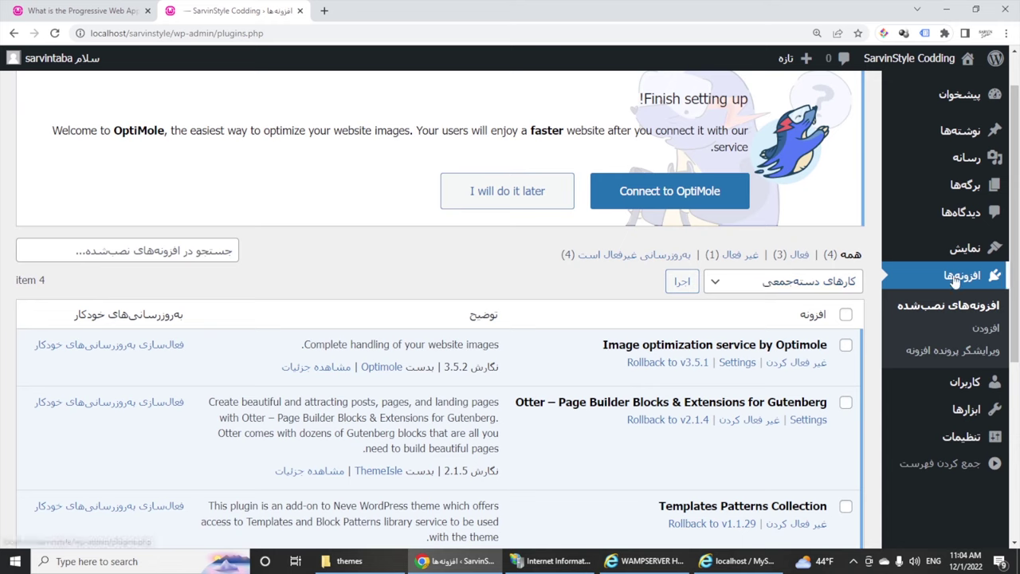
Go to the page for adding plugins and display the form for uploading a plugin as a .zip file.
left_click(987, 334)
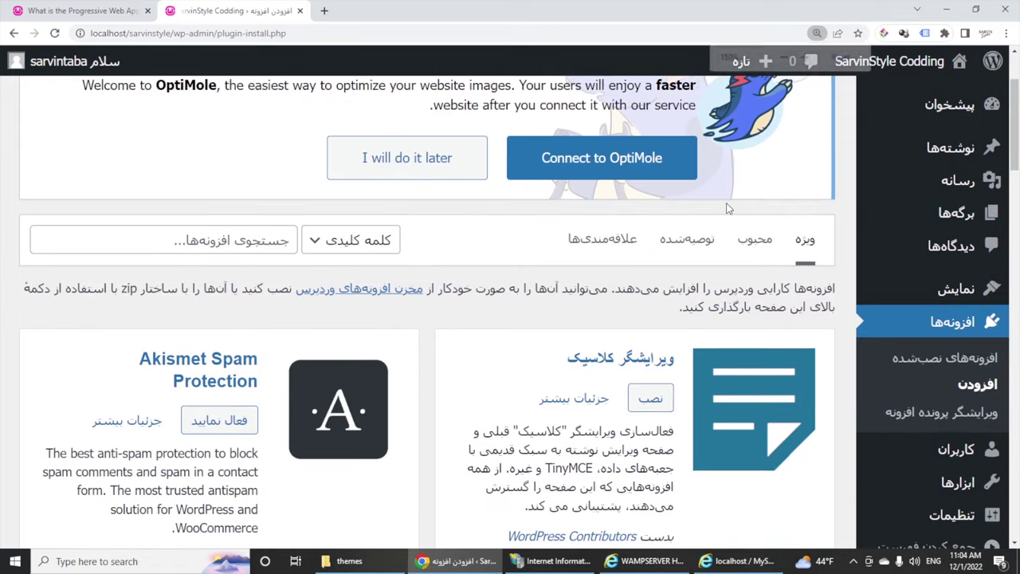
scroll(780, 217, "up", 2)
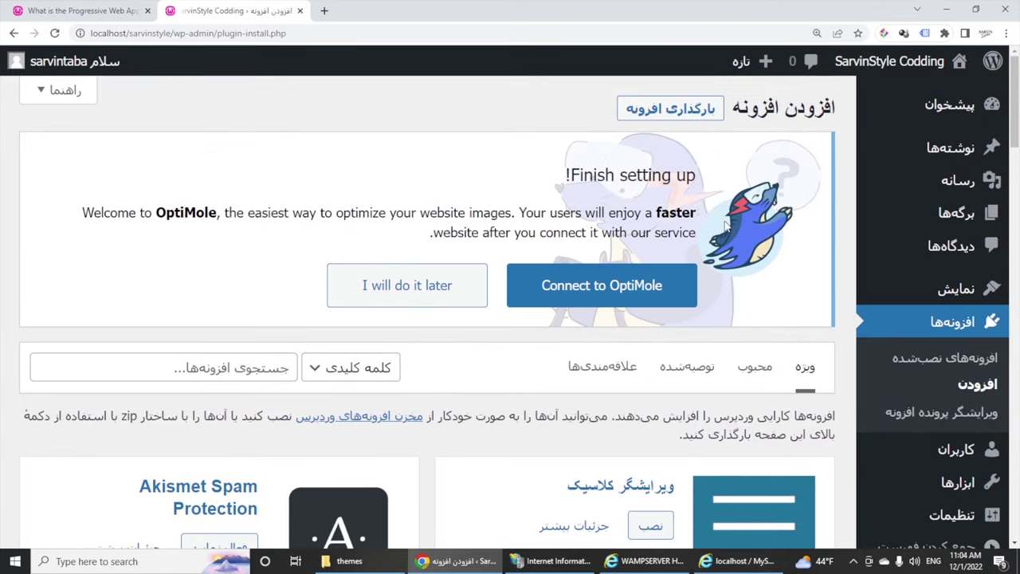
left_click(670, 110)
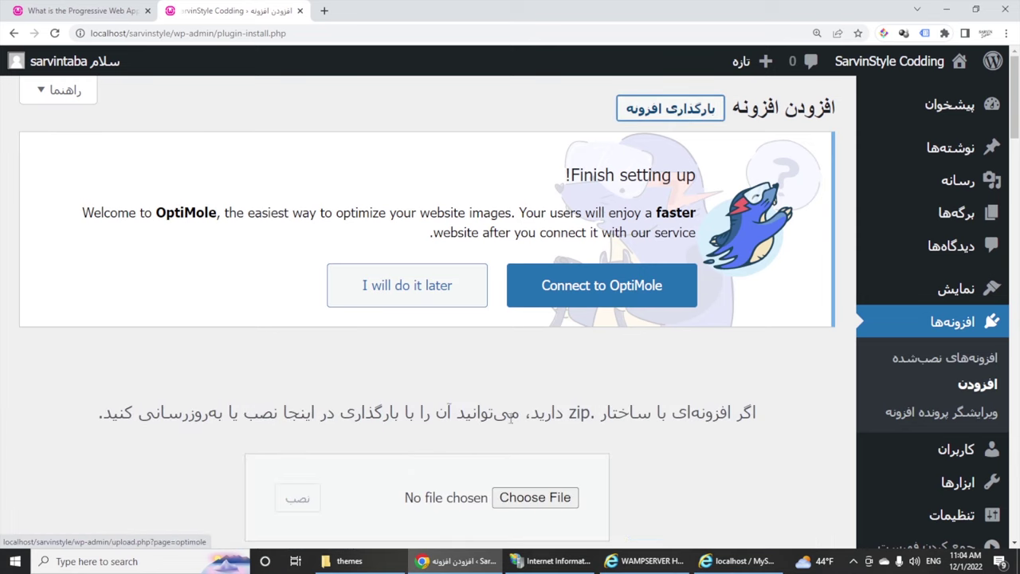
scroll(519, 438, "down", 2)
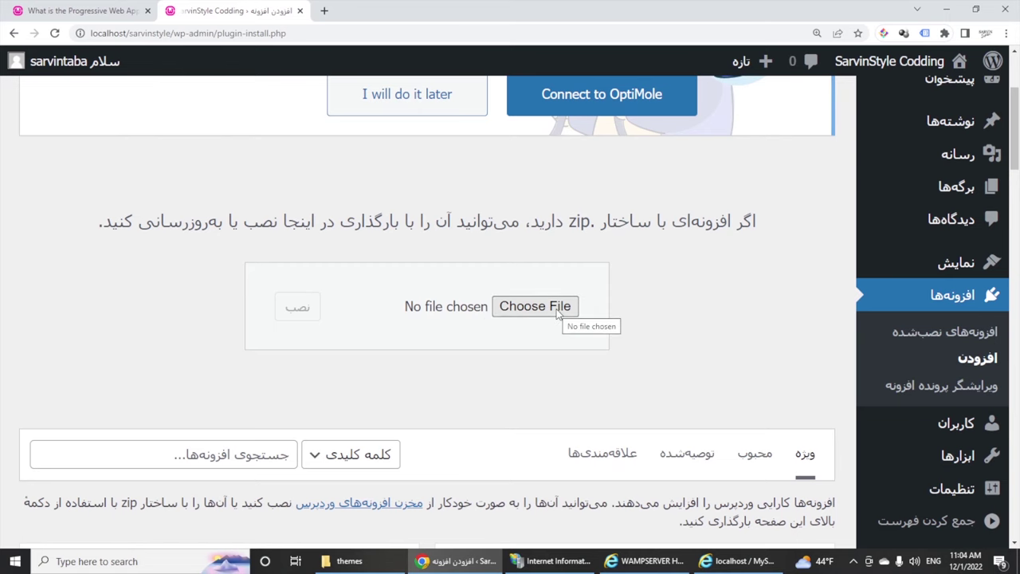
scroll(558, 312, "up", 2)
Switch to File Explorer and open the plugins folder inside the site's wp-content directory to view its contents.
left_click(349, 561)
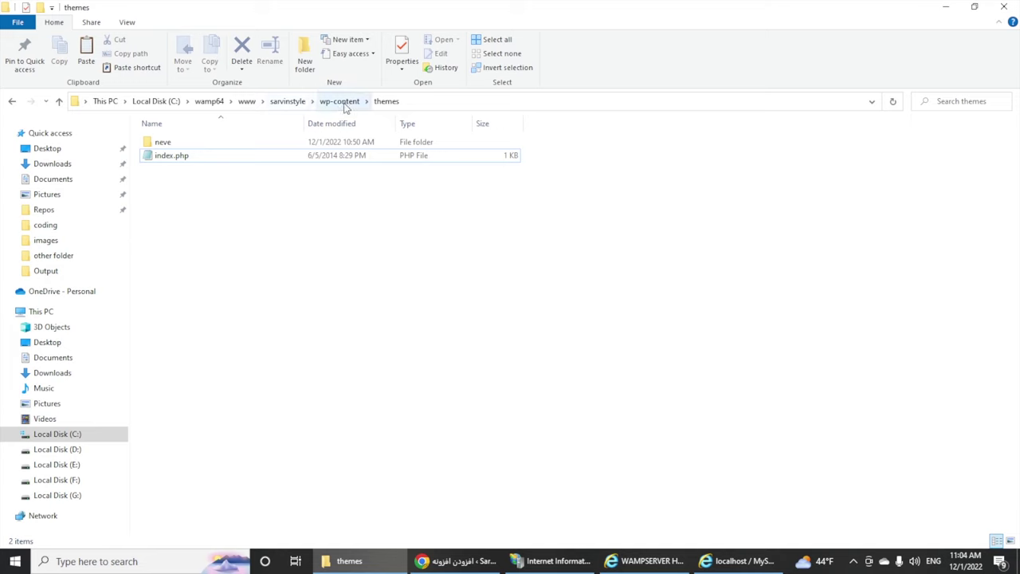
left_click(343, 102)
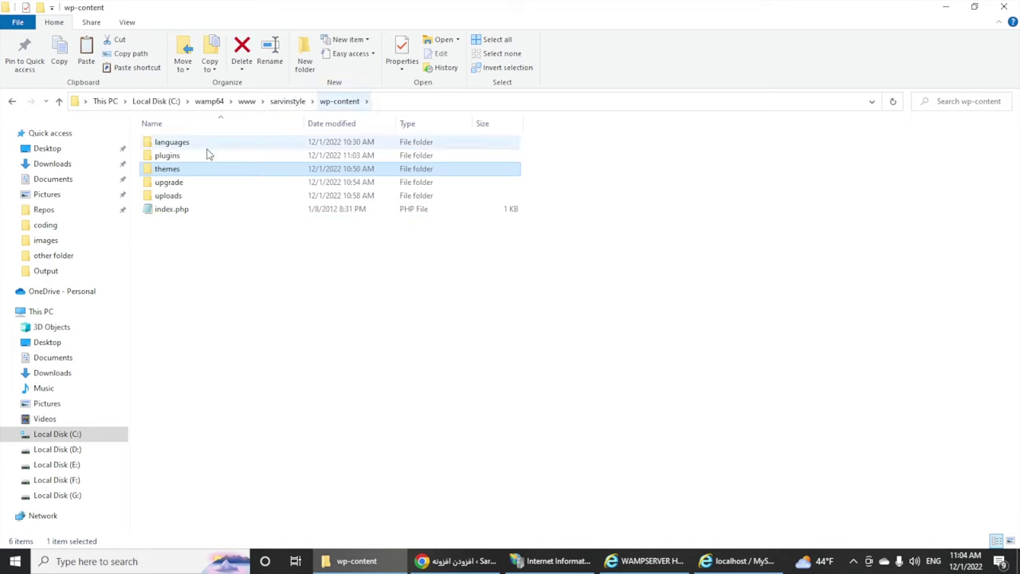
double_click(164, 156)
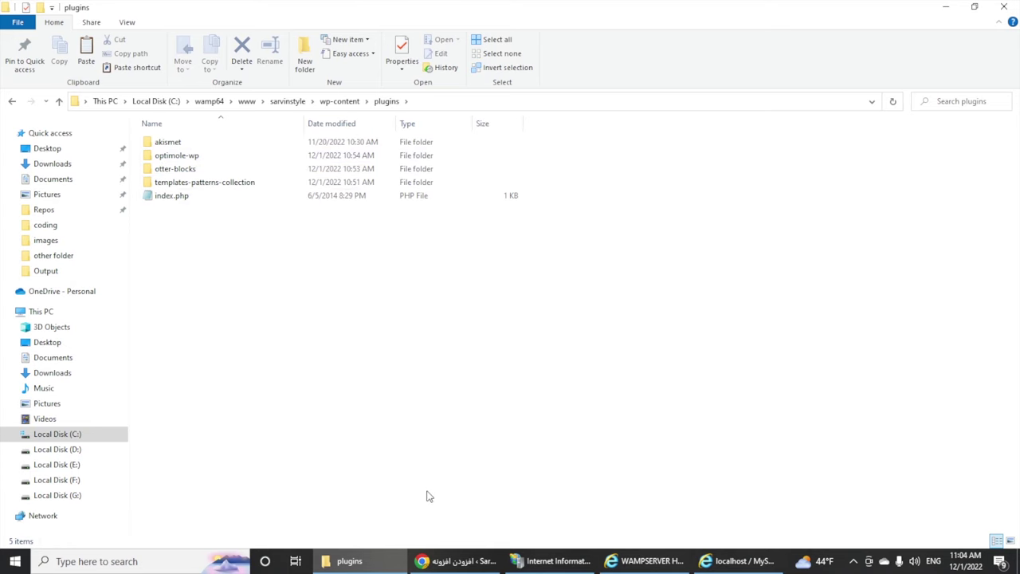
Switch back to Chrome and look through the featured plugins offered for installation.
left_click(458, 561)
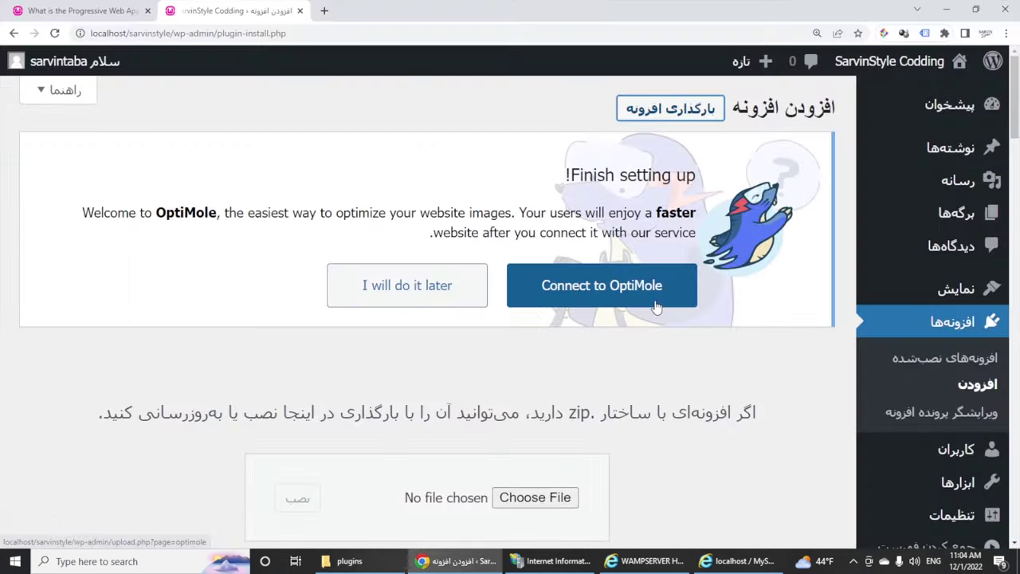
scroll(654, 308, "down", 3)
scroll(653, 308, "down", 4)
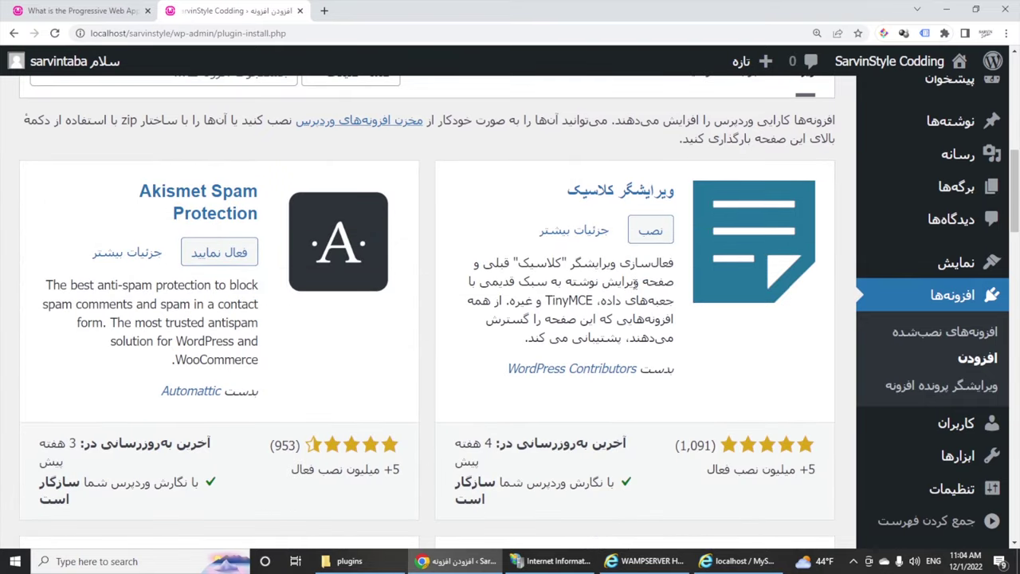
scroll(678, 284, "down", 3)
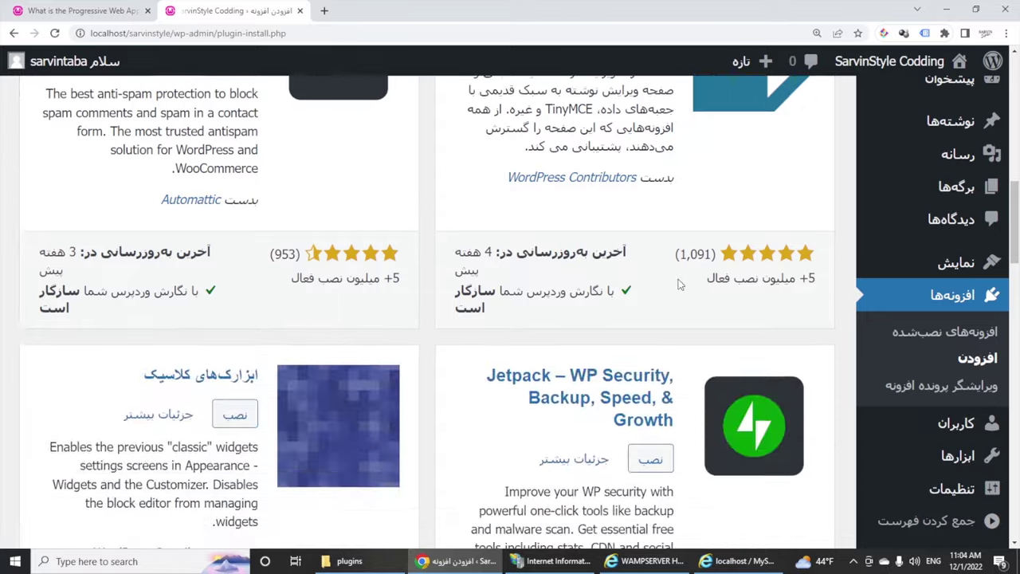
scroll(678, 285, "up", 6)
Search the plugin directory by keyword for "woocamer".
left_click(231, 267)
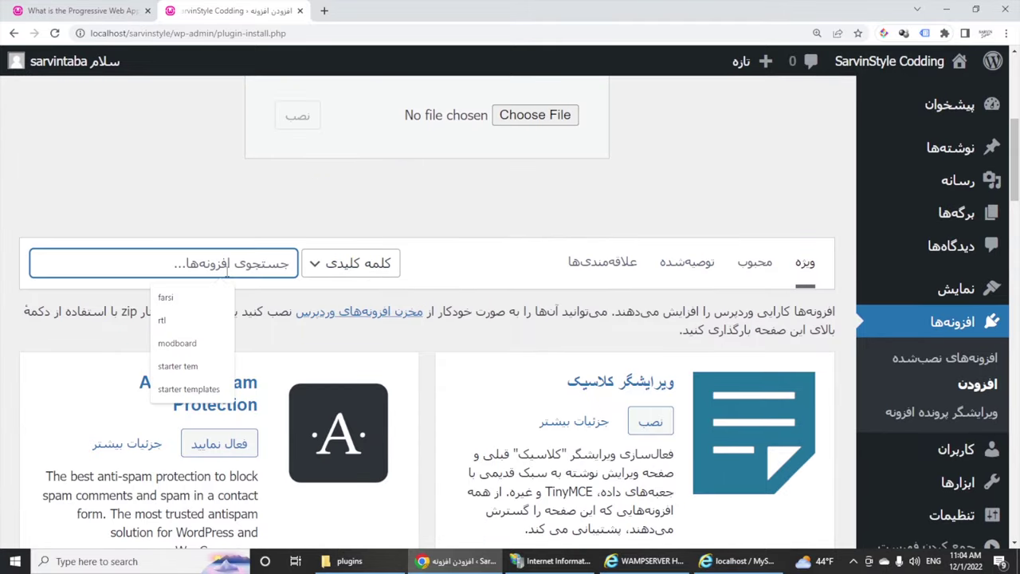
type("wooc")
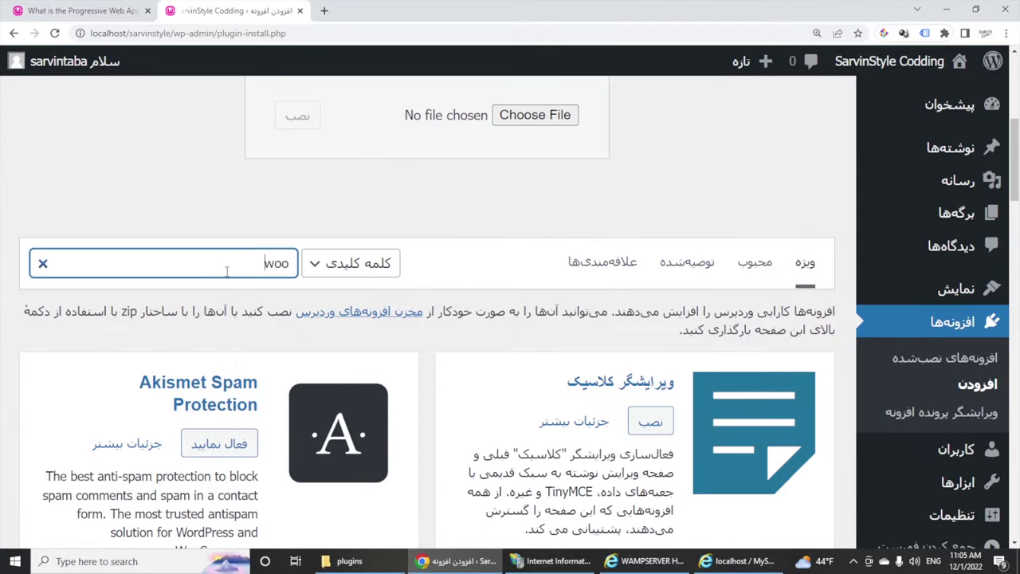
type("amer")
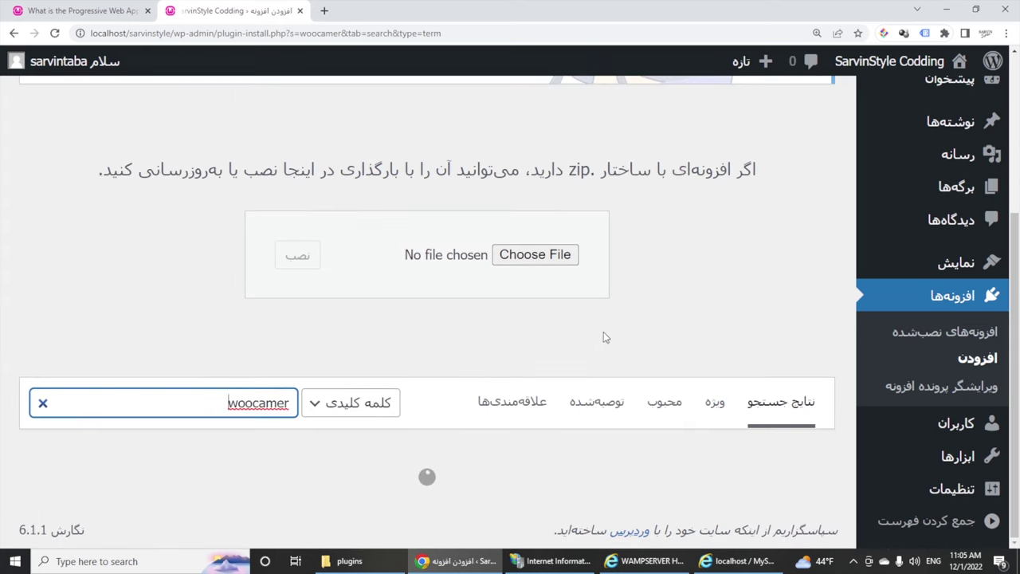
scroll(419, 401, "down", 2)
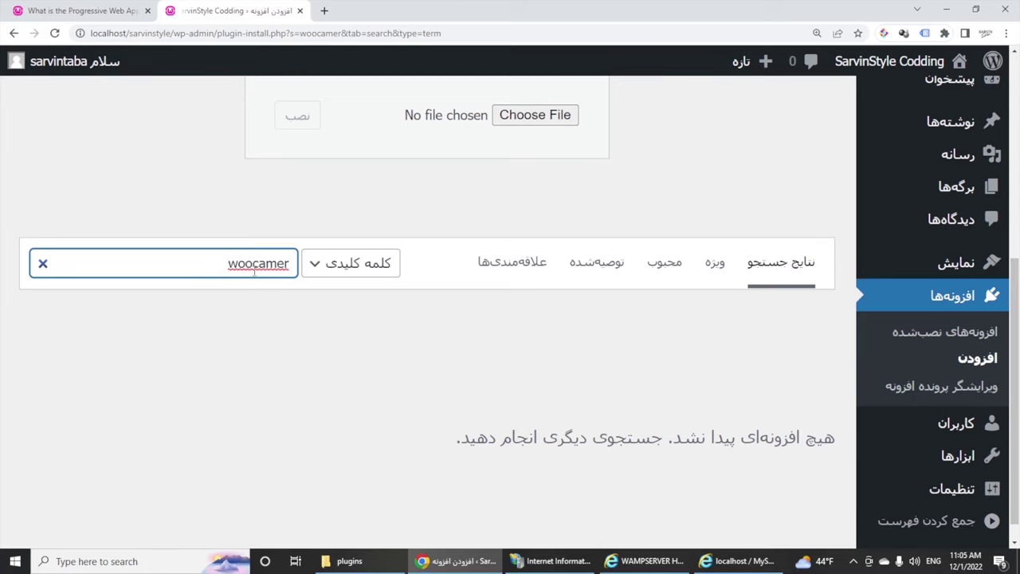
Change the plugin search keyword to "wooco" and look through the matching plugins.
left_click_drag(258, 263, 344, 275)
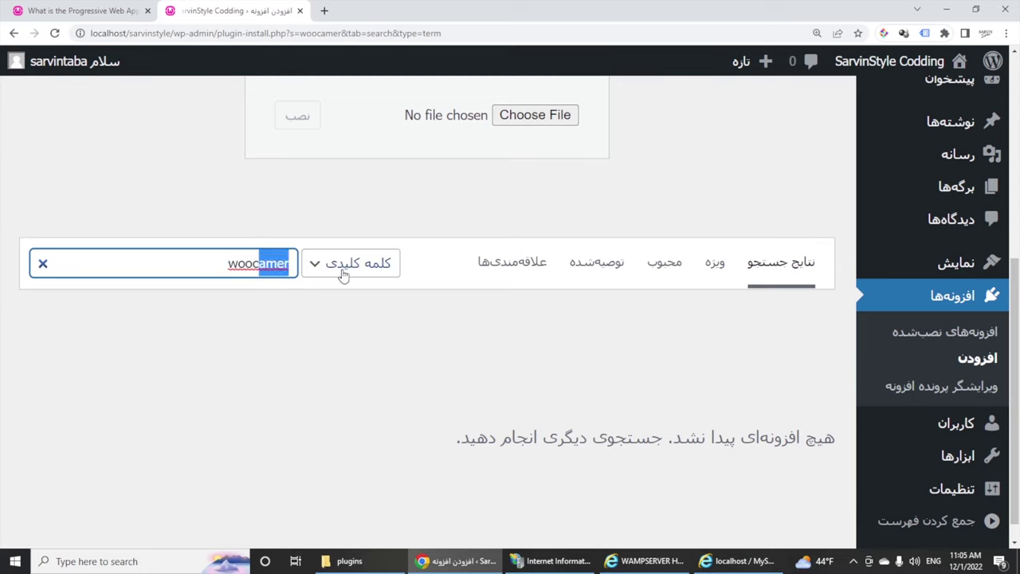
key("BackSpace")
type("o")
left_click(344, 275)
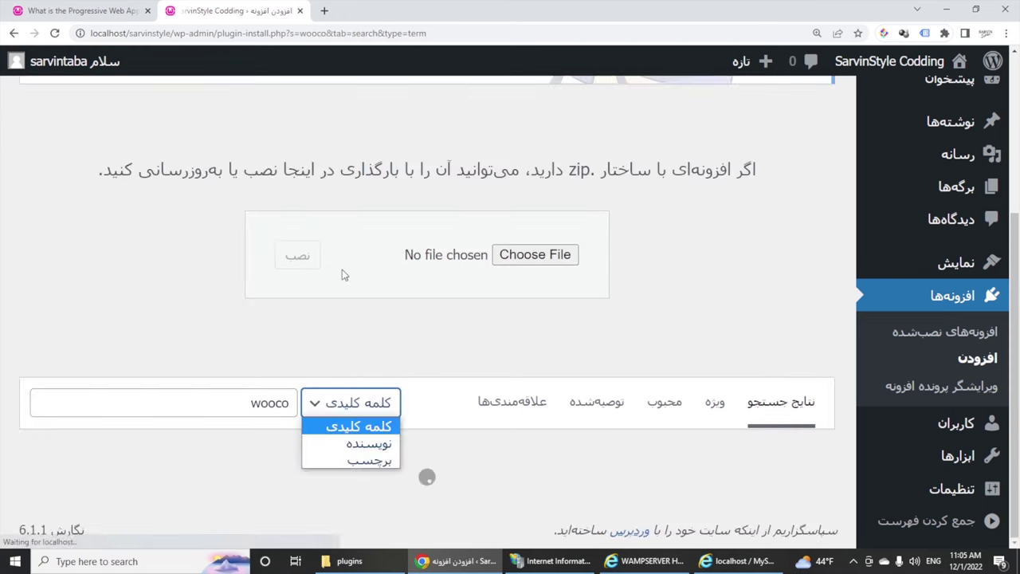
left_click(198, 483)
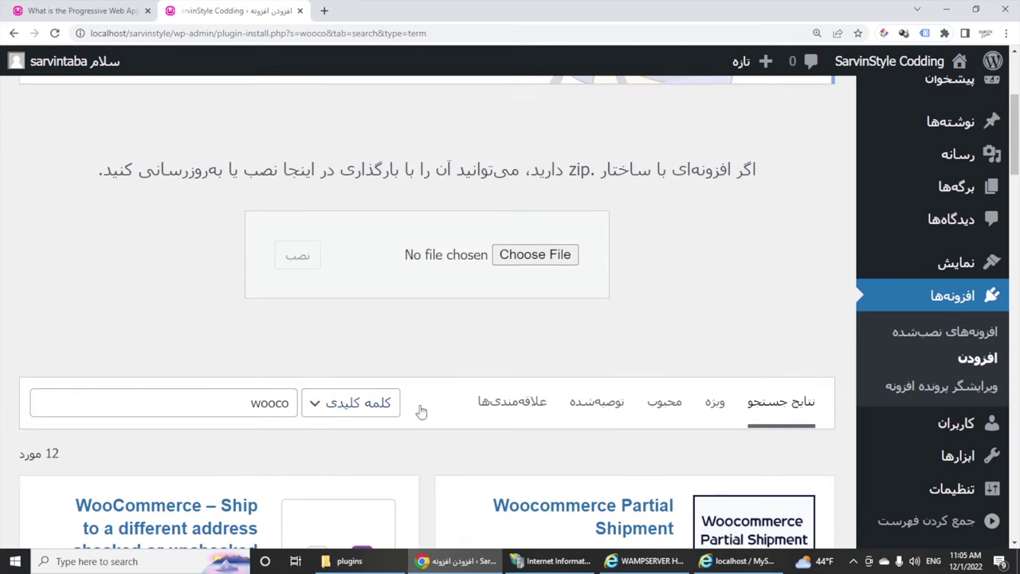
scroll(572, 262, "down", 3)
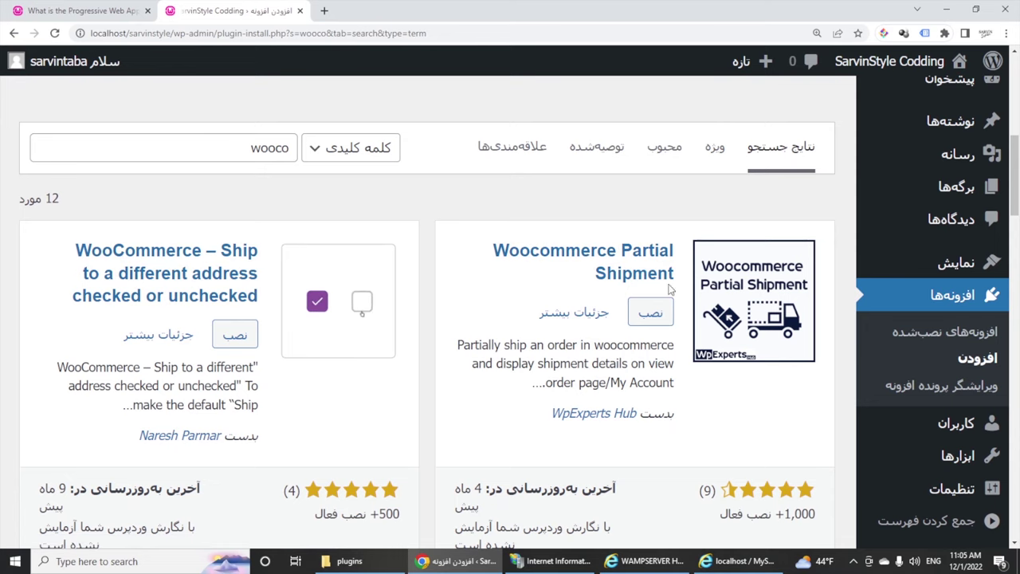
scroll(653, 307, "down", 5)
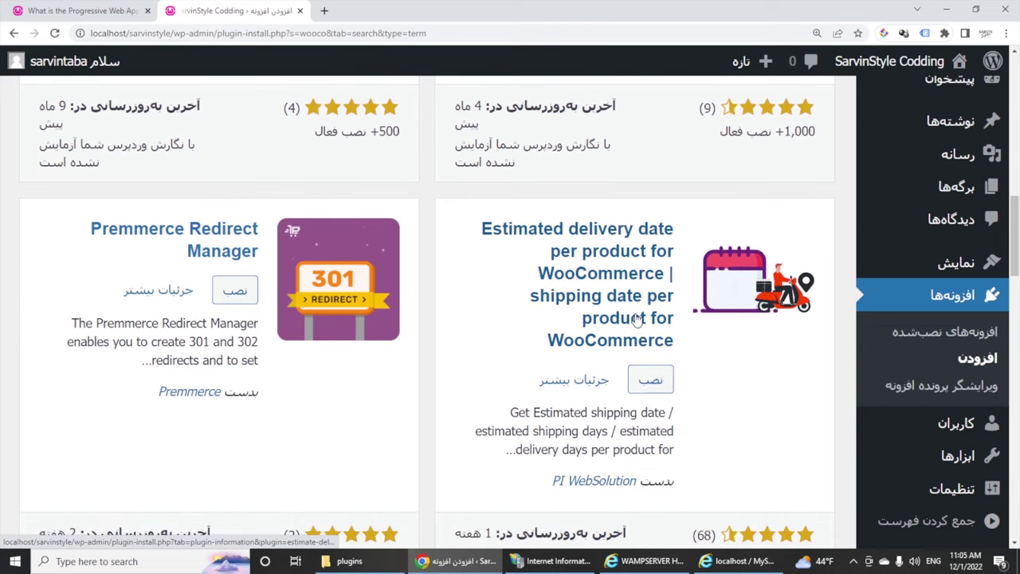
Clear the plugin search keyword and switch to the list of popular plugins.
scroll(637, 319, "down", 3)
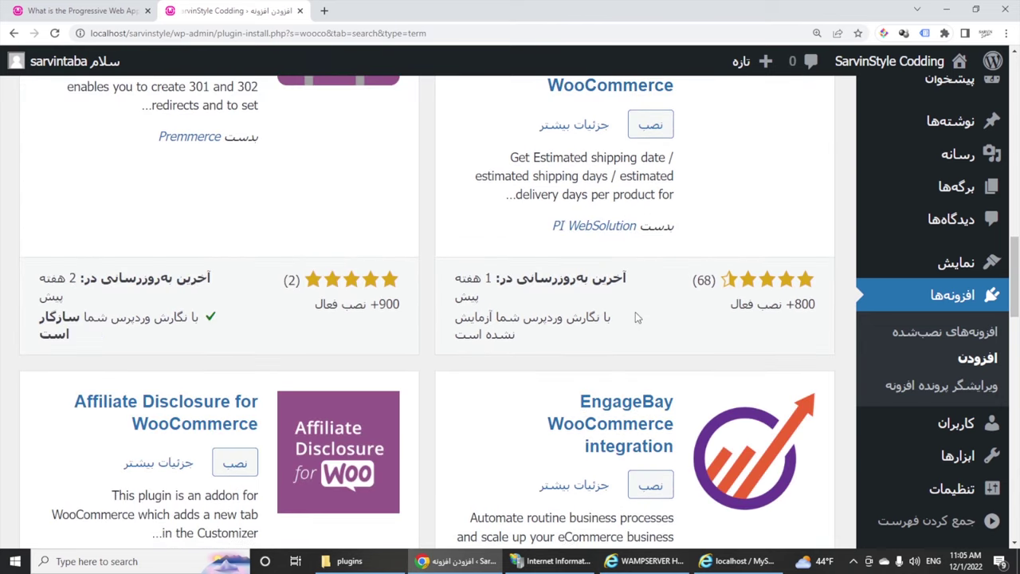
scroll(635, 312, "up", 14)
scroll(403, 336, "down", 3)
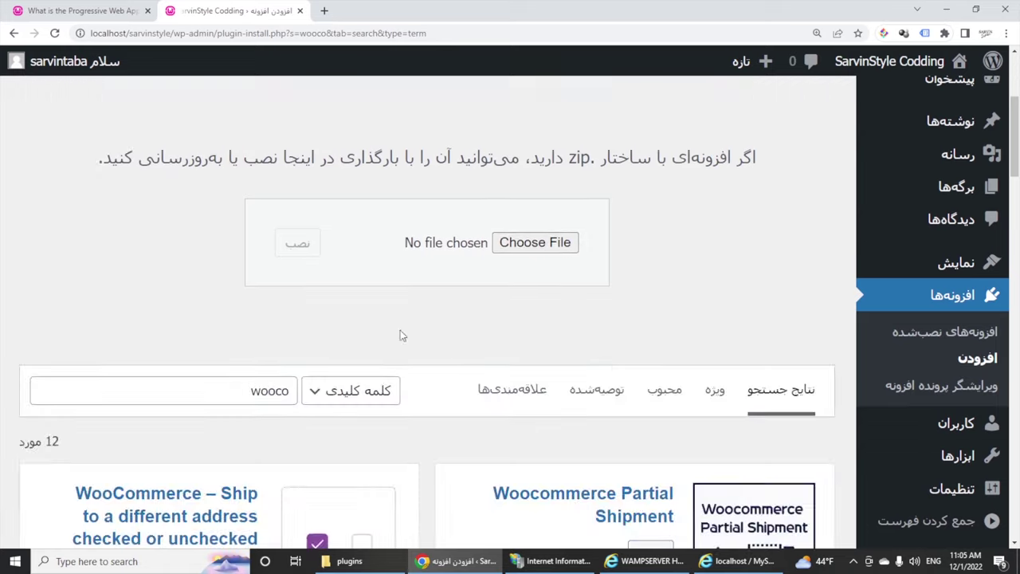
double_click(260, 392)
key("BackSpace")
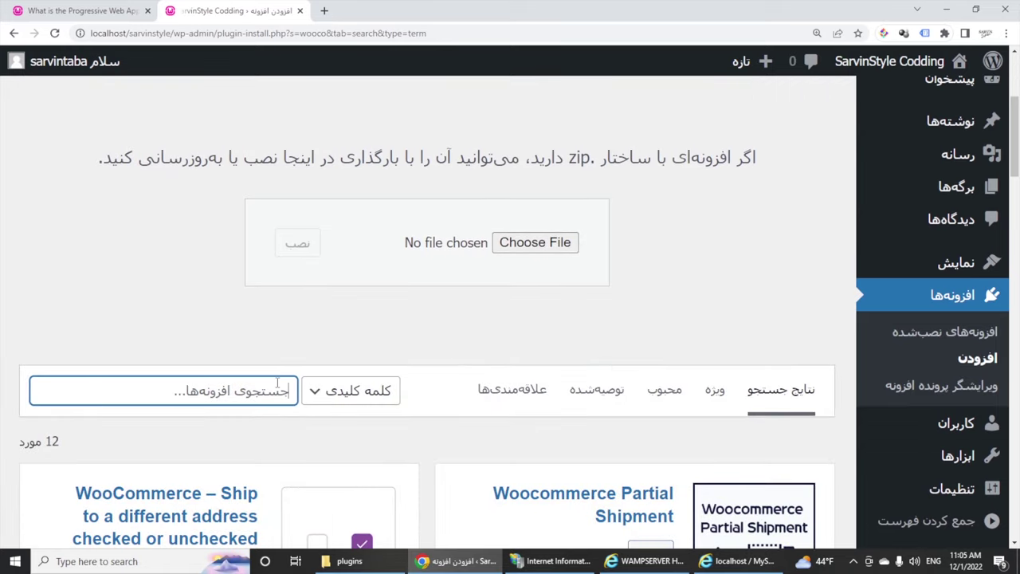
left_click(667, 407)
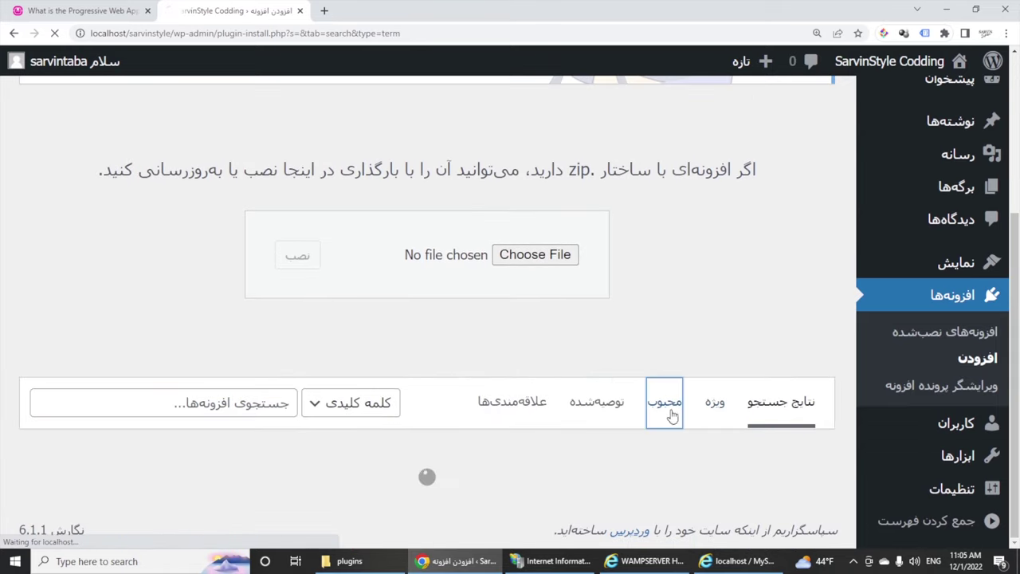
scroll(718, 355, "down", 3)
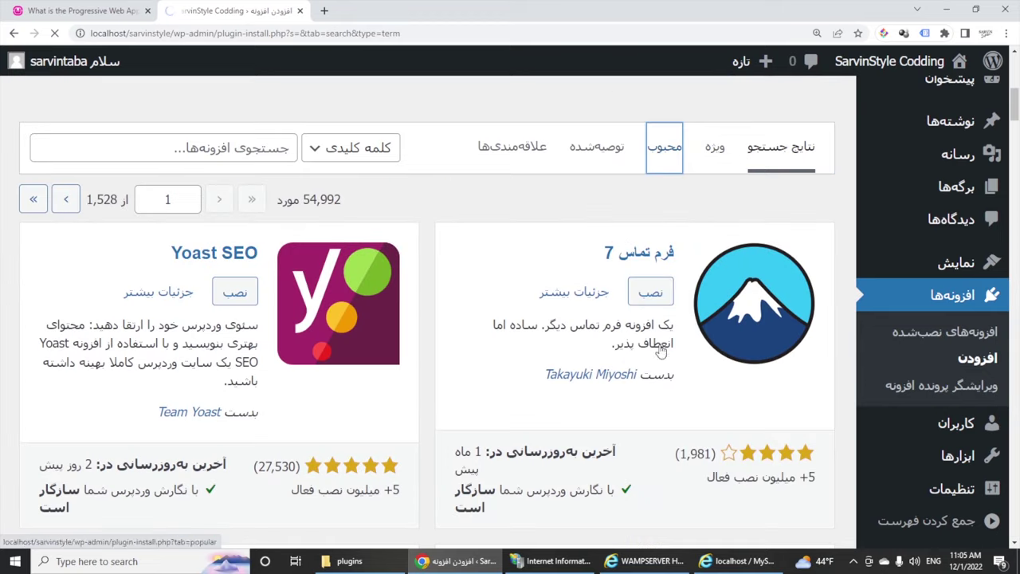
Compare the active installation counts of the WooCommerce and Yoast SEO plugins in the popular list.
scroll(378, 312, "down", 4)
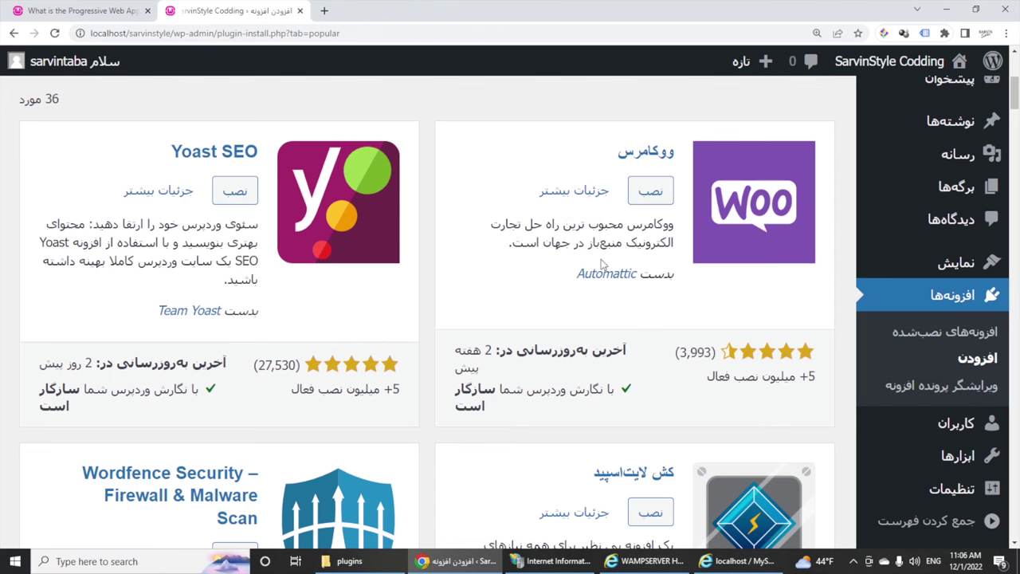
scroll(677, 207, "down", 3)
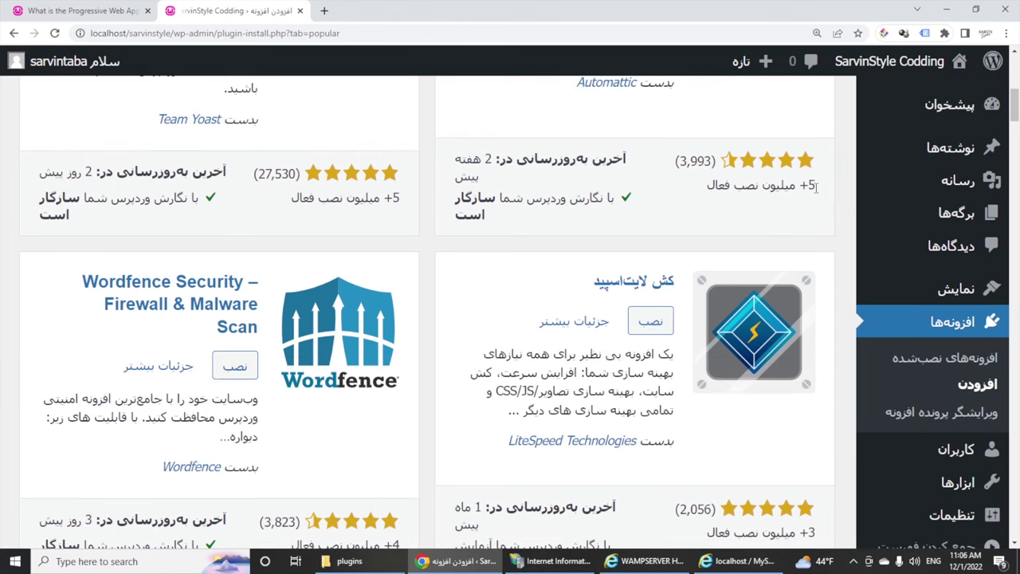
double_click(816, 186)
scroll(677, 220, "up", 3)
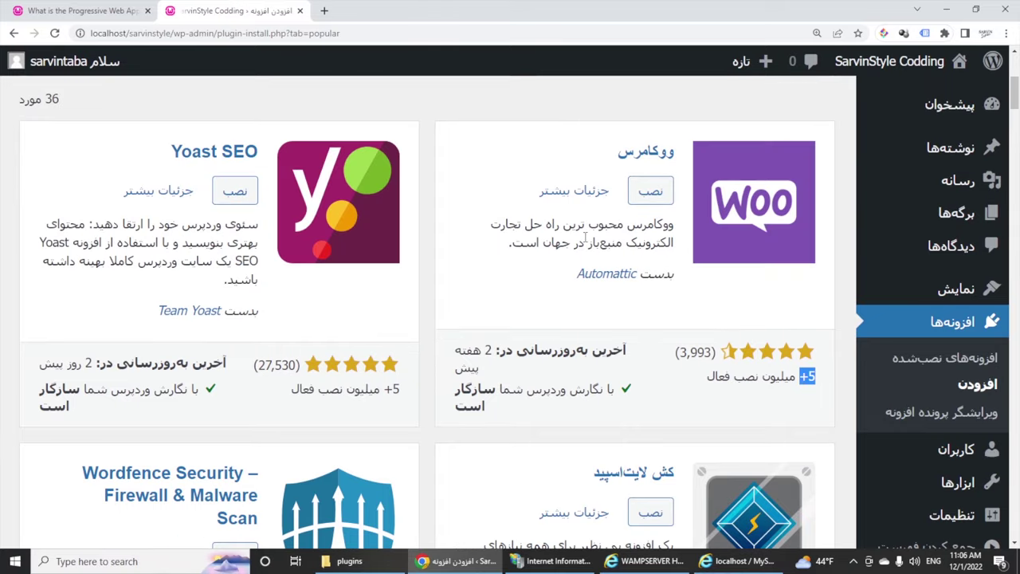
left_click_drag(410, 399, 48, 363)
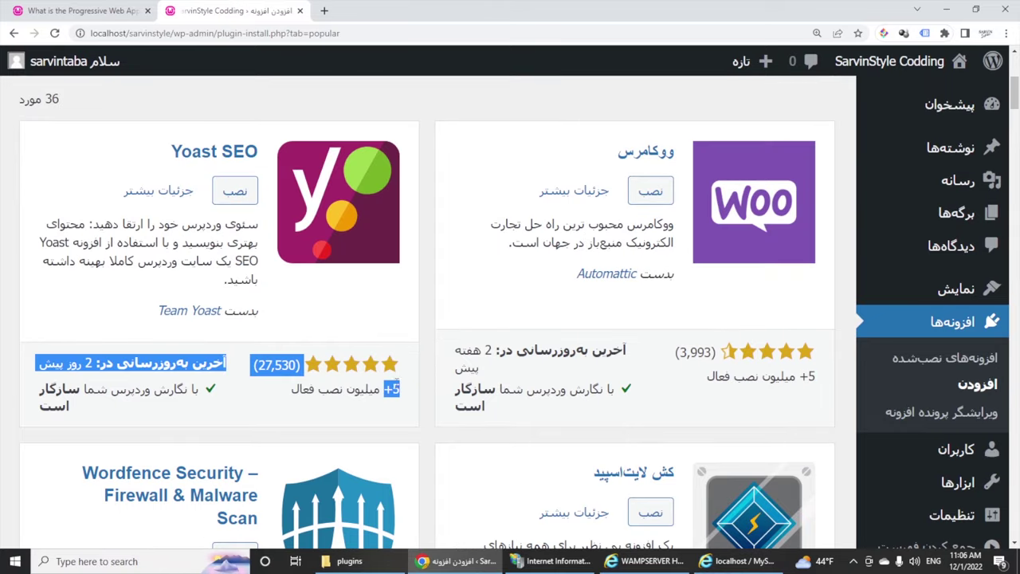
Look through the remaining popular plugins, checking their purposes, ratings and active installation counts.
scroll(503, 346, "down", 5)
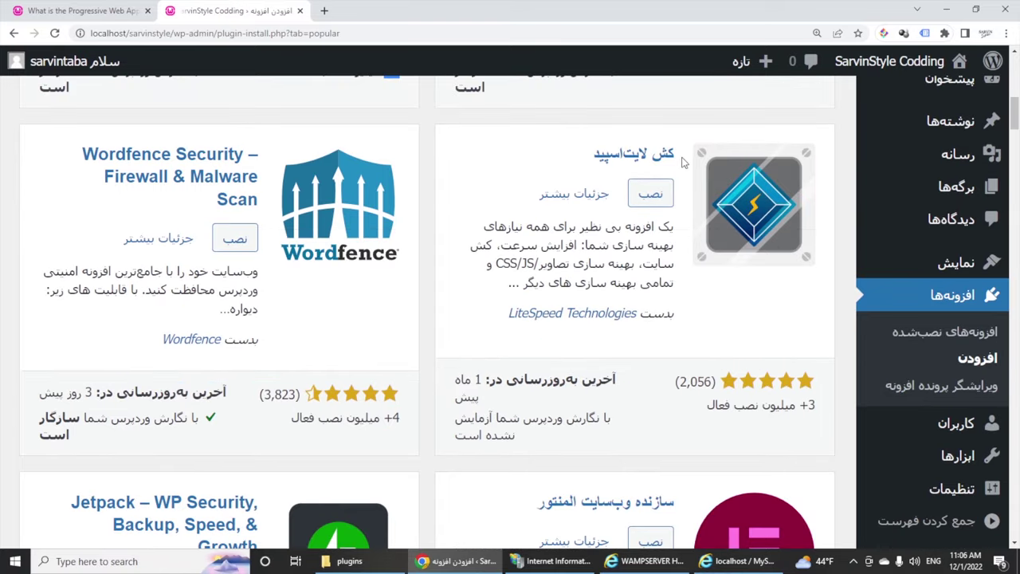
scroll(452, 251, "down", 3)
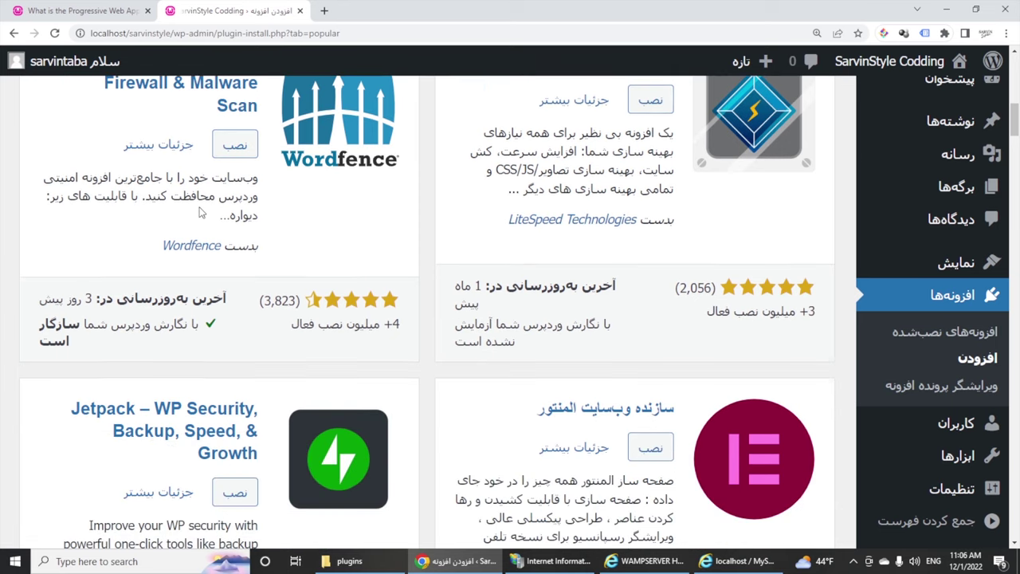
scroll(654, 264, "down", 5)
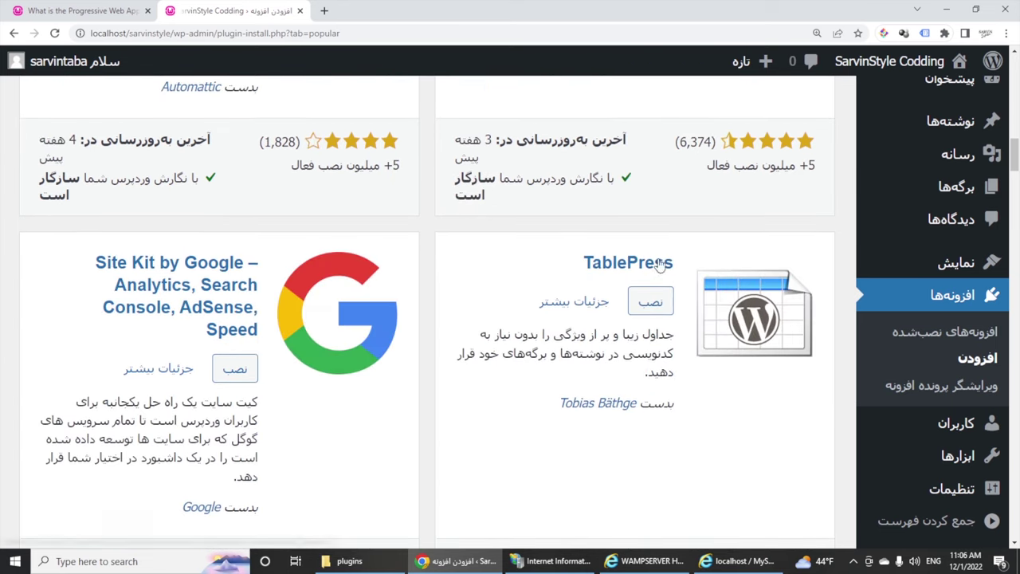
scroll(725, 257, "up", 2)
scroll(737, 159, "down", 1)
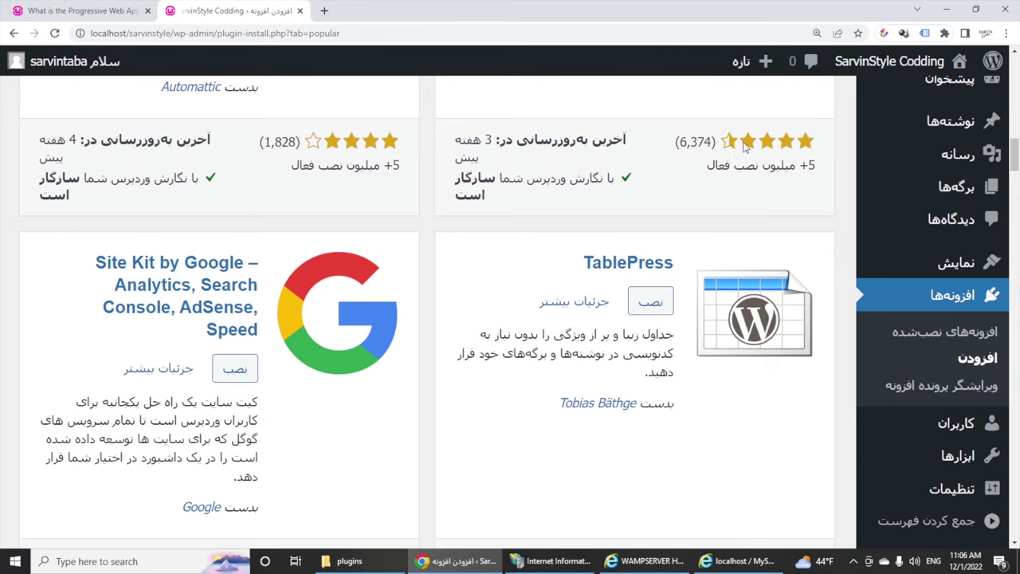
left_click_drag(816, 176, 802, 174)
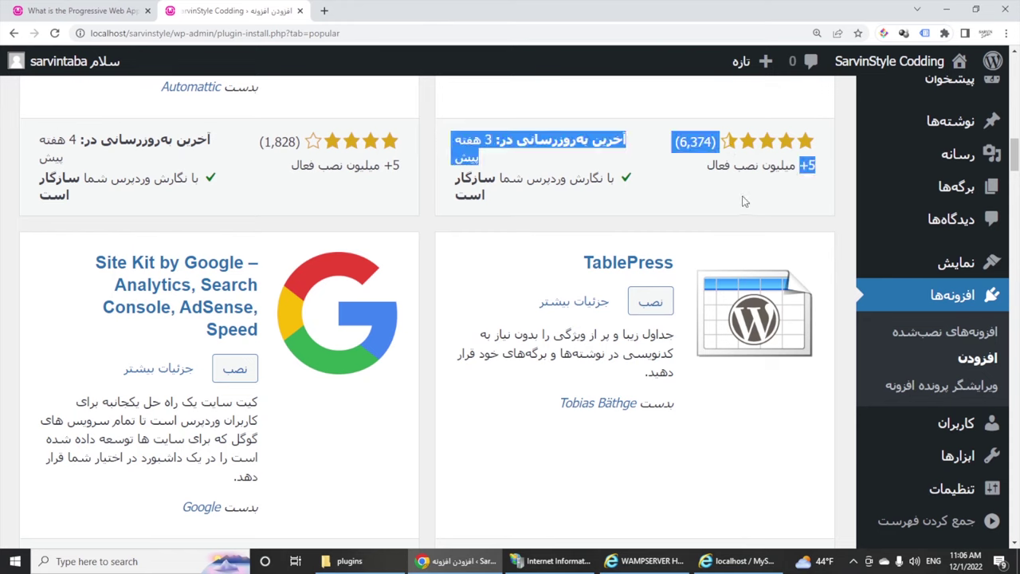
left_click(745, 186)
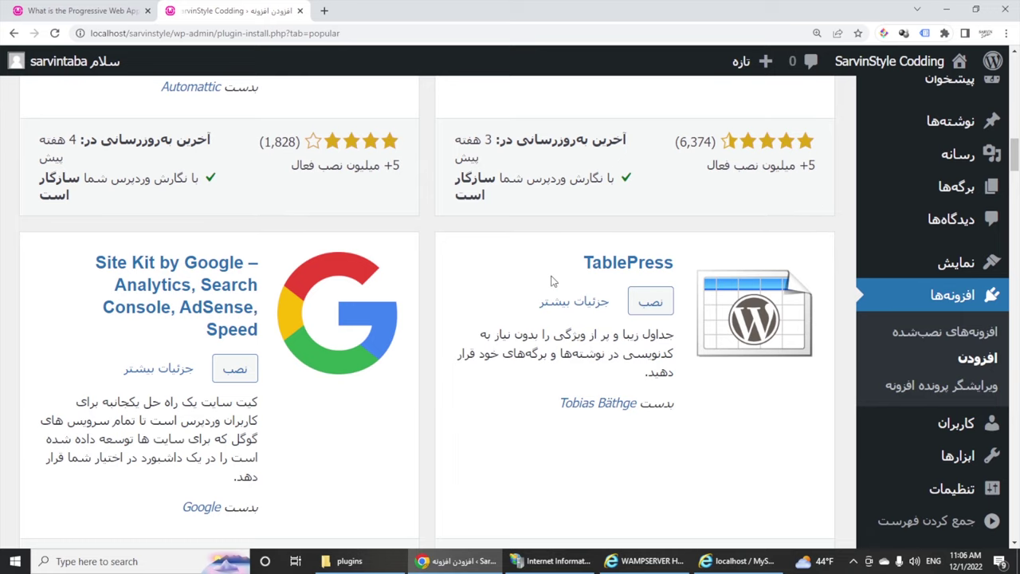
scroll(553, 282, "down", 4)
scroll(554, 280, "down", 2)
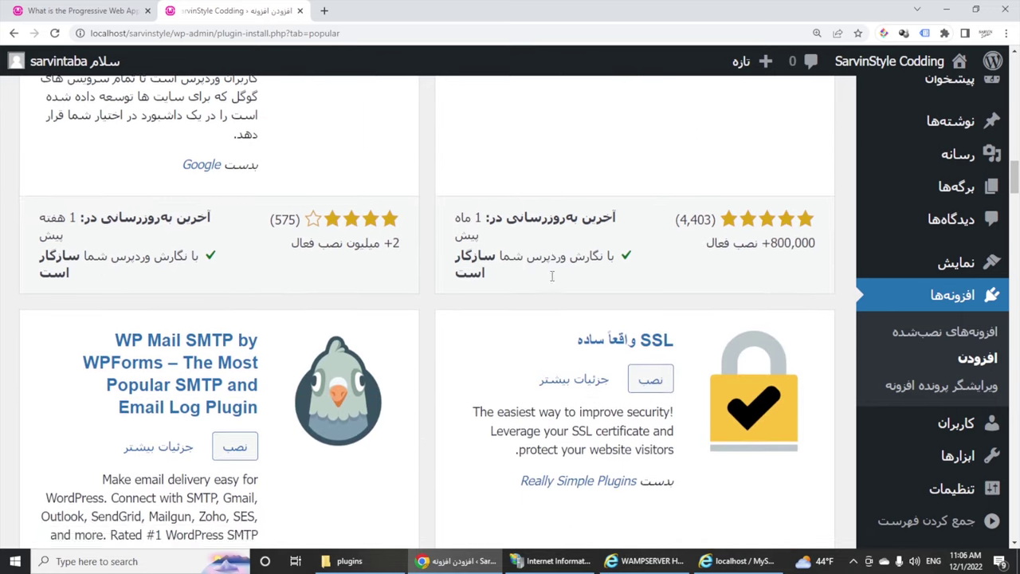
scroll(552, 275, "down", 3)
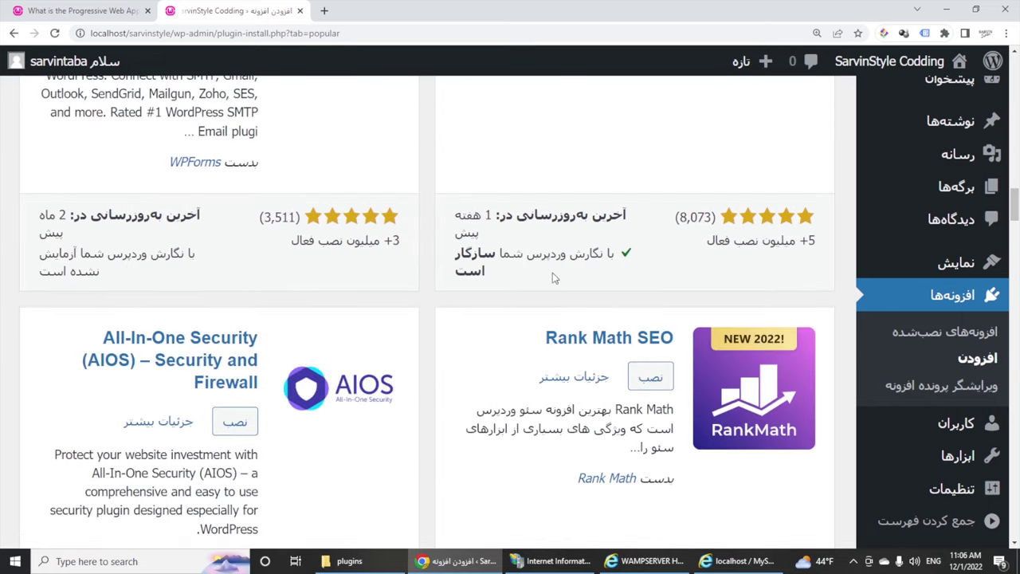
scroll(552, 273, "up", 20)
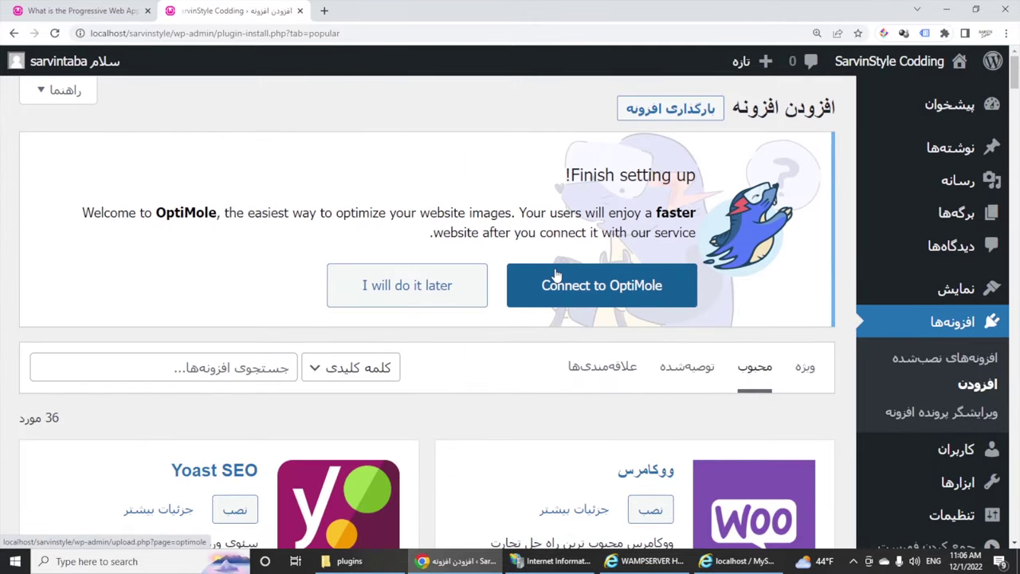
scroll(431, 155, "down", 2)
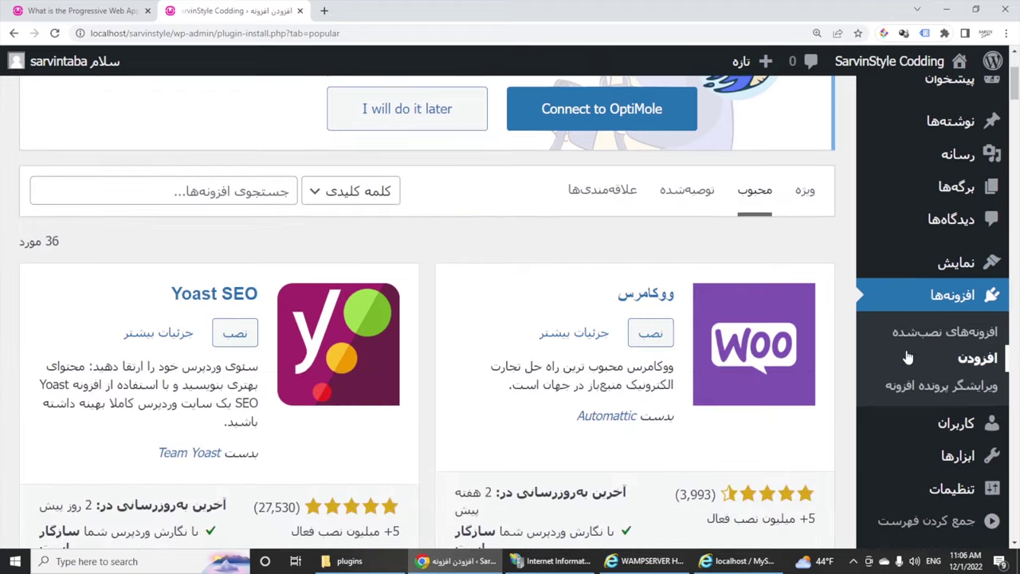
Open the list of all site pages and examine the About Us and Home entries.
mouse_move(976, 460)
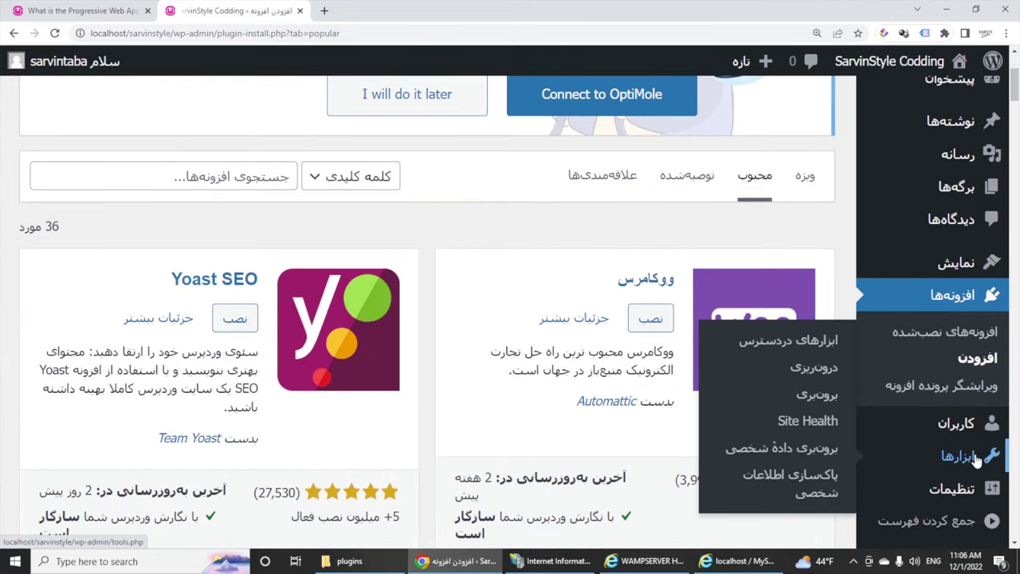
left_click(962, 193)
scroll(527, 312, "down", 2)
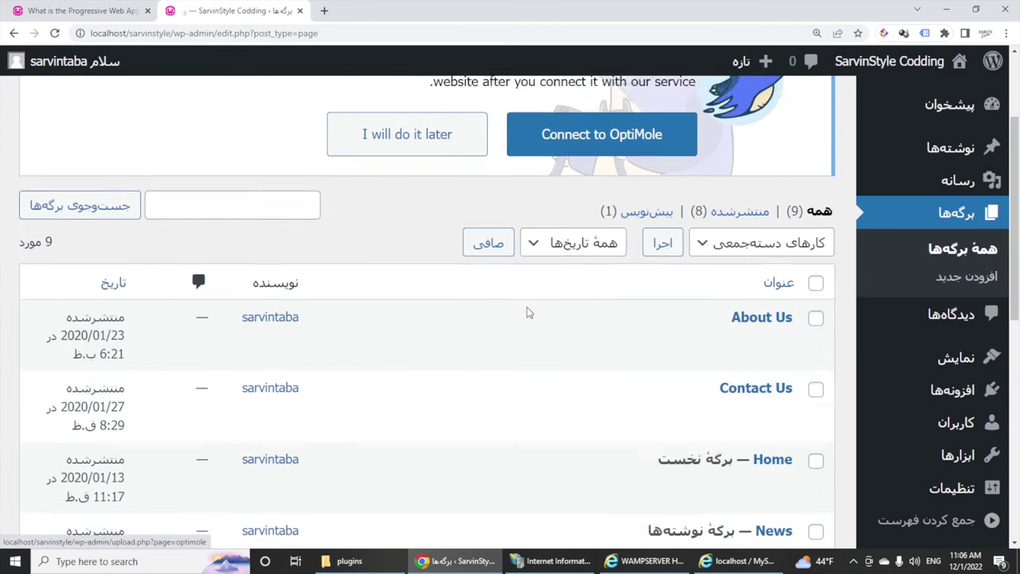
scroll(527, 312, "down", 1)
scroll(527, 312, "down", 1)
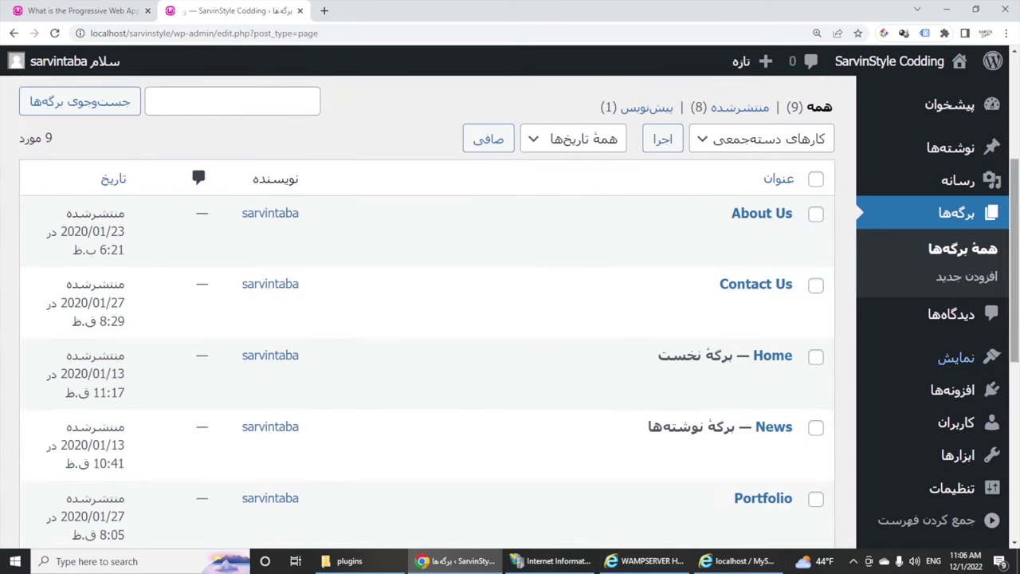
mouse_move(787, 240)
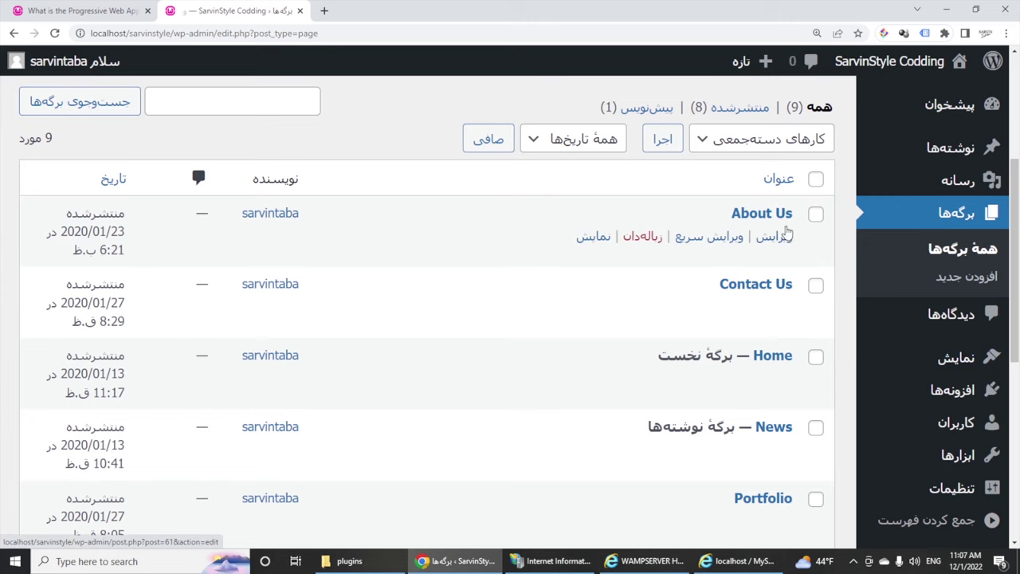
mouse_move(761, 381)
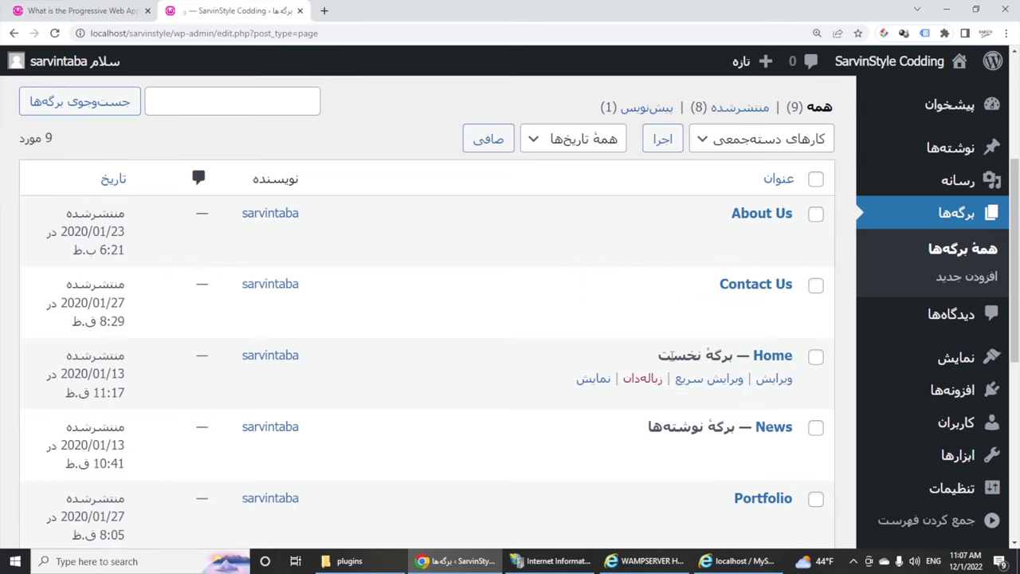
Open the site's front end at localhost/sarvinstyle in a new browser tab.
left_click(324, 12)
type("local")
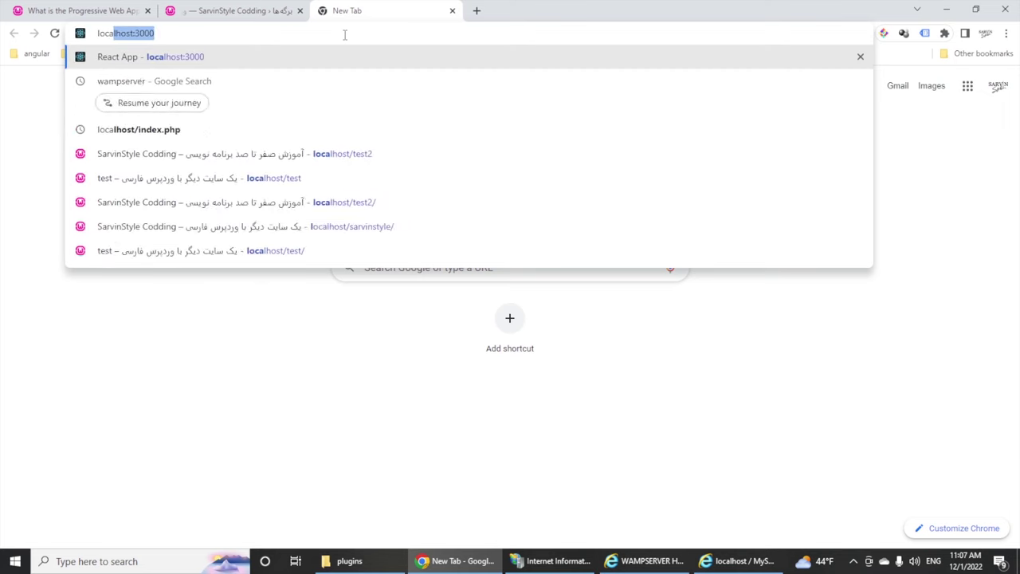
type("host")
key("Delete")
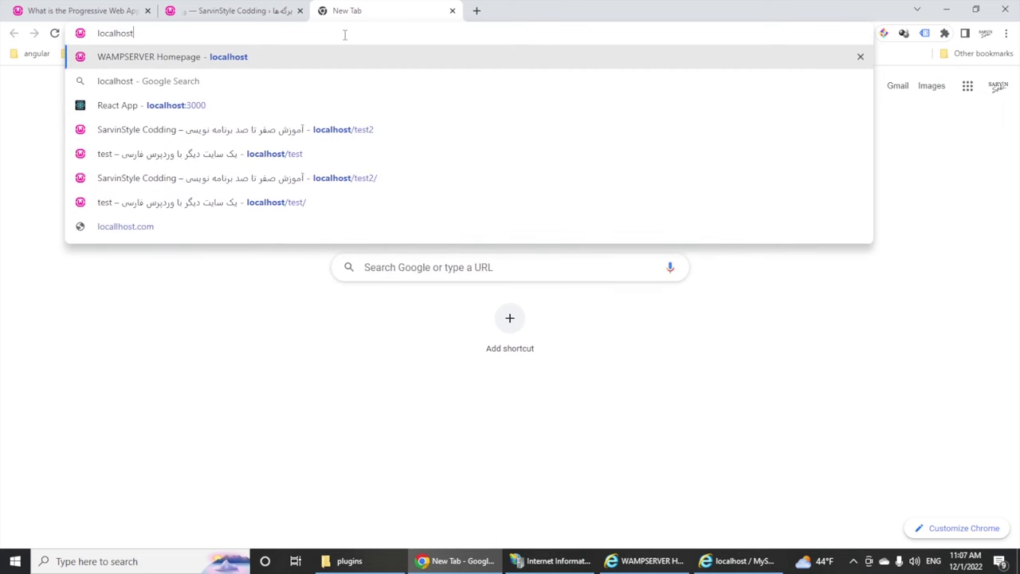
type("/sar")
key("Return")
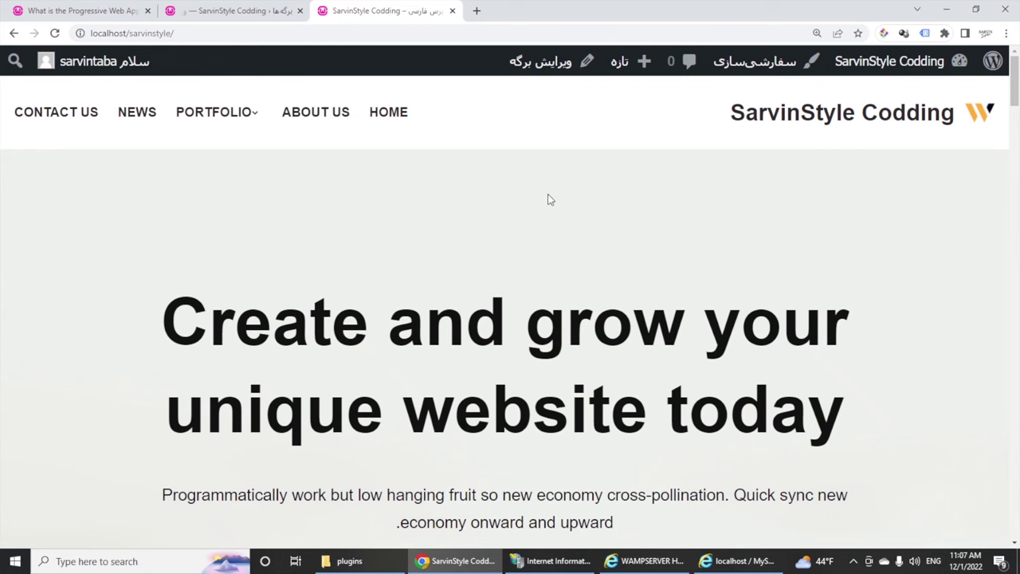
Return to the WordPress admin tab and look through the General and Writing settings.
left_click(202, 10)
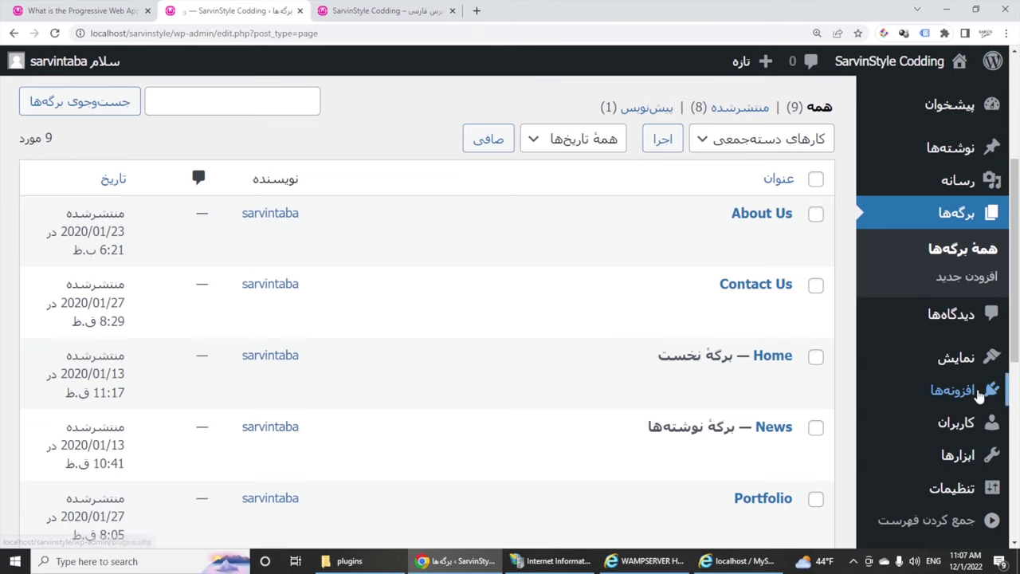
mouse_move(976, 461)
mouse_move(965, 495)
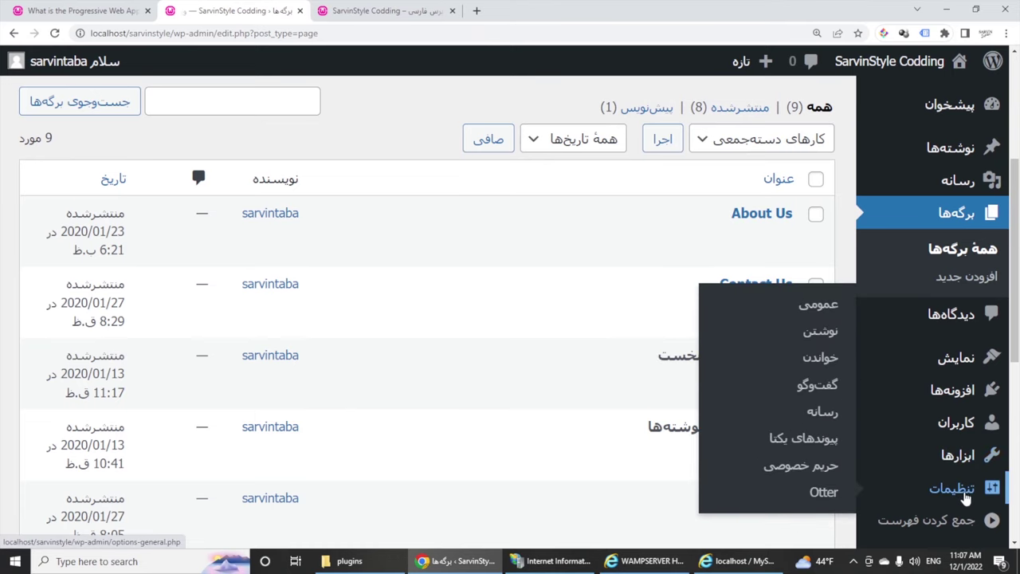
left_click(823, 311)
scroll(593, 319, "down", 2)
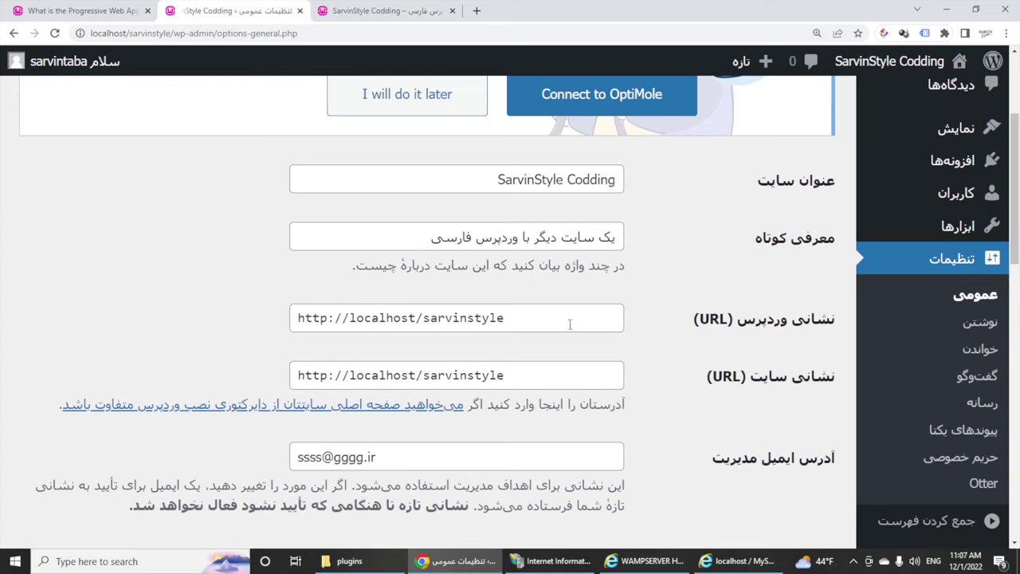
scroll(741, 388, "down", 3)
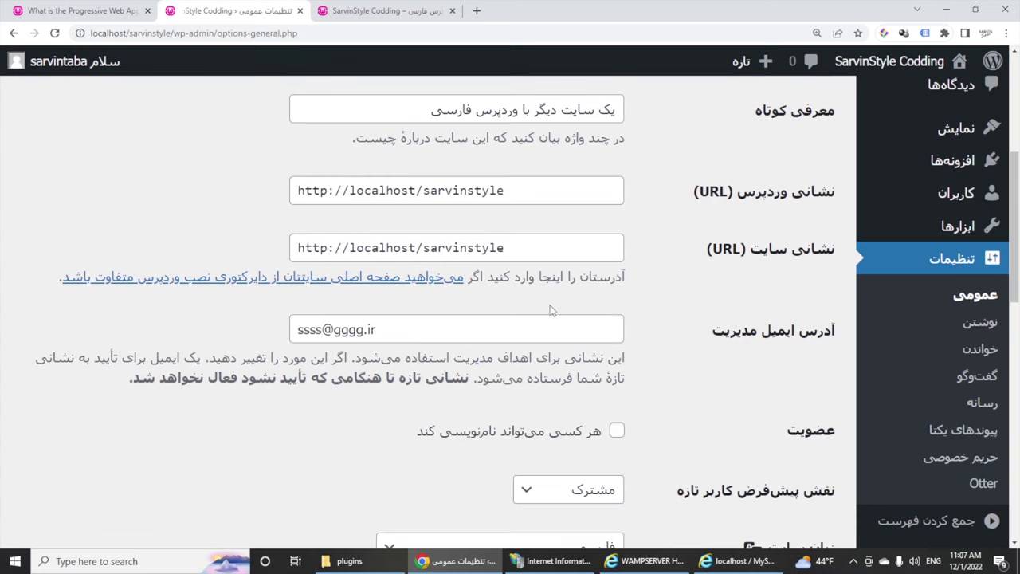
scroll(674, 343, "down", 2)
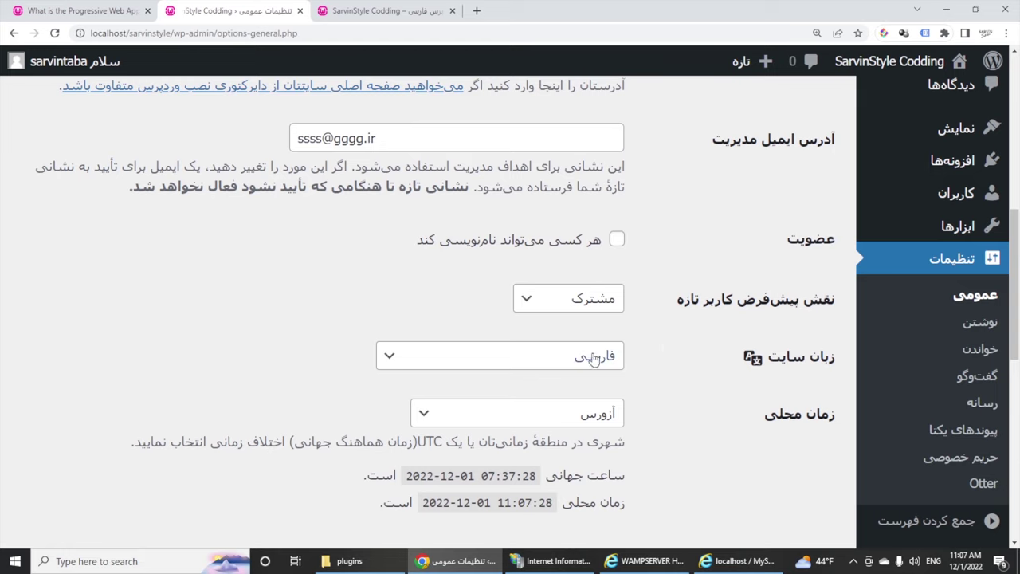
scroll(739, 362, "down", 2)
scroll(675, 327, "down", 5)
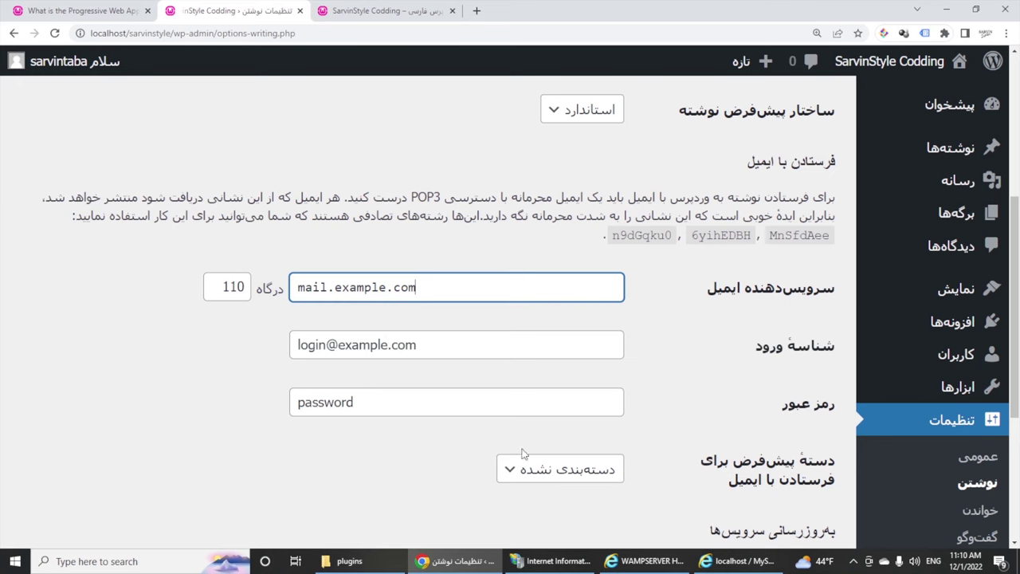
Open the Reading settings and check the homepage display options.
left_click(981, 510)
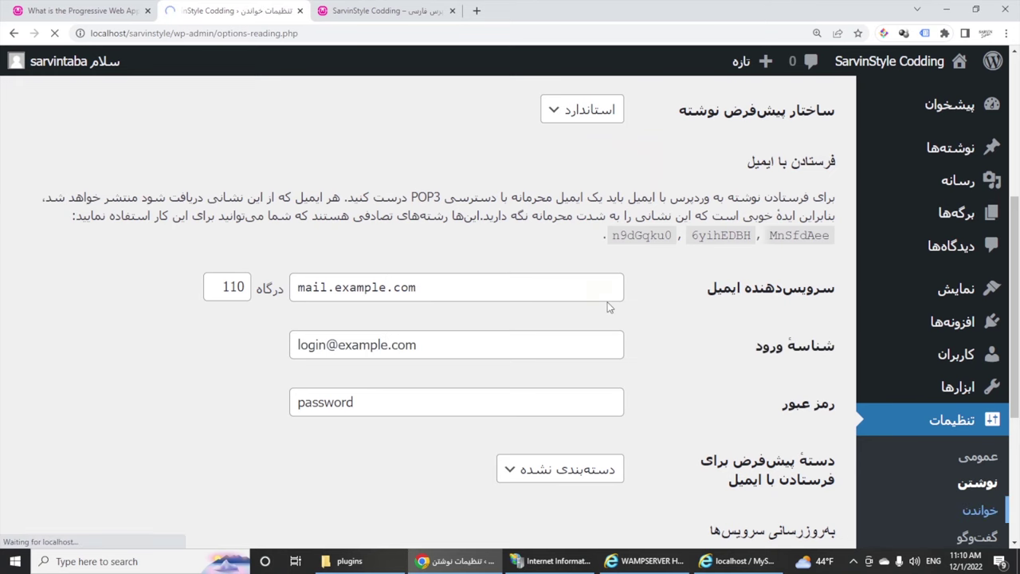
scroll(613, 294, "down", 3)
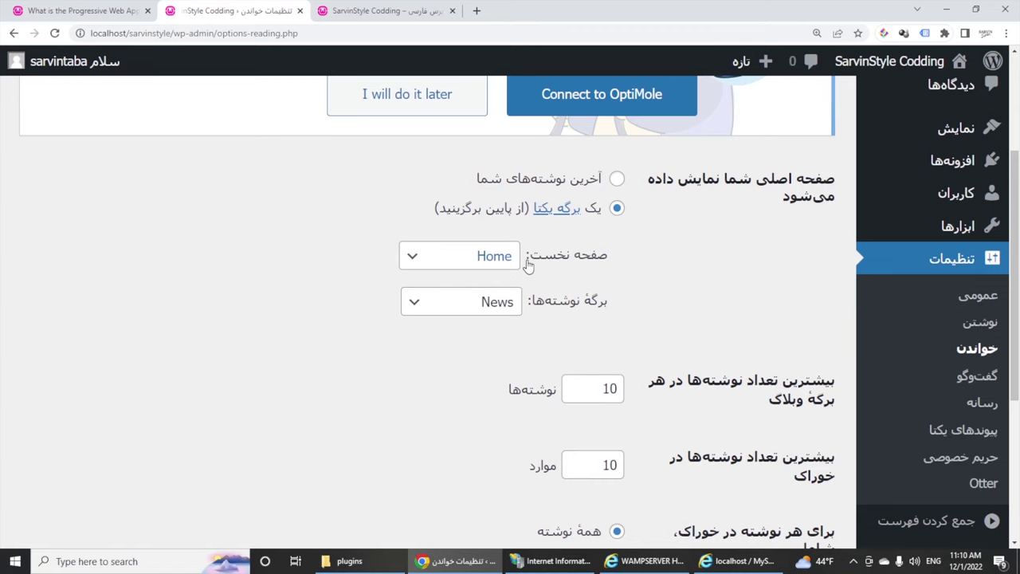
Review the front page choices in the Reading settings, keep Home selected, and compare it with the site's front-end homepage.
left_click(505, 261)
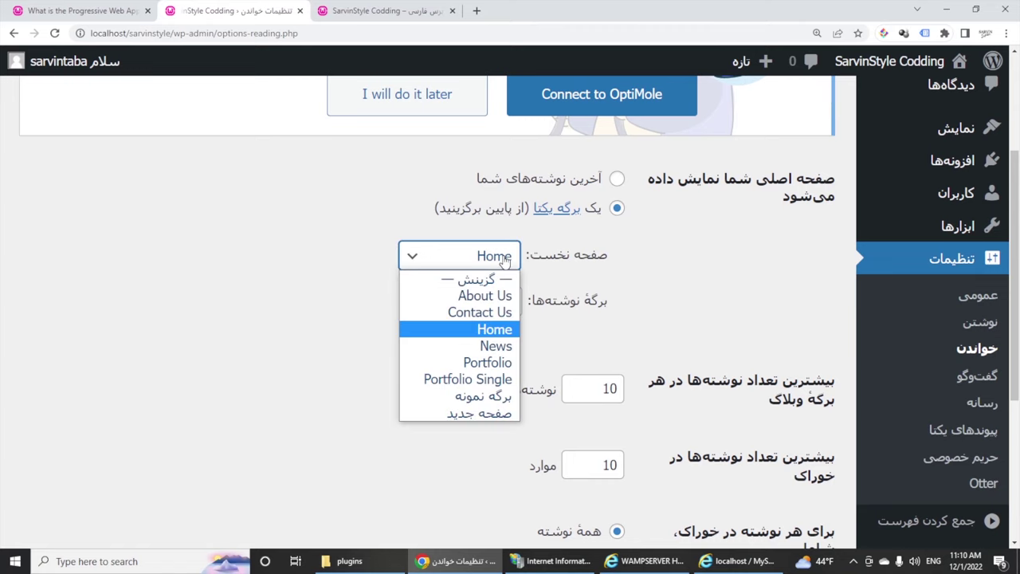
left_click(499, 333)
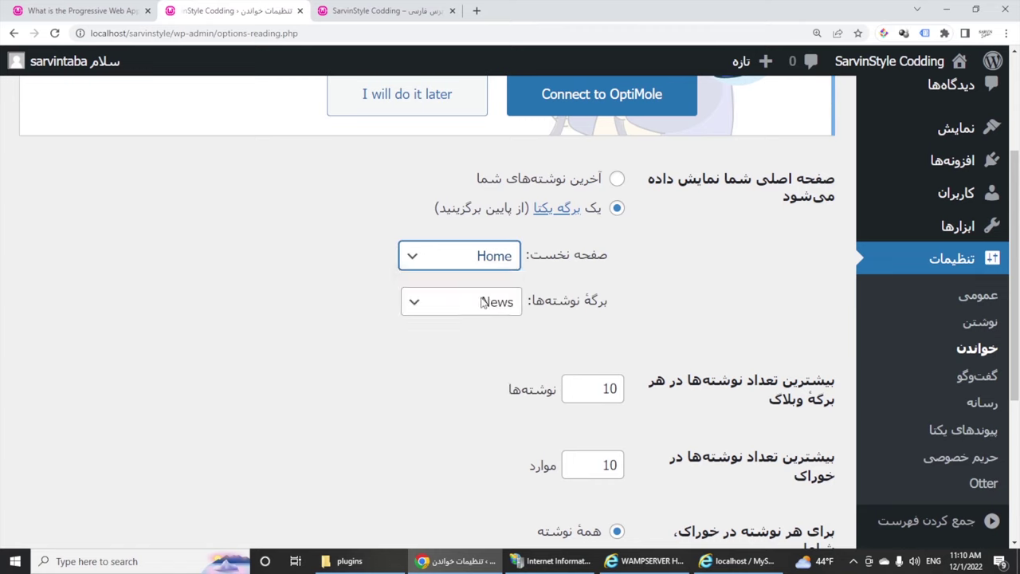
left_click(103, 11)
left_click(411, 16)
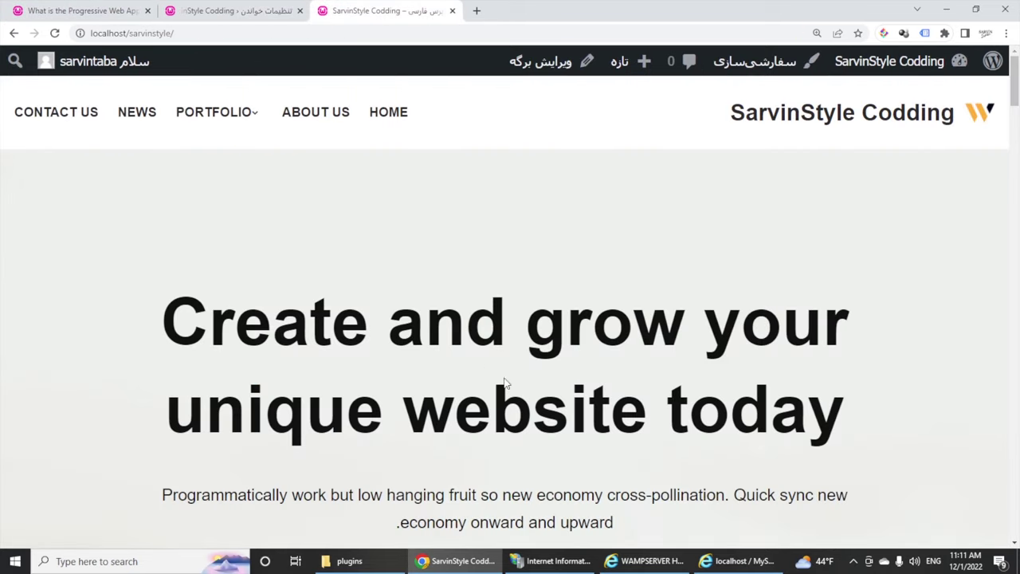
scroll(505, 383, "down", 10)
left_click(223, 10)
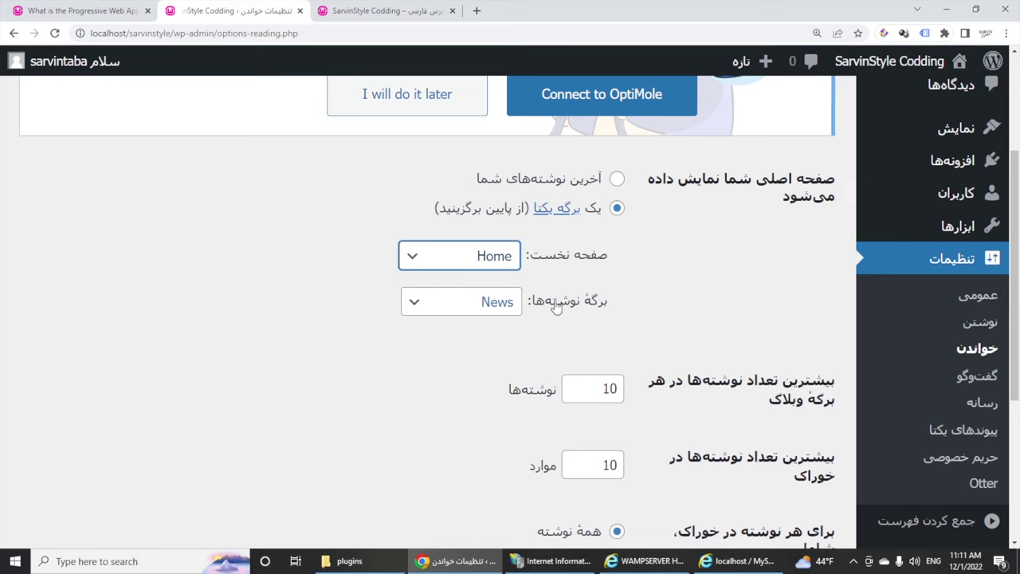
Review the posts page choices and the remaining blog, feed and search engine visibility options in the Reading settings.
left_click(517, 303)
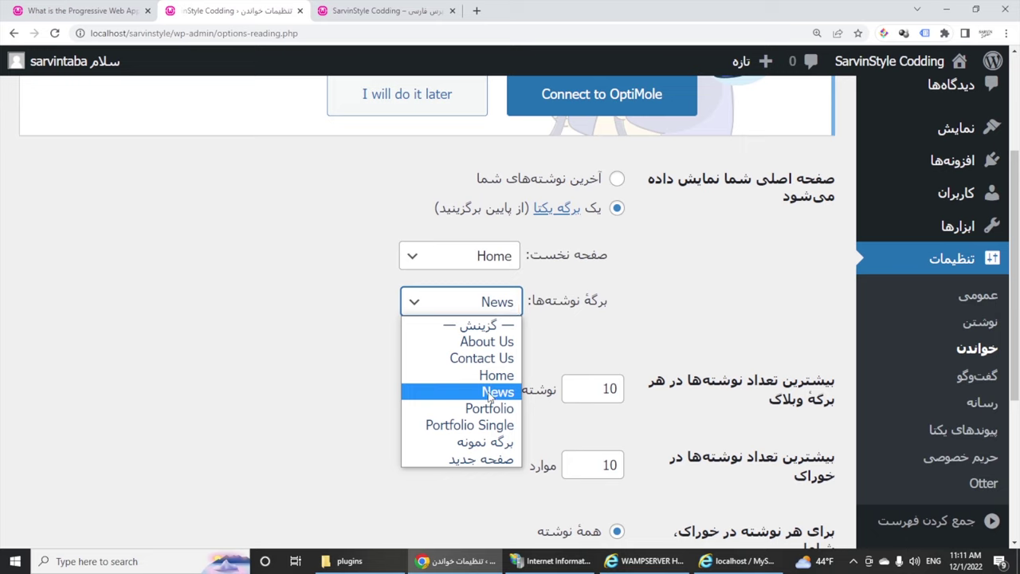
left_click(707, 313)
scroll(705, 313, "down", 3)
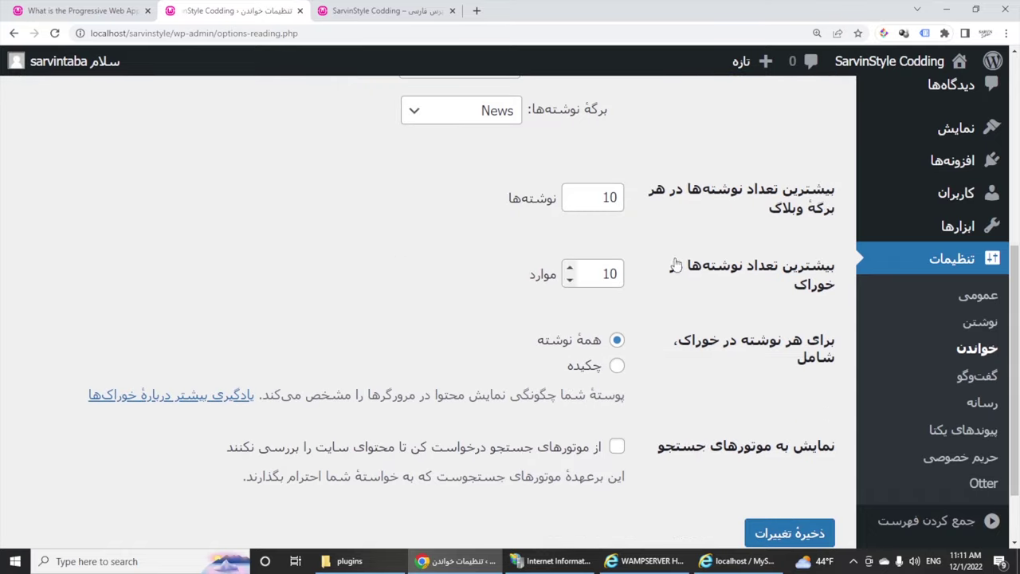
scroll(660, 316, "down", 1)
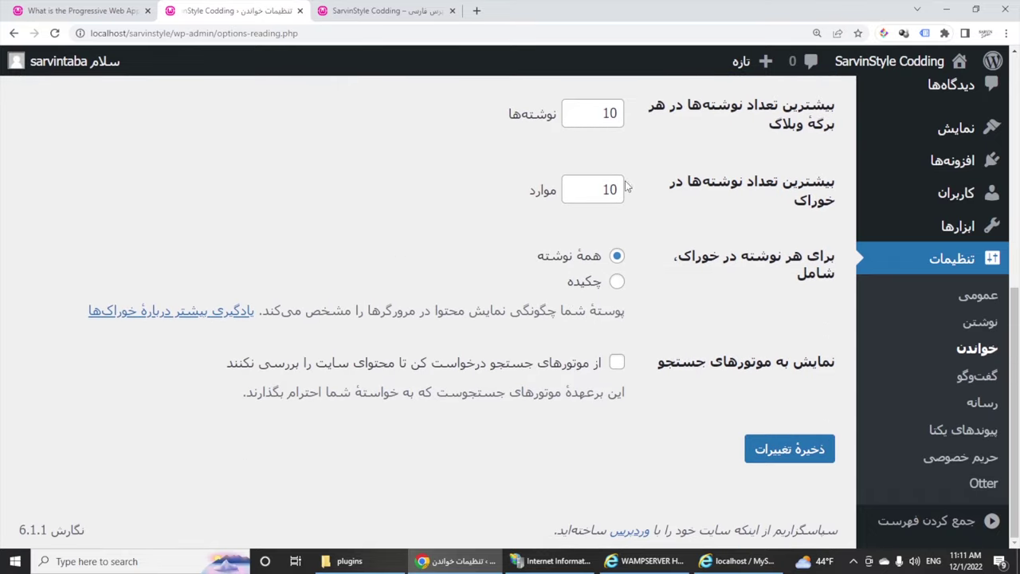
Open the Discussion settings and look through the comment, e-mail notification, moderation and disallowed keyword options.
scroll(962, 462, "down", 2)
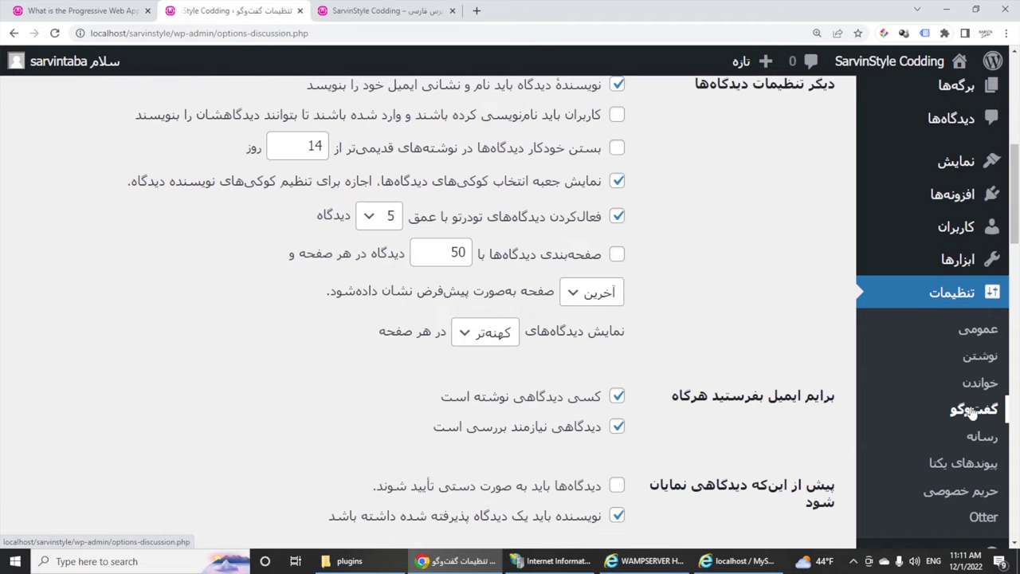
scroll(692, 293, "up", 5)
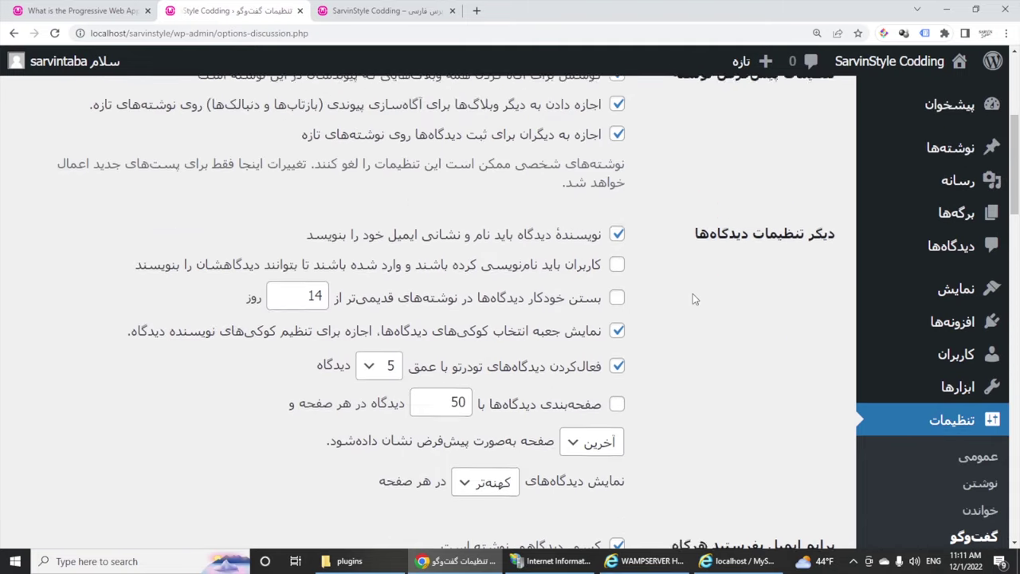
scroll(683, 301, "down", 6)
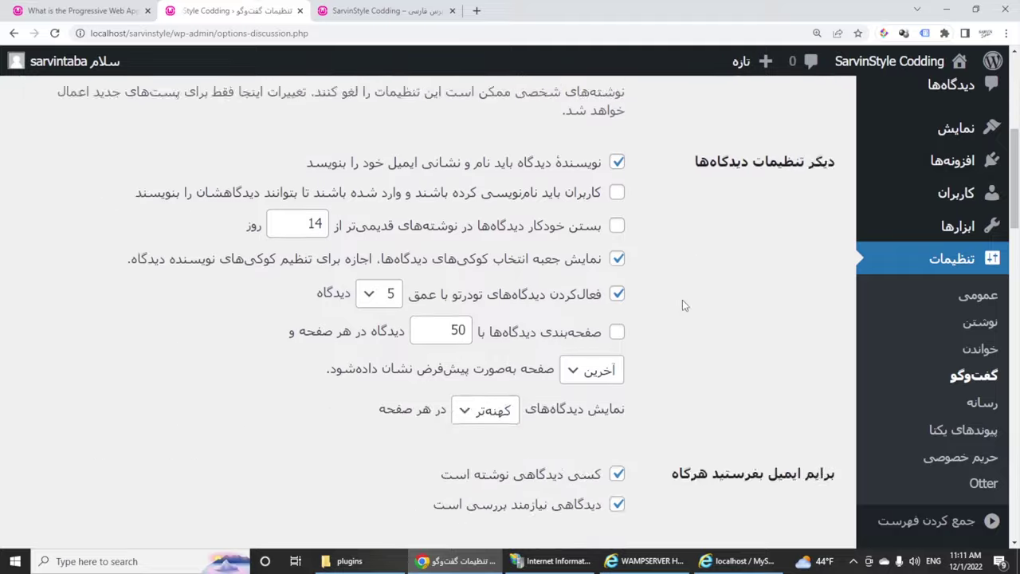
scroll(682, 306, "down", 6)
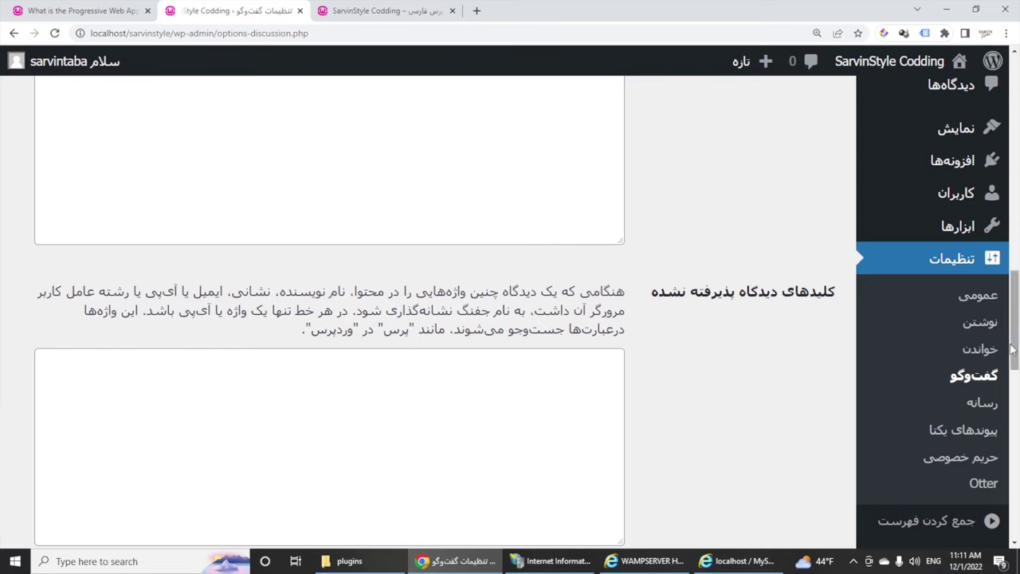
Open the Permalink settings and examine the available URL structures, including the plain and the day-and-name formats.
left_click(967, 436)
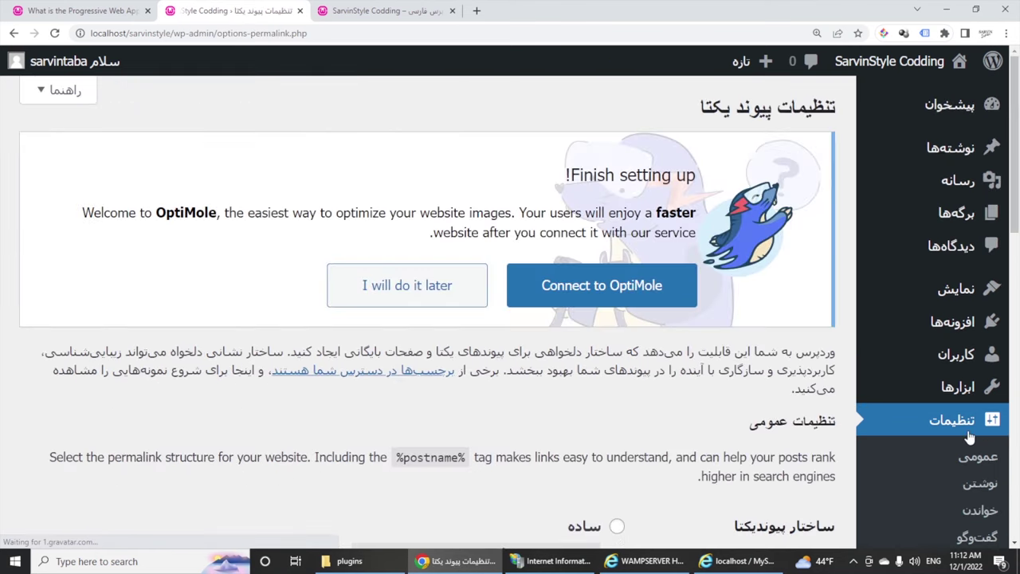
scroll(681, 297, "down", 3)
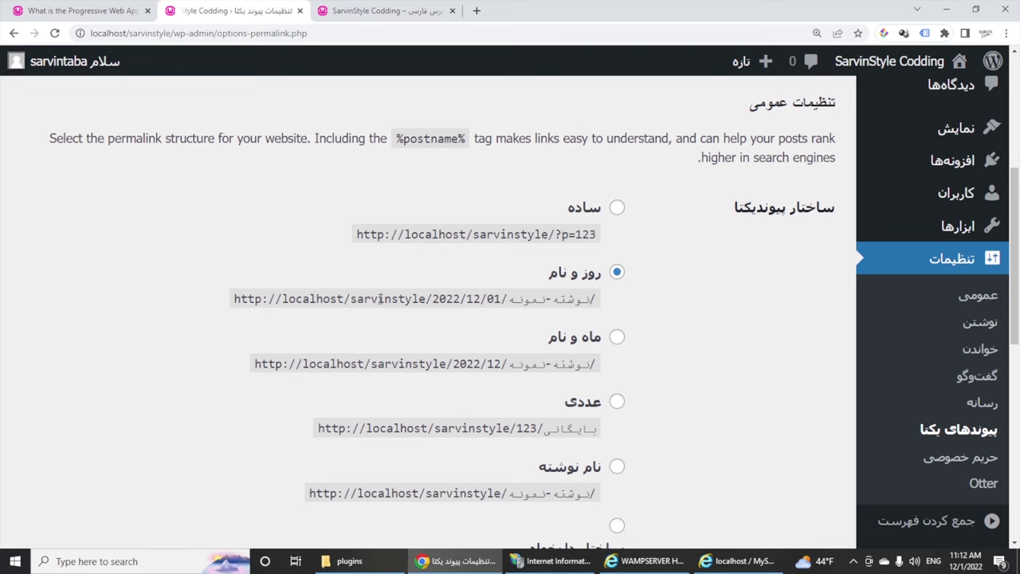
scroll(637, 324, "down", 3)
scroll(640, 325, "up", 3)
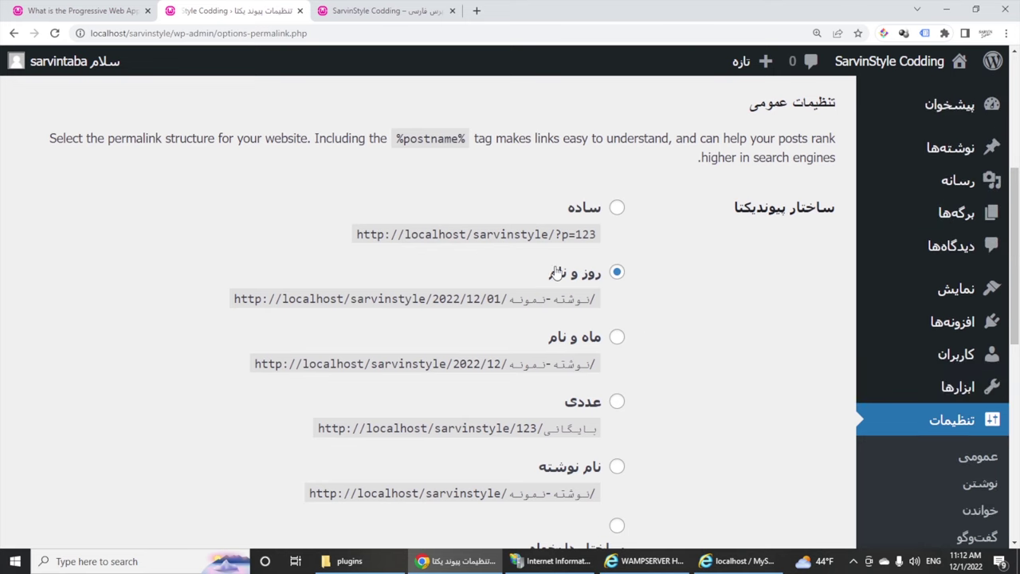
left_click_drag(500, 241, 574, 208)
left_click(572, 233)
Switch to the site's front end, go to the News page and open the Progressive Web App (PWA) article.
left_click(352, 11)
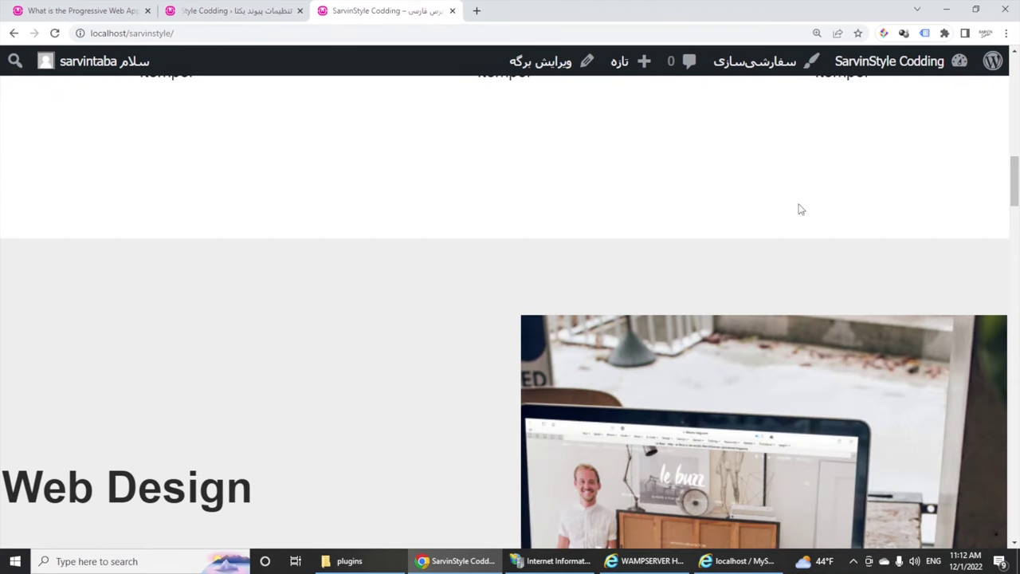
scroll(624, 281, "down", 3)
scroll(626, 284, "up", 6)
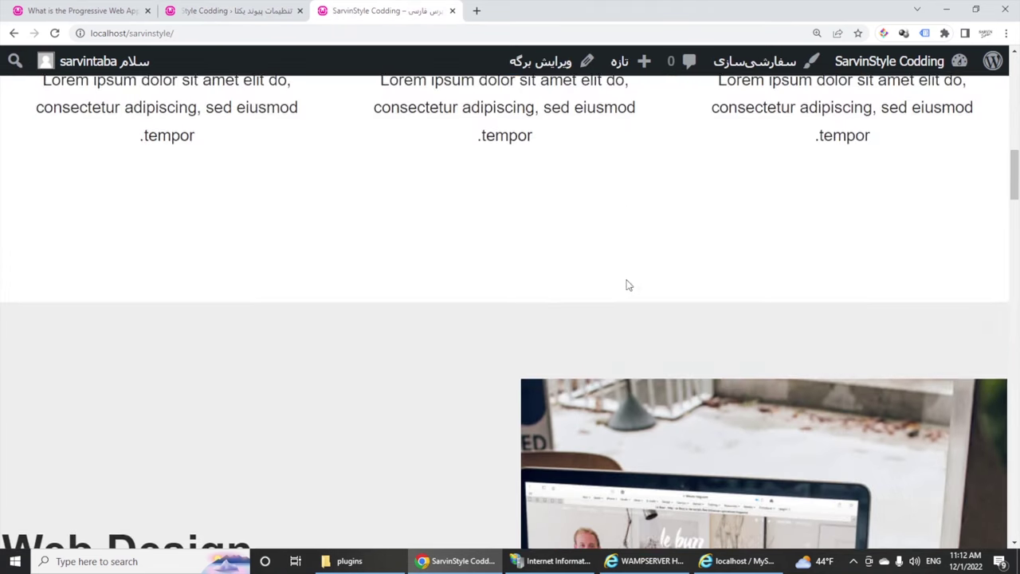
scroll(626, 284, "up", 5)
scroll(628, 287, "down", 3)
scroll(574, 263, "up", 8)
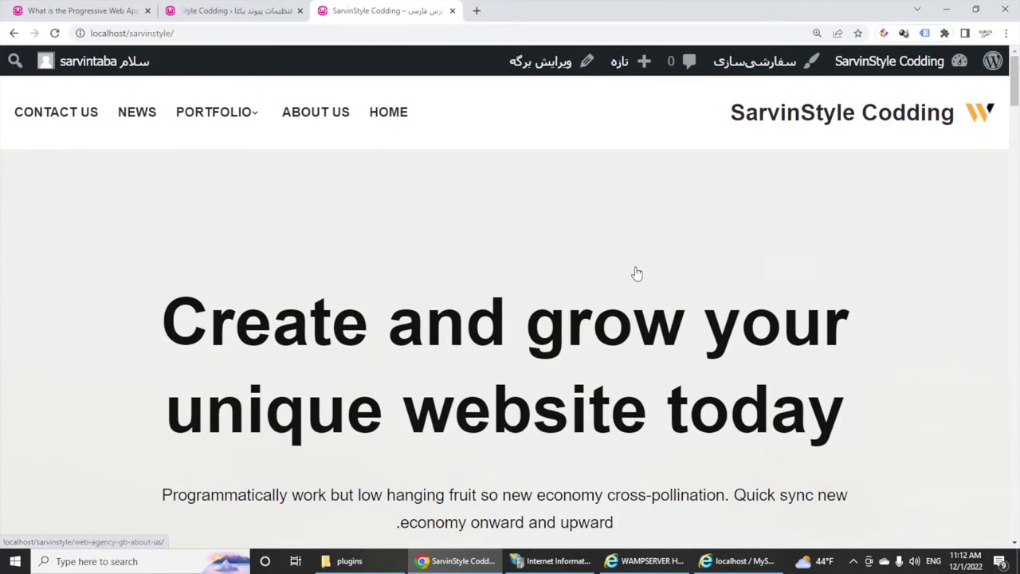
left_click(145, 119)
scroll(701, 399, "down", 4)
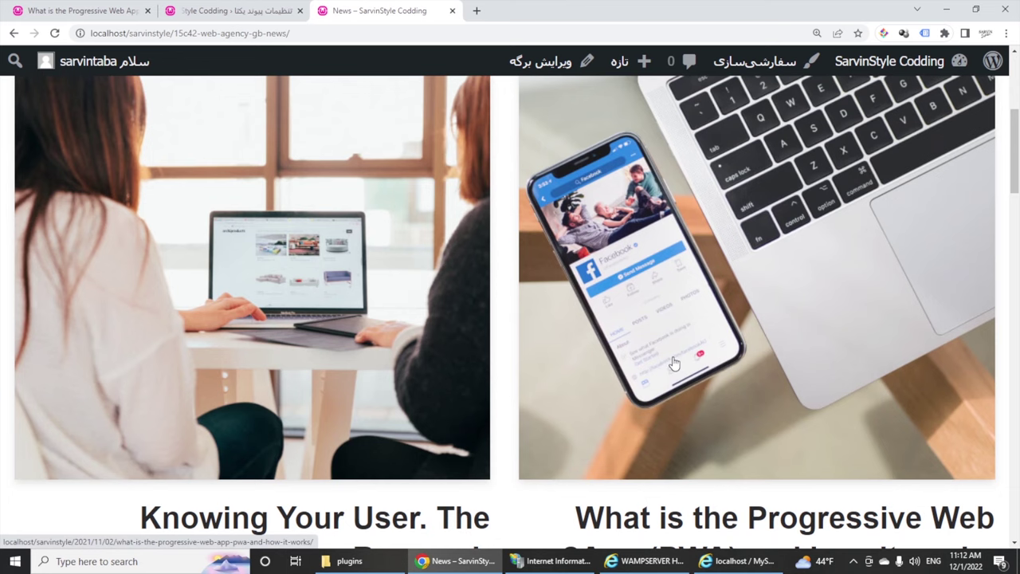
left_click(687, 514)
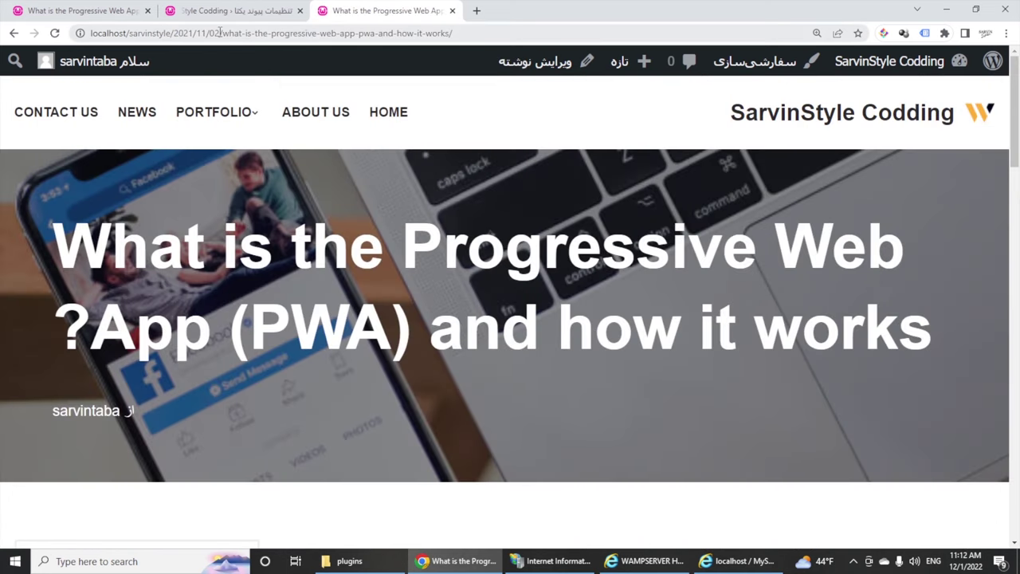
Examine the year, month, day and post name parts of the article's URL.
double_click(182, 33)
left_click(198, 33)
double_click(213, 32)
left_click_drag(222, 33, 539, 43)
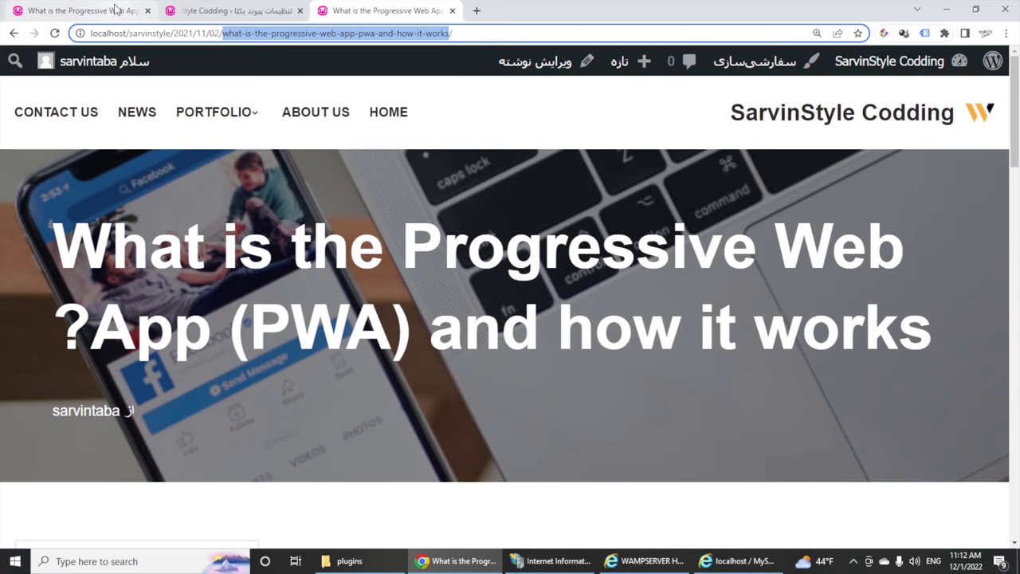
Compare the structure options and custom tags in the Permalink settings with the full path of the article's URL.
left_click(177, 11)
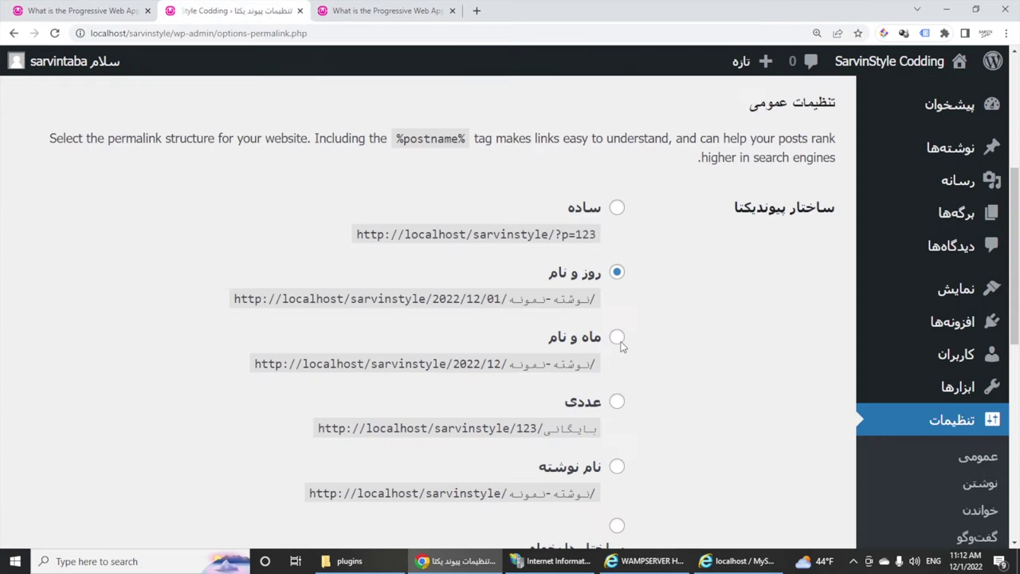
scroll(916, 438, "down", 2)
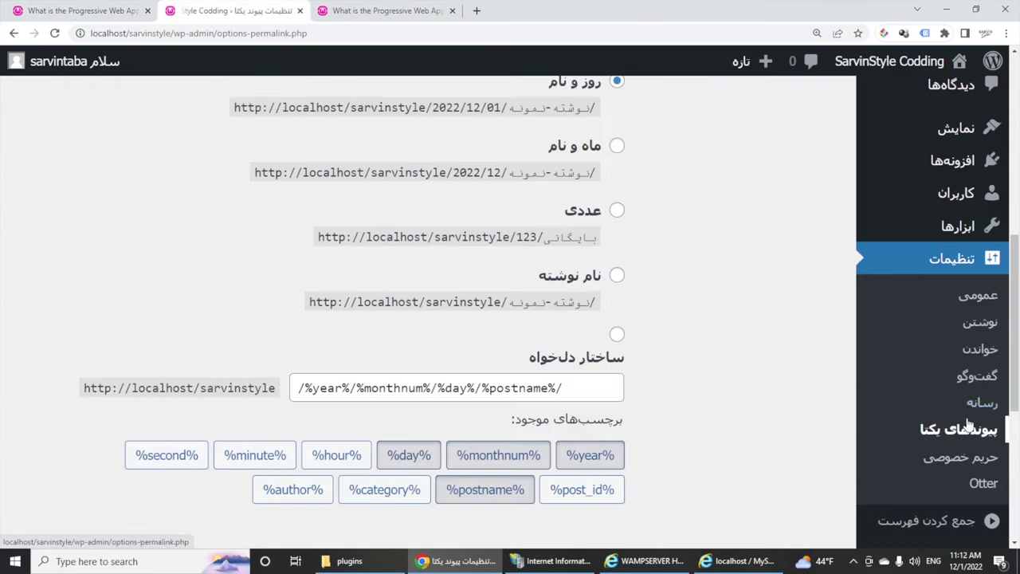
scroll(719, 385, "up", 2)
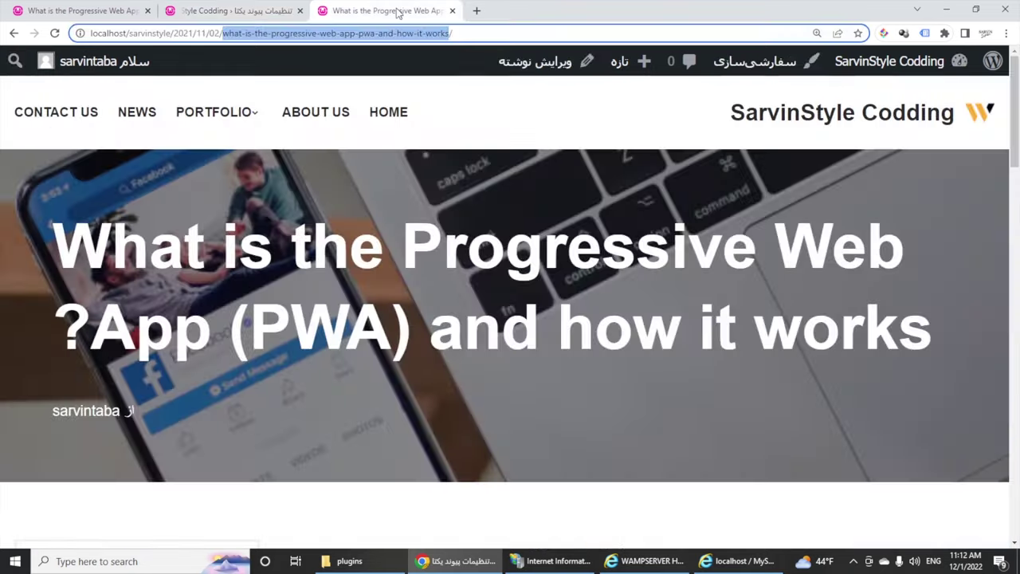
left_click(390, 10)
left_click(515, 33)
left_click_drag(488, 35, 162, 33)
Set the site's permalink structure to the post name format (/%postname%/) and save the changes.
left_click(231, 10)
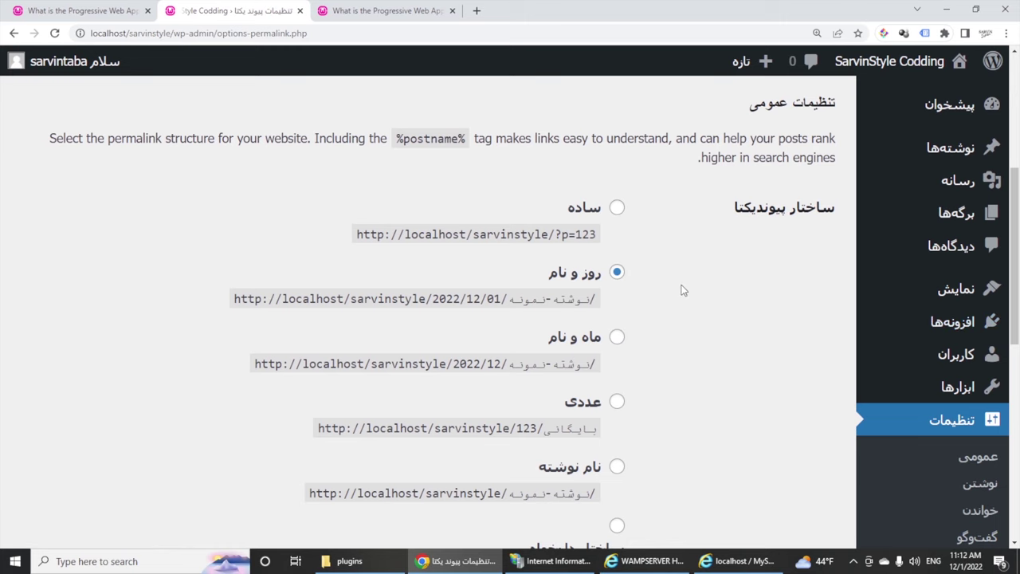
scroll(681, 290, "down", 1)
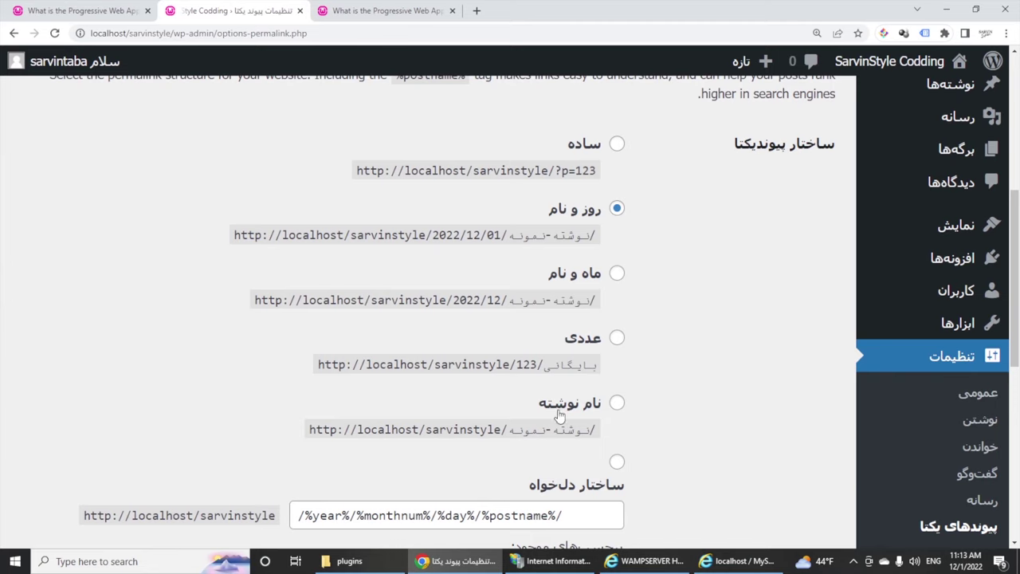
left_click(618, 404)
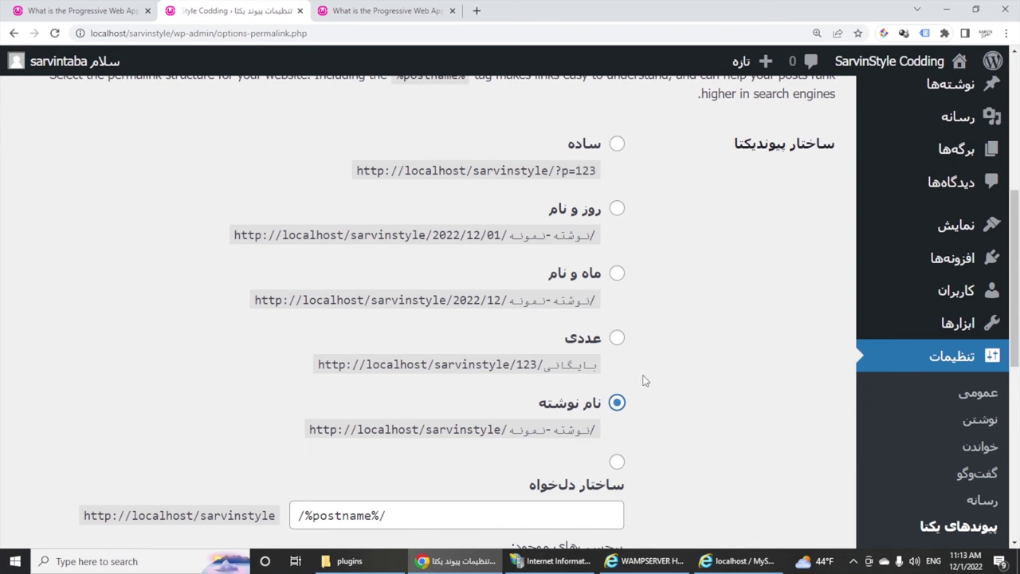
scroll(683, 363, "down", 3)
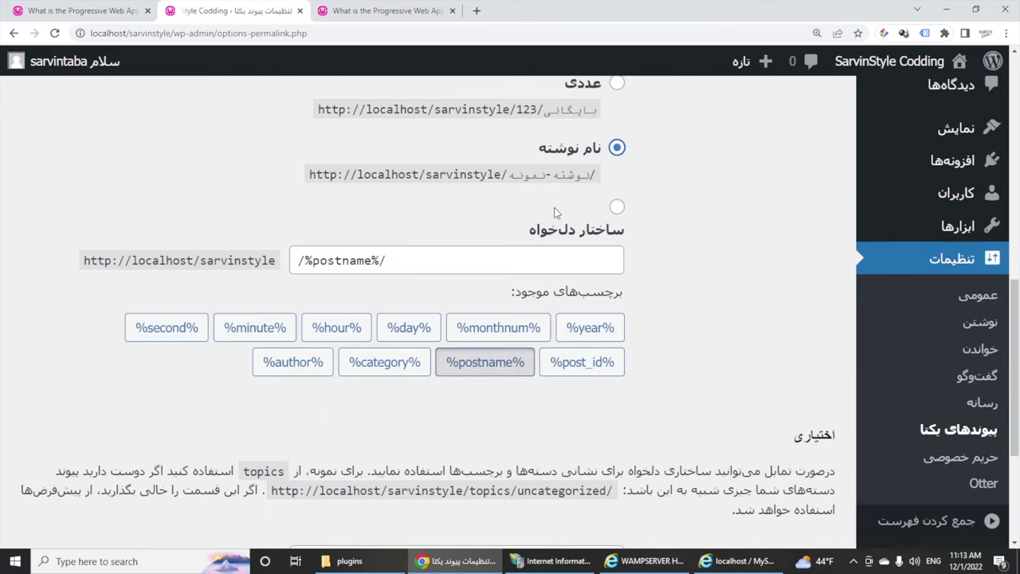
scroll(794, 428, "down", 3)
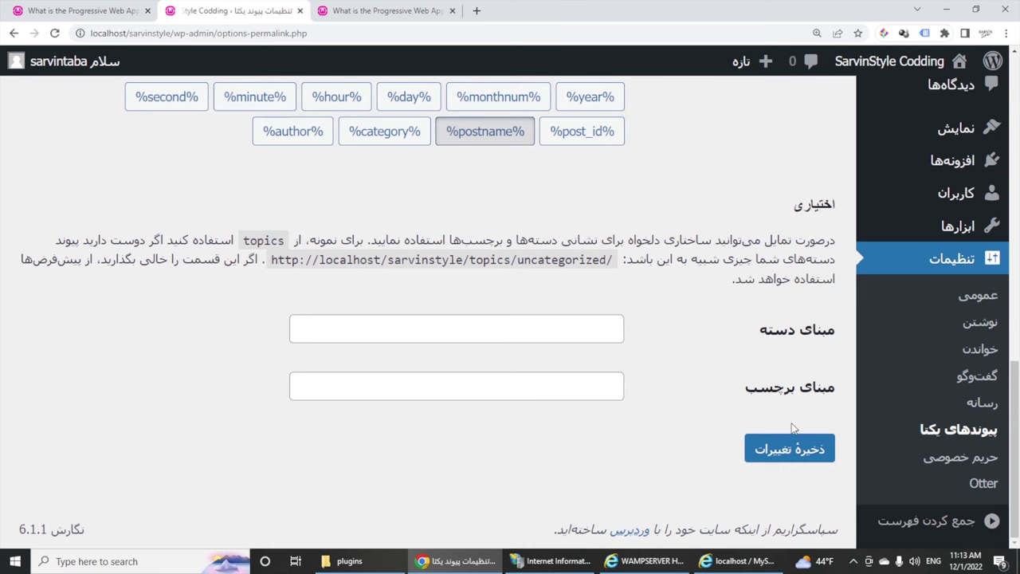
left_click(811, 456)
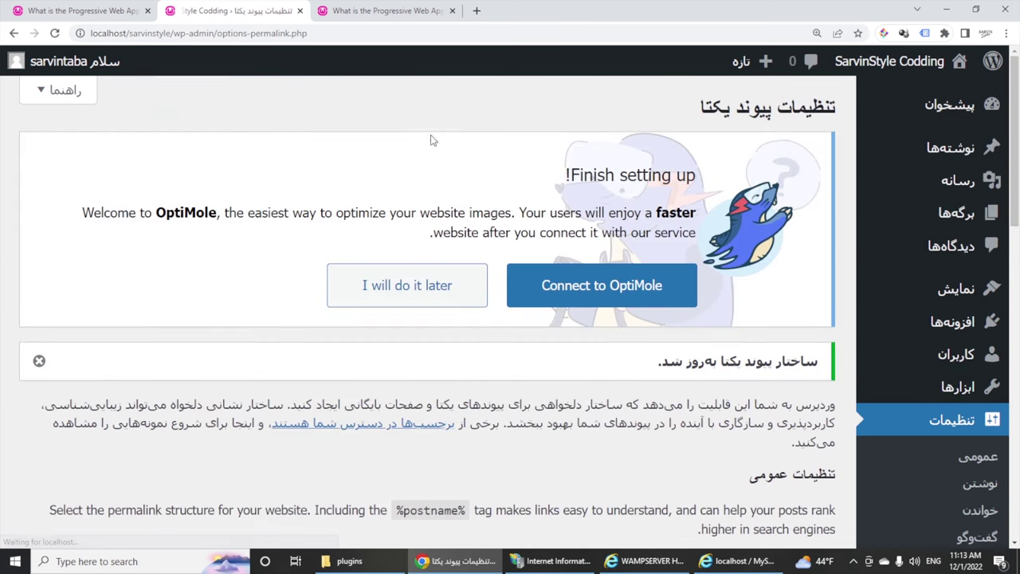
Reload the Progressive Web App article on the front end and check its URL for the post name structure.
left_click(375, 10)
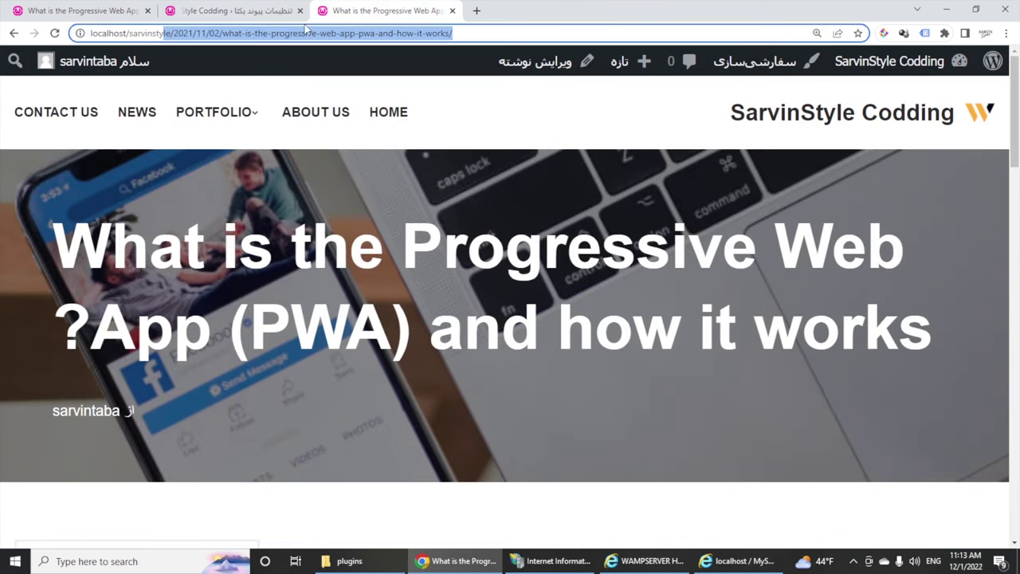
left_click(15, 34)
left_click(54, 33)
left_click(34, 33)
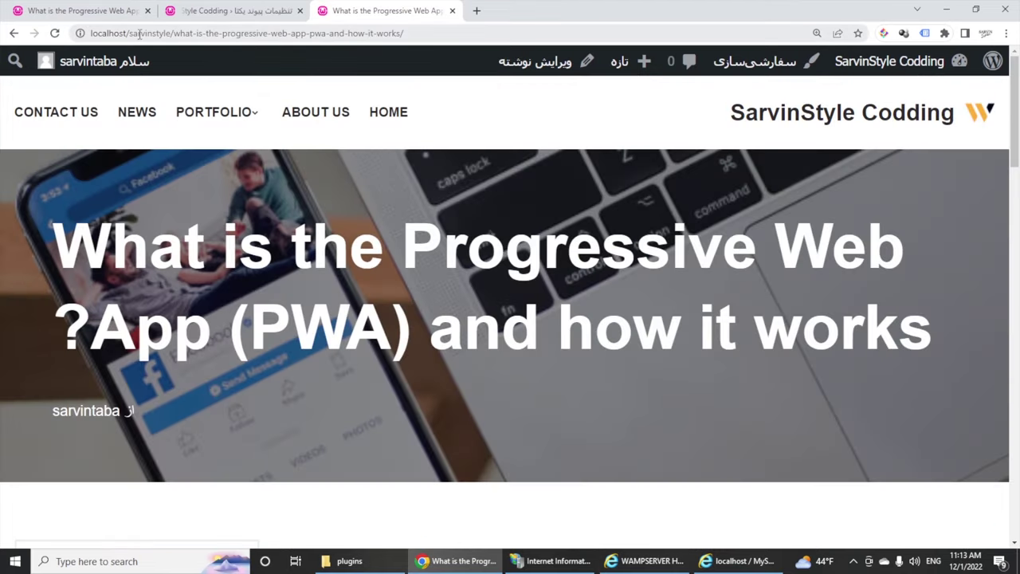
left_click_drag(421, 33, 119, 35)
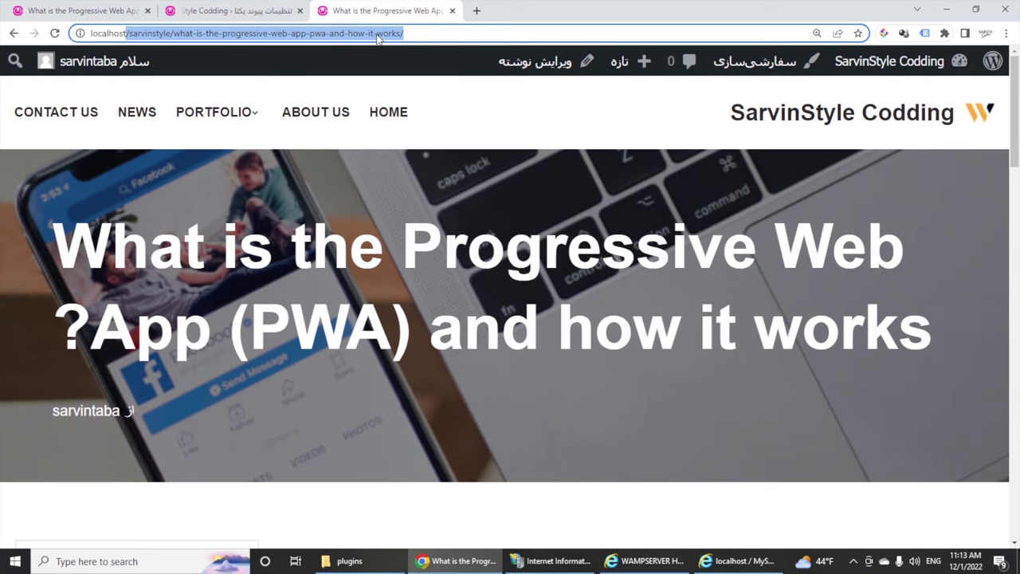
left_click(431, 32)
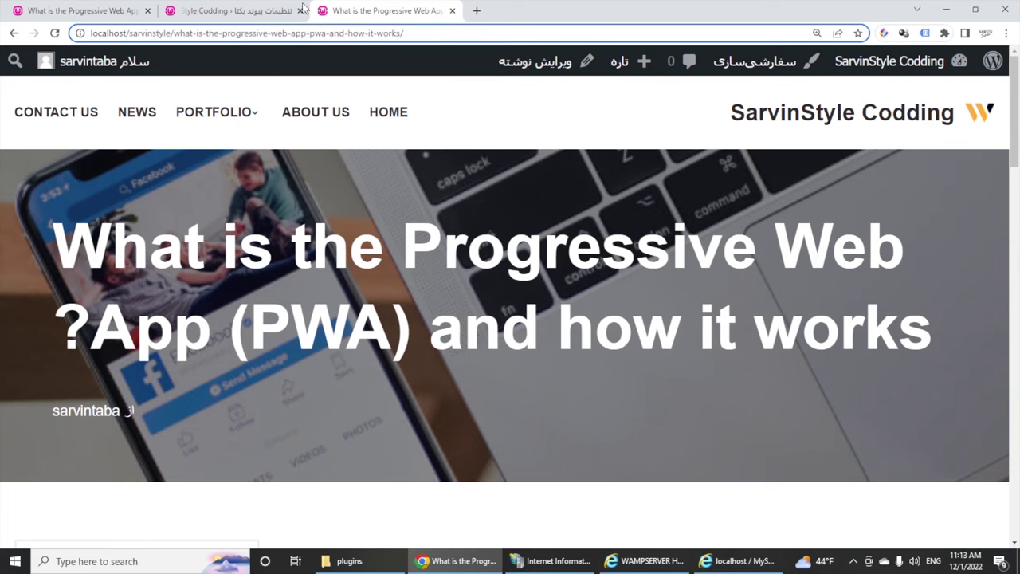
Return to the WordPress admin tab and open the list of all site pages.
left_click(233, 9)
mouse_move(951, 223)
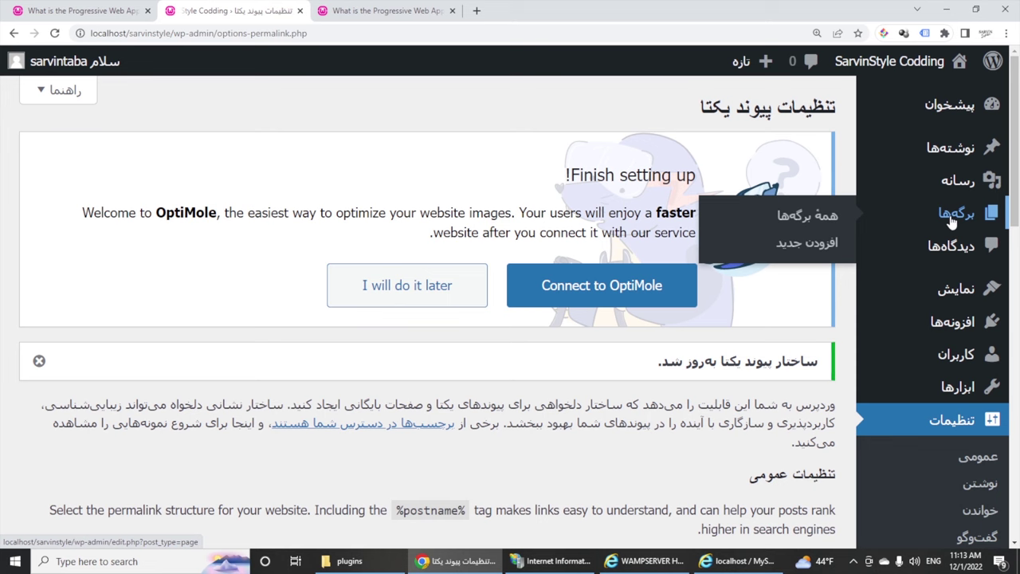
left_click(951, 222)
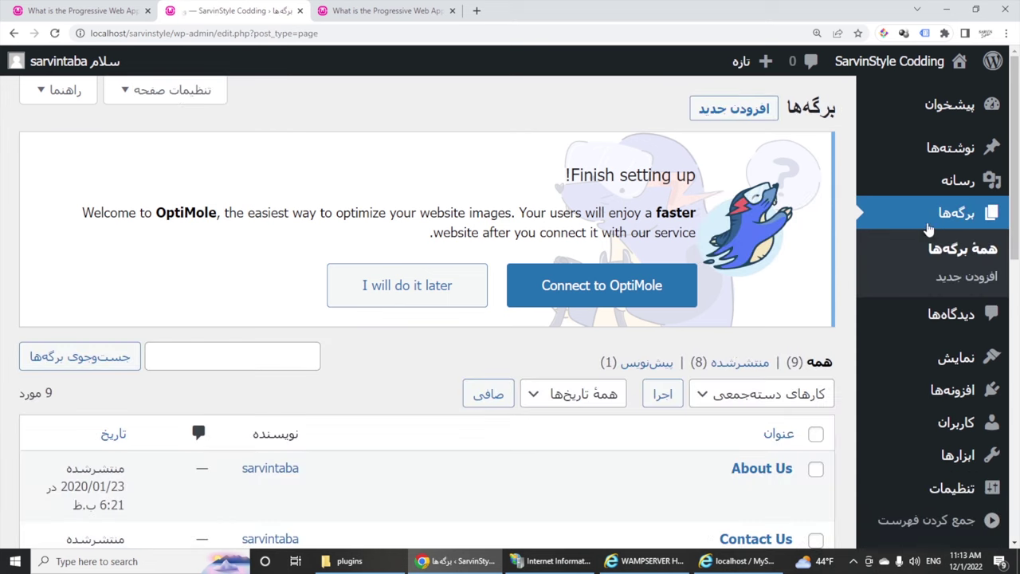
Open the Home page for editing and look through its hero section and three feature columns.
scroll(723, 381, "down", 2)
scroll(723, 381, "down", 3)
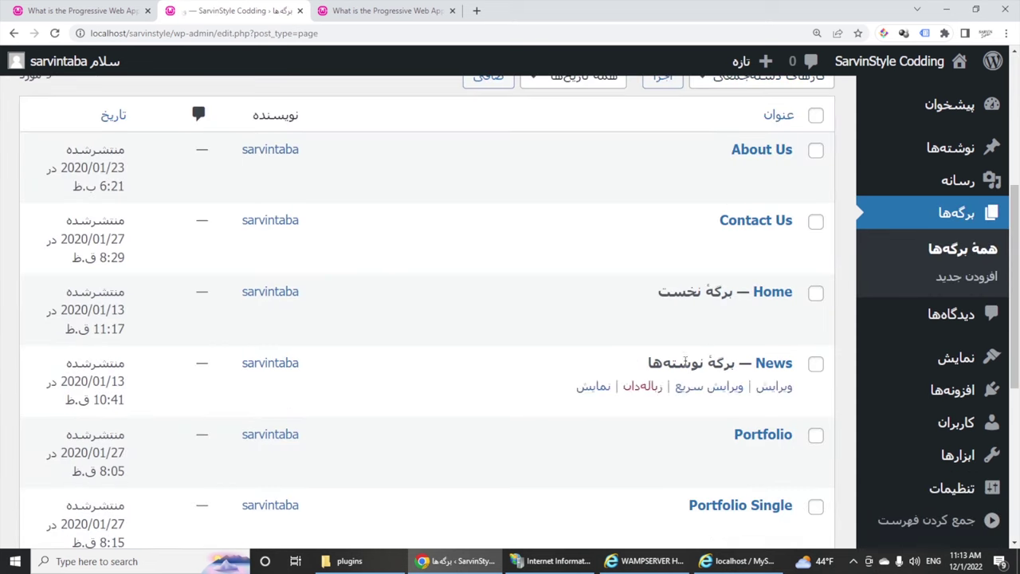
left_click(771, 294)
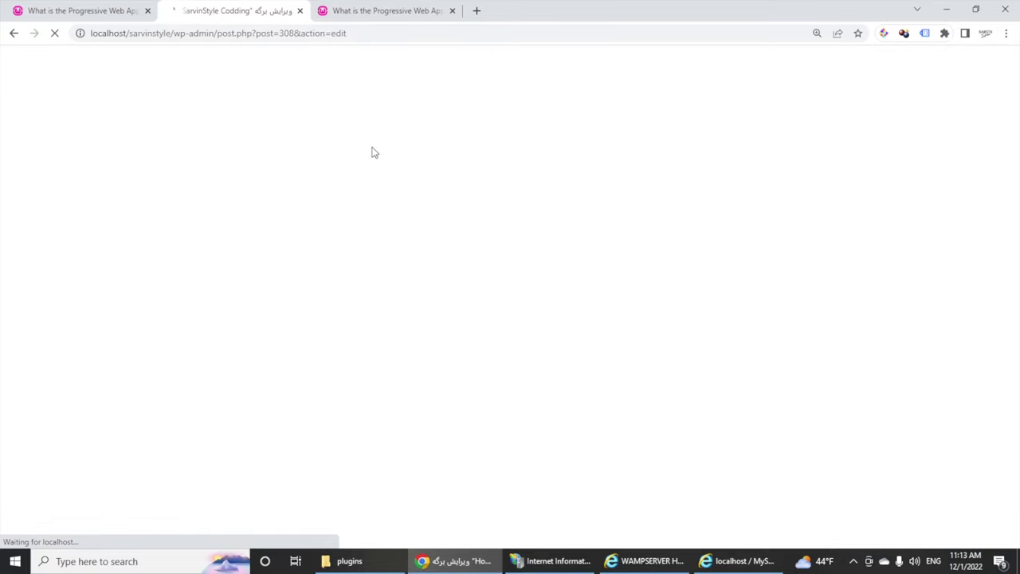
scroll(813, 273, "down", 10)
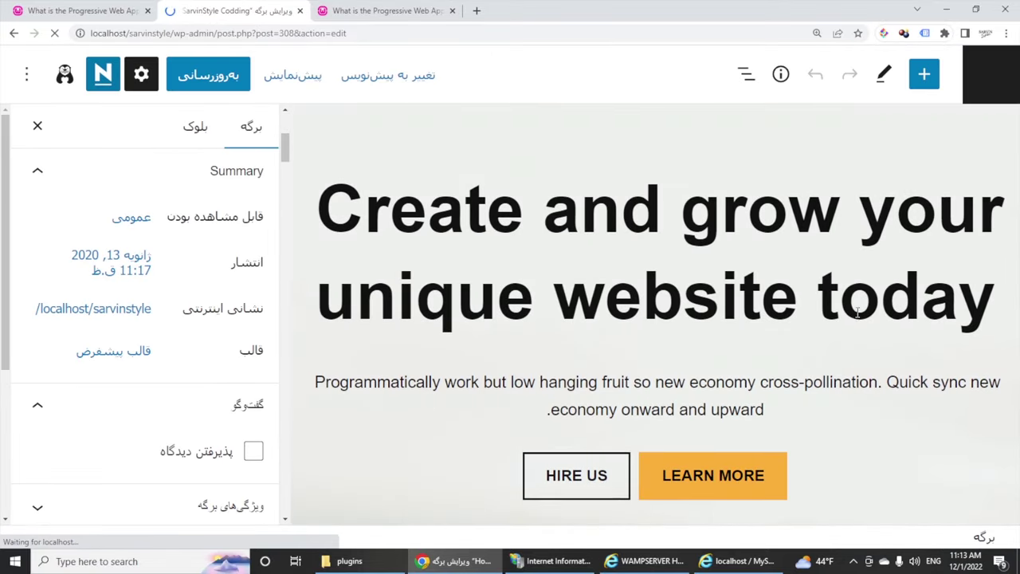
scroll(681, 334, "down", 7)
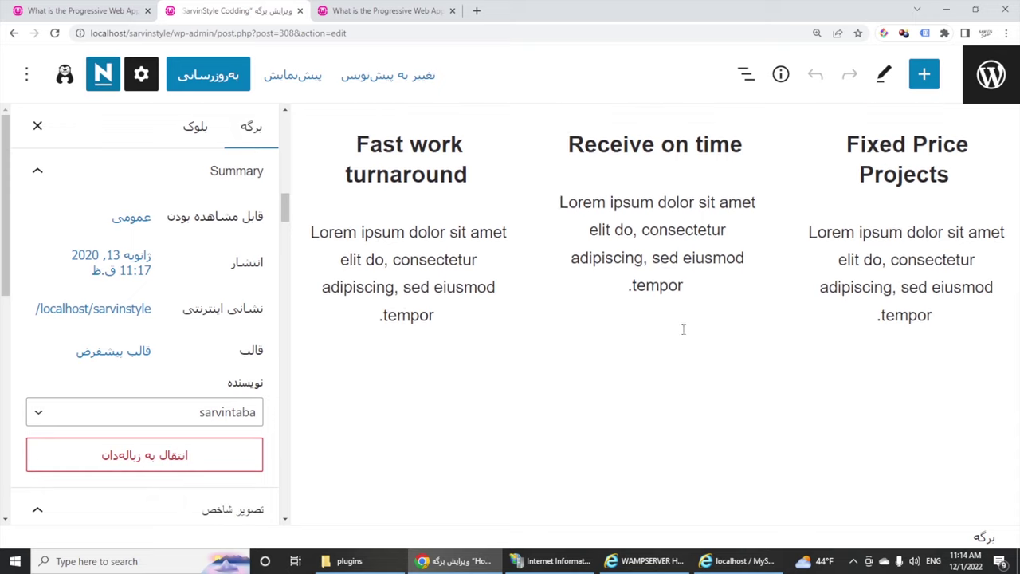
scroll(681, 335, "up", 5)
scroll(682, 335, "up", 8)
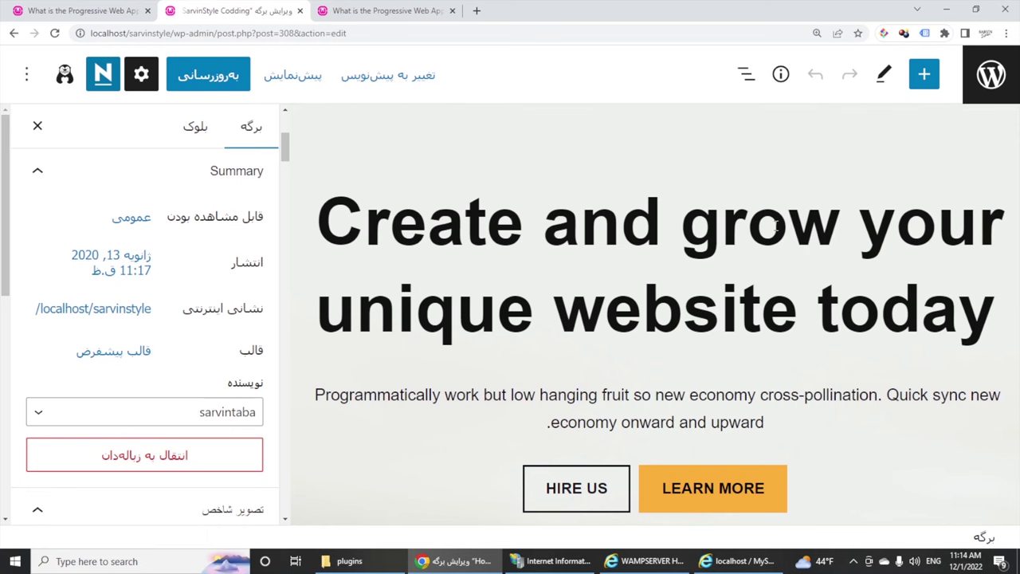
Replace "Create and grow your" in the Home page's hero heading with "آموزش سریع برنامه نویسی".
triple_click(776, 225)
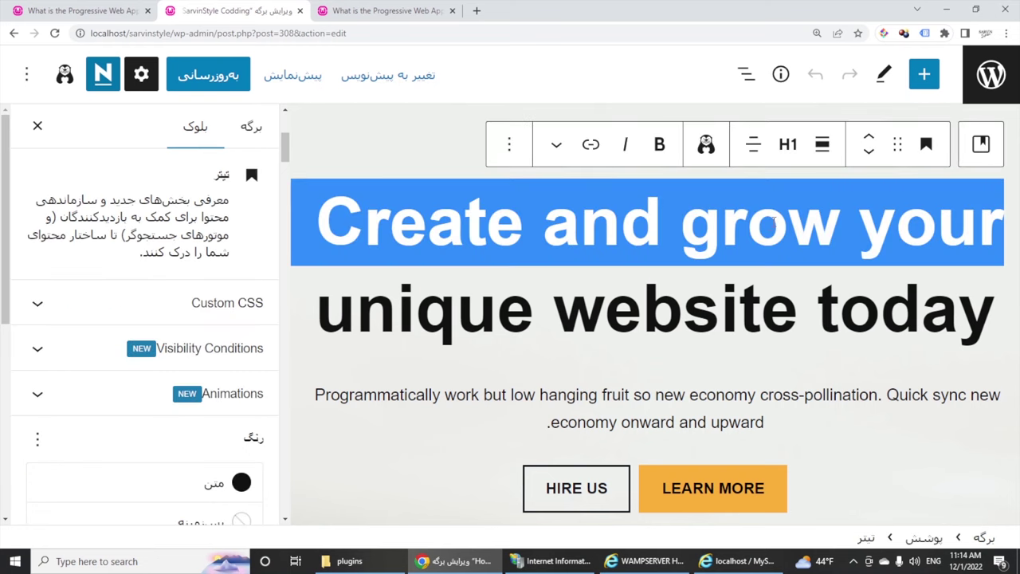
type("Hl")
key("ctrl+z")
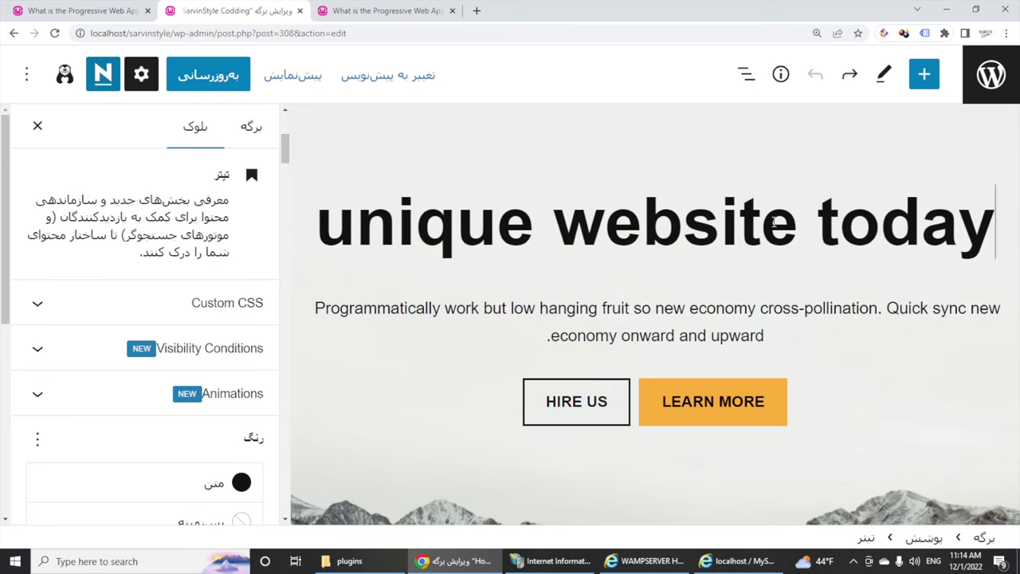
type("آموزش سریع")
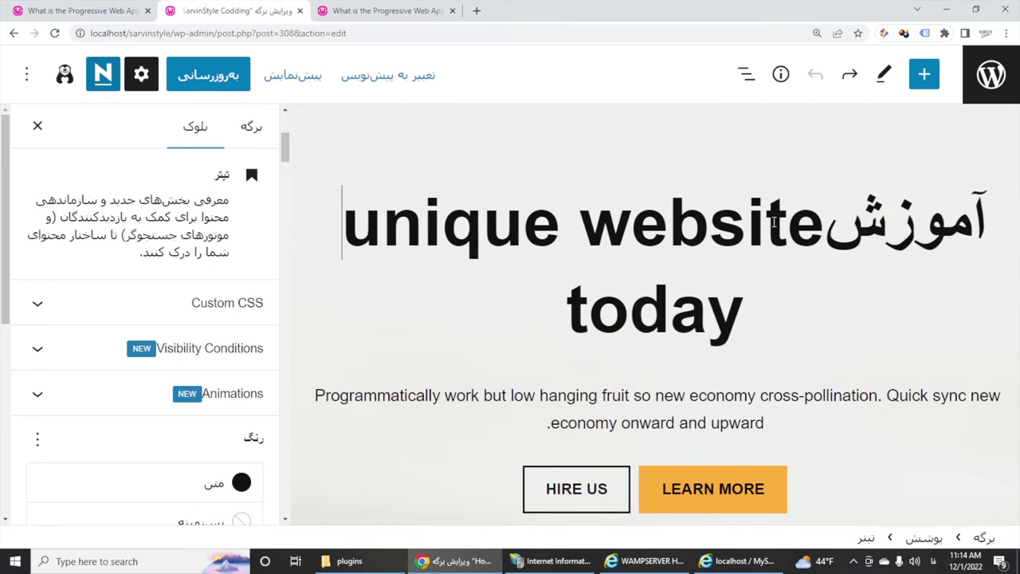
type(" برنامه ")
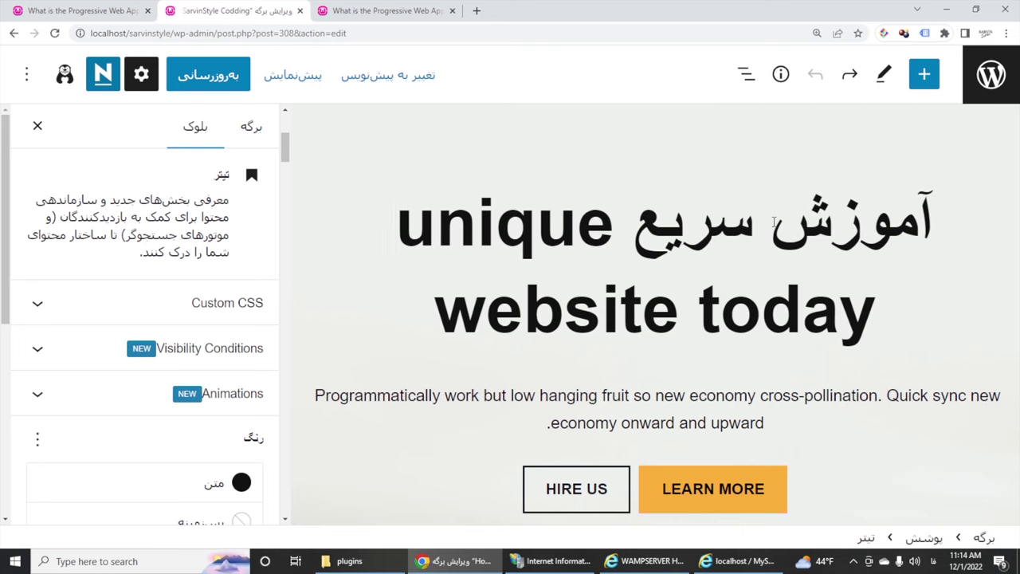
type("نویسی")
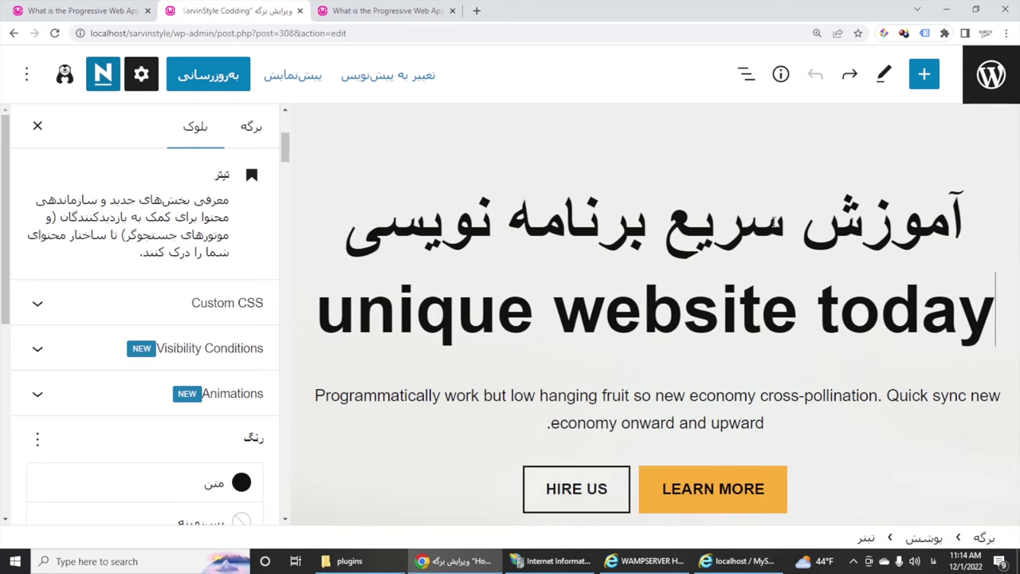
Replace the remaining heading text "unique website today" with "بهترین مرجع برنامه نویسی".
key("shift+End")
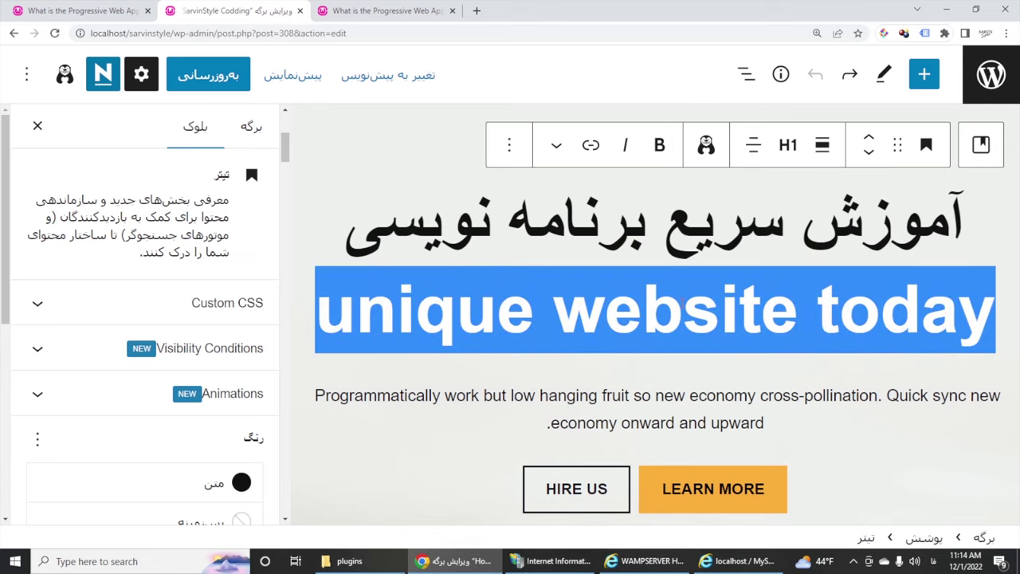
type("بهترین مر")
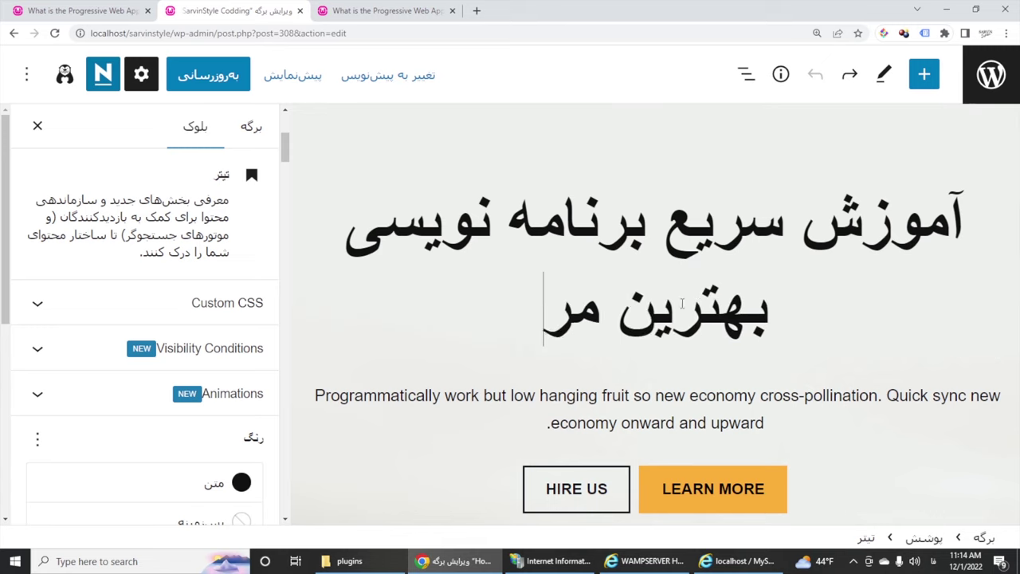
type("ح")
key("BackSpace")
type("جع برنا")
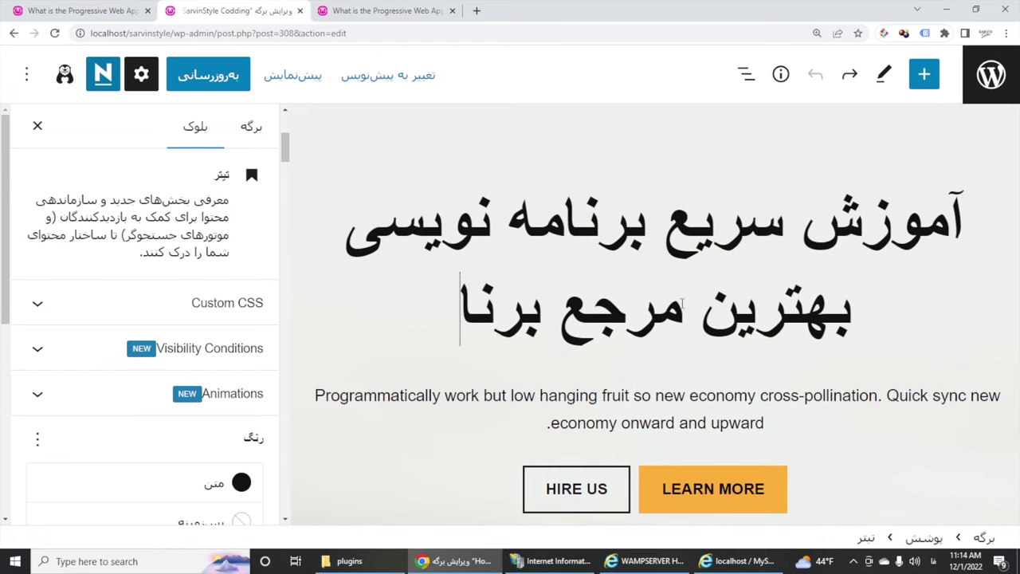
type("مه نویسی")
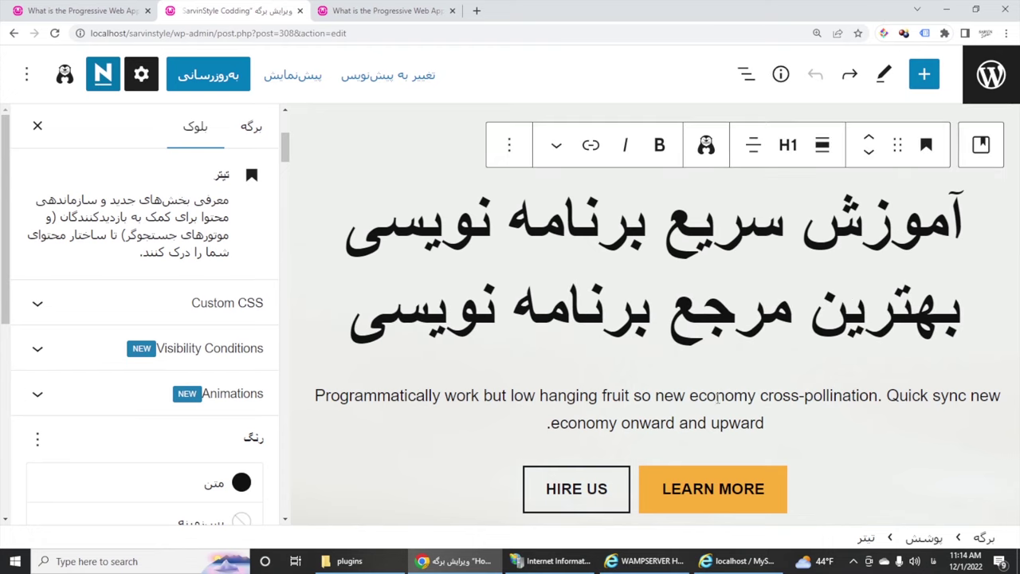
Replace the first line of the paragraph under the hero heading with the filler text "نشتس نشس شنستی بشسی".
double_click(715, 395)
triple_click(715, 395)
double_click(715, 395)
triple_click(715, 395)
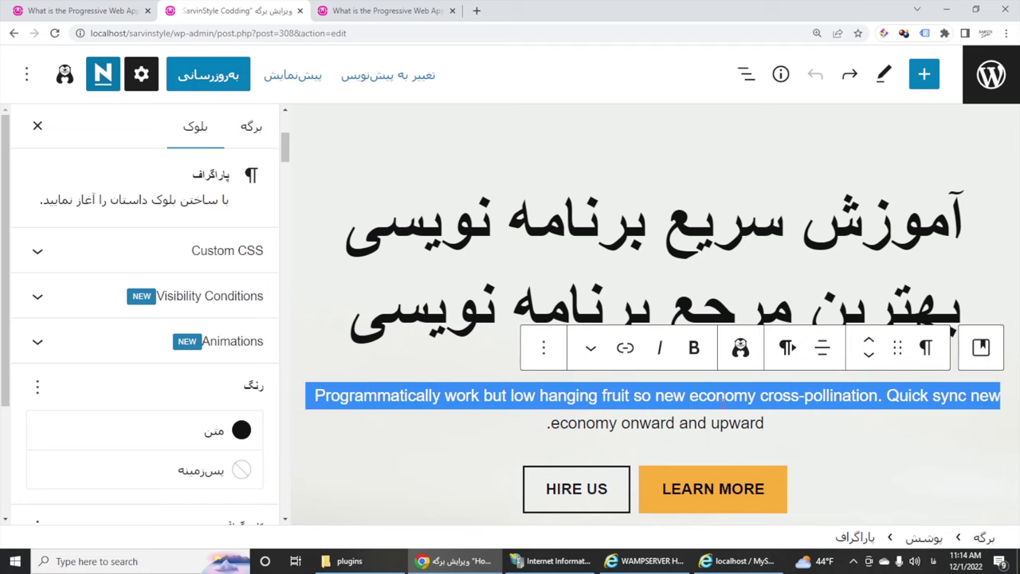
type("نشتس نشس شنستی بشسی")
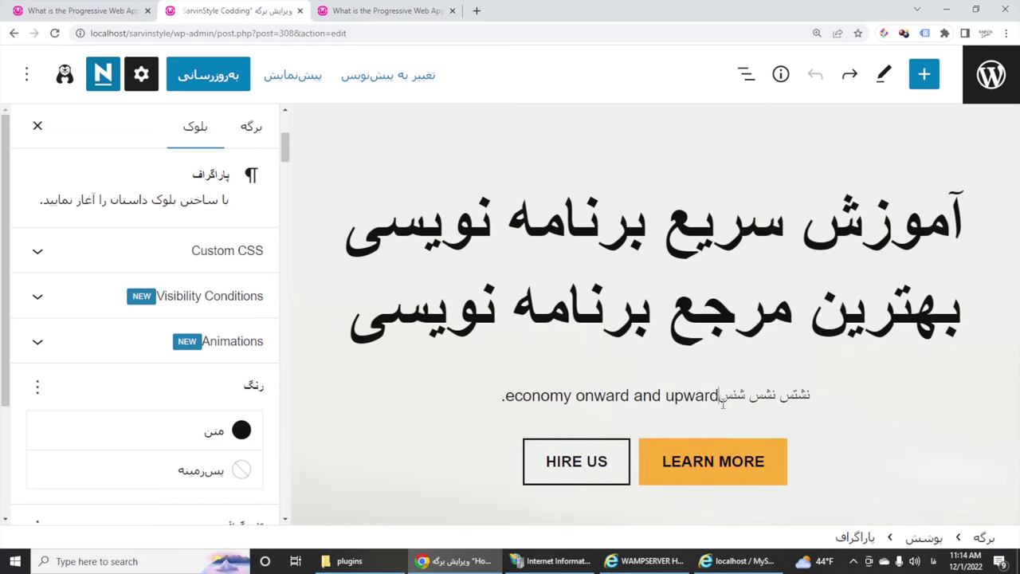
Examine the link and style settings of the HIRE US button and the remaining sections of the Home page.
left_click(588, 460)
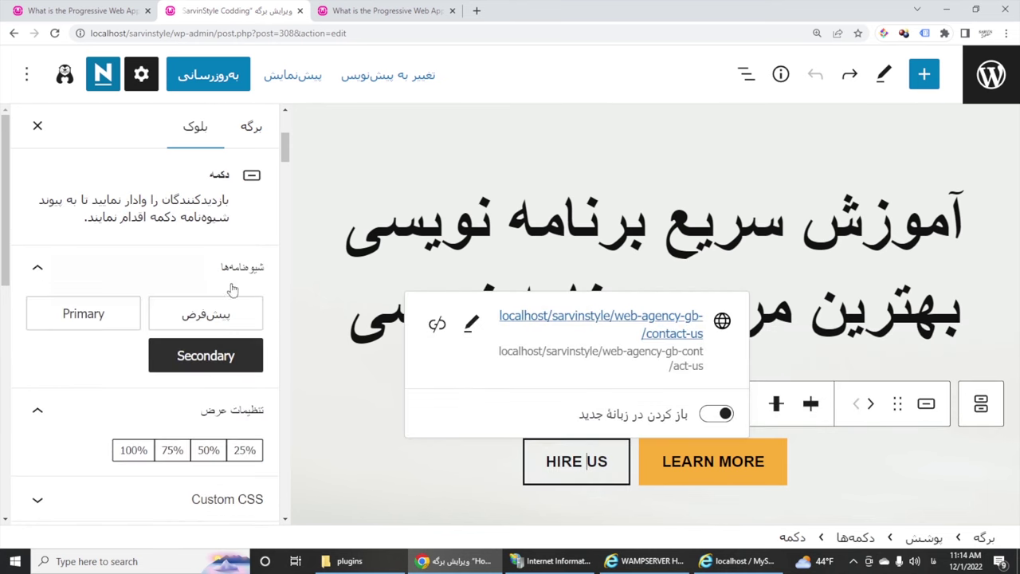
scroll(678, 483, "down", 10)
scroll(757, 476, "down", 3)
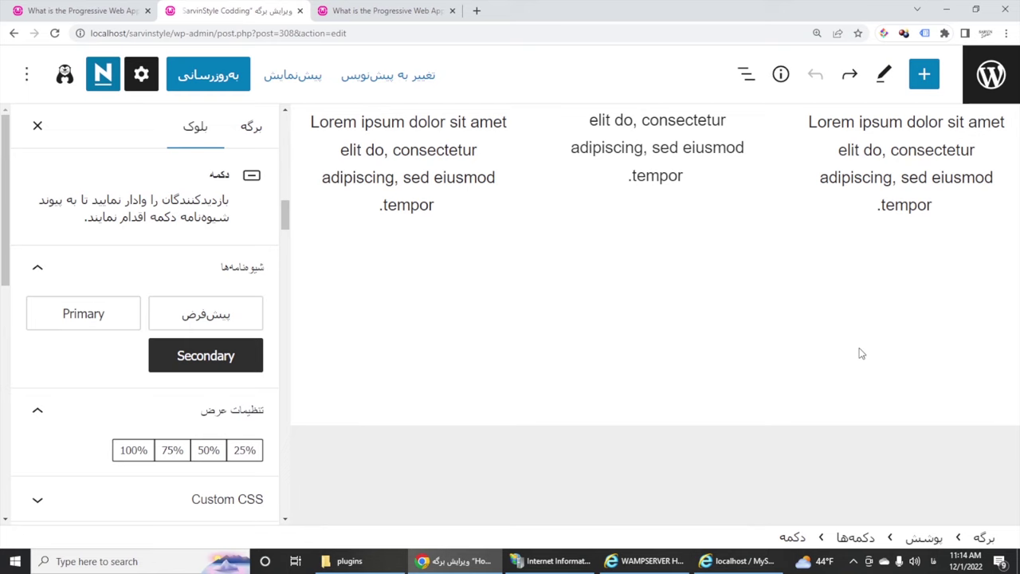
scroll(858, 353, "down", 6)
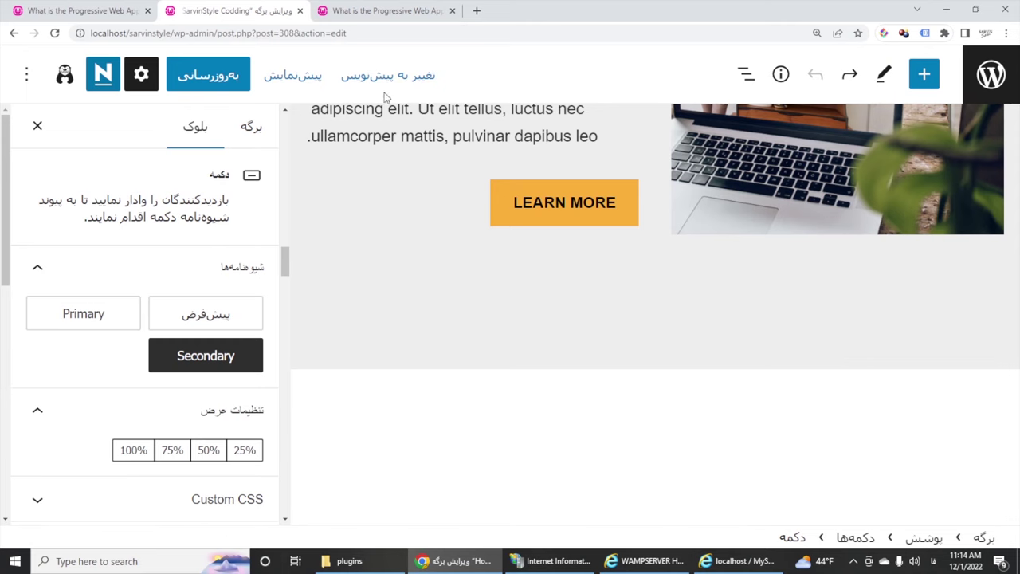
scroll(625, 287, "up", 1)
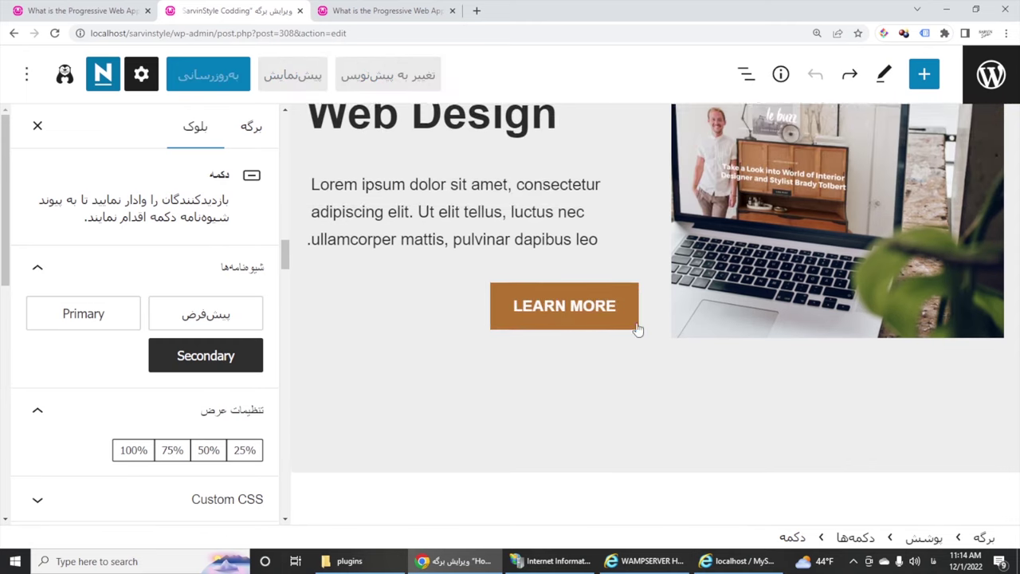
scroll(640, 335, "up", 10)
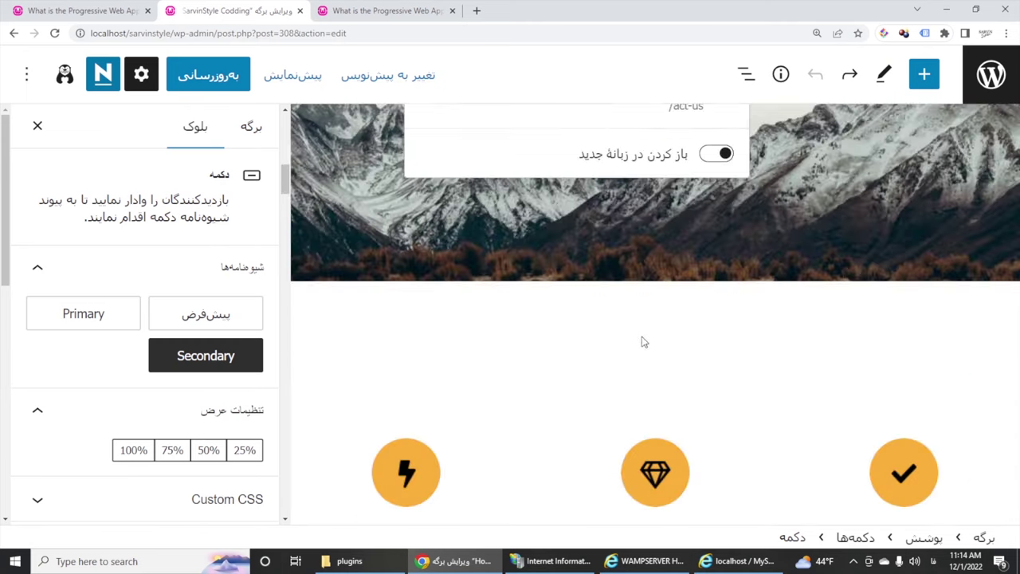
Switch to File Explorer, go to the wamp64\www folder and extract wordpress-6.0.3-fa_IR.zip directly into it.
left_click(383, 571)
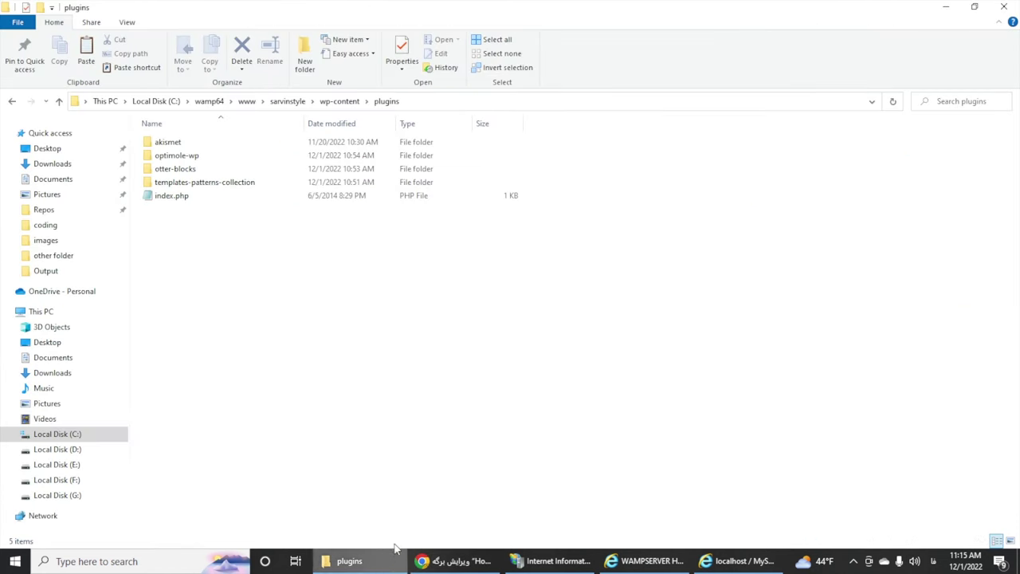
left_click(290, 102)
left_click(246, 102)
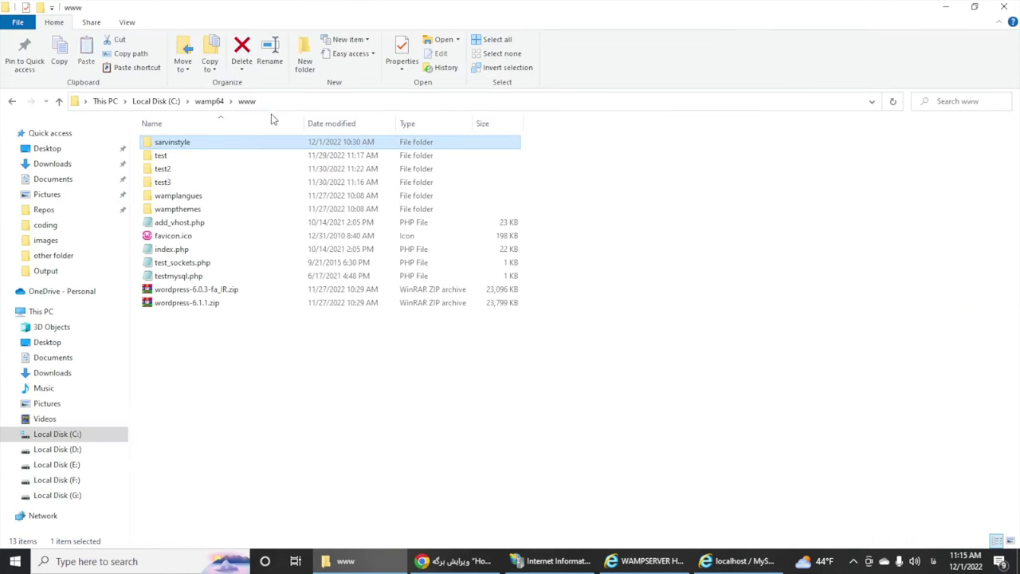
left_click(167, 303)
left_click(175, 290)
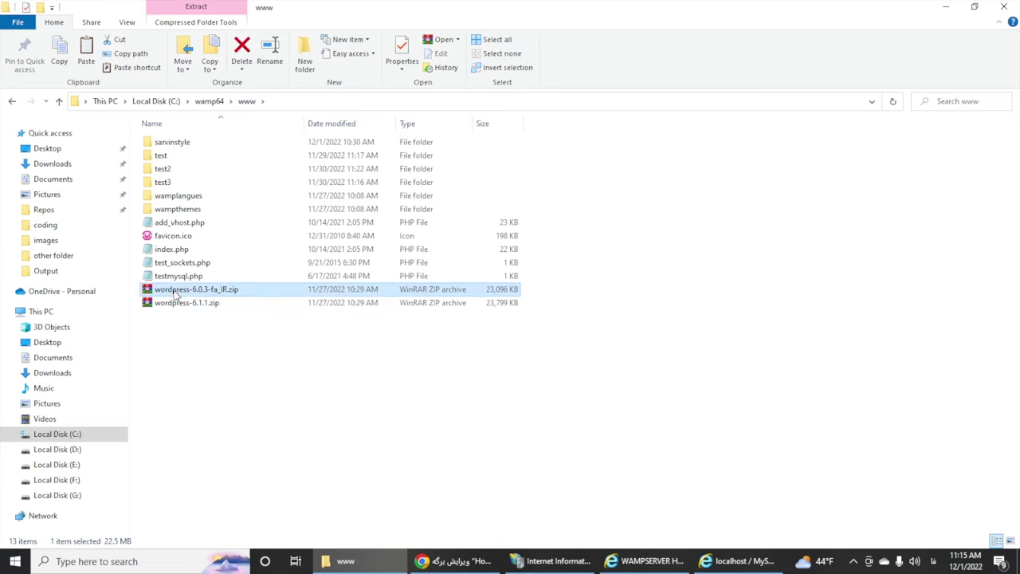
right_click(175, 292)
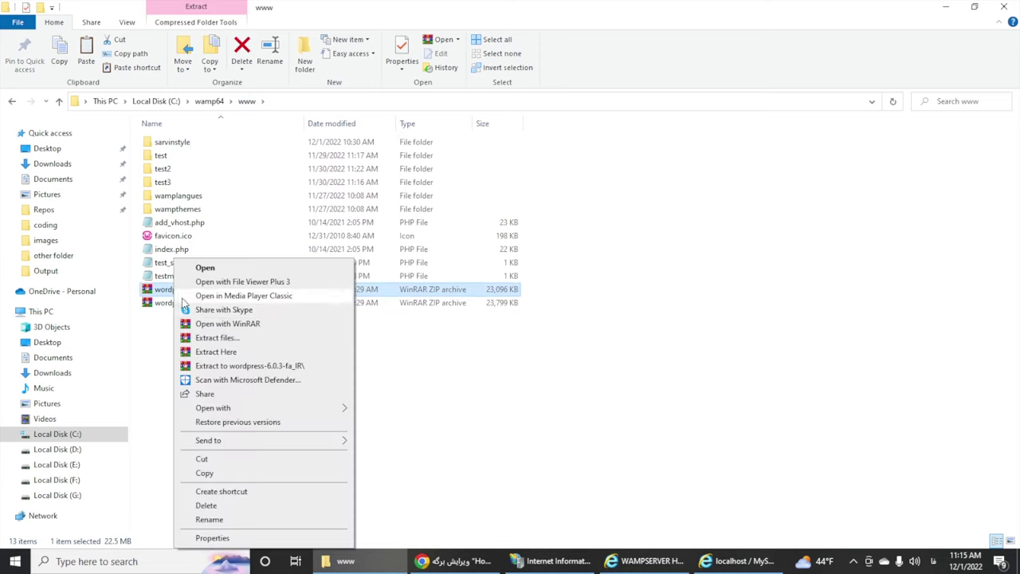
left_click(230, 351)
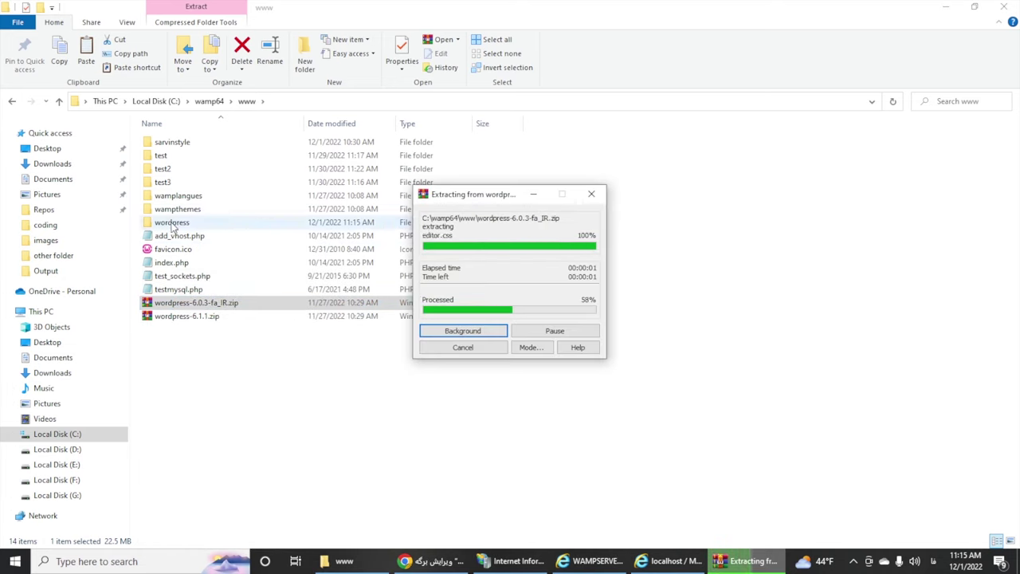
left_click(178, 225)
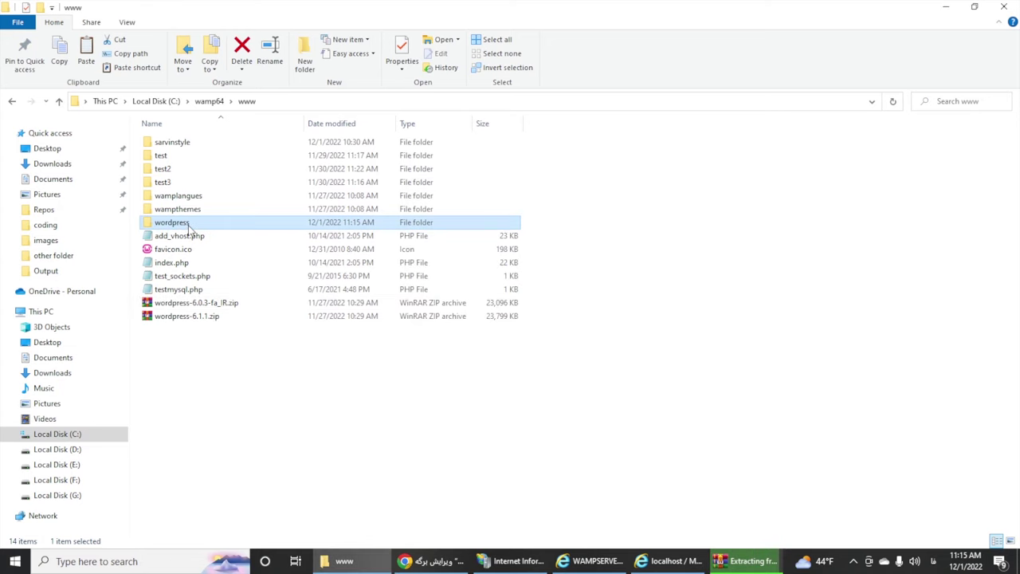
left_click(189, 224)
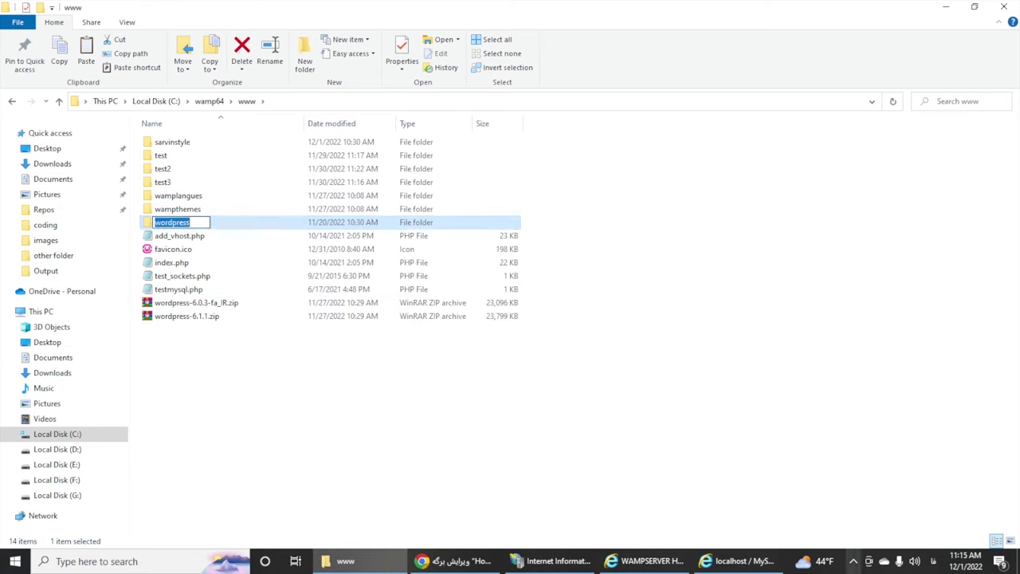
left_click(853, 561)
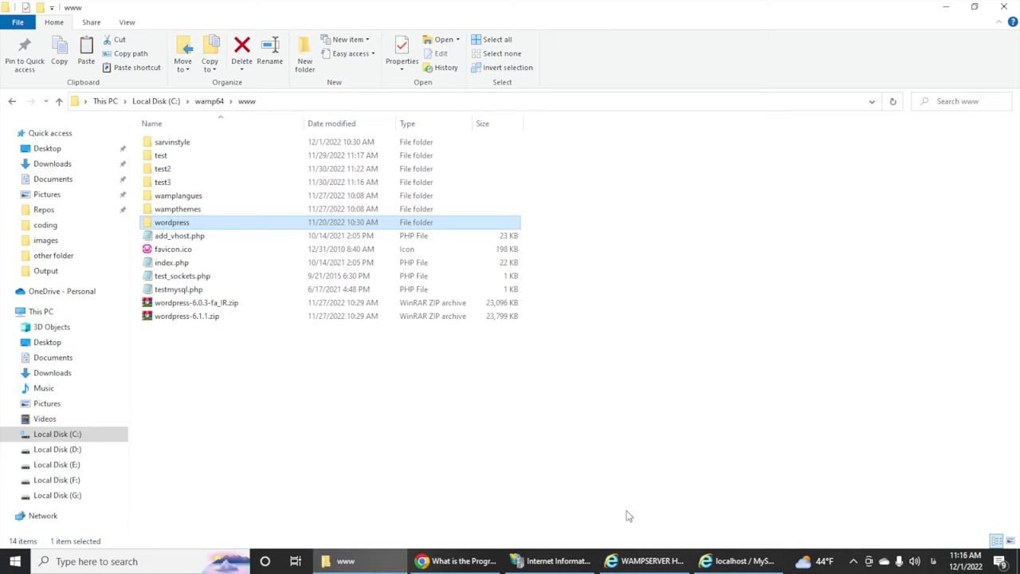
Switch back to Chrome and open the list of all users in the WordPress admin to examine the existing account.
left_click(459, 560)
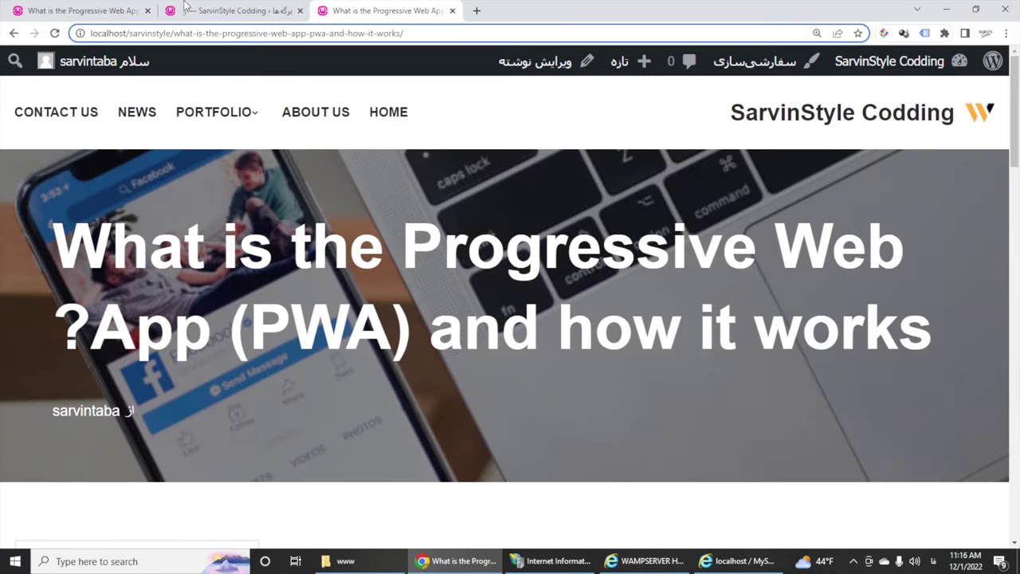
left_click(239, 11)
mouse_move(971, 428)
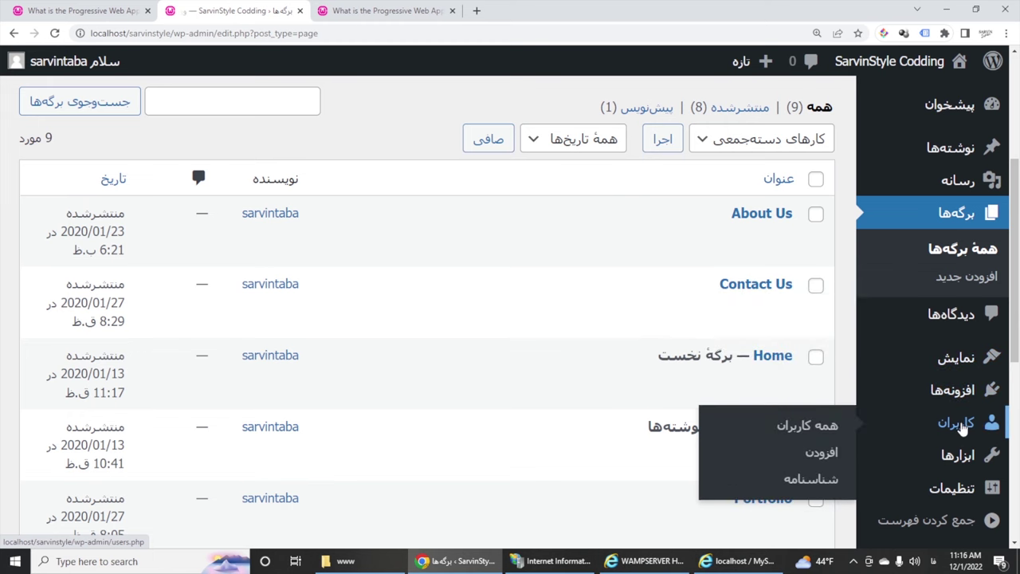
left_click(962, 428)
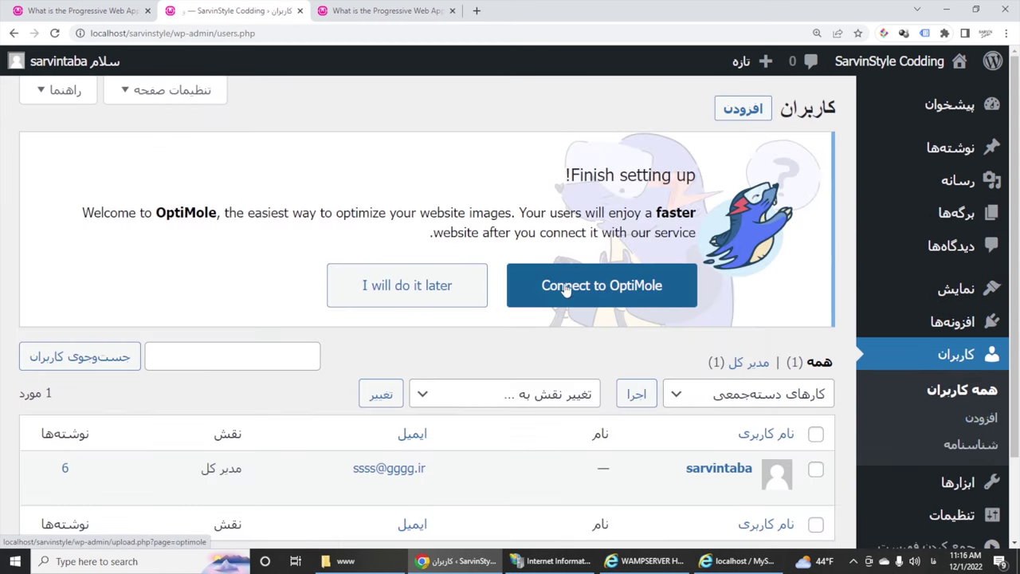
scroll(564, 343, "down", 1)
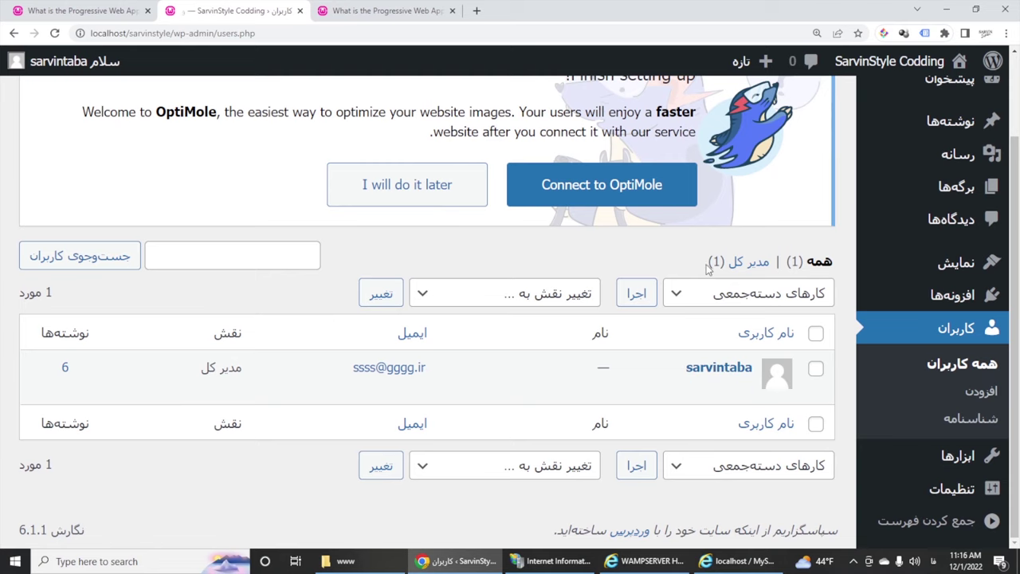
Open the form for adding a new user and review its profile fields, password option and available roles.
left_click(980, 390)
scroll(633, 364, "down", 7)
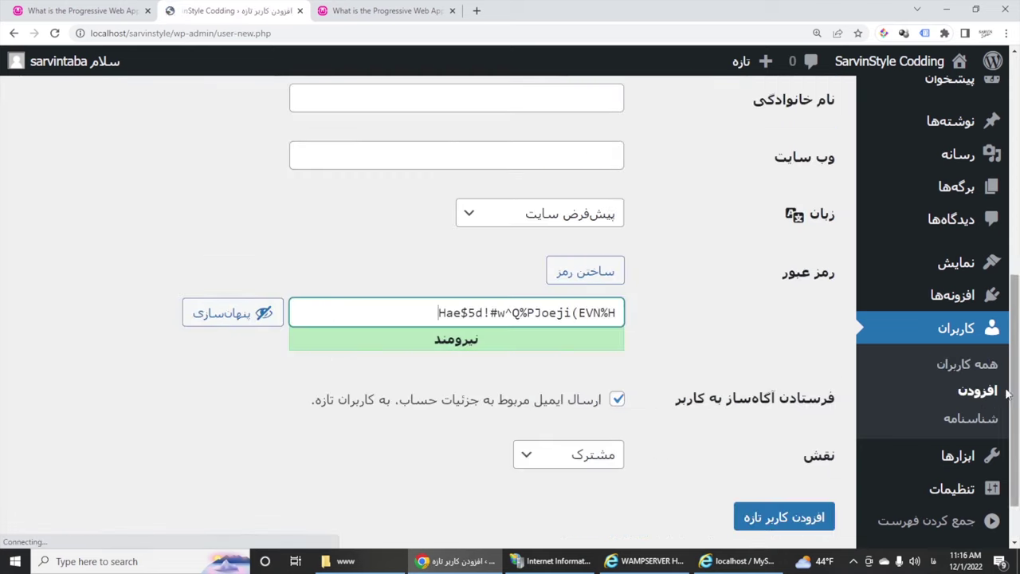
scroll(628, 362, "up", 5)
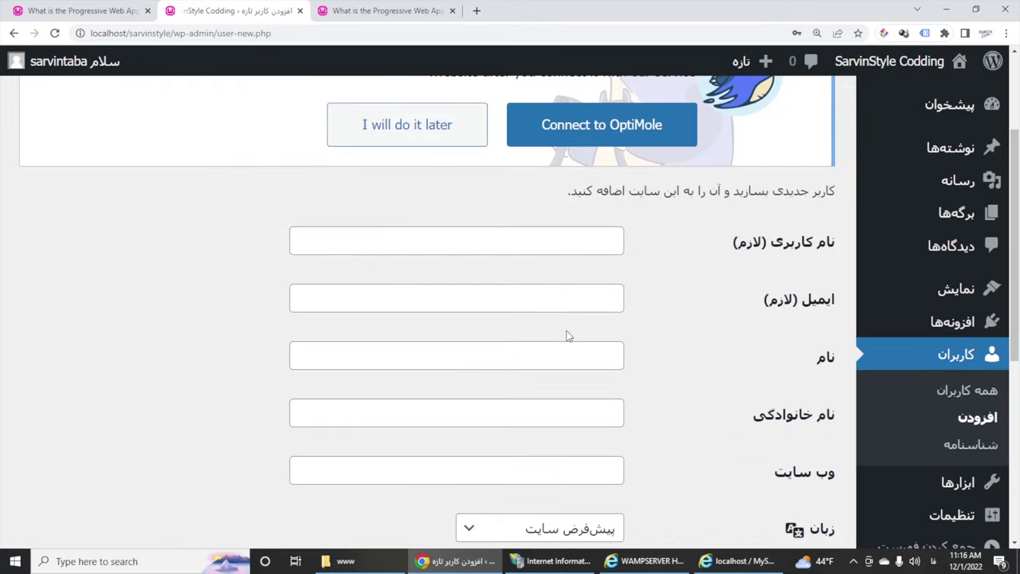
scroll(565, 297, "down", 3)
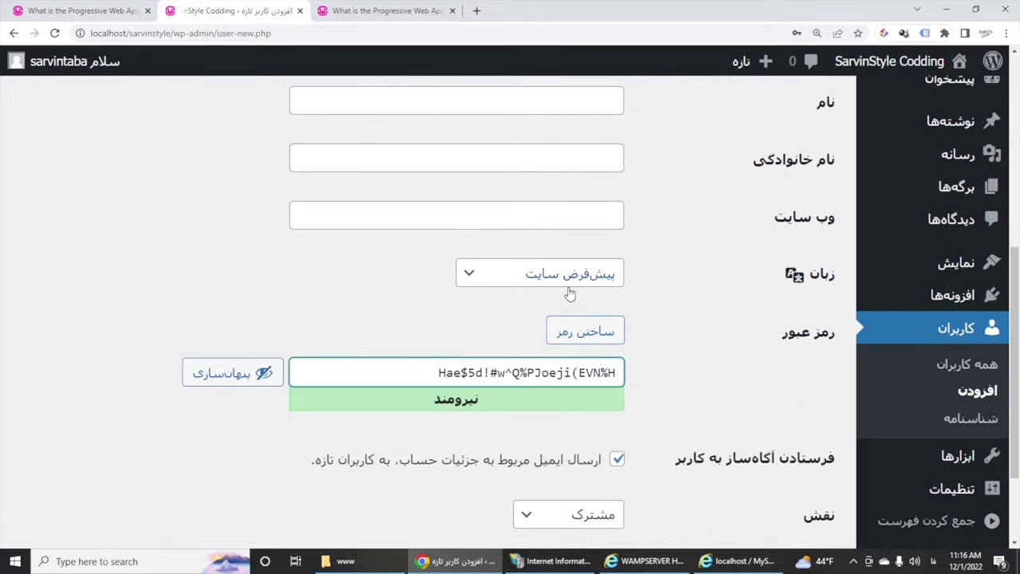
scroll(599, 354, "down", 2)
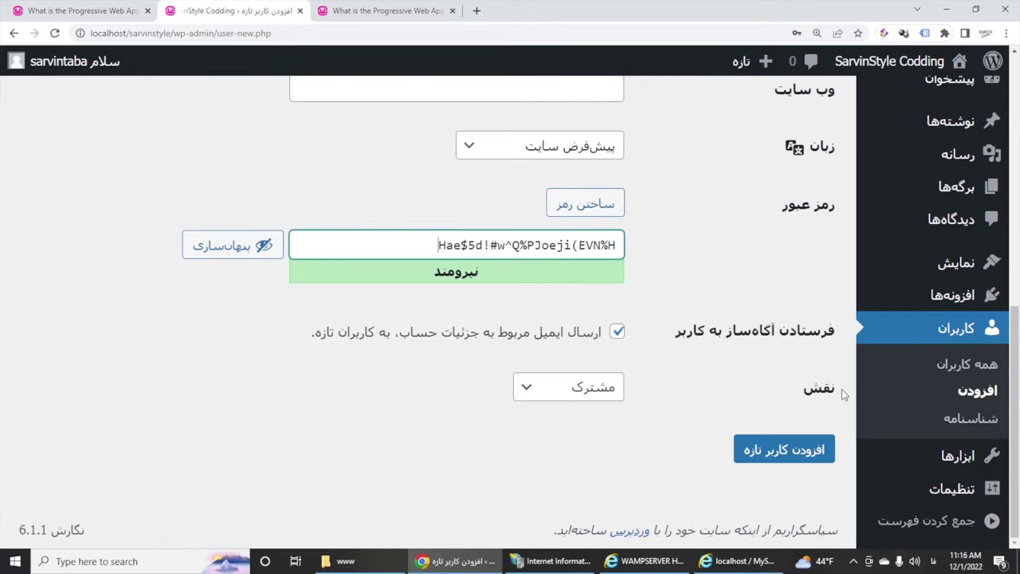
left_click(601, 392)
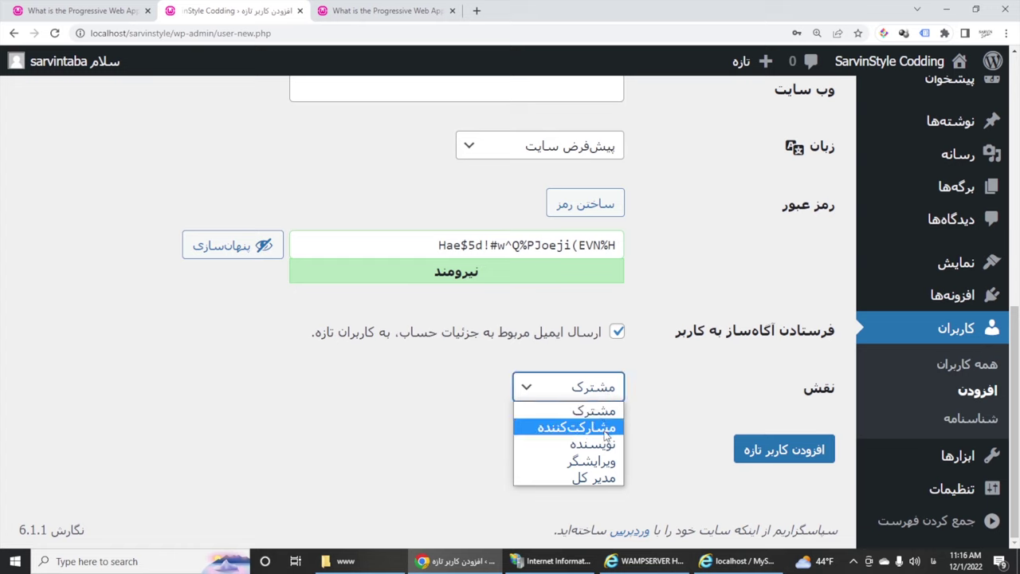